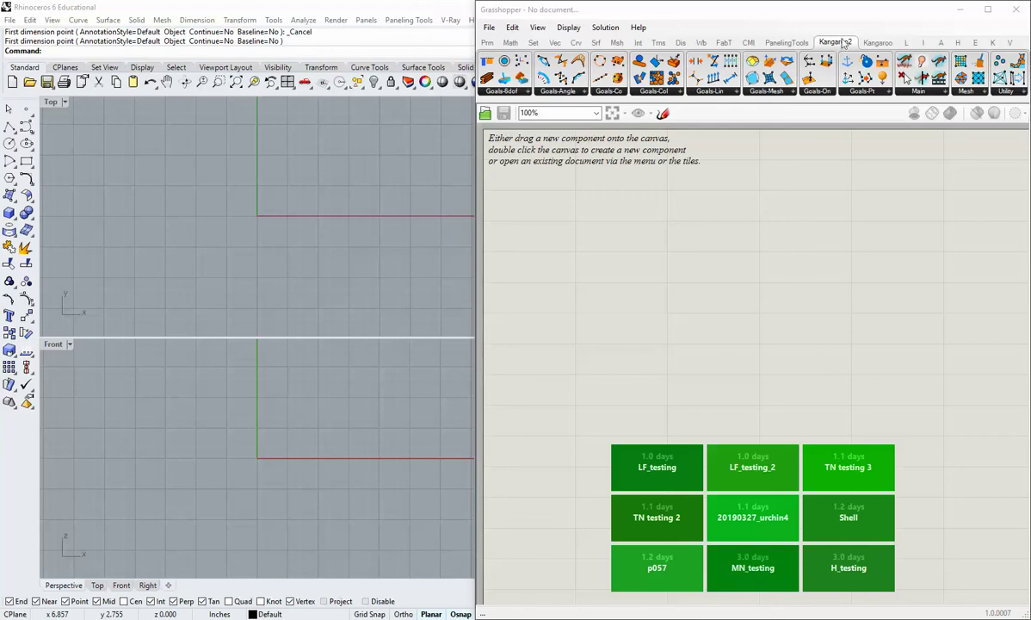
Step: Maximize the Front viewport so that it fills the modelling area
{"action": "mouse_move", "coordinate": [832, 46]}
{"action": "right_click_drag", "start_coordinate": [264, 207], "coordinate": [241, 275]}
{"action": "right_click_drag", "start_coordinate": [219, 344], "coordinate": [186, 417]}
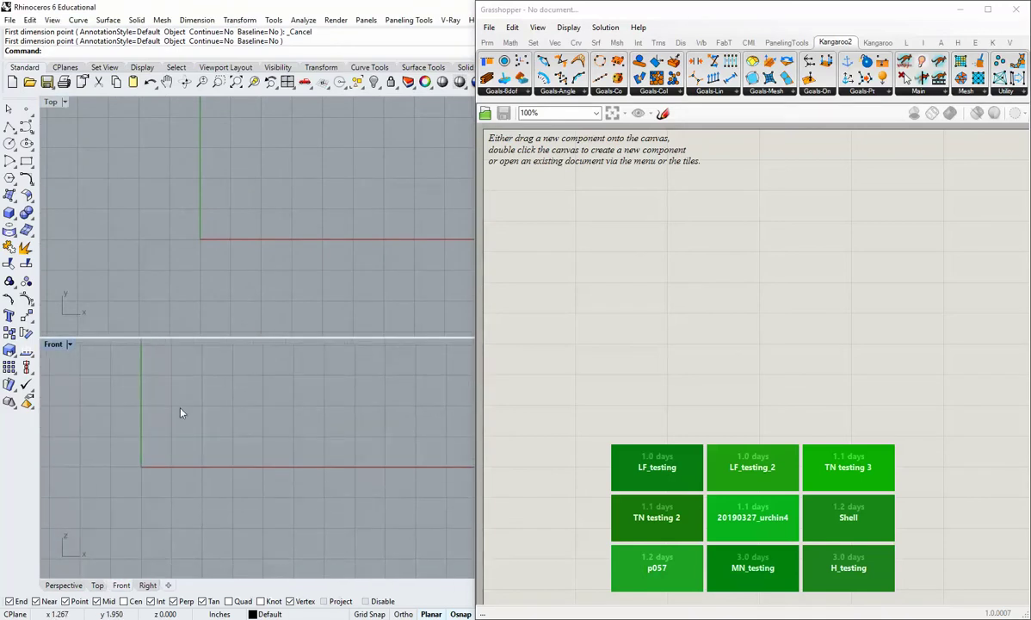
{"action": "double_click", "coordinate": [54, 344]}
{"action": "right_click_drag", "start_coordinate": [51, 344], "coordinate": [160, 396]}
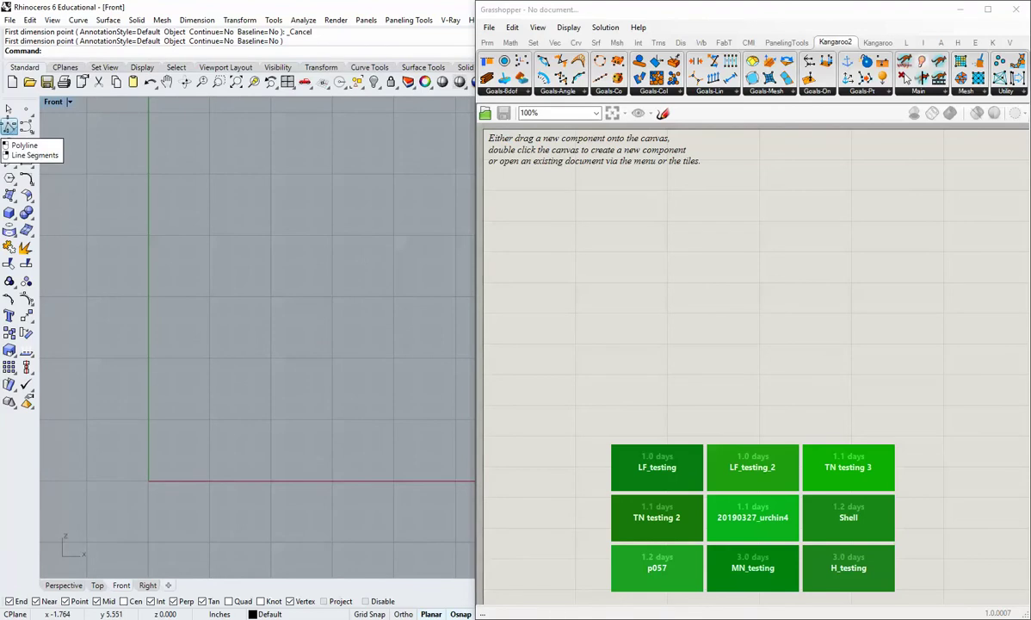
Step: Draw an open zigzag polyline with five segments in the Front viewport, up and to the right of the origin
{"action": "left_click", "coordinate": [10, 125]}
{"action": "left_click", "coordinate": [197, 449]}
{"action": "left_click", "coordinate": [227, 352]}
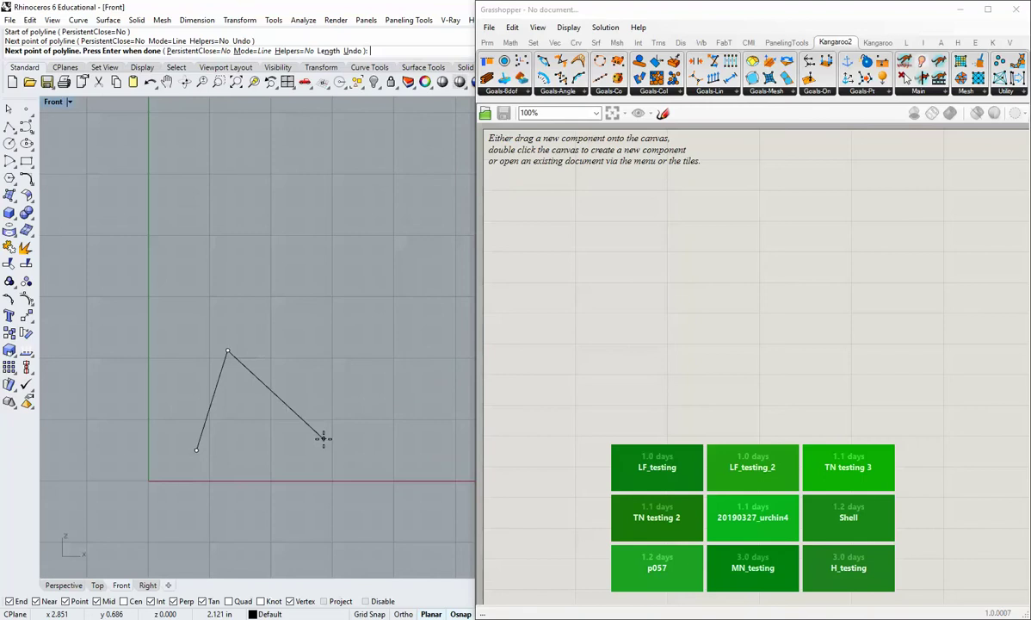
{"action": "left_click", "coordinate": [323, 438]}
{"action": "left_click", "coordinate": [390, 361]}
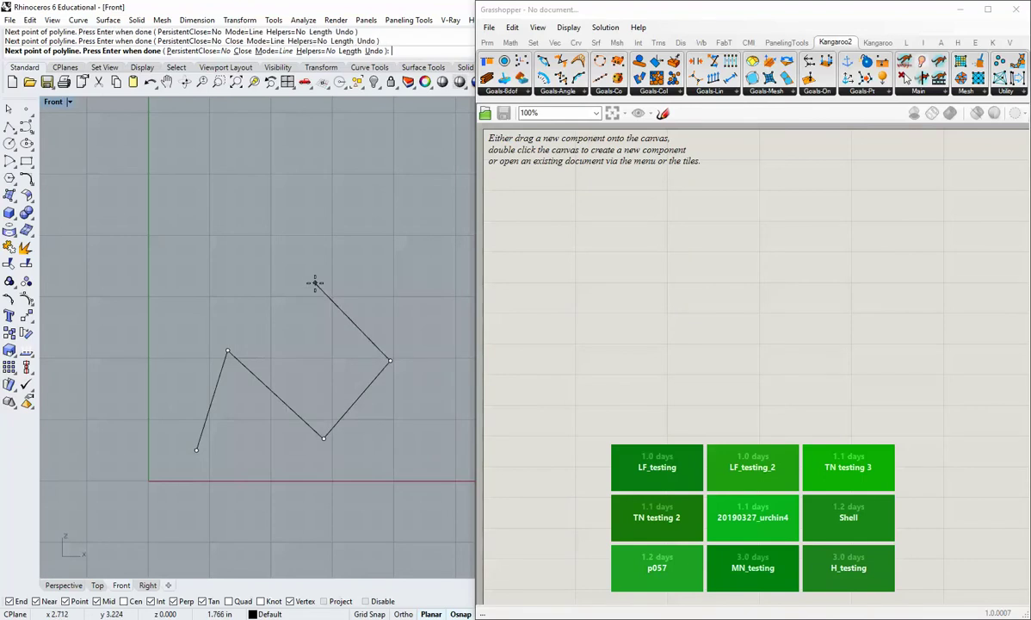
{"action": "left_click", "coordinate": [315, 283]}
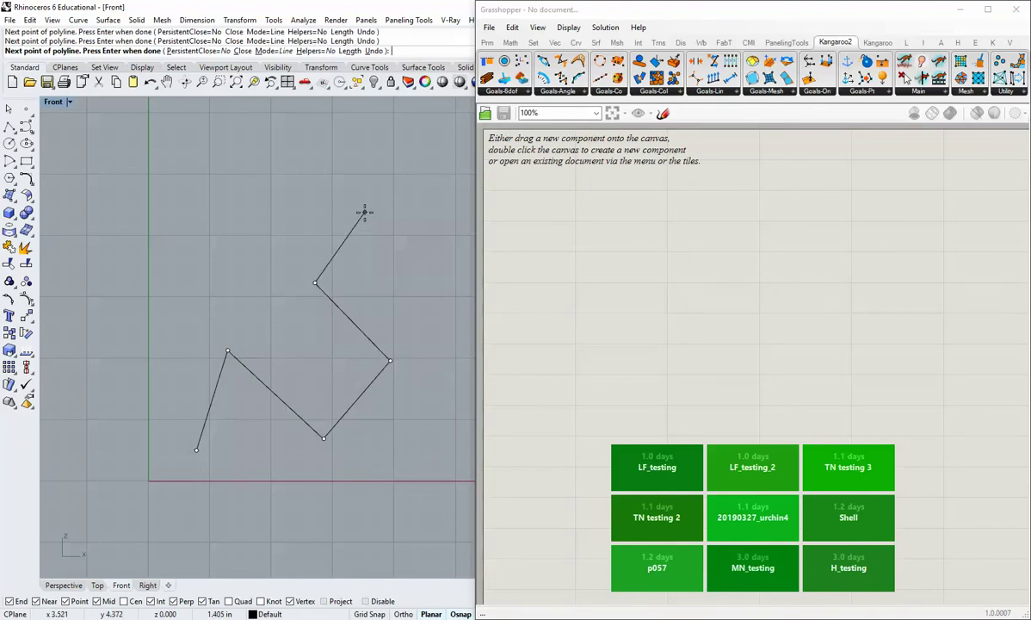
{"action": "left_click", "coordinate": [372, 211]}
{"action": "key", "text": "Return"}
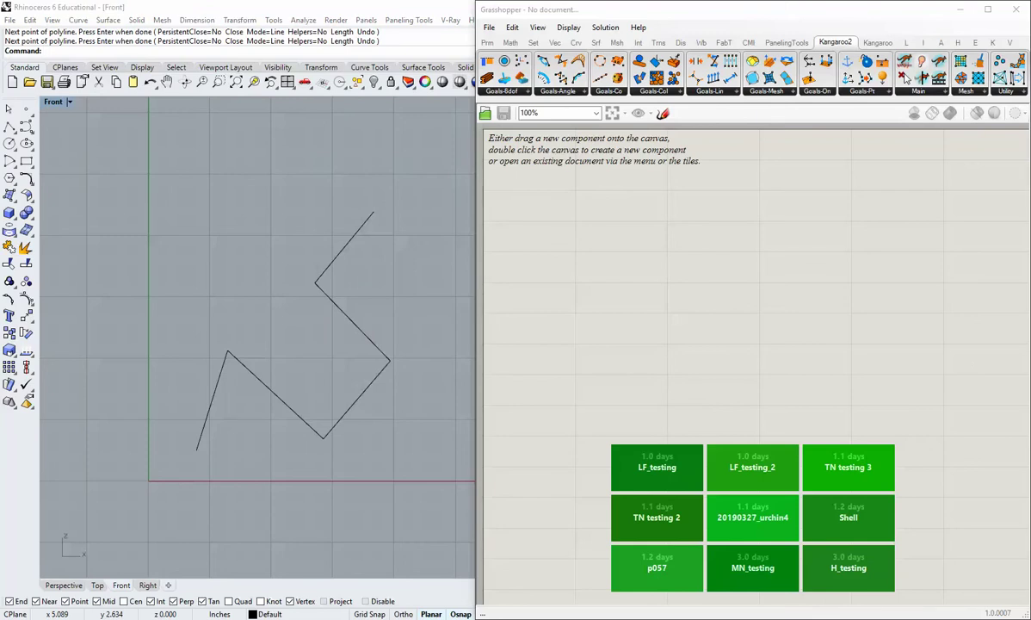
Step: Place a Curve parameter on the Grasshopper canvas and reference the zigzag polyline in it as a single curve
{"action": "left_click", "coordinate": [539, 207]}
{"action": "left_click", "coordinate": [488, 43]}
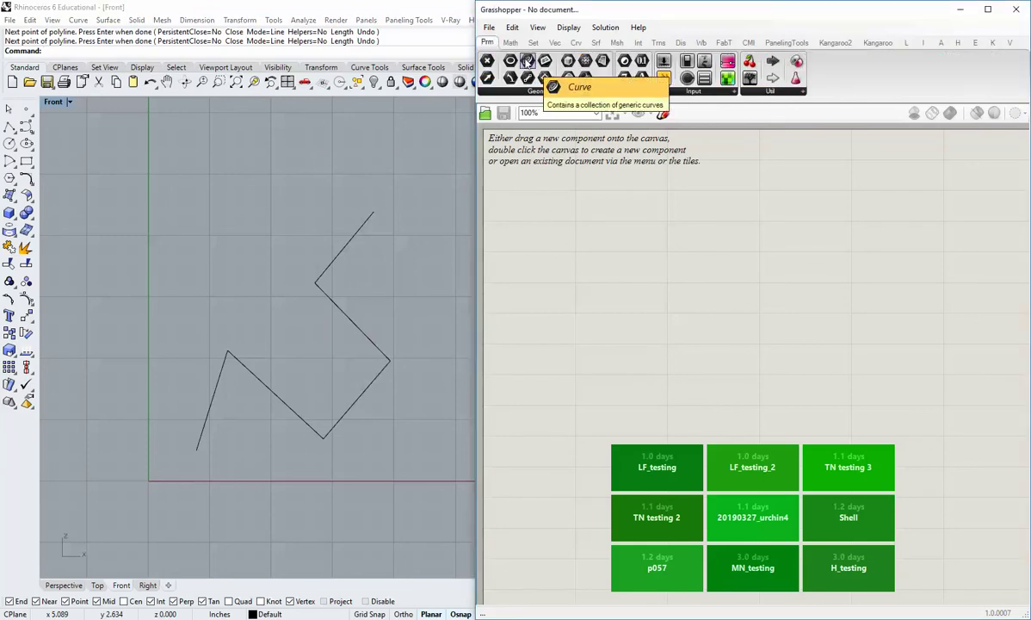
{"action": "left_click_drag", "start_coordinate": [528, 63], "coordinate": [572, 184]}
{"action": "right_click", "coordinate": [572, 184]}
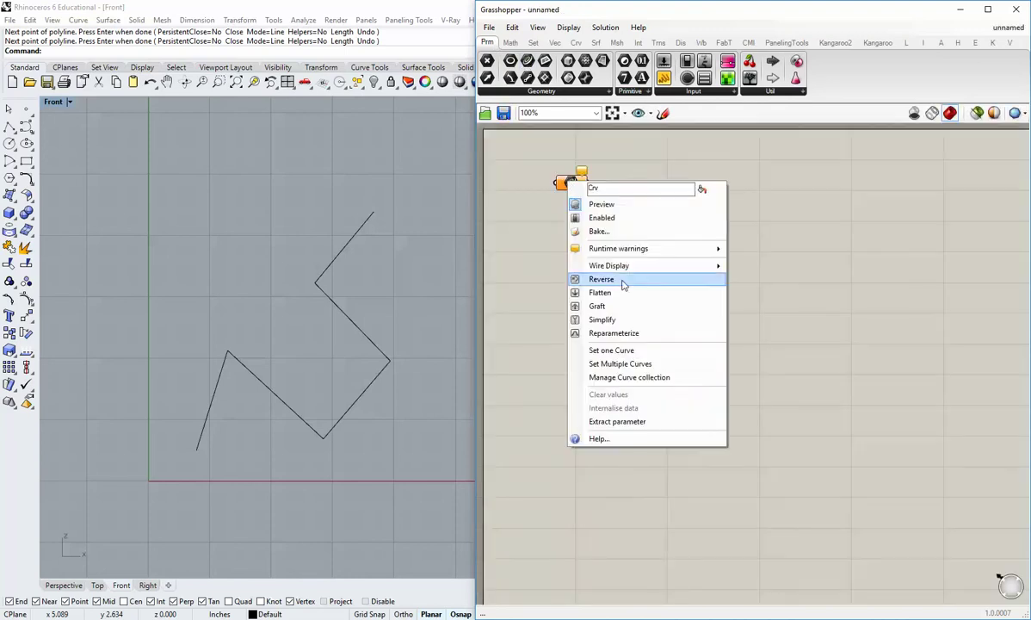
{"action": "left_click", "coordinate": [621, 349]}
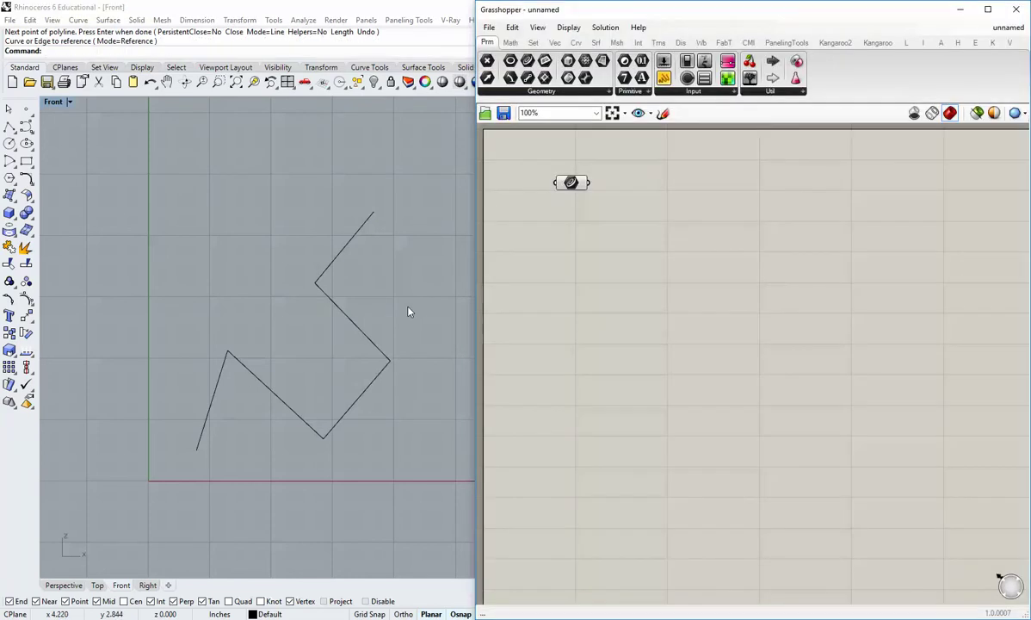
Step: Hide the original zigzag polyline in Rhino with the Hide command
{"action": "left_click", "coordinate": [373, 341]}
{"action": "type", "text": "Hide"}
{"action": "key", "text": "Return"}
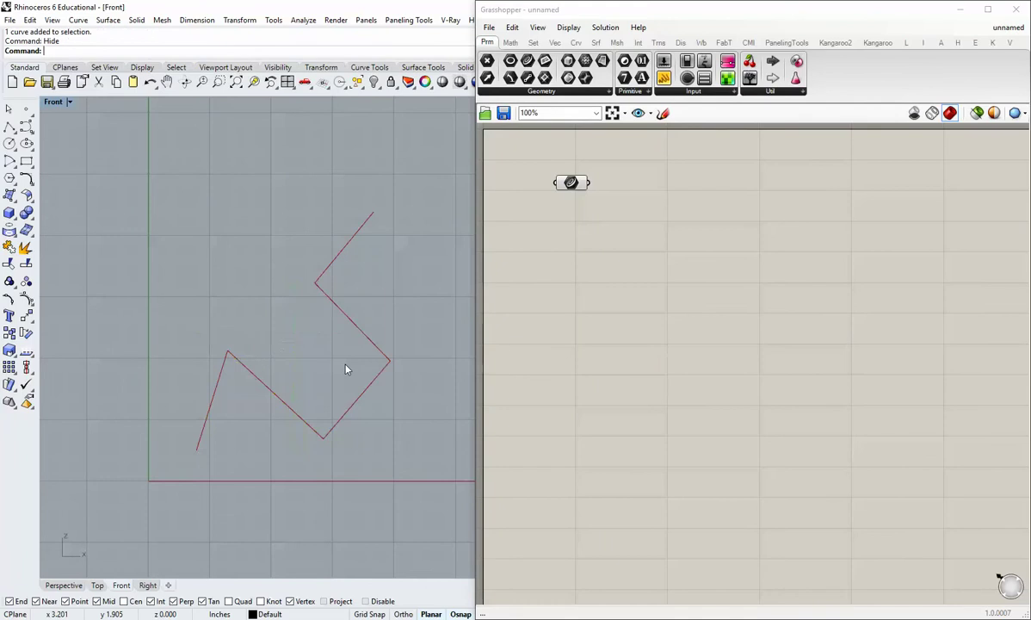
Step: Add an Explode curve component beside the Curve parameter and connect the parameter to its curve input
{"action": "left_click_drag", "start_coordinate": [572, 183], "coordinate": [555, 177]}
{"action": "left_click", "coordinate": [569, 230]}
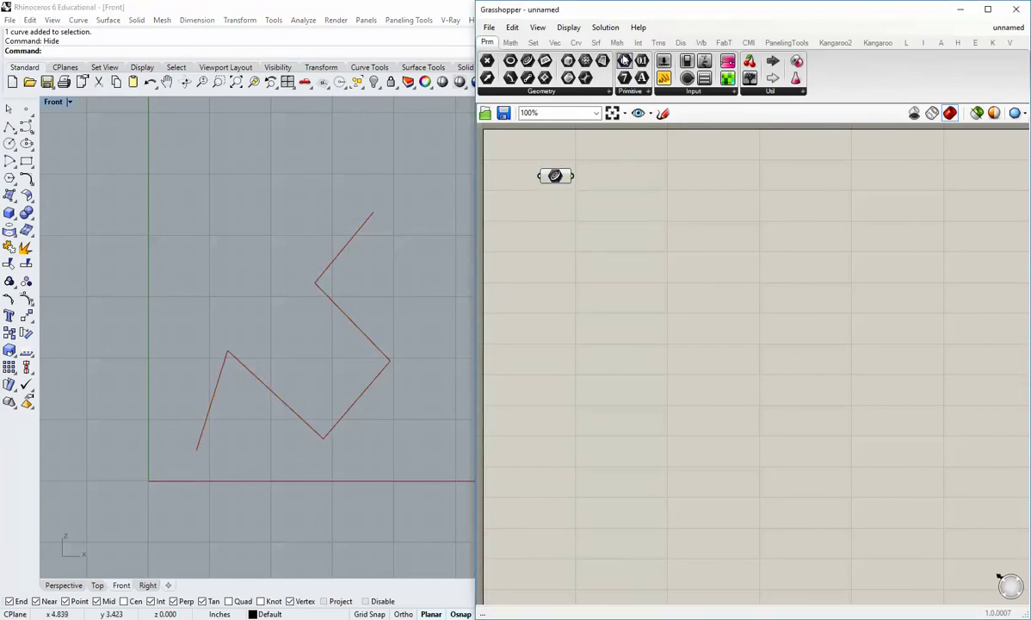
{"action": "left_click", "coordinate": [576, 43]}
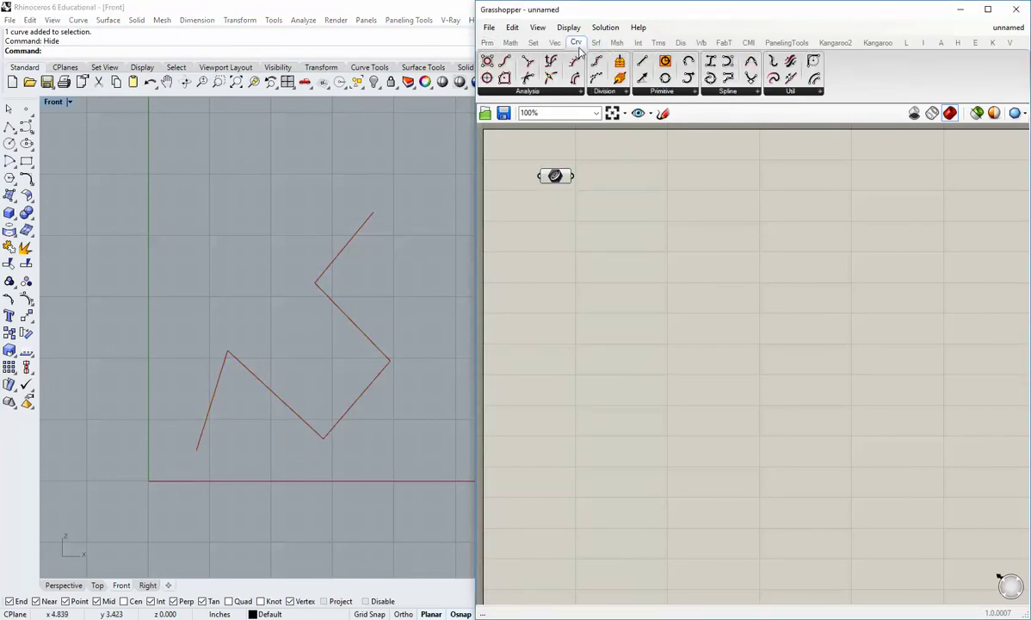
{"action": "left_click", "coordinate": [793, 91]}
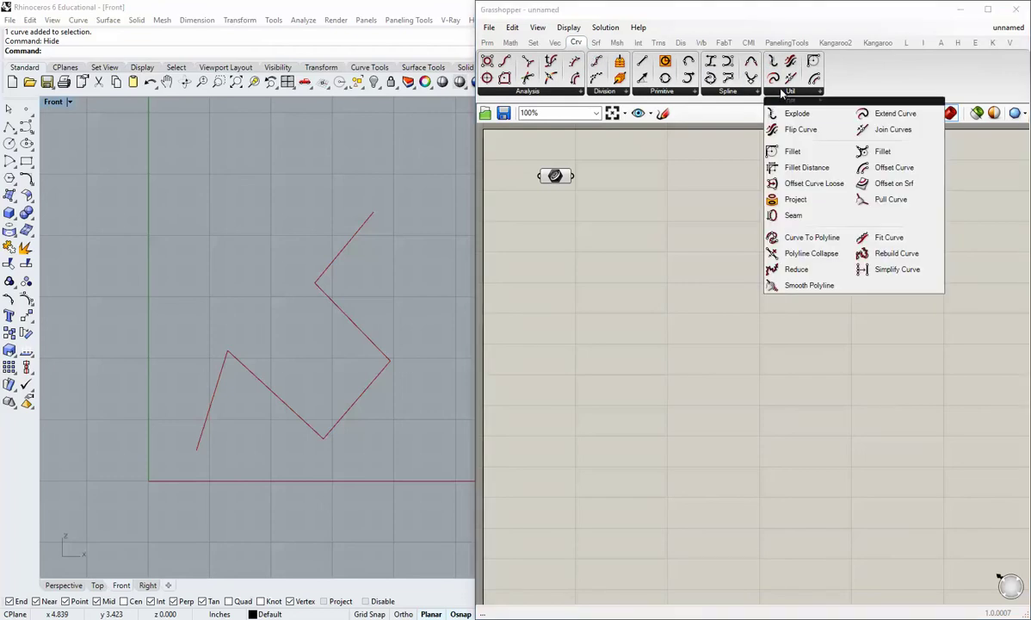
{"action": "left_click_drag", "start_coordinate": [794, 116], "coordinate": [686, 190]}
{"action": "left_click_drag", "start_coordinate": [572, 177], "coordinate": [659, 183]}
Step: Switch the components from icons to text names and line up the Curve parameter with the Explode component
{"action": "left_click", "coordinate": [569, 28]}
{"action": "left_click", "coordinate": [586, 39]}
{"action": "left_click", "coordinate": [645, 206]}
{"action": "left_click_drag", "start_coordinate": [645, 207], "coordinate": [644, 197]}
{"action": "left_click_drag", "start_coordinate": [680, 230], "coordinate": [548, 169]}
{"action": "left_click_drag", "start_coordinate": [555, 176], "coordinate": [552, 213]}
{"action": "left_click", "coordinate": [643, 306]}
{"action": "right_click_drag", "start_coordinate": [638, 250], "coordinate": [644, 273]}
{"action": "scroll", "coordinate": [612, 271], "scroll_direction": "up", "scroll_amount": 1}
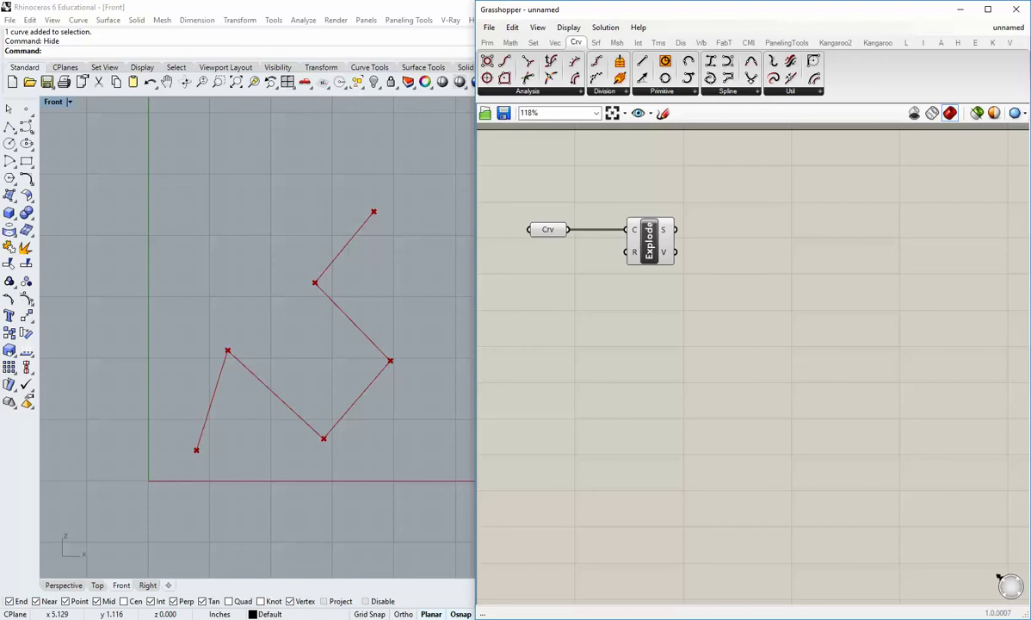
Step: Place a Kangaroo2 Solver component on the canvas, below and to the right of Explode
{"action": "left_click", "coordinate": [834, 42]}
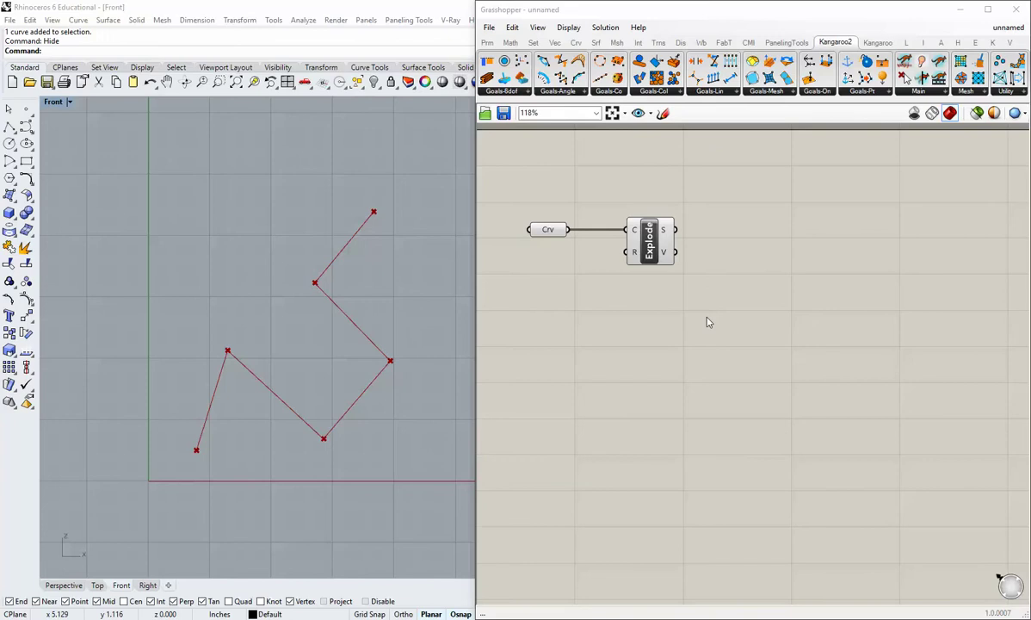
{"action": "right_click_drag", "start_coordinate": [705, 311], "coordinate": [678, 296]}
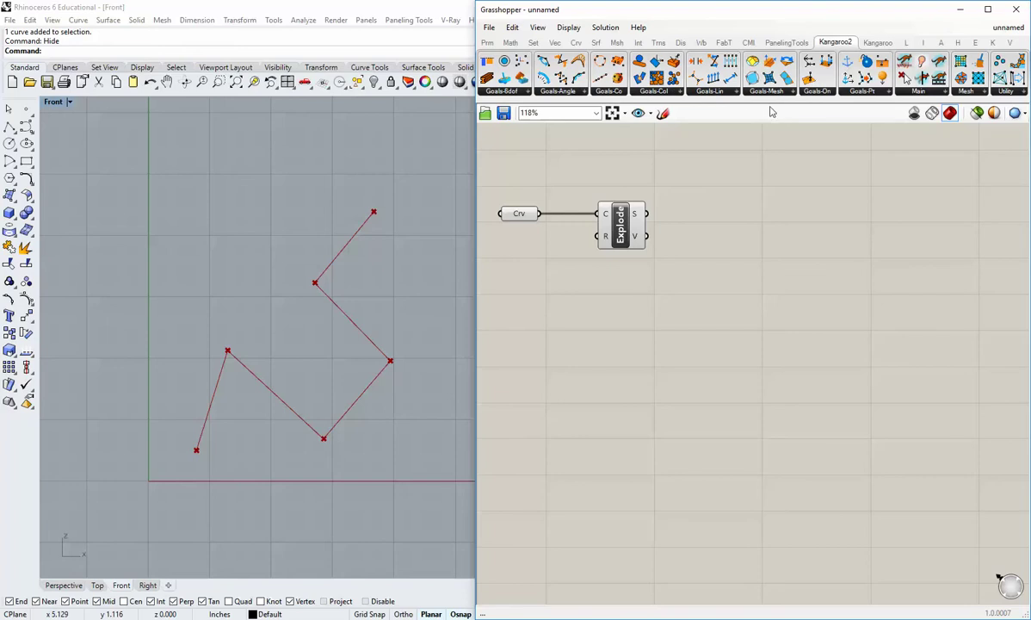
{"action": "left_click", "coordinate": [921, 92]}
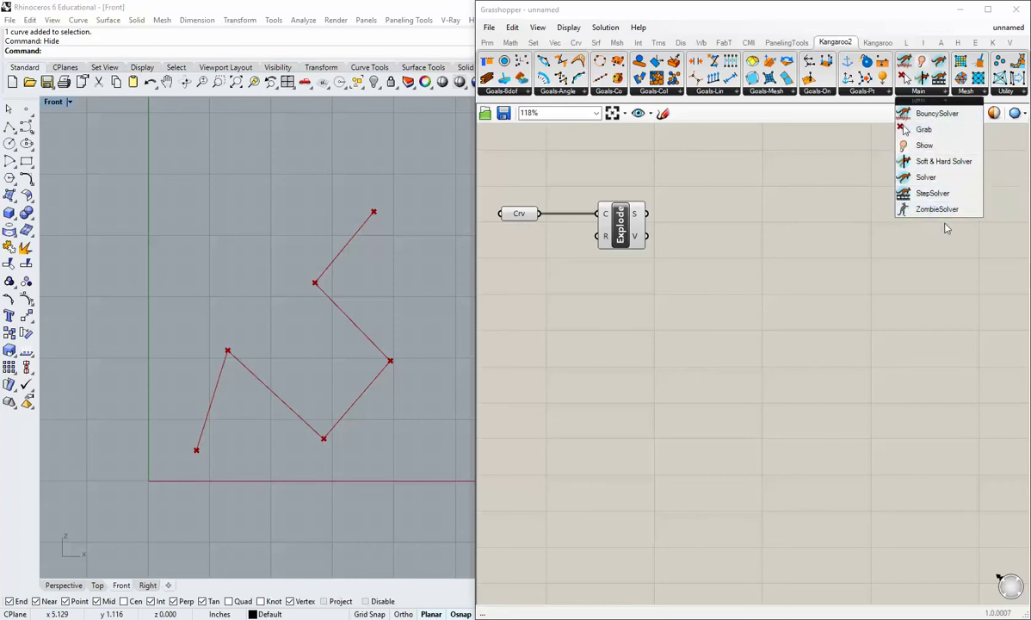
{"action": "left_click", "coordinate": [935, 180]}
{"action": "left_click", "coordinate": [856, 348]}
{"action": "right_click_drag", "start_coordinate": [856, 382], "coordinate": [789, 352]}
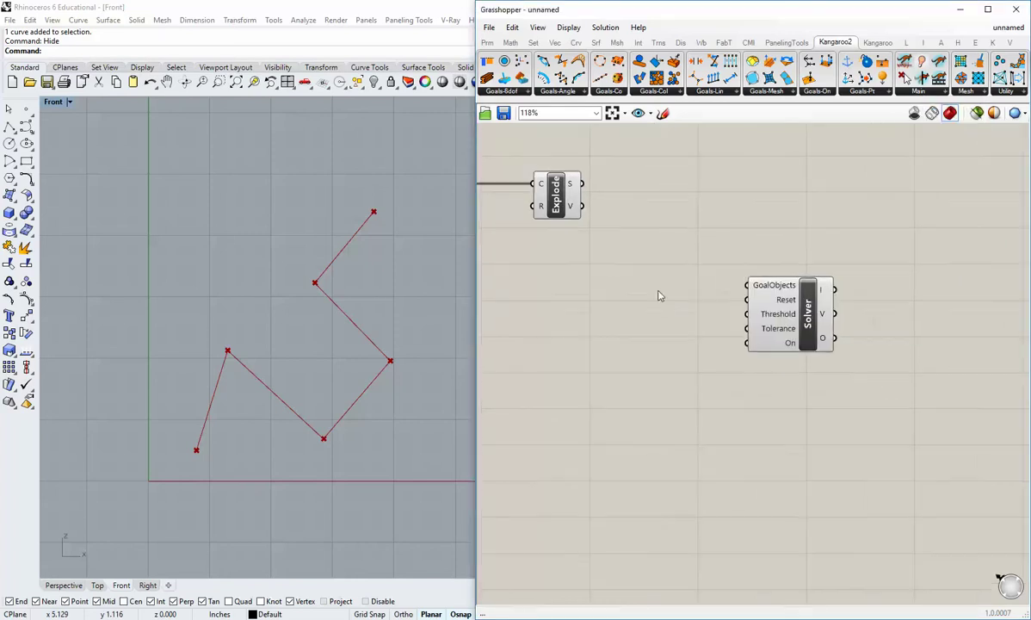
Step: Move the Solver farther away from Explode to leave room for goal components between them
{"action": "left_click", "coordinate": [917, 91]}
{"action": "right_click_drag", "start_coordinate": [740, 376], "coordinate": [784, 415]}
{"action": "left_click_drag", "start_coordinate": [839, 364], "coordinate": [944, 366]}
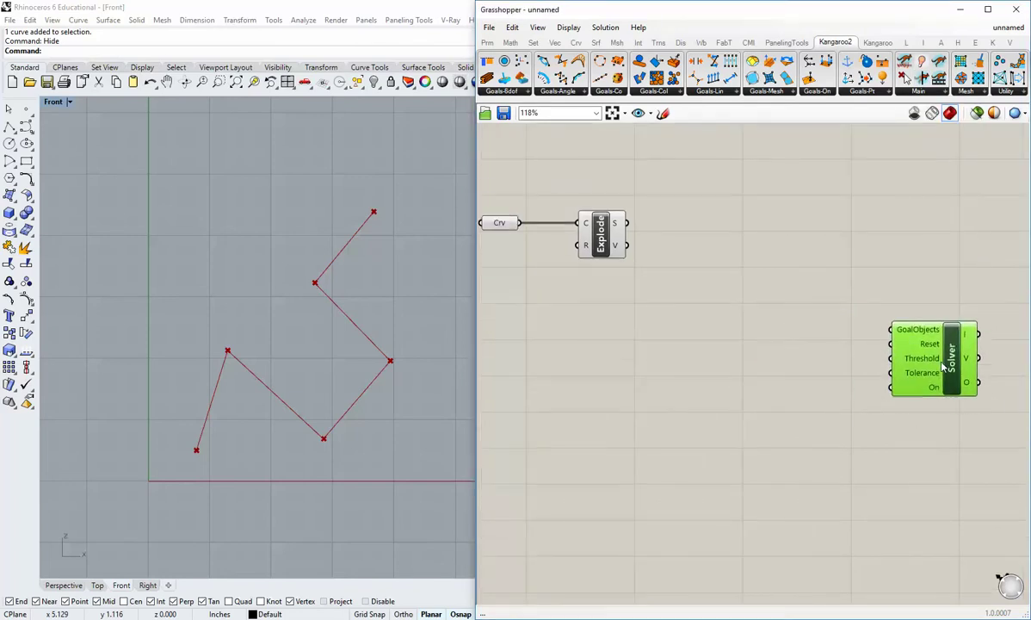
{"action": "left_click", "coordinate": [760, 402]}
{"action": "scroll", "coordinate": [709, 371], "scroll_direction": "down", "scroll_amount": 3}
{"action": "left_click", "coordinate": [820, 346]}
{"action": "left_click_drag", "start_coordinate": [820, 346], "coordinate": [871, 346]}
{"action": "left_click", "coordinate": [681, 352]}
{"action": "right_click_drag", "start_coordinate": [681, 352], "coordinate": [725, 358]}
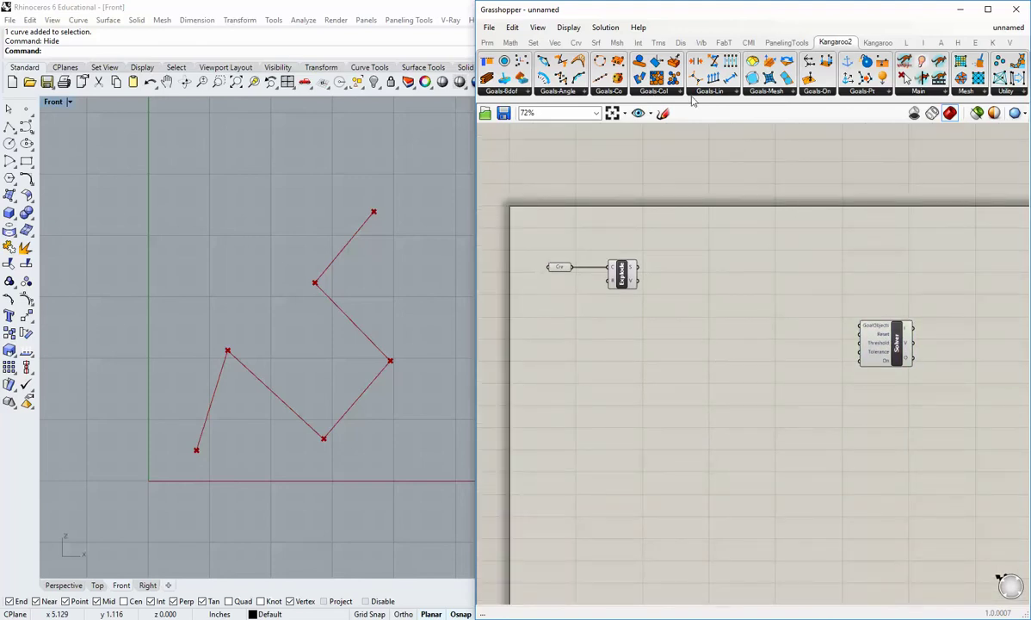
Step: Add a Kangaroo2 Length(Line) goal component between Explode and the Solver
{"action": "left_click", "coordinate": [717, 92]}
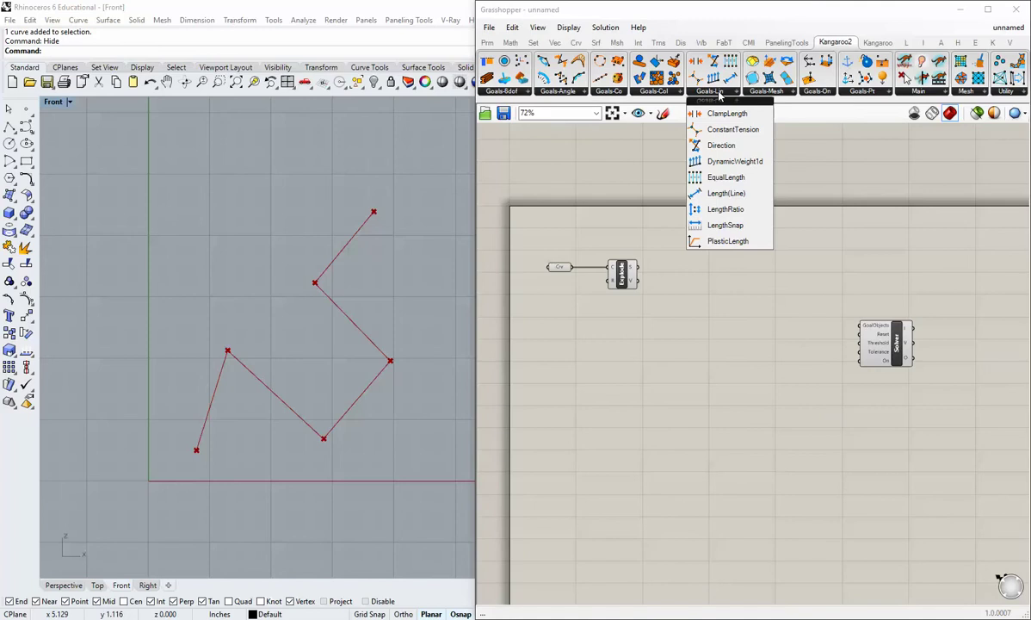
{"action": "left_click", "coordinate": [714, 194]}
{"action": "left_click", "coordinate": [676, 305]}
{"action": "scroll", "coordinate": [659, 313], "scroll_direction": "up", "scroll_amount": 2}
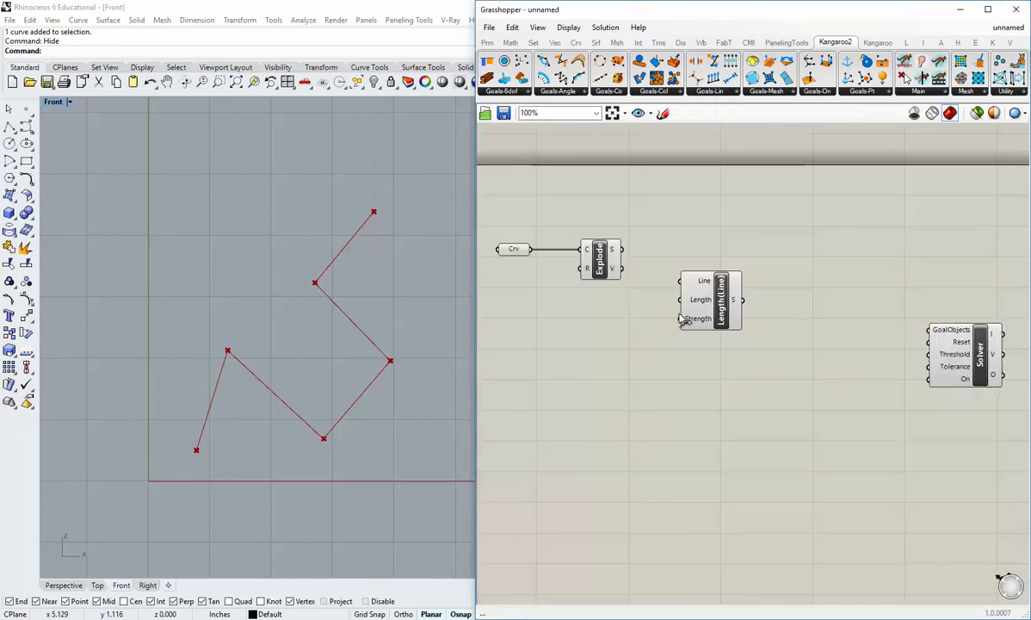
{"action": "left_click_drag", "start_coordinate": [687, 319], "coordinate": [704, 304]}
{"action": "left_click", "coordinate": [683, 330]}
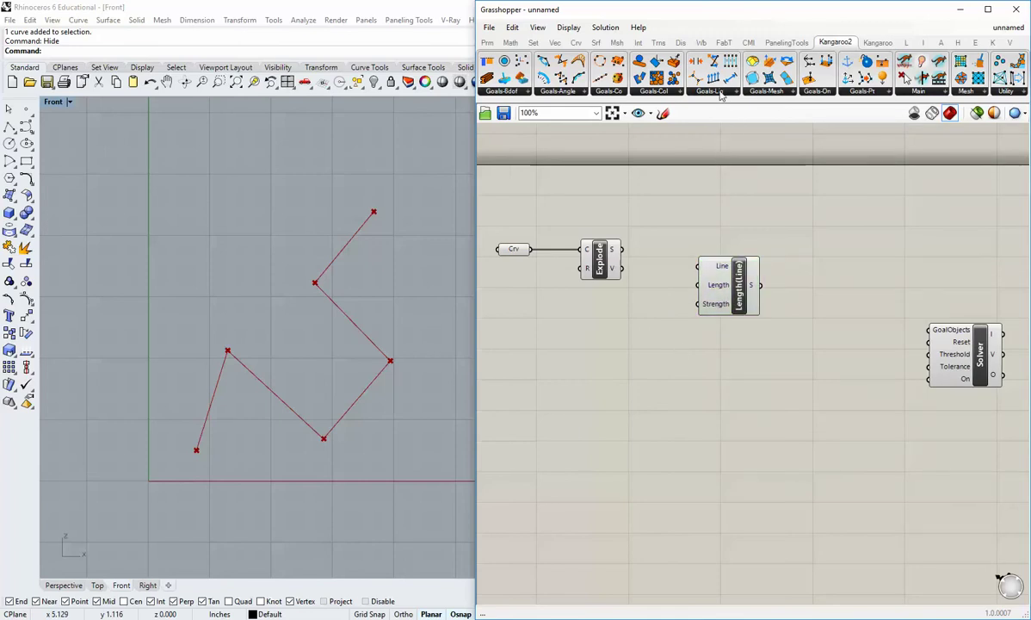
Step: Add the Kangaroo2 Anchor and Load point goals, stacked below the Length(Line) component
{"action": "left_click", "coordinate": [862, 91]}
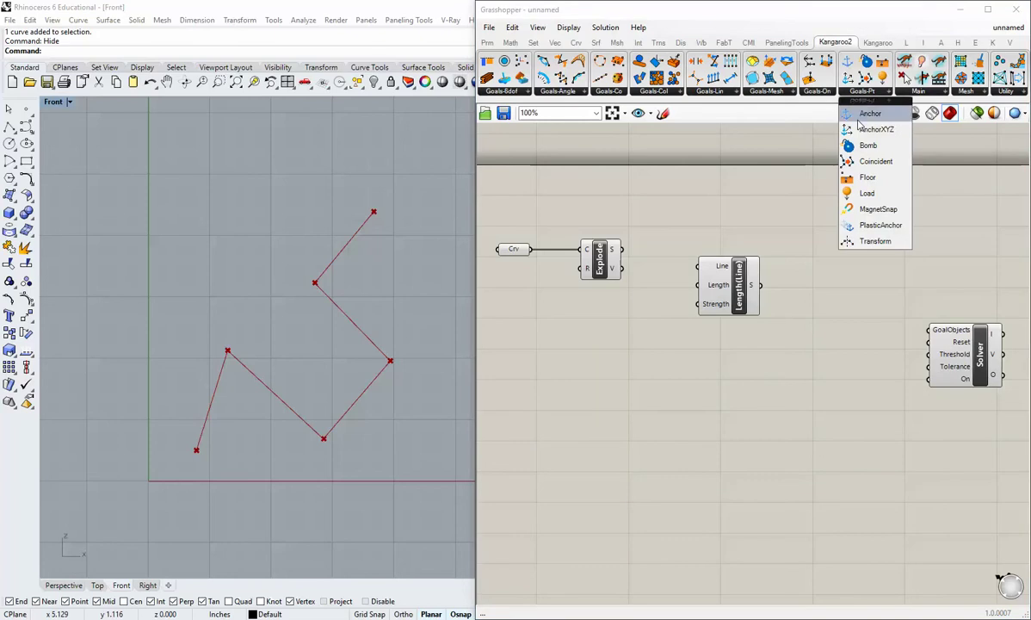
{"action": "left_click_drag", "start_coordinate": [860, 121], "coordinate": [744, 374]}
{"action": "left_click", "coordinate": [737, 430]}
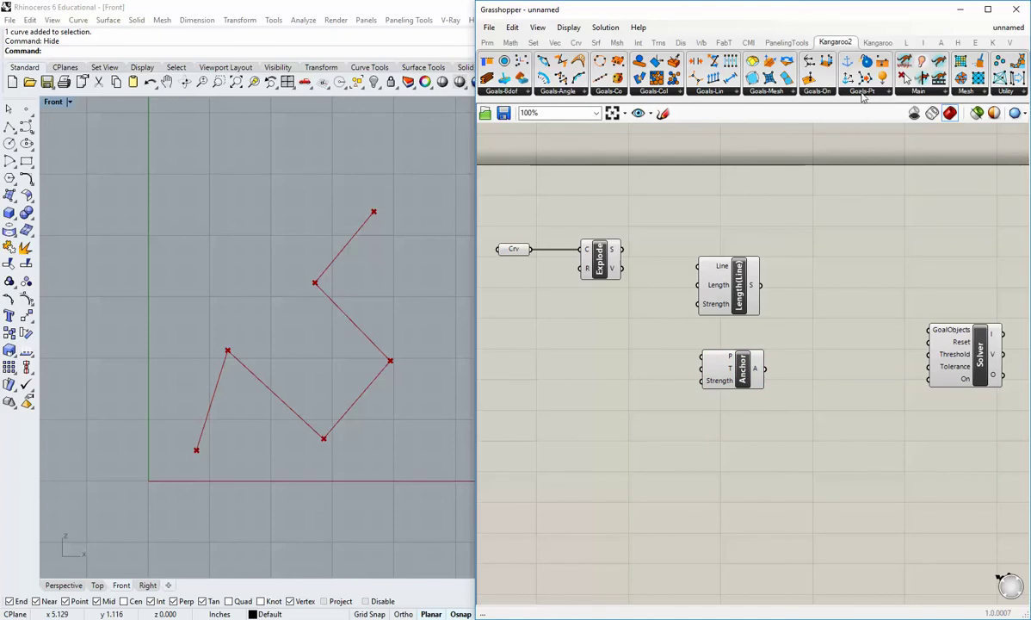
{"action": "left_click", "coordinate": [874, 91]}
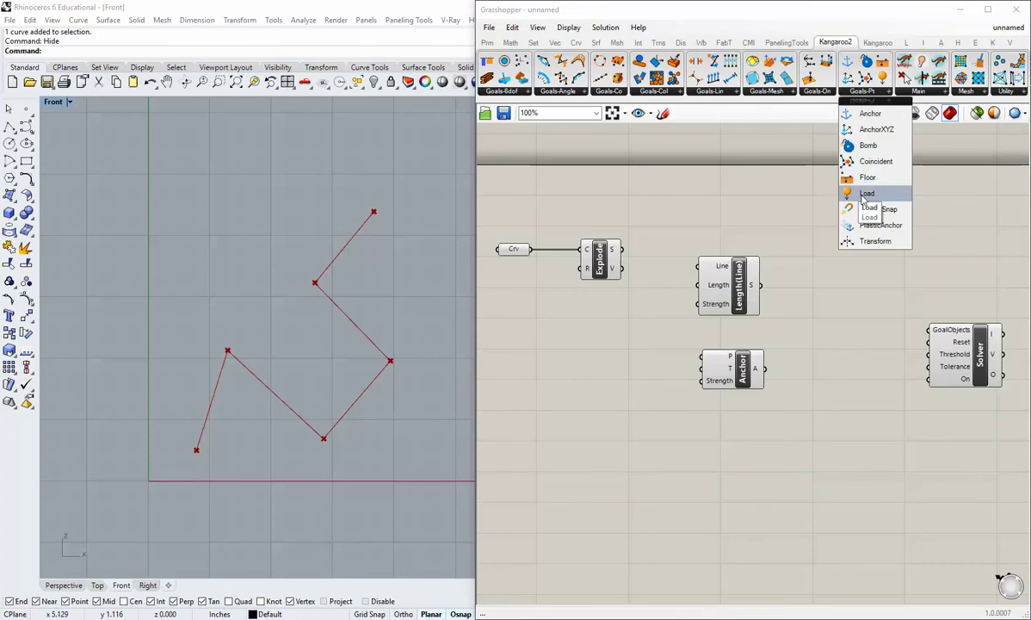
{"action": "left_click_drag", "start_coordinate": [865, 197], "coordinate": [736, 437]}
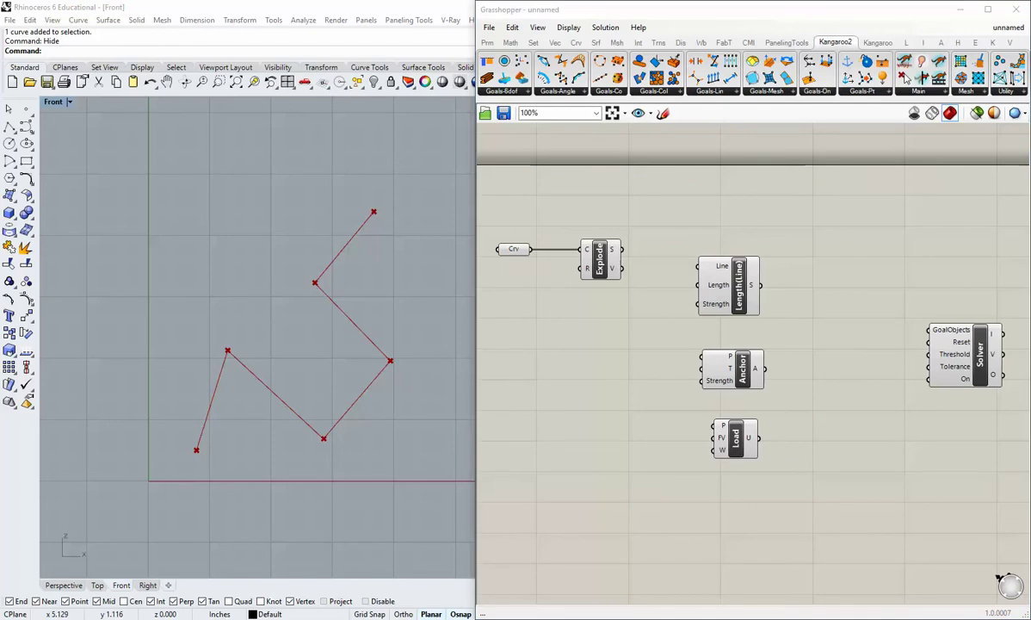
Step: Connect Explode's segments output to the Line input of Length(Line) and align the two components
{"action": "left_click_drag", "start_coordinate": [710, 285], "coordinate": [719, 263]}
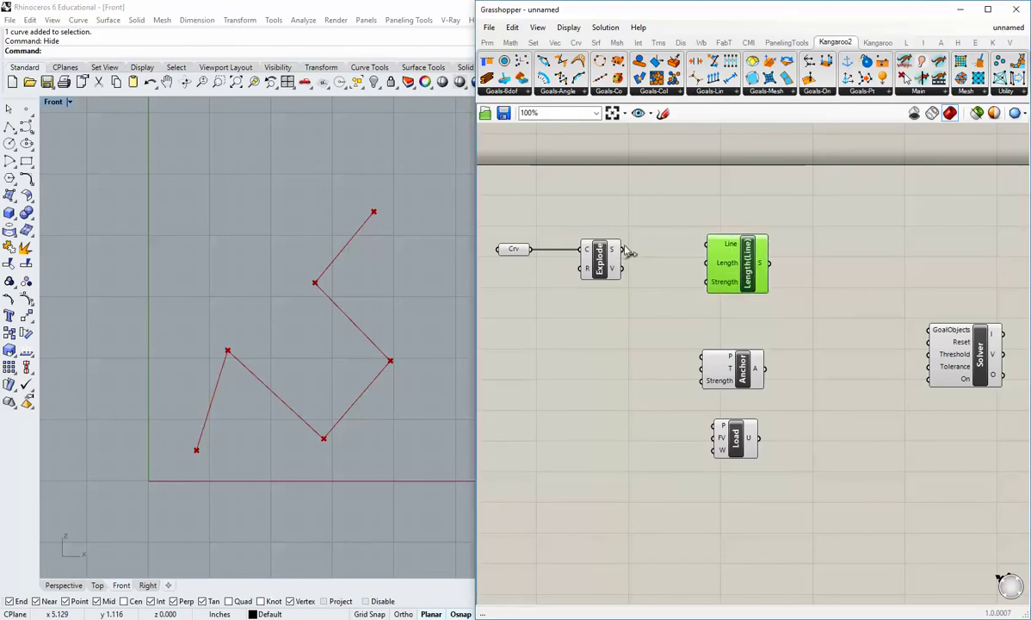
{"action": "left_click_drag", "start_coordinate": [614, 250], "coordinate": [763, 255]}
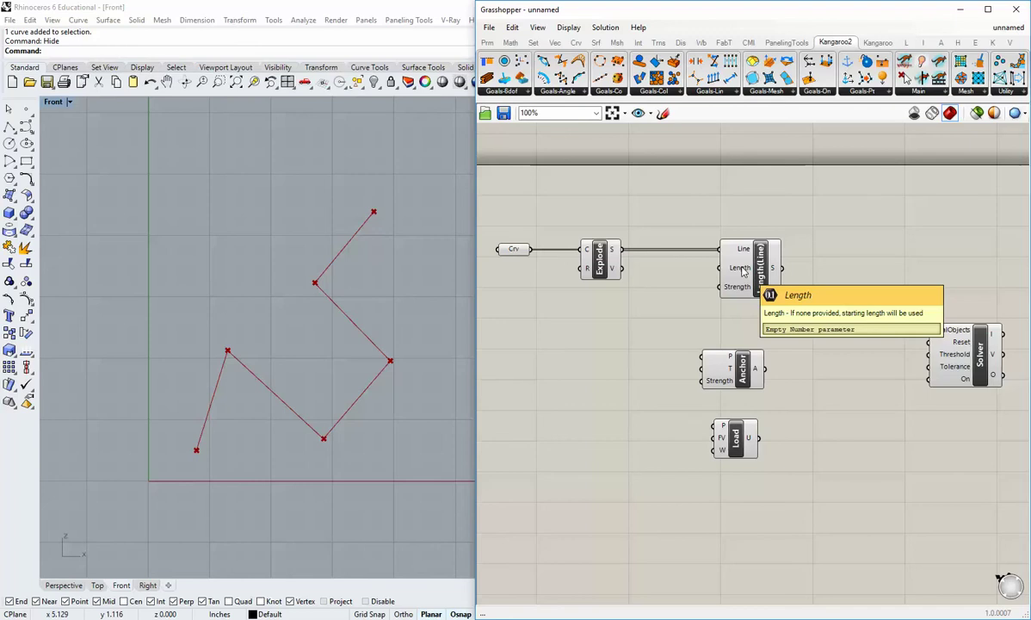
{"action": "mouse_move", "coordinate": [619, 251]}
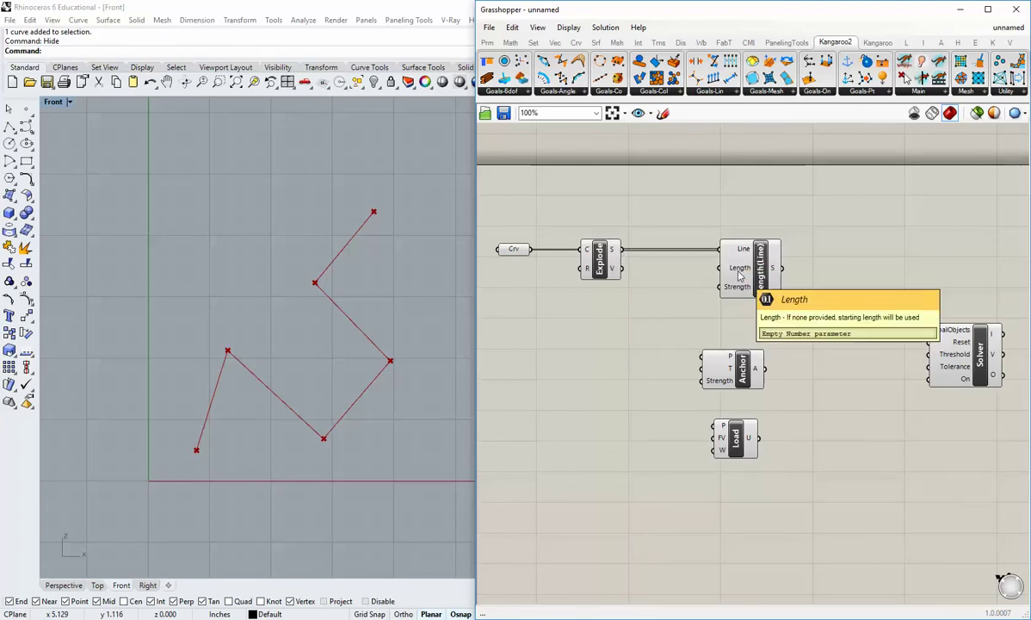
Step: Add a panel containing 5, connect it to the Strength input of Length(Line), and shrink it beside that input
{"action": "left_click", "coordinate": [488, 43]}
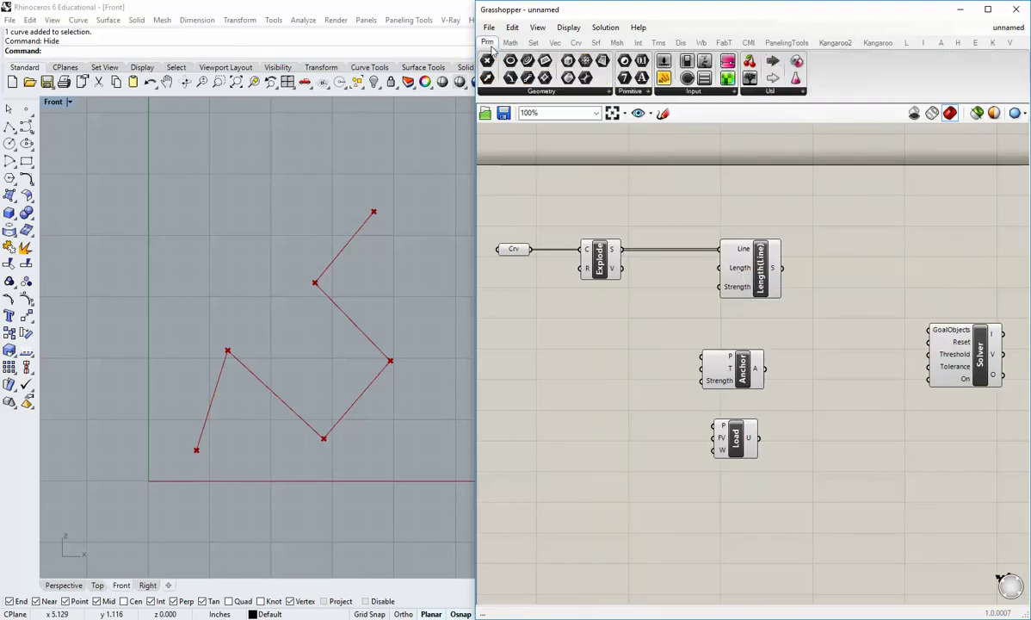
{"action": "left_click_drag", "start_coordinate": [686, 77], "coordinate": [620, 331]}
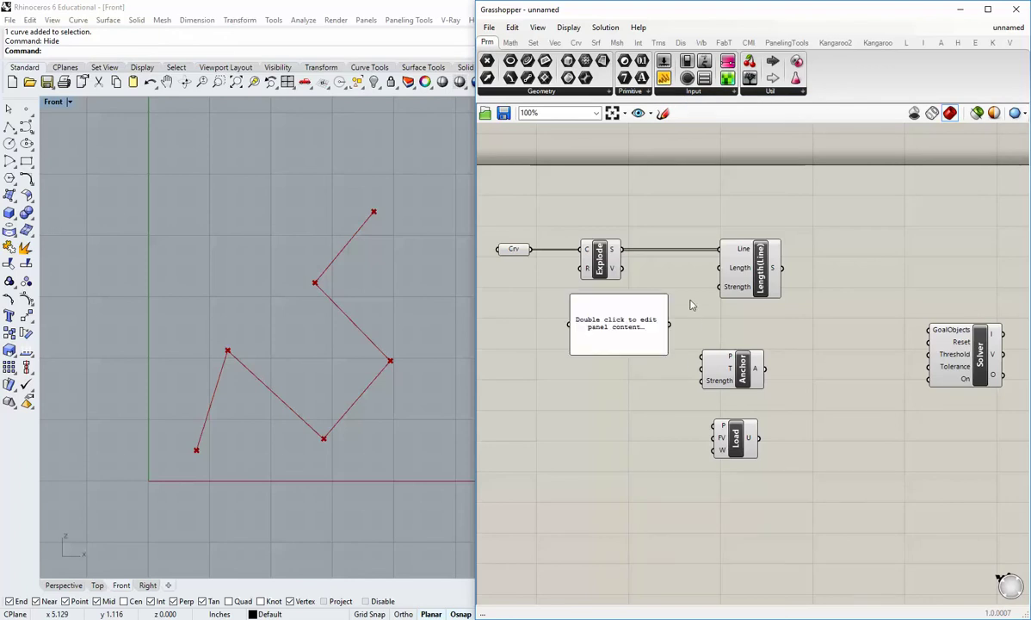
{"action": "left_click", "coordinate": [633, 323]}
{"action": "double_click", "coordinate": [634, 323]}
{"action": "type", "text": "5"}
{"action": "left_click", "coordinate": [675, 327]}
{"action": "left_click_drag", "start_coordinate": [669, 324], "coordinate": [718, 287]}
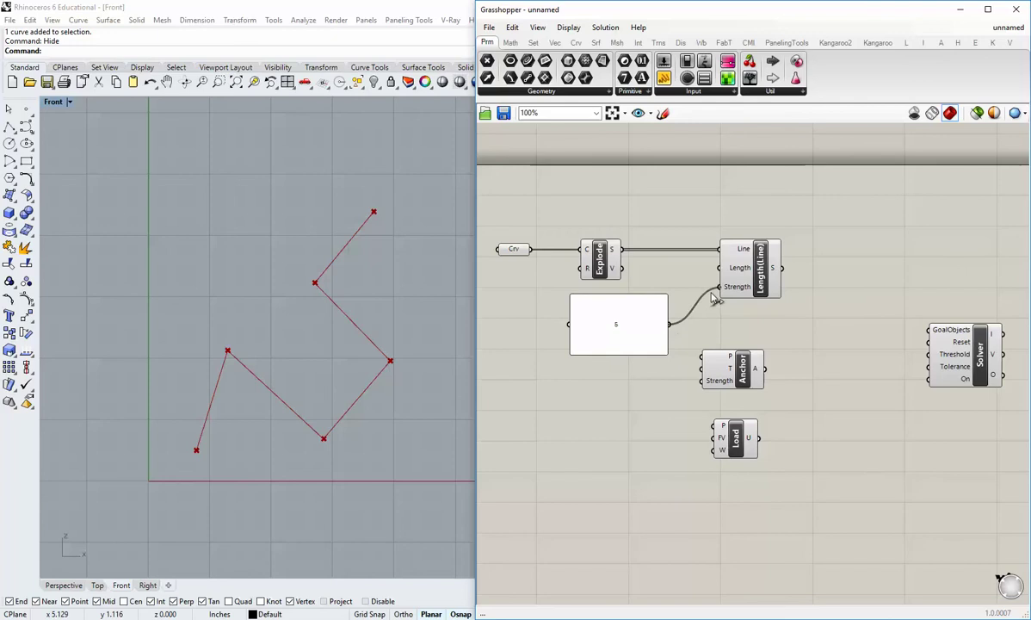
{"action": "left_click_drag", "start_coordinate": [667, 354], "coordinate": [684, 287]}
{"action": "left_click", "coordinate": [757, 331]}
Step: Connect the Length(Line) output to the Solver's GoalObjects input
{"action": "right_click_drag", "start_coordinate": [824, 321], "coordinate": [782, 321]}
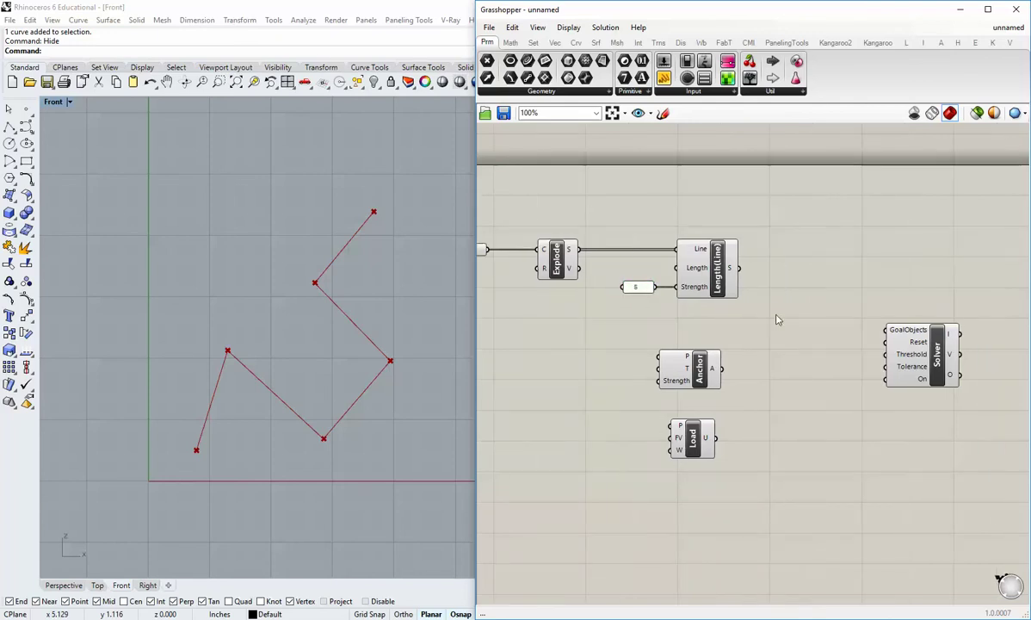
{"action": "left_click_drag", "start_coordinate": [738, 269], "coordinate": [885, 331]}
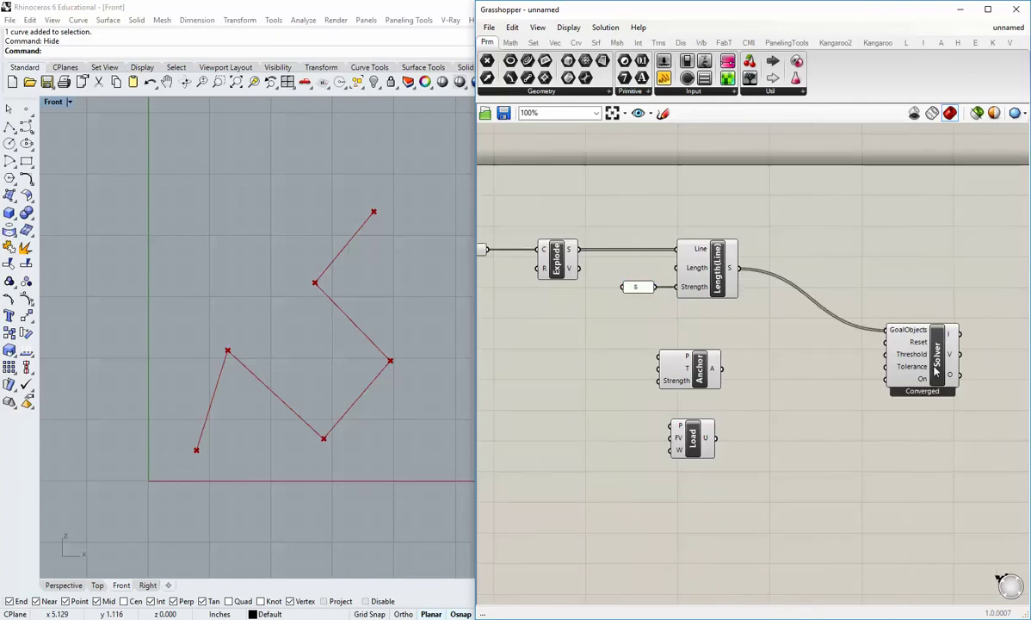
Step: Reposition the Solver slightly and move the Anchor and Load components further below Length(Line)
{"action": "left_click_drag", "start_coordinate": [944, 358], "coordinate": [931, 361]}
{"action": "left_click", "coordinate": [886, 422]}
{"action": "right_click_drag", "start_coordinate": [897, 428], "coordinate": [878, 427]}
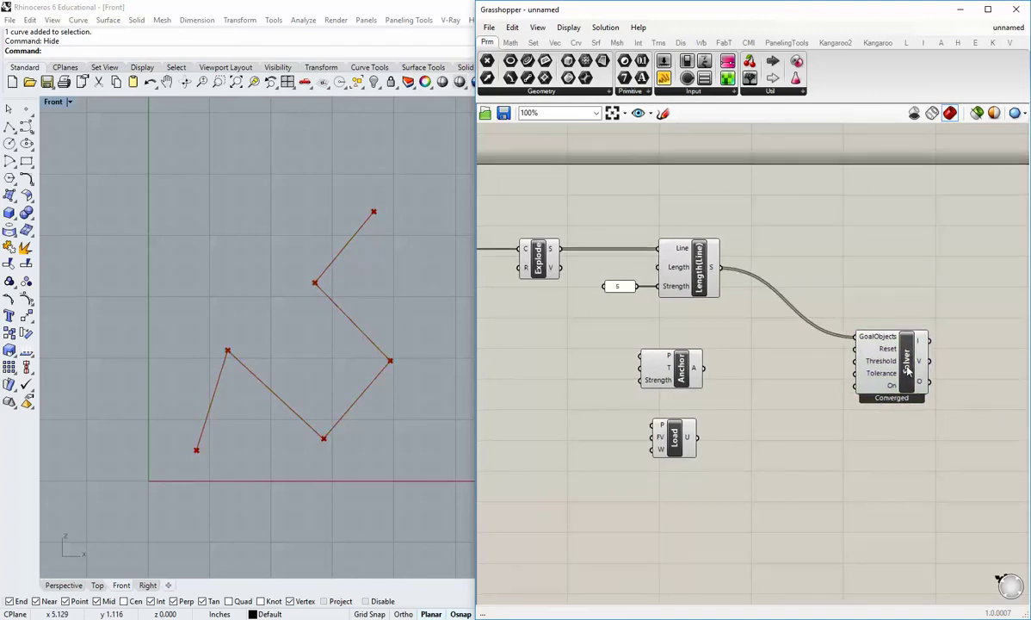
{"action": "scroll", "coordinate": [908, 387], "scroll_direction": "up", "scroll_amount": 2}
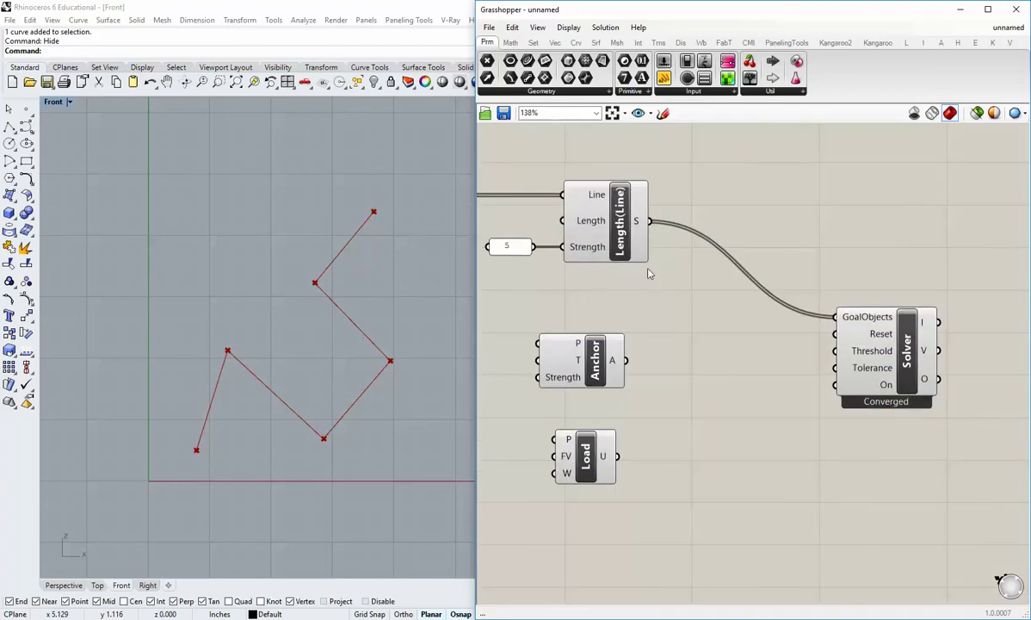
{"action": "scroll", "coordinate": [883, 403], "scroll_direction": "down", "scroll_amount": 2}
{"action": "left_click_drag", "start_coordinate": [700, 440], "coordinate": [657, 322]}
{"action": "left_click_drag", "start_coordinate": [670, 326], "coordinate": [654, 402]}
{"action": "left_click", "coordinate": [799, 353]}
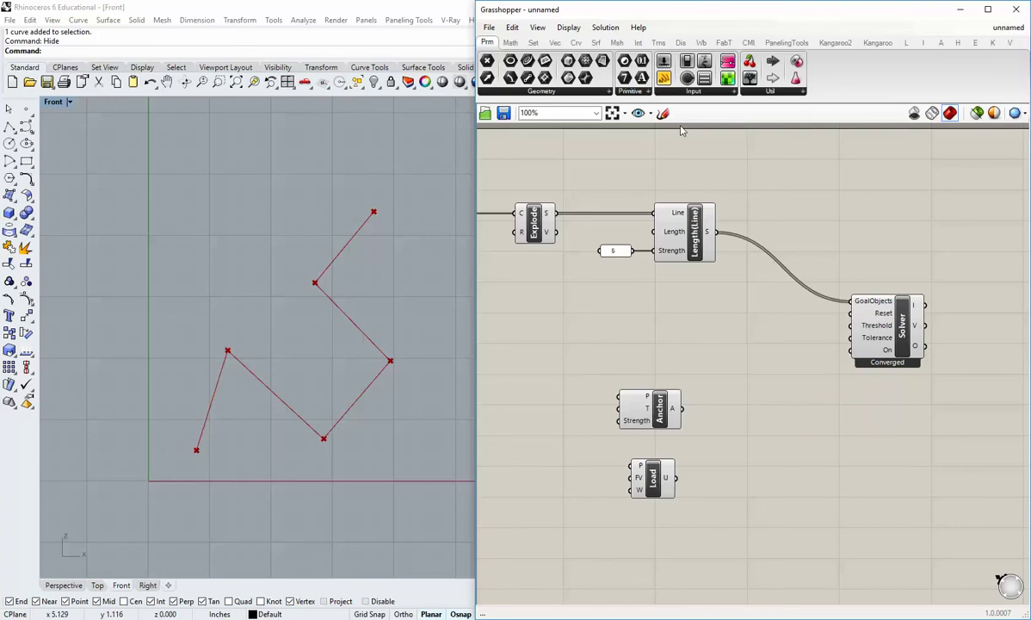
Step: Add a Button and a Boolean Toggle, stacked between the goal components and the Solver
{"action": "left_click", "coordinate": [688, 92]}
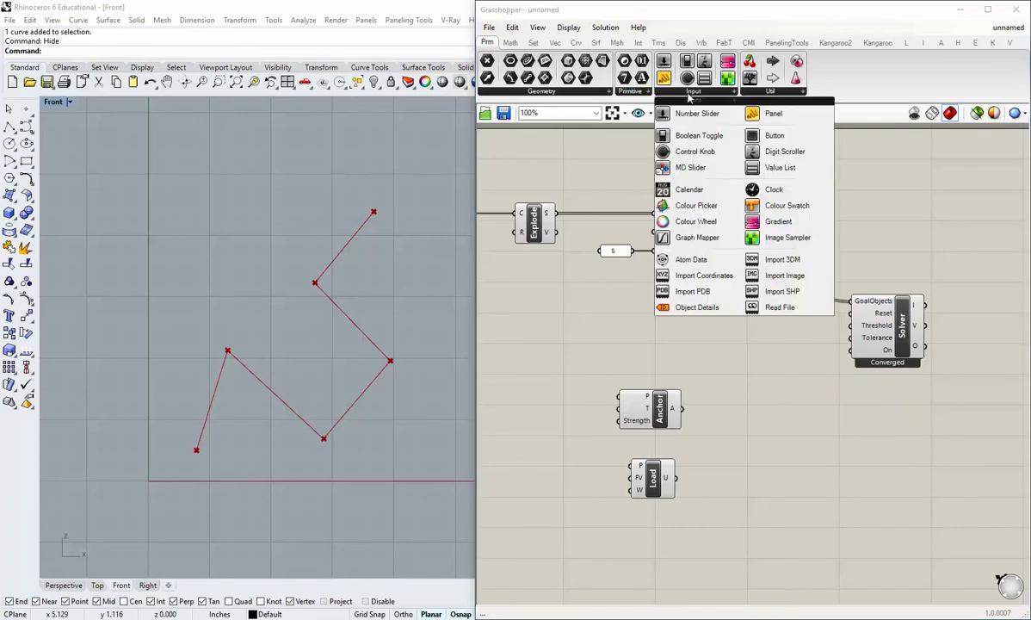
{"action": "left_click", "coordinate": [775, 136]}
{"action": "left_click", "coordinate": [745, 323]}
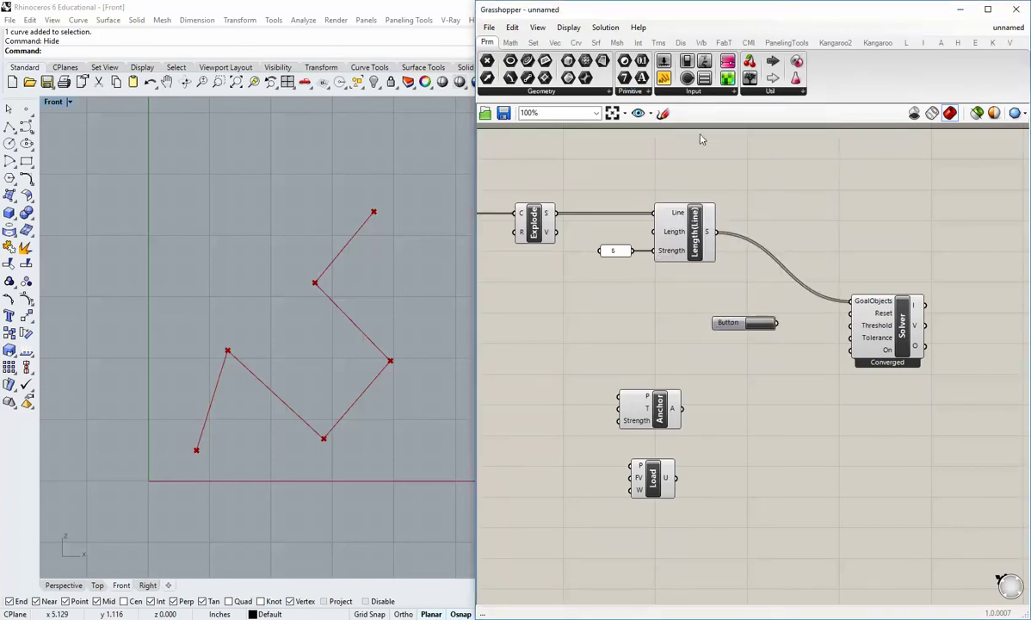
{"action": "left_click", "coordinate": [691, 97]}
{"action": "left_click", "coordinate": [727, 235]}
{"action": "left_click", "coordinate": [691, 95]}
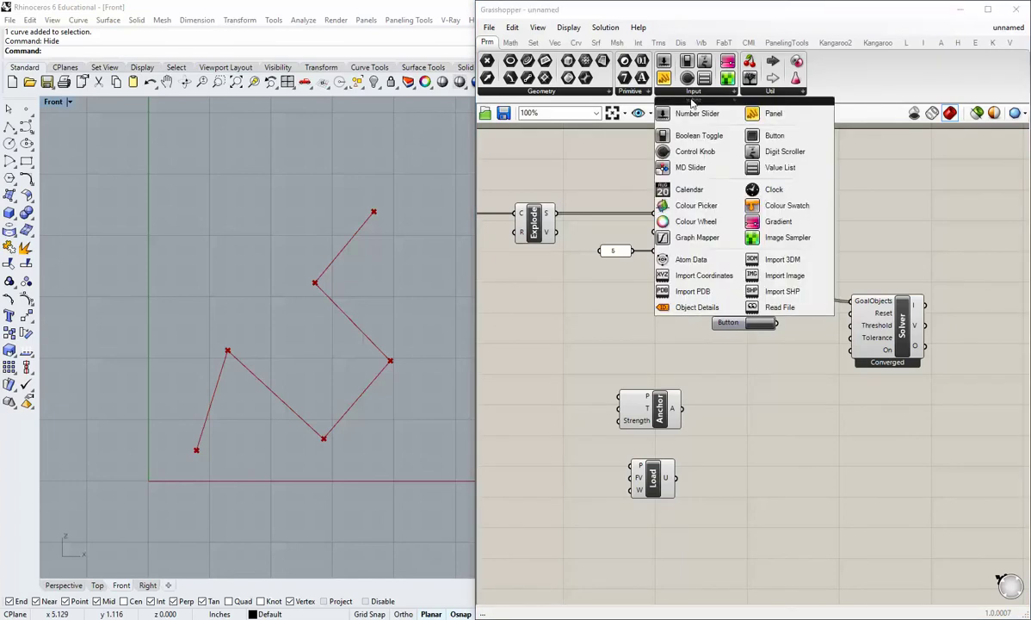
{"action": "left_click", "coordinate": [696, 134]}
{"action": "left_click", "coordinate": [748, 356]}
Step: Connect the Boolean Toggle to the Solver's On input and the Button to its Reset input, aligning both beside the Solver
{"action": "scroll", "coordinate": [789, 365], "scroll_direction": "up", "scroll_amount": 2}
{"action": "mouse_move", "coordinate": [777, 356]}
{"action": "left_mouse_down"}
{"action": "mouse_move", "coordinate": [839, 332]}
{"action": "mouse_move", "coordinate": [874, 346]}
{"action": "mouse_move", "coordinate": [764, 351]}
{"action": "left_mouse_up"}
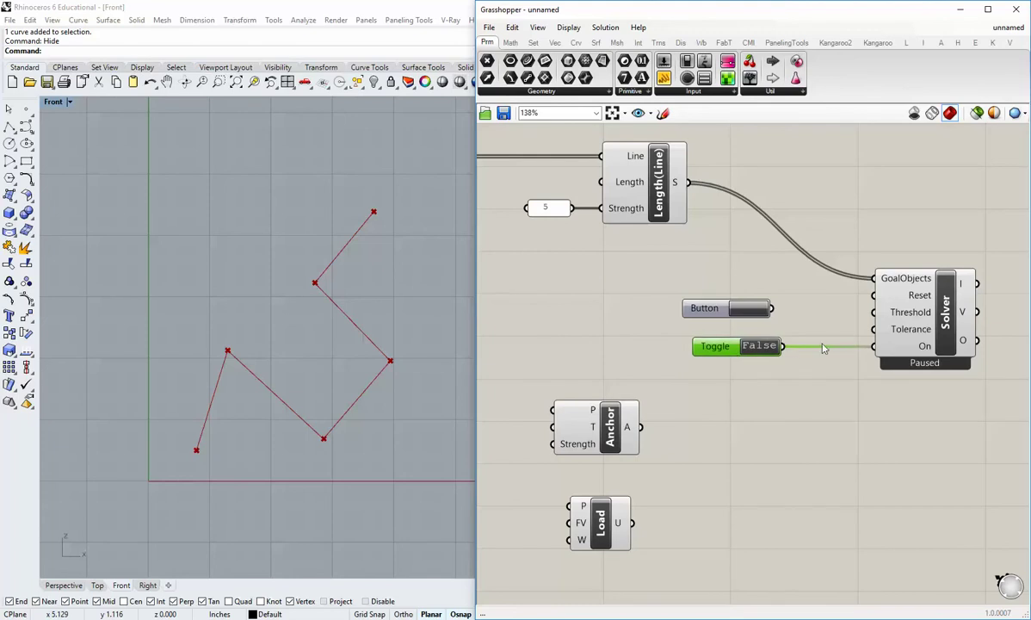
{"action": "right_click_drag", "start_coordinate": [811, 327], "coordinate": [784, 361]}
{"action": "left_click_drag", "start_coordinate": [746, 342], "coordinate": [847, 329]}
{"action": "left_click_drag", "start_coordinate": [698, 346], "coordinate": [711, 335]}
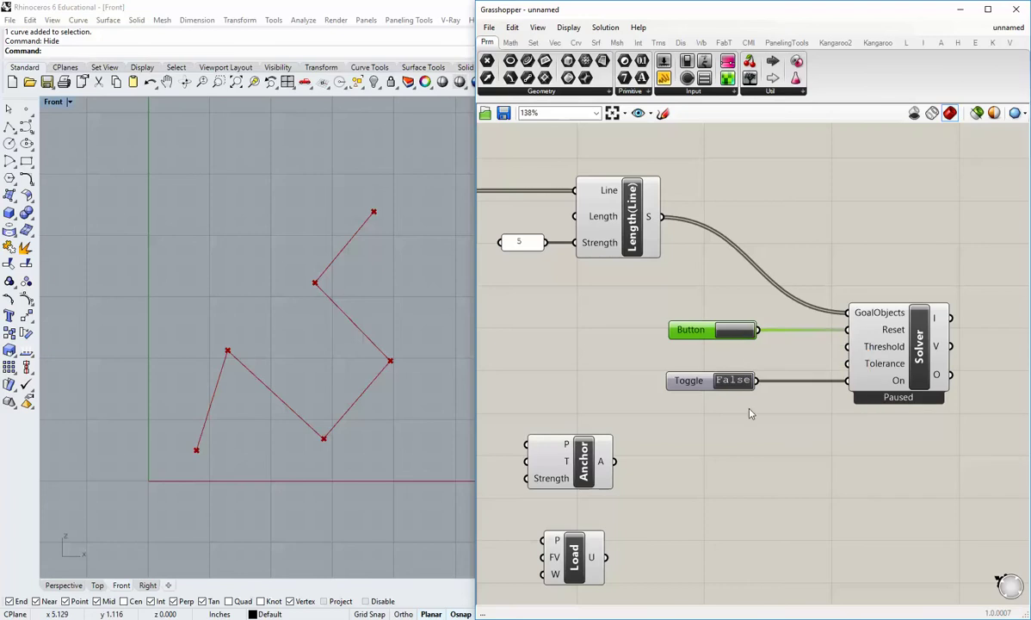
{"action": "left_click", "coordinate": [731, 379], "text": "shift"}
{"action": "left_click", "coordinate": [748, 299]}
{"action": "scroll", "coordinate": [799, 384], "scroll_direction": "down", "scroll_amount": 2}
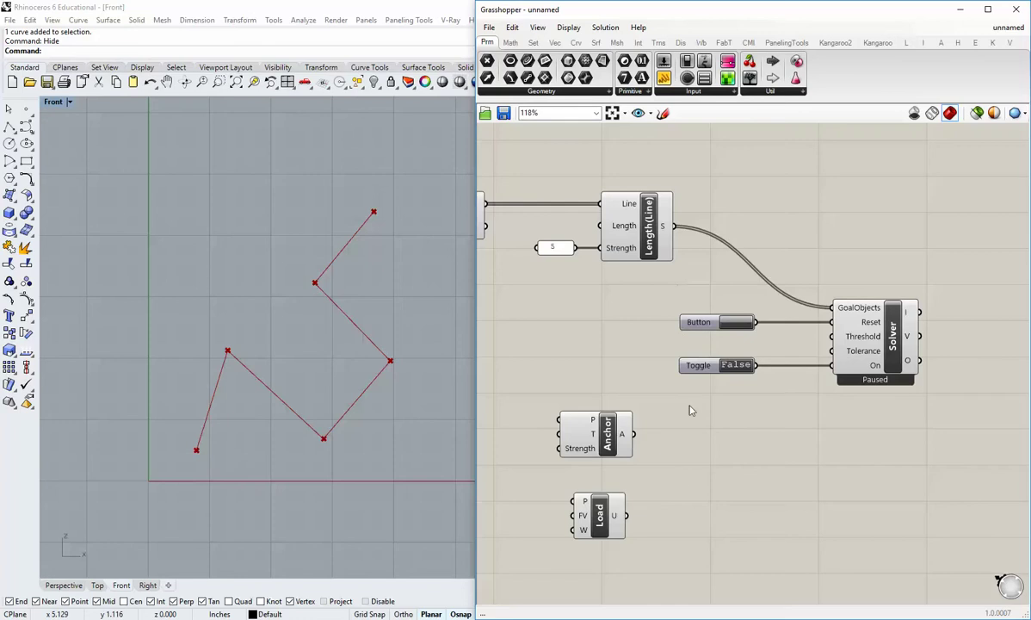
{"action": "right_click_drag", "start_coordinate": [678, 493], "coordinate": [699, 434]}
{"action": "left_click", "coordinate": [646, 396]}
{"action": "left_click", "coordinate": [673, 484]}
{"action": "left_click_drag", "start_coordinate": [672, 484], "coordinate": [672, 480]}
{"action": "left_click", "coordinate": [660, 442]}
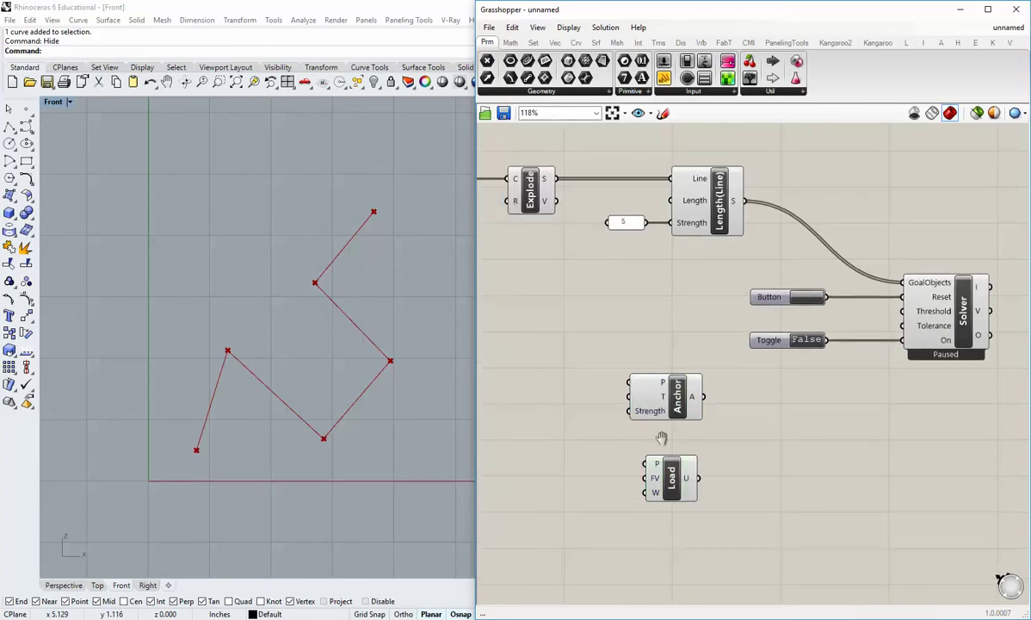
{"action": "right_click_drag", "start_coordinate": [656, 419], "coordinate": [709, 410]}
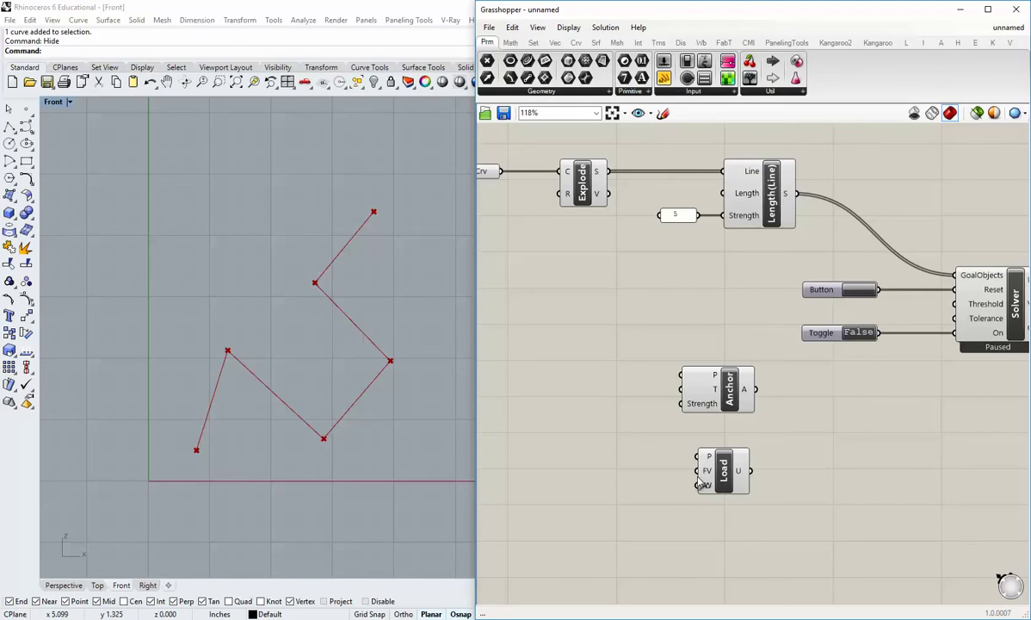
Step: Add an End Points component beside Anchor and connect the Crv parameter to its curve input
{"action": "mouse_move", "coordinate": [704, 485]}
{"action": "right_click_drag", "start_coordinate": [573, 331], "coordinate": [609, 345]}
{"action": "left_click", "coordinate": [524, 185]}
{"action": "left_click", "coordinate": [549, 179]}
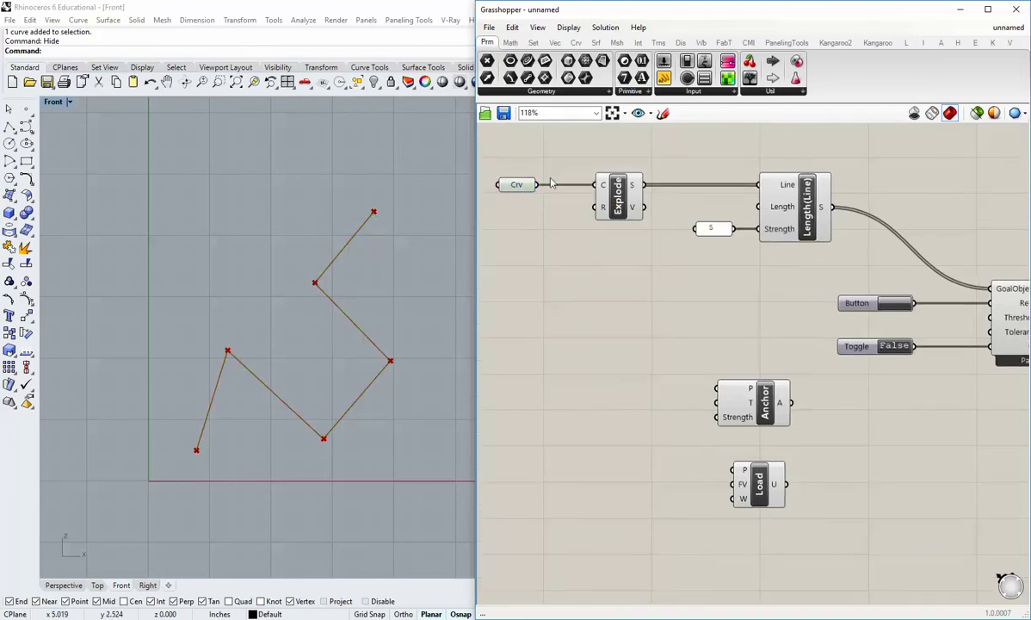
{"action": "left_click", "coordinate": [576, 43]}
{"action": "left_click_drag", "start_coordinate": [488, 61], "coordinate": [608, 311]}
{"action": "left_click_drag", "start_coordinate": [535, 185], "coordinate": [618, 391]}
{"action": "left_click", "coordinate": [610, 321]}
{"action": "left_click", "coordinate": [646, 463]}
{"action": "left_click", "coordinate": [617, 432]}
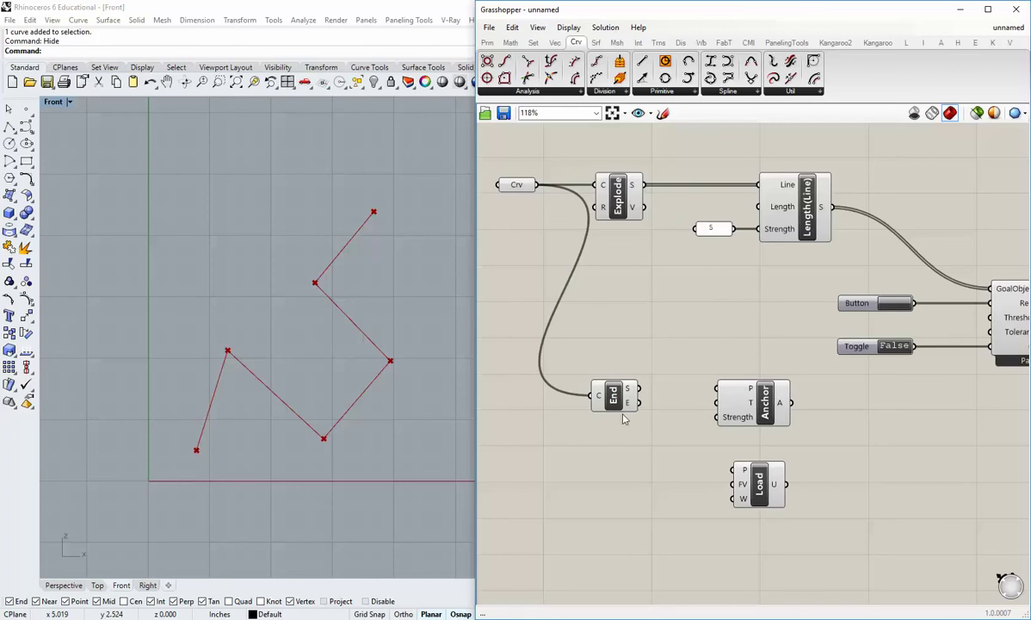
Step: Add a Point parameter above End Points and connect the Start output to it
{"action": "left_click", "coordinate": [488, 42]}
{"action": "left_click", "coordinate": [487, 60]}
{"action": "left_click", "coordinate": [667, 385]}
{"action": "left_click_drag", "start_coordinate": [639, 388], "coordinate": [665, 348]}
{"action": "left_click", "coordinate": [649, 370]}
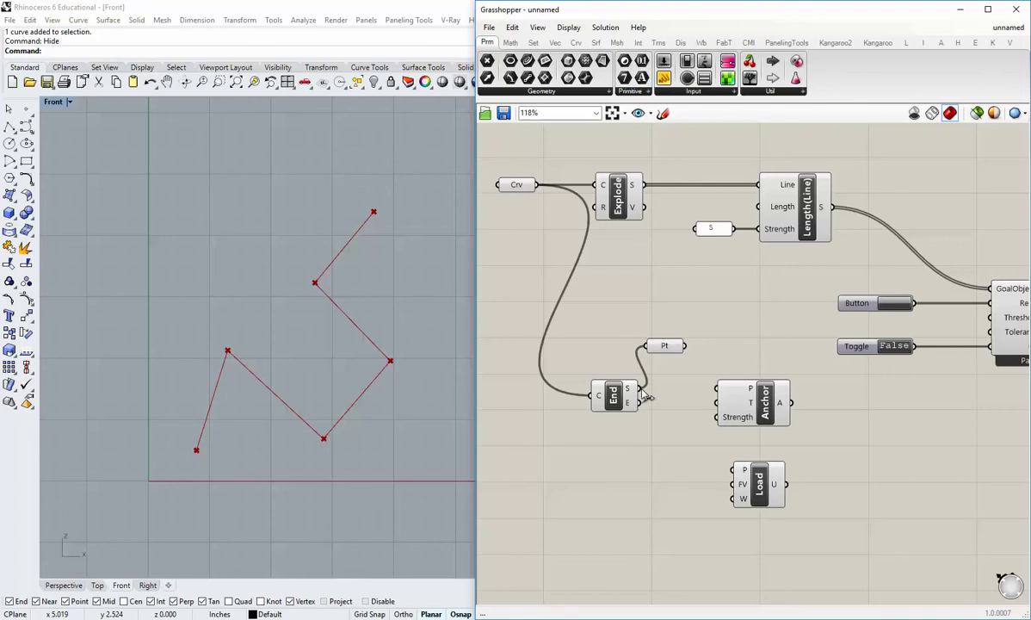
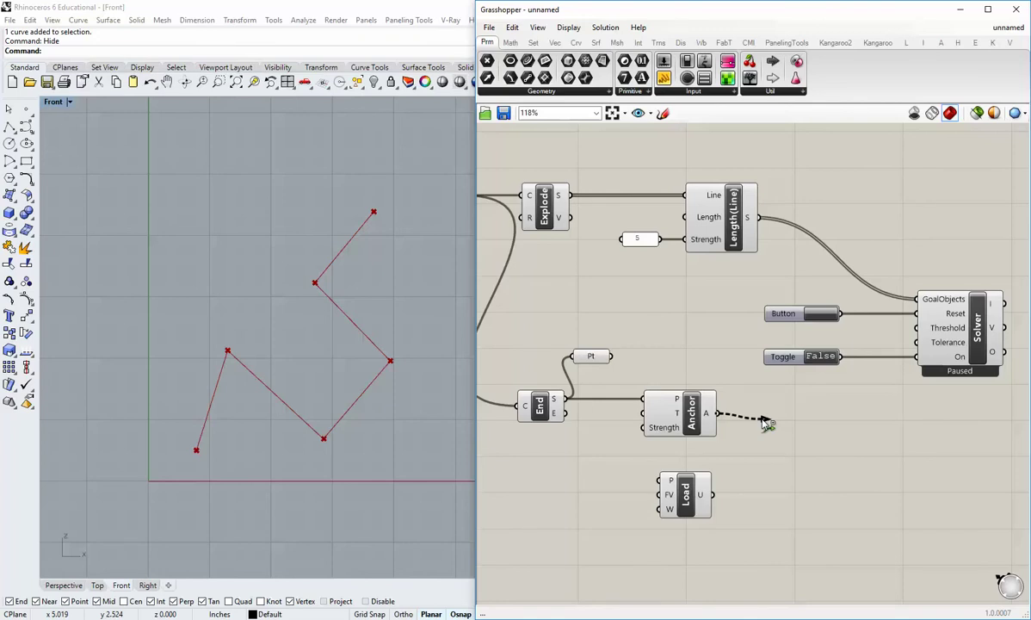
Step: Feed End Points' Start output into Anchor's P input and add Anchor's output to the Solver's GoalObjects input
{"action": "left_click_drag", "start_coordinate": [766, 422], "coordinate": [928, 299]}
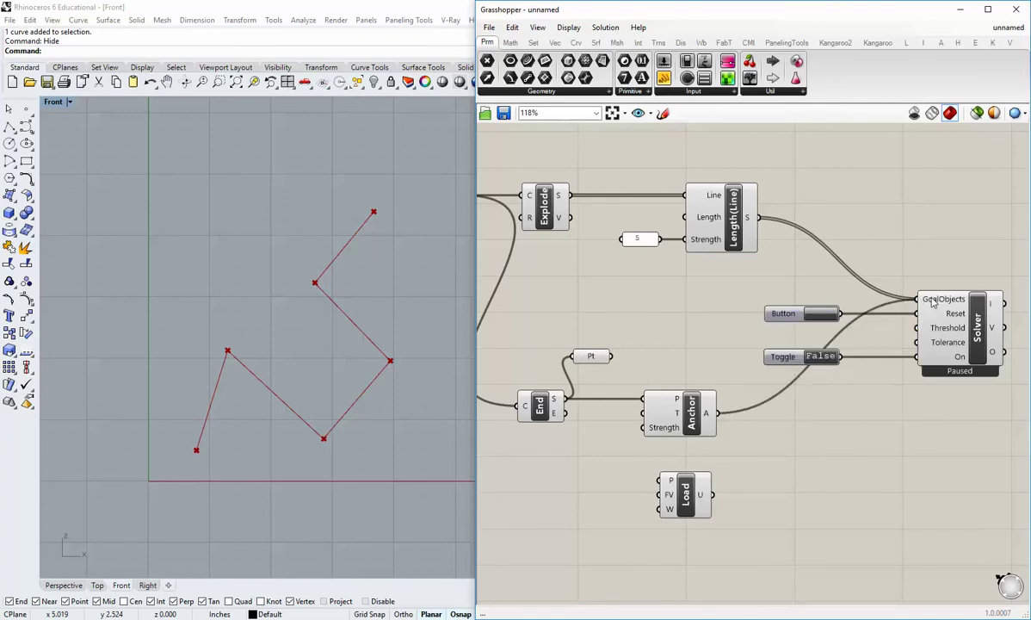
{"action": "mouse_move", "coordinate": [930, 301]}
{"action": "right_click_drag", "start_coordinate": [754, 488], "coordinate": [772, 465]}
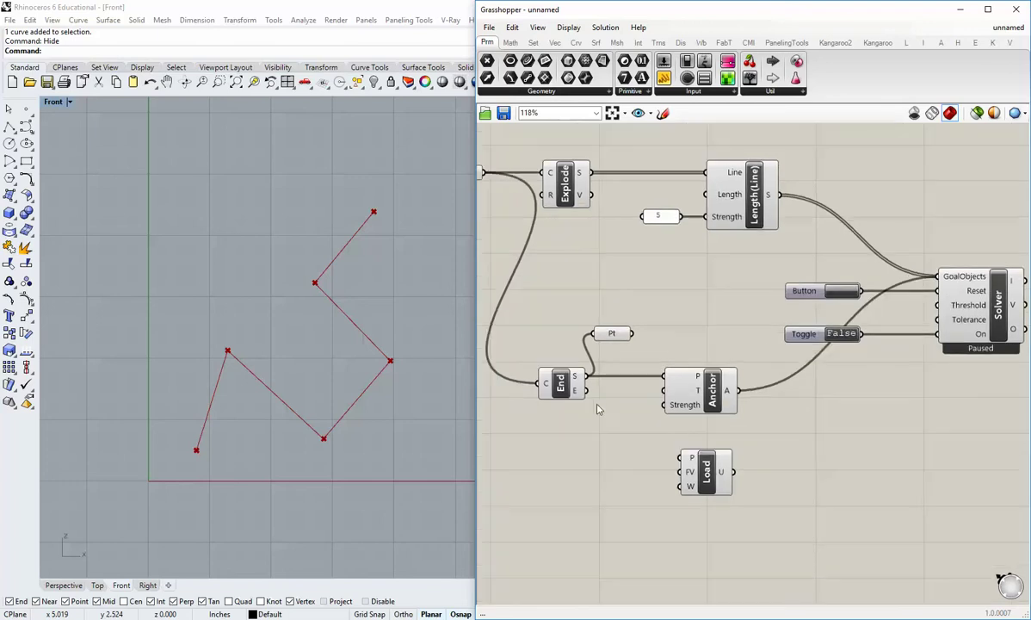
Step: Connect the End output of End Points to the P input of Load
{"action": "left_click_drag", "start_coordinate": [588, 393], "coordinate": [683, 459]}
{"action": "right_click_drag", "start_coordinate": [728, 508], "coordinate": [772, 474]}
{"action": "scroll", "coordinate": [747, 465], "scroll_direction": "up", "scroll_amount": 2}
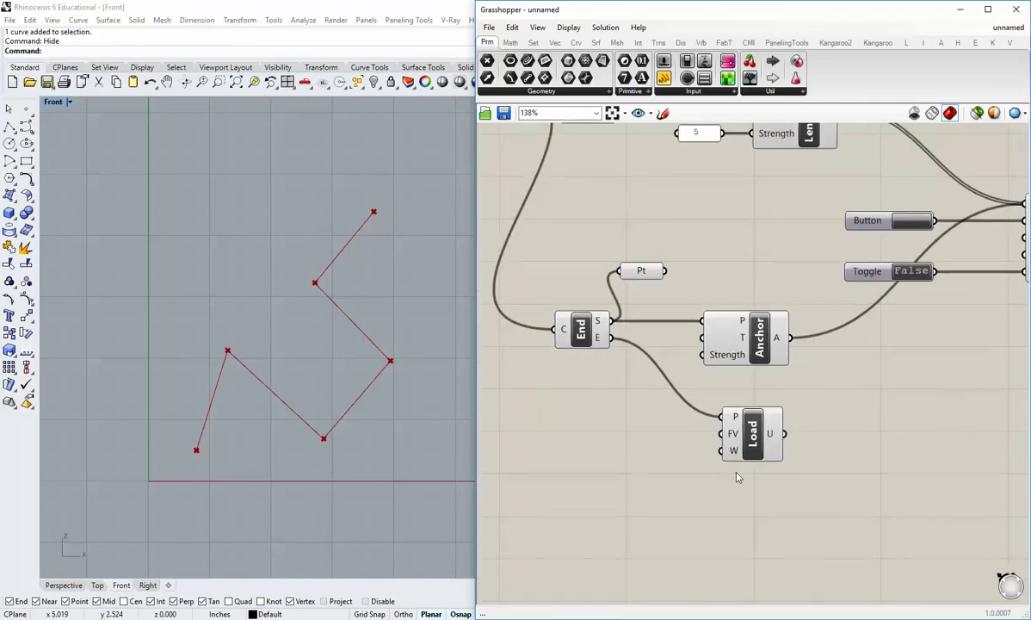
{"action": "scroll", "coordinate": [737, 470], "scroll_direction": "down", "scroll_amount": 2}
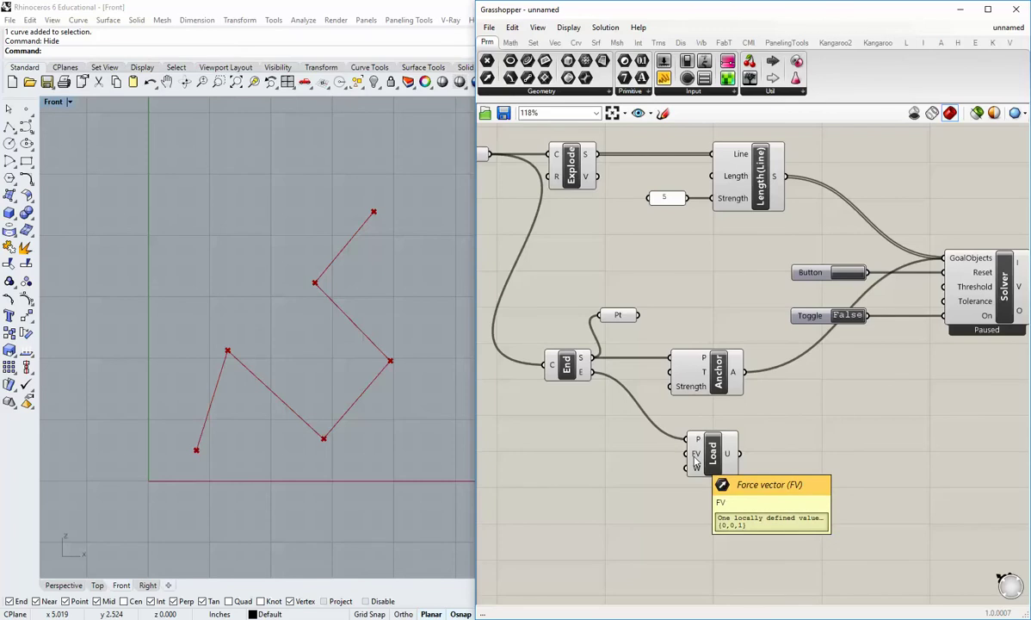
Step: Add Unit Z and Reverse vector components below End Points, chain them, and connect Reverse to Load's FV input
{"action": "right_click_drag", "start_coordinate": [693, 461], "coordinate": [715, 427]}
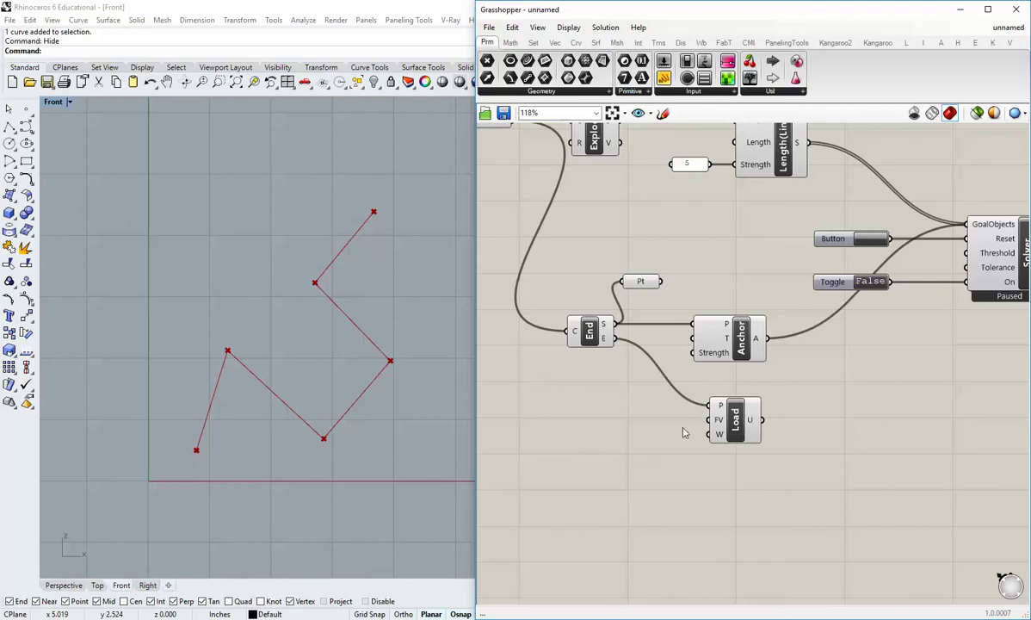
{"action": "left_click", "coordinate": [554, 42]}
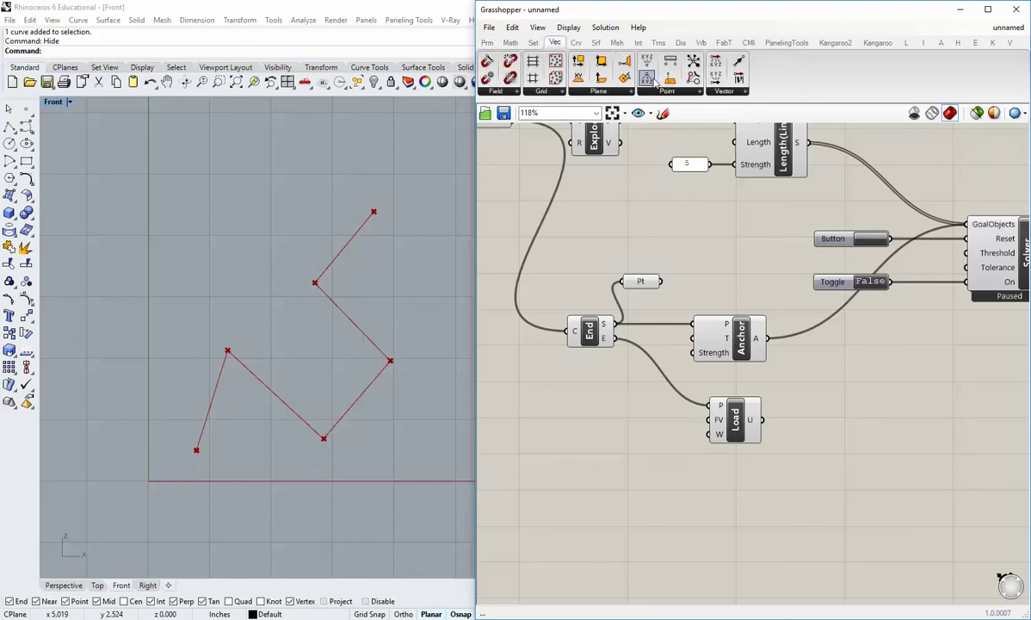
{"action": "left_click", "coordinate": [730, 91]}
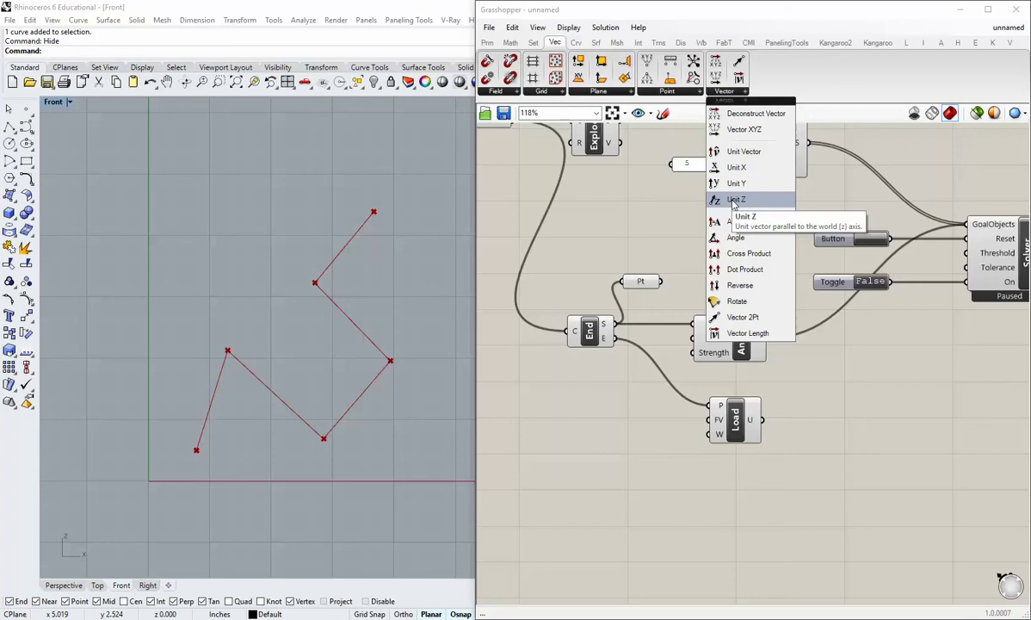
{"action": "left_click_drag", "start_coordinate": [735, 203], "coordinate": [617, 462]}
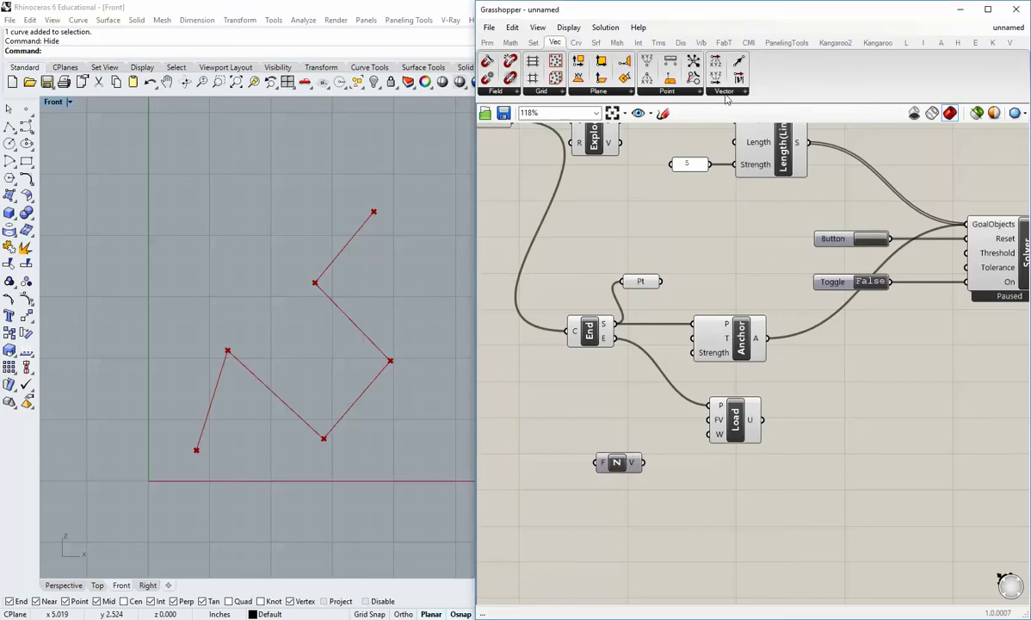
{"action": "left_click", "coordinate": [725, 91]}
{"action": "left_click_drag", "start_coordinate": [737, 285], "coordinate": [607, 471]}
{"action": "mouse_move", "coordinate": [674, 464]}
{"action": "left_mouse_down"}
{"action": "mouse_move", "coordinate": [652, 470]}
{"action": "mouse_move", "coordinate": [705, 420]}
{"action": "mouse_move", "coordinate": [676, 470]}
{"action": "left_mouse_up"}
{"action": "left_click", "coordinate": [630, 420]}
{"action": "right_click_drag", "start_coordinate": [629, 424], "coordinate": [711, 378]}
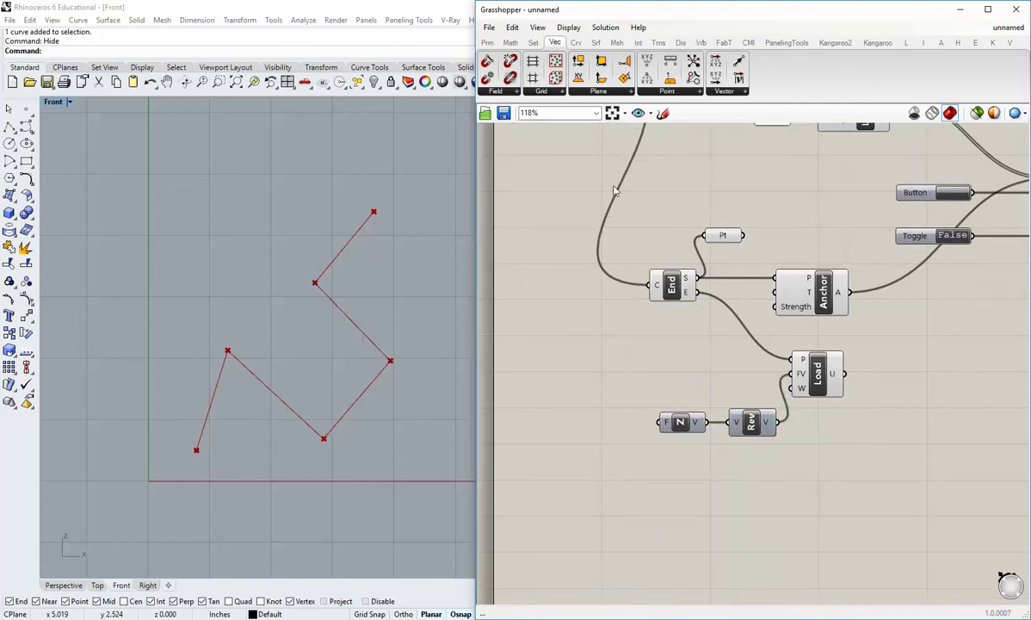
Step: Add a panel containing 0.1, connect it to Unit Z's F input, and shrink and align it beside that component
{"action": "left_click", "coordinate": [487, 42]}
{"action": "left_click_drag", "start_coordinate": [666, 79], "coordinate": [556, 439]}
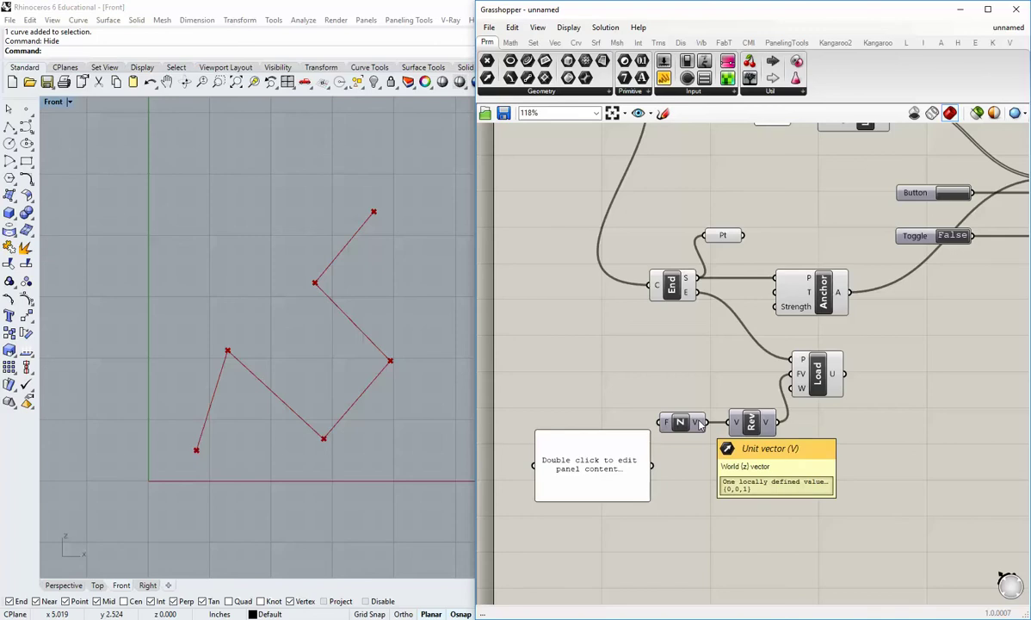
{"action": "double_click", "coordinate": [599, 467]}
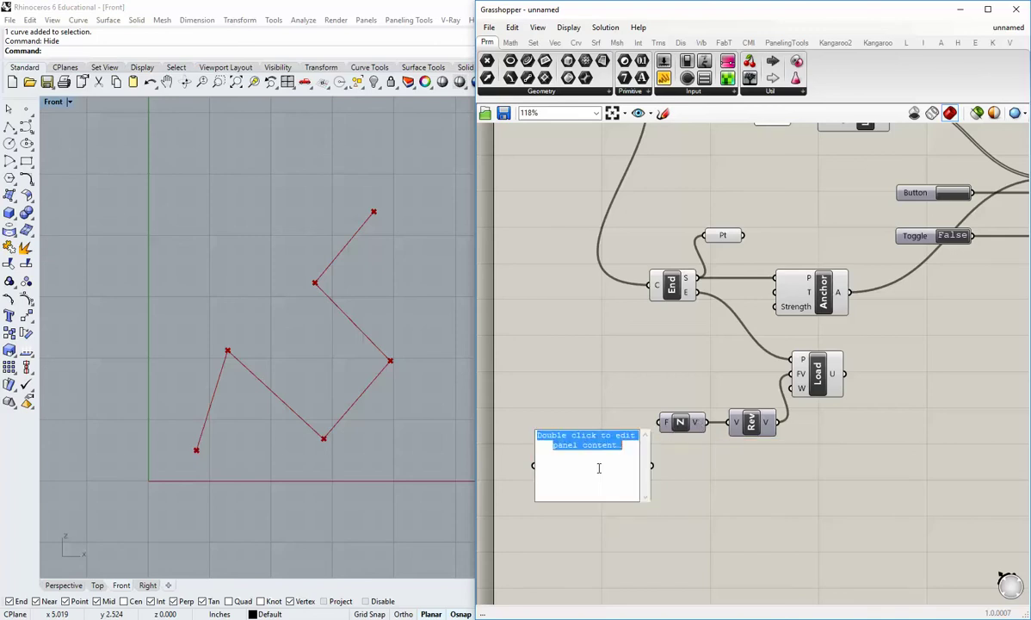
{"action": "type", "text": "0.1"}
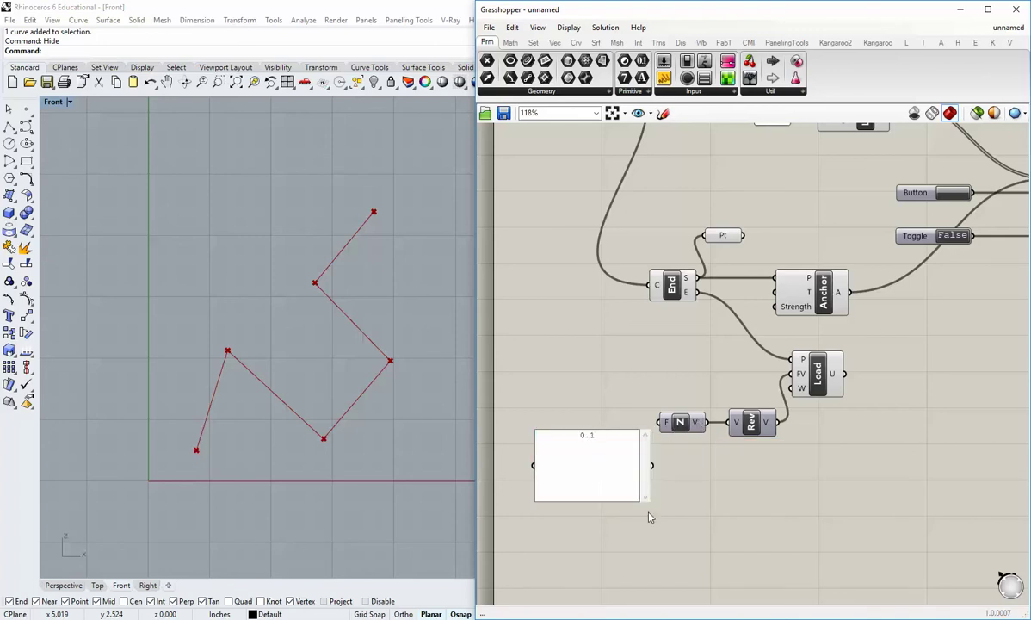
{"action": "left_click", "coordinate": [505, 375]}
{"action": "left_click_drag", "start_coordinate": [575, 436], "coordinate": [658, 422]}
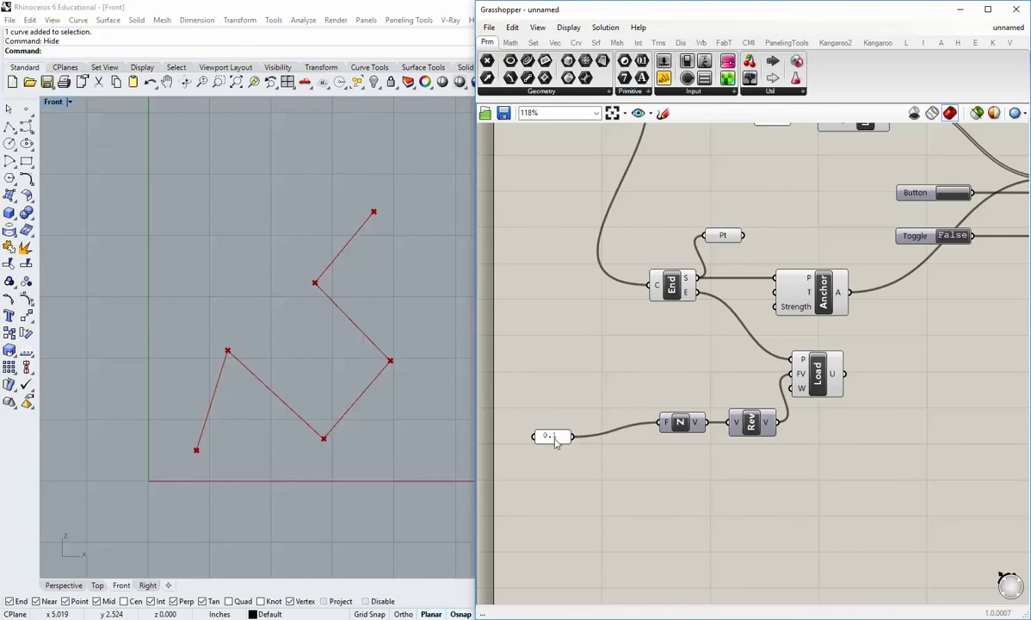
{"action": "left_click_drag", "start_coordinate": [555, 442], "coordinate": [603, 423]}
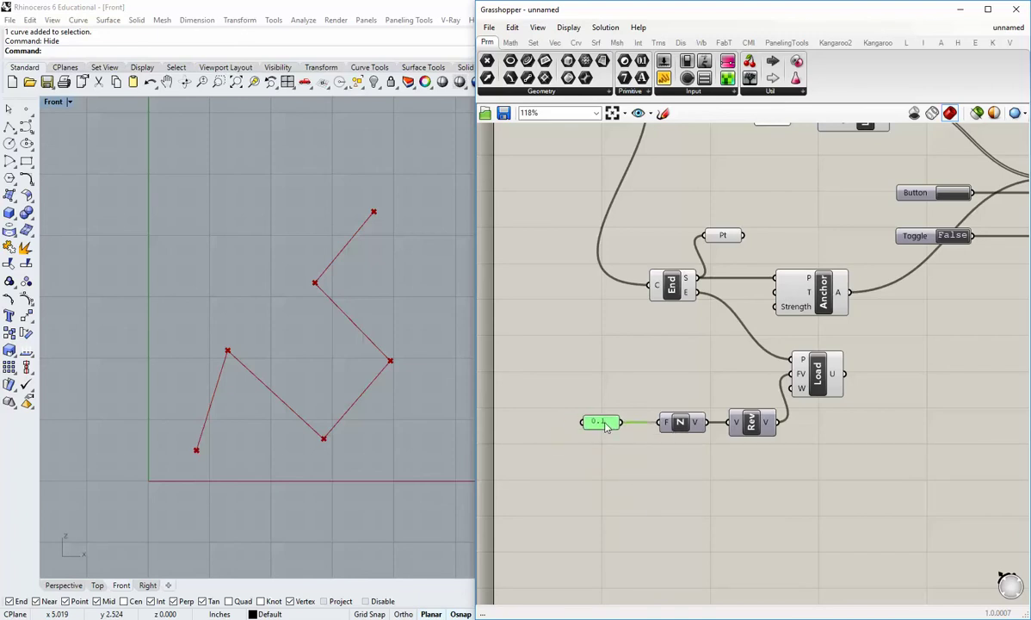
{"action": "left_click", "coordinate": [798, 433]}
Step: Add Load's output to the Solver's GoalObjects input alongside the existing connections
{"action": "right_click_drag", "start_coordinate": [800, 435], "coordinate": [659, 540]}
{"action": "left_click_drag", "start_coordinate": [708, 484], "coordinate": [907, 285]}
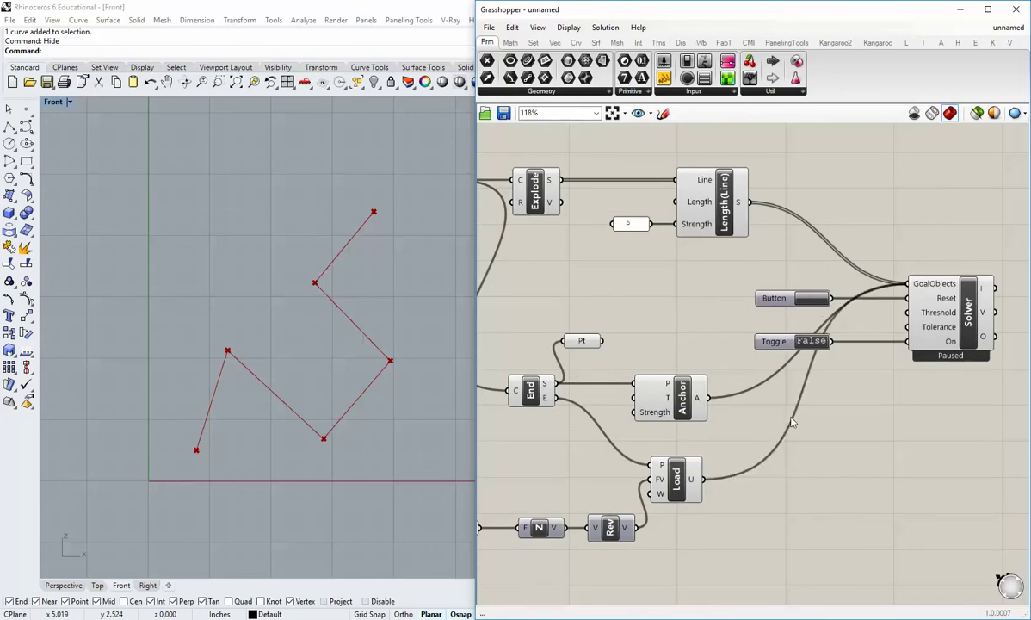
{"action": "right_click_drag", "start_coordinate": [757, 429], "coordinate": [749, 385]}
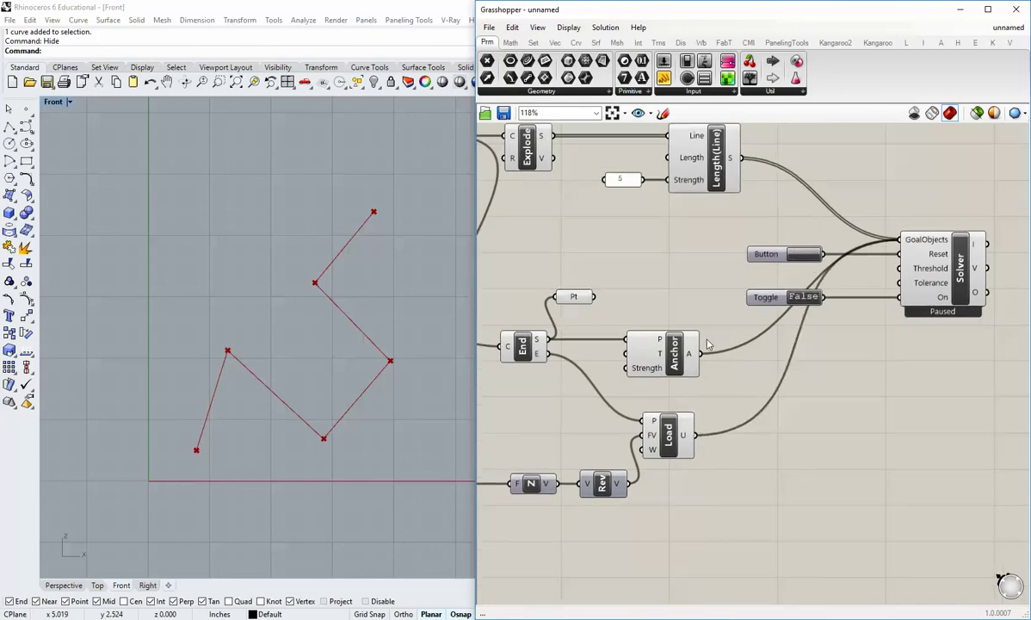
Step: Set the Boolean Toggle to True to run the Solver, and inspect the simulated polyline in the Front viewport
{"action": "right_click_drag", "start_coordinate": [838, 319], "coordinate": [814, 321]}
{"action": "right_click_drag", "start_coordinate": [627, 301], "coordinate": [850, 392]}
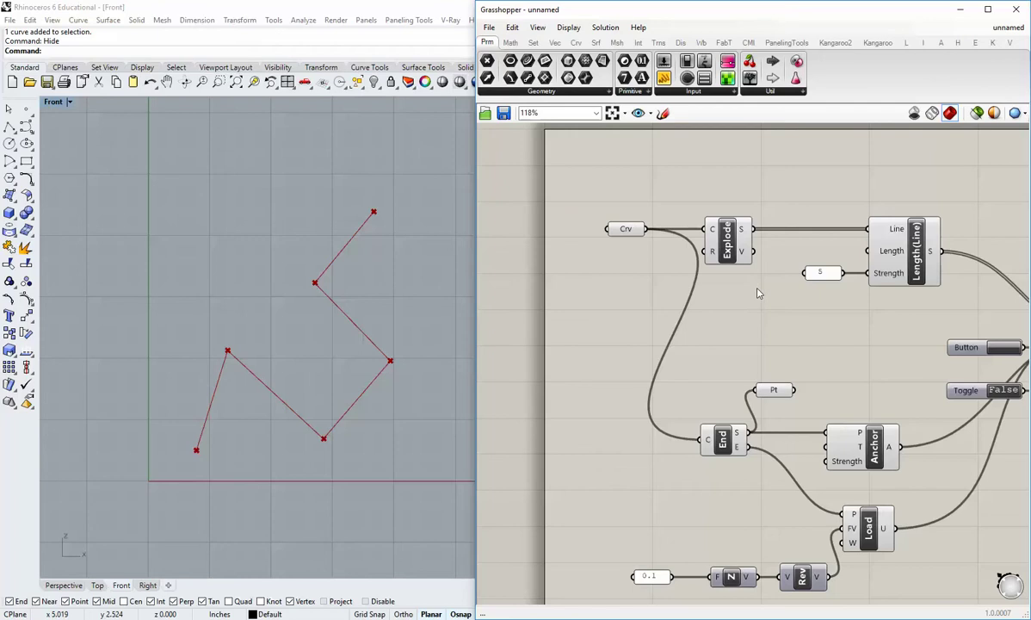
{"action": "right_click_drag", "start_coordinate": [994, 375], "coordinate": [717, 286]}
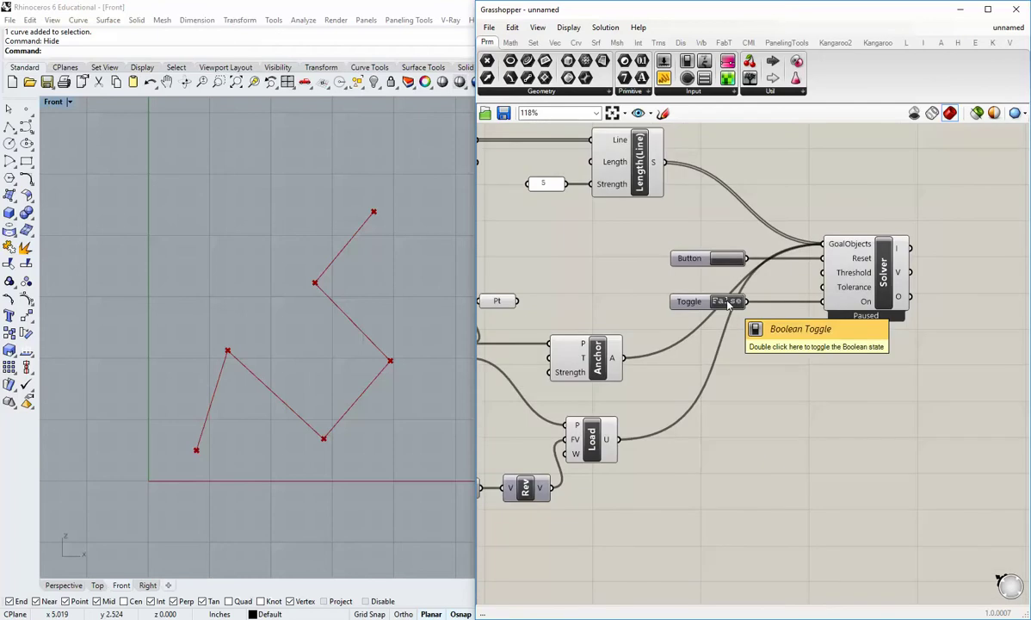
{"action": "double_click", "coordinate": [728, 303]}
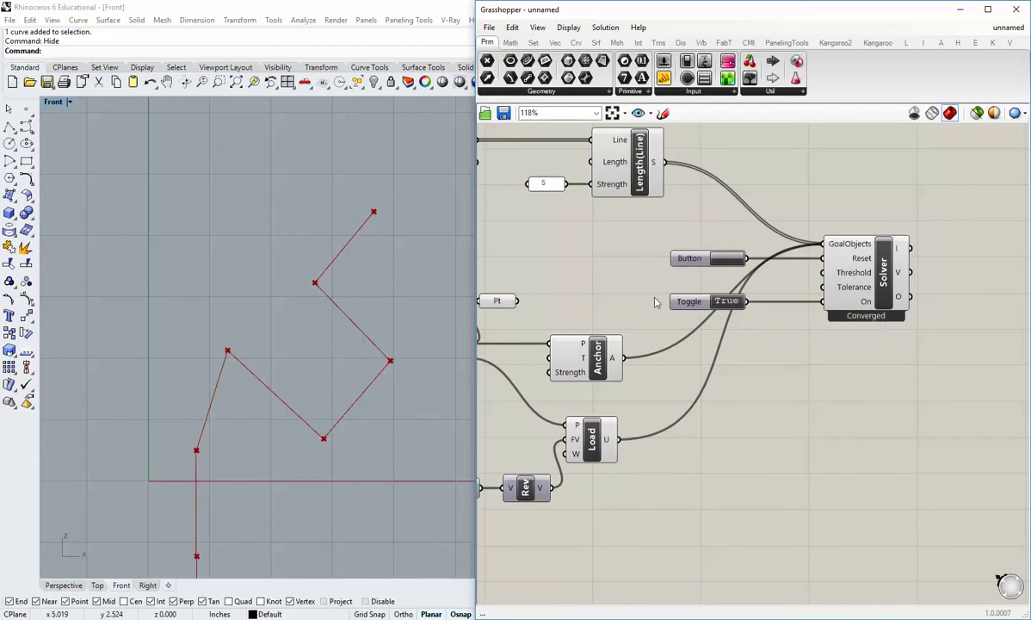
{"action": "scroll", "coordinate": [307, 364], "scroll_direction": "down", "scroll_amount": 10}
{"action": "right_click_drag", "start_coordinate": [316, 402], "coordinate": [298, 313]}
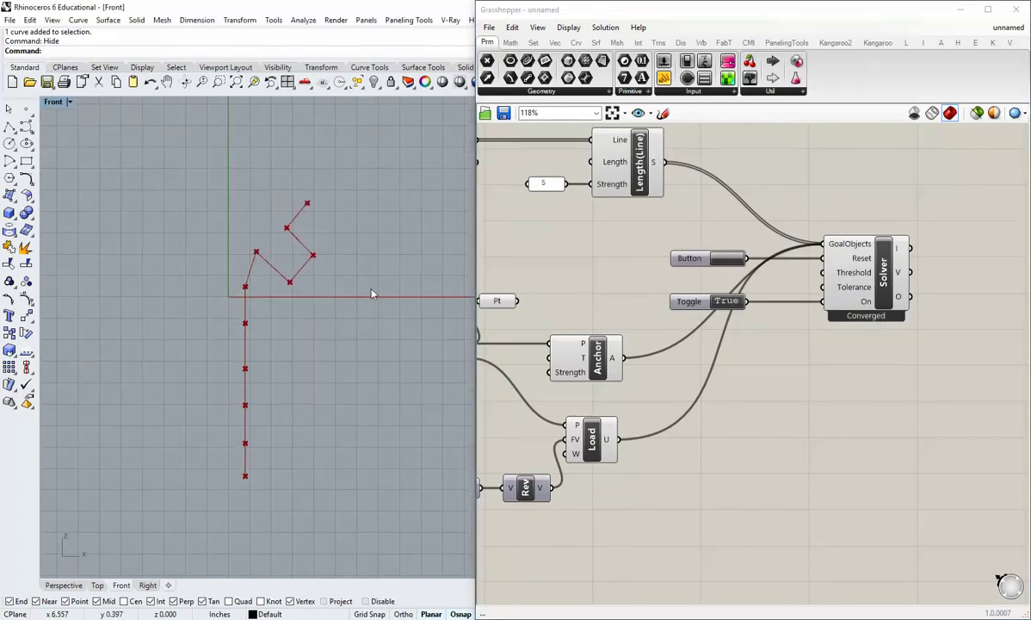
Step: Reset the Solver and replay the hanging-polyline simulation in the Front viewport
{"action": "left_click", "coordinate": [728, 259]}
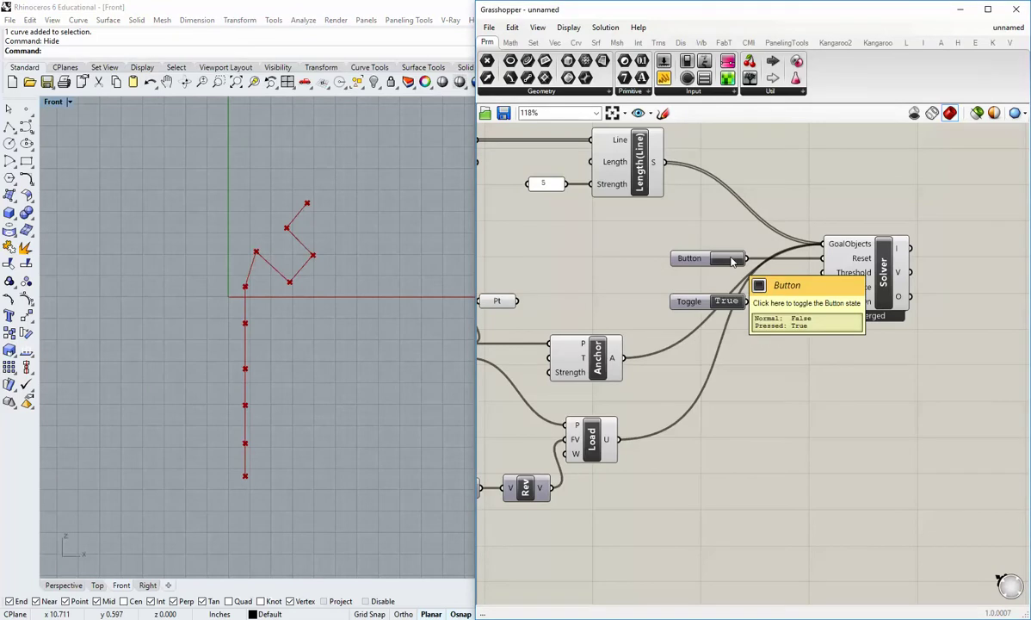
{"action": "left_click", "coordinate": [731, 259]}
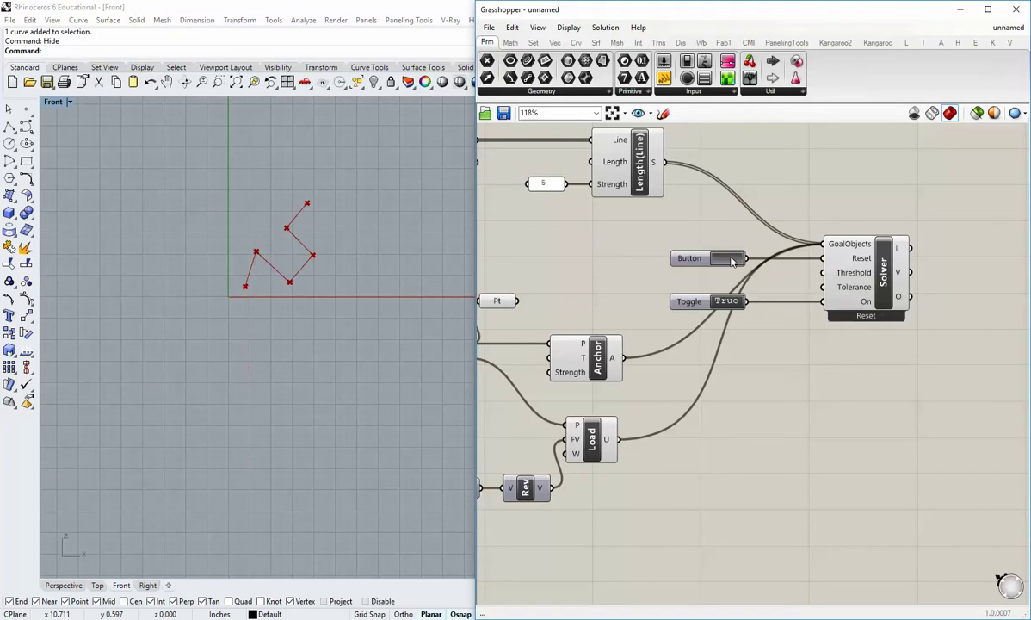
{"action": "double_click", "coordinate": [726, 302]}
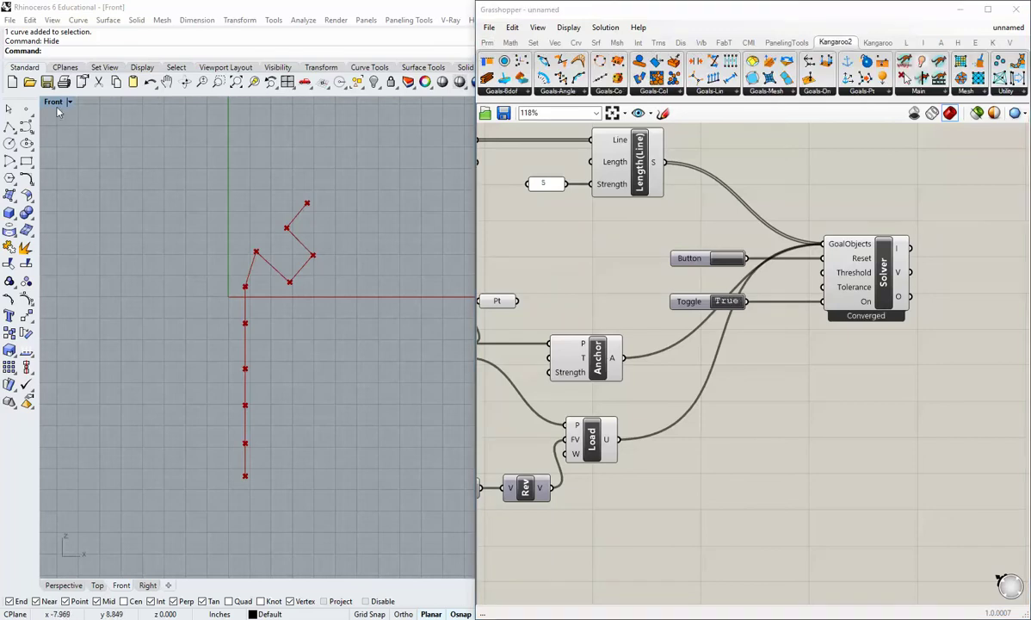
Step: Switch Rhino to a maximized Perspective viewport and shift the Grasshopper window aside to give the model more room
{"action": "double_click", "coordinate": [53, 101]}
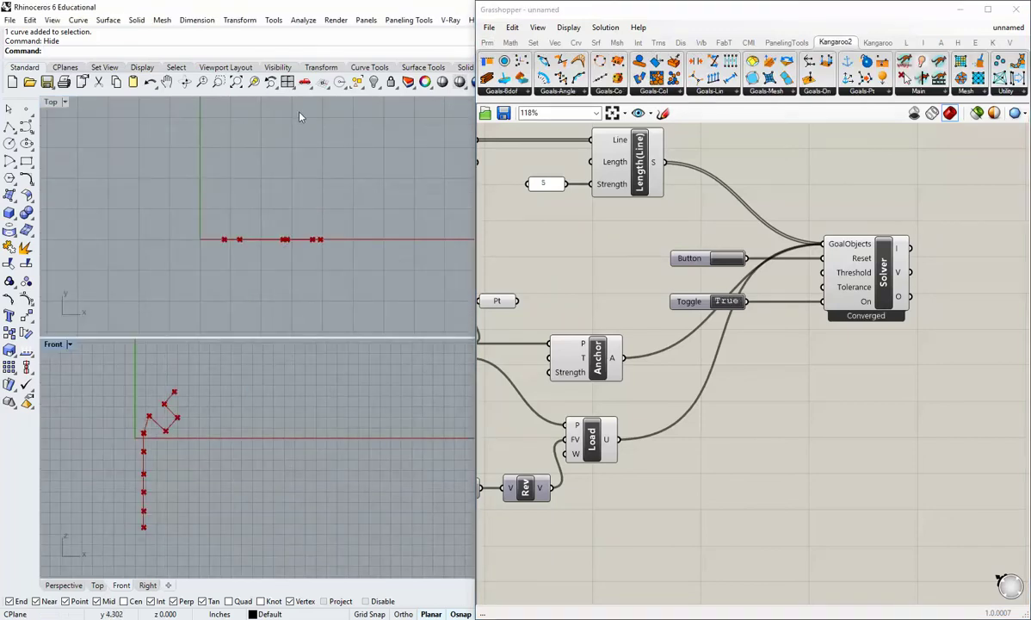
{"action": "left_click_drag", "start_coordinate": [588, 14], "coordinate": [608, 46]}
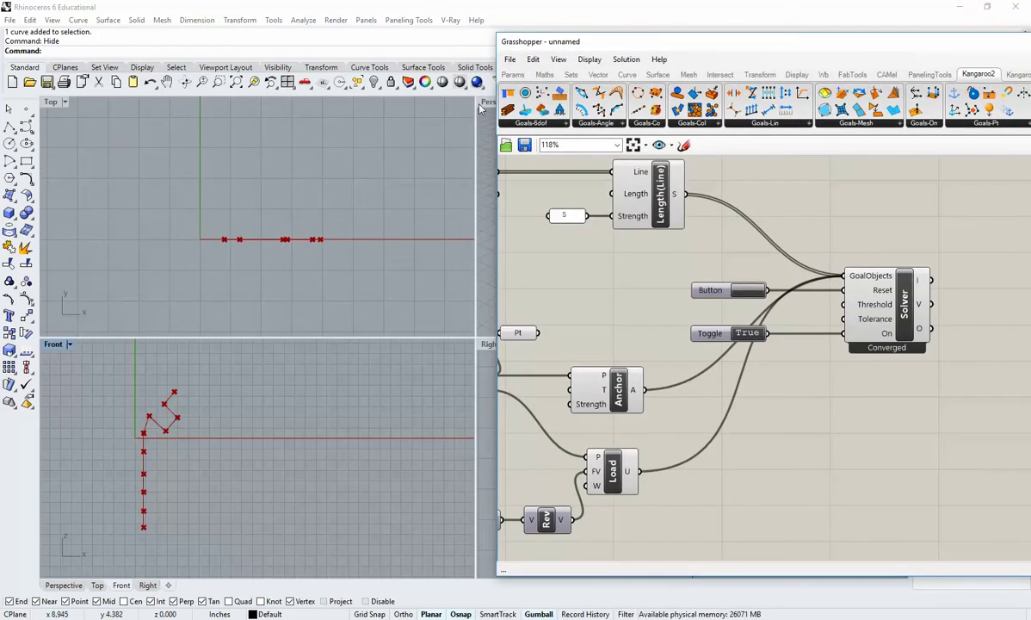
{"action": "left_click", "coordinate": [64, 585]}
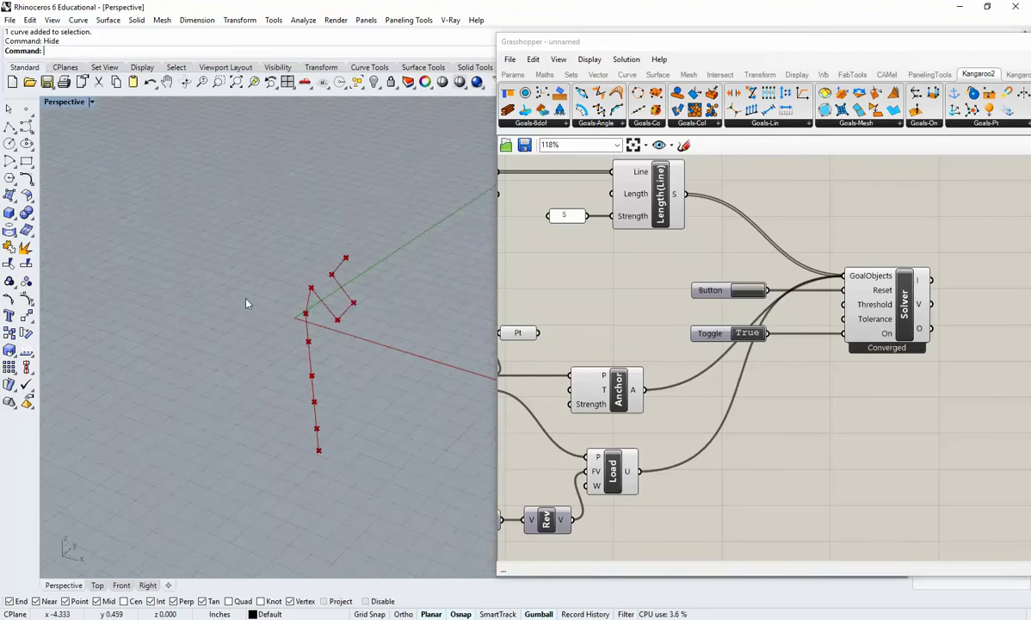
{"action": "right_click_drag", "start_coordinate": [245, 303], "coordinate": [316, 300]}
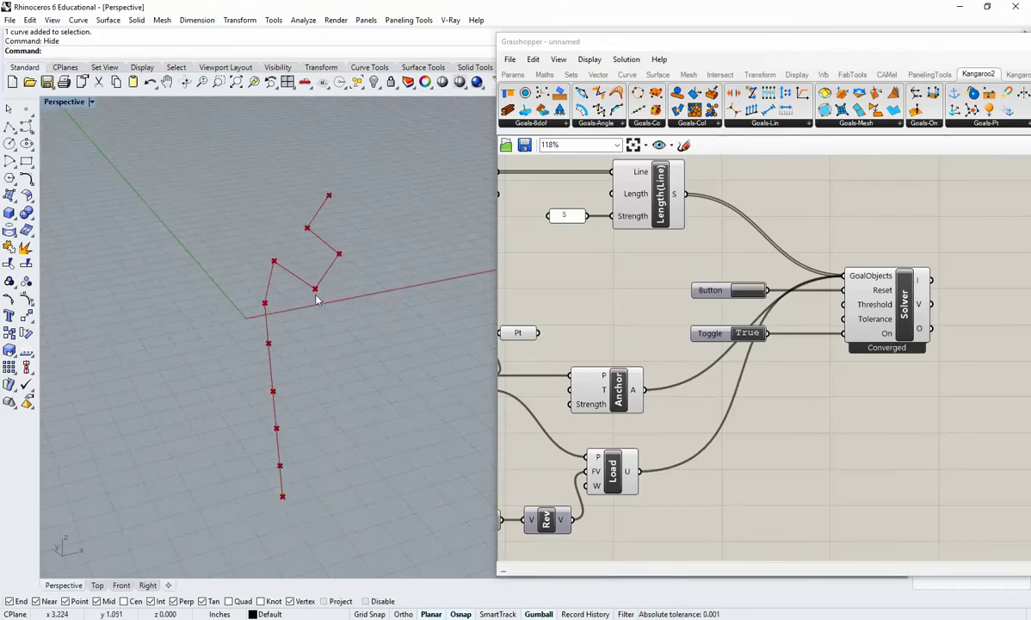
{"action": "right_click_drag", "start_coordinate": [622, 302], "coordinate": [648, 305]}
{"action": "left_click_drag", "start_coordinate": [740, 42], "coordinate": [829, 23]}
{"action": "scroll", "coordinate": [713, 250], "scroll_direction": "down", "scroll_amount": 4}
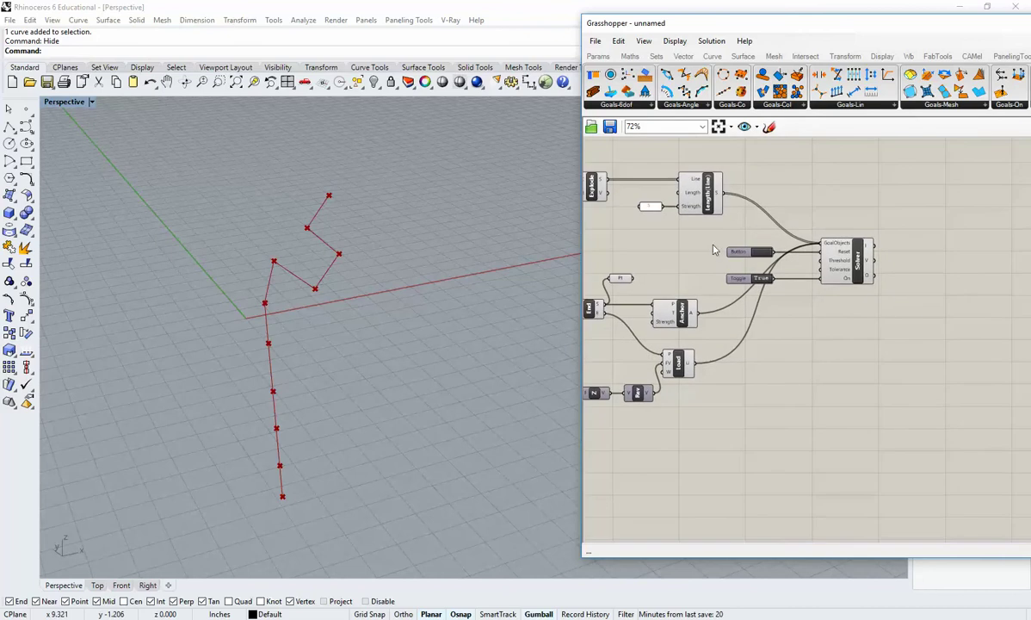
Step: Snap the Grasshopper and Rhino windows side by side and adjust the divider so they share the screen about equally
{"action": "left_click_drag", "start_coordinate": [702, 23], "coordinate": [1030, 112]}
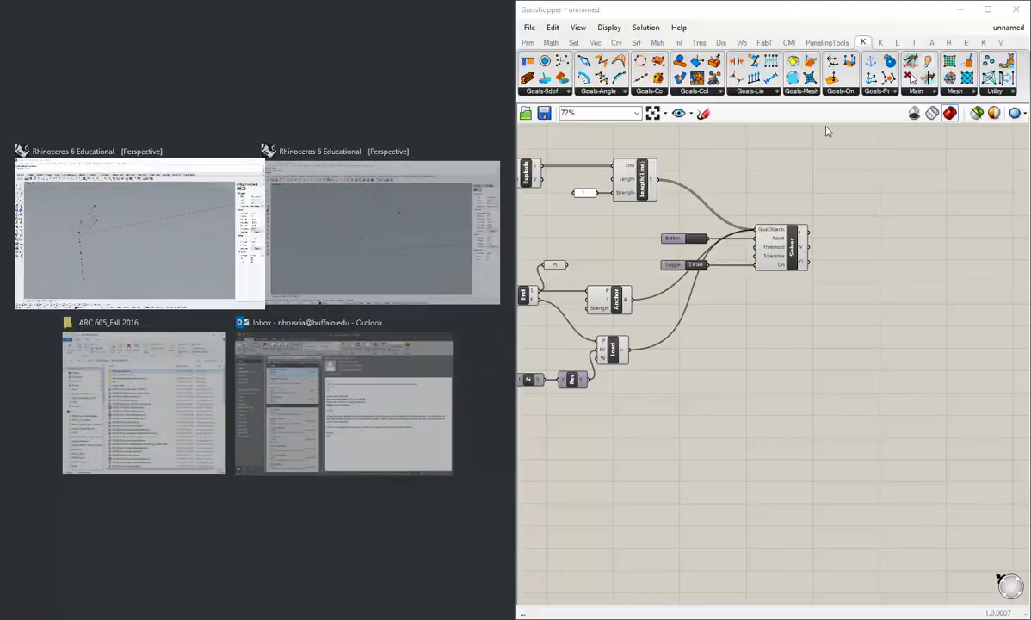
{"action": "left_click", "coordinate": [181, 257]}
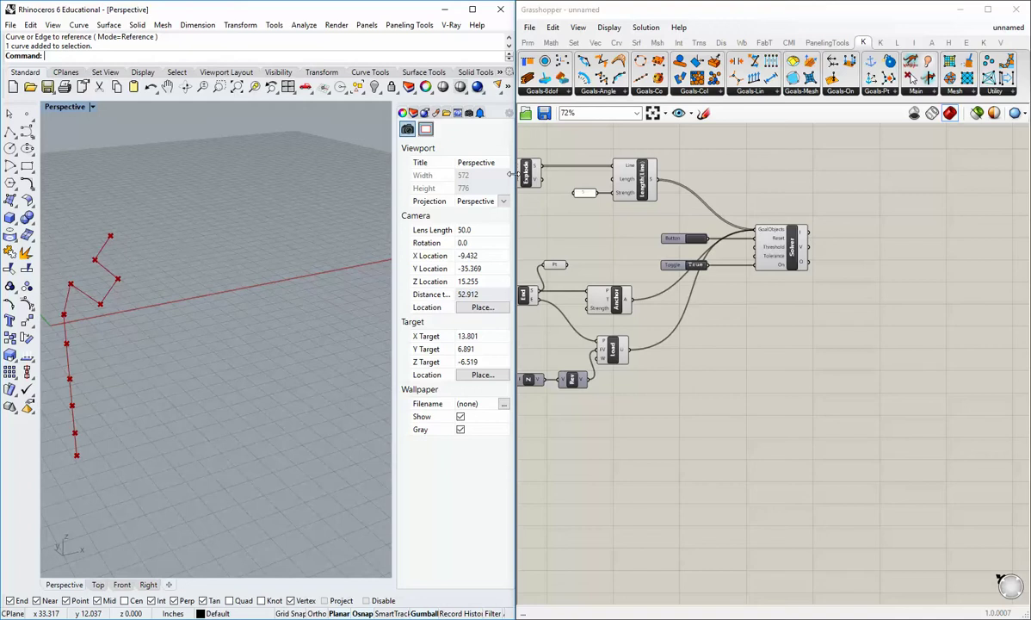
{"action": "left_click_drag", "start_coordinate": [512, 175], "coordinate": [620, 177]}
{"action": "left_click_drag", "start_coordinate": [516, 209], "coordinate": [620, 209]}
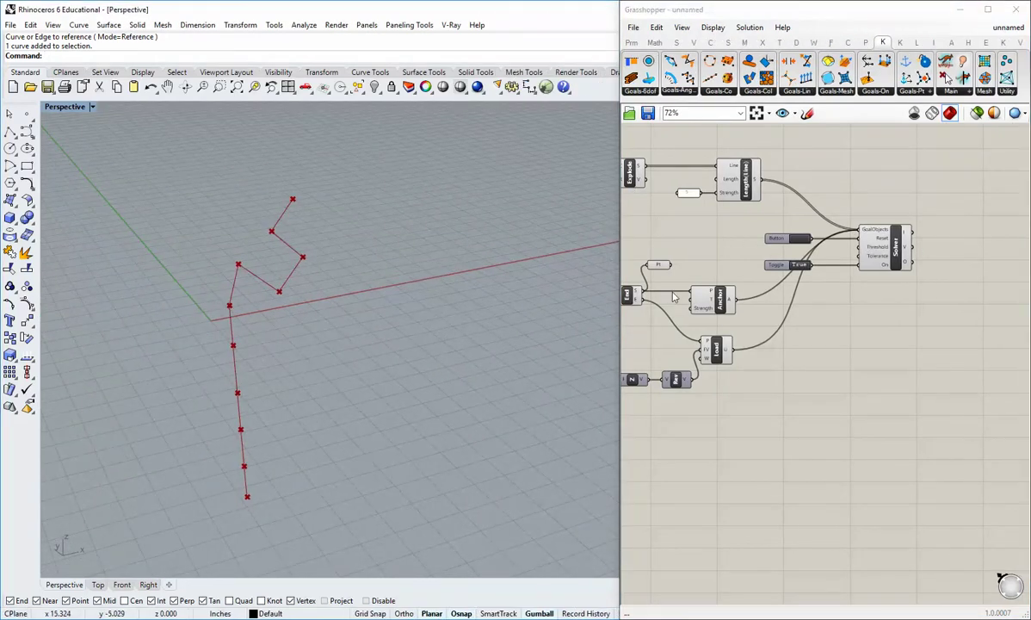
{"action": "left_click_drag", "start_coordinate": [614, 226], "coordinate": [503, 226]}
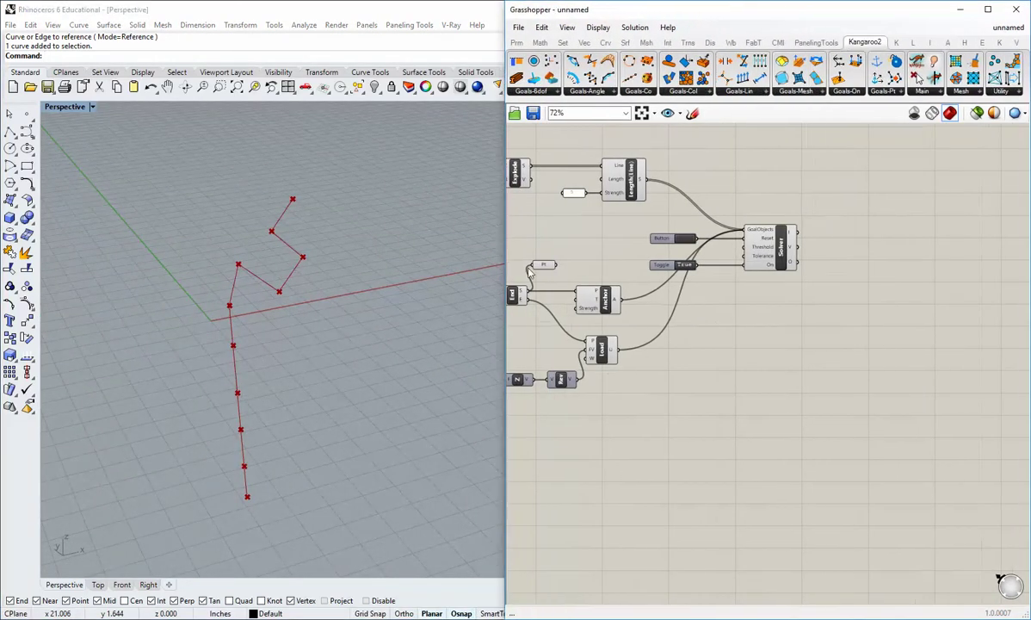
Step: Reset the Solver with the Button and examine the rerun polyline simulation from anchor to free end in Perspective
{"action": "scroll", "coordinate": [697, 253], "scroll_direction": "up", "scroll_amount": 4}
{"action": "left_click", "coordinate": [697, 253]}
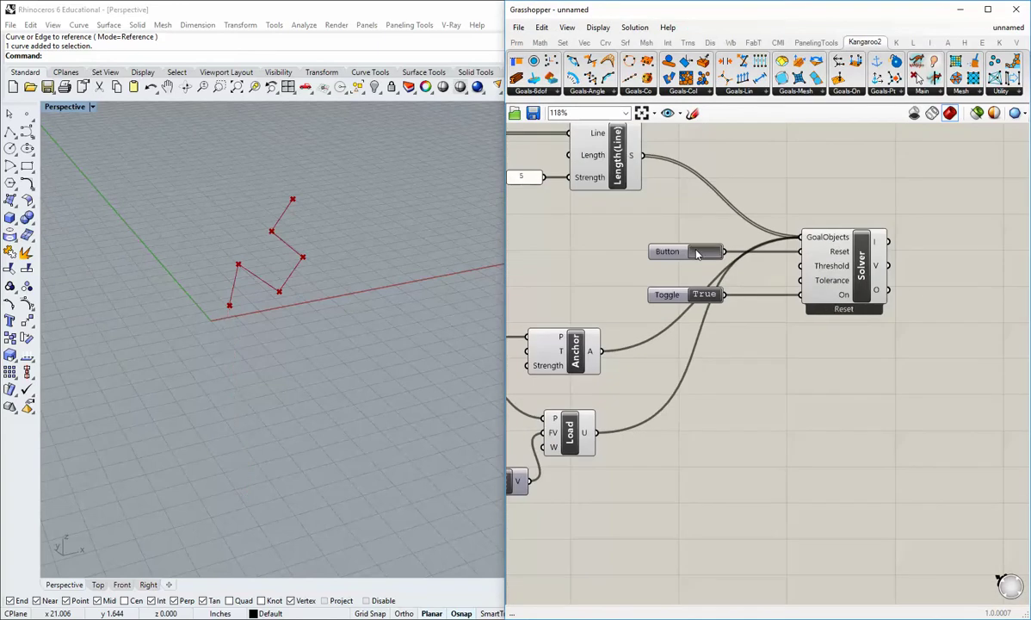
{"action": "left_click", "coordinate": [697, 254]}
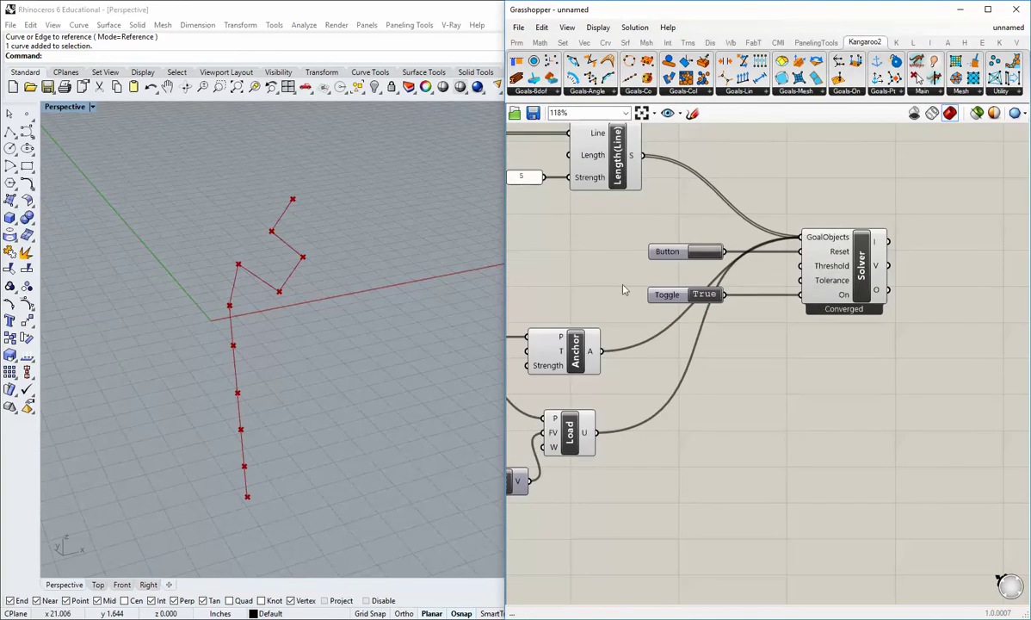
{"action": "right_click_drag", "start_coordinate": [289, 318], "coordinate": [332, 333], "text": "shift"}
{"action": "scroll", "coordinate": [378, 332], "scroll_direction": "up", "scroll_amount": 3}
{"action": "right_click_drag", "start_coordinate": [394, 317], "coordinate": [334, 313], "text": "shift"}
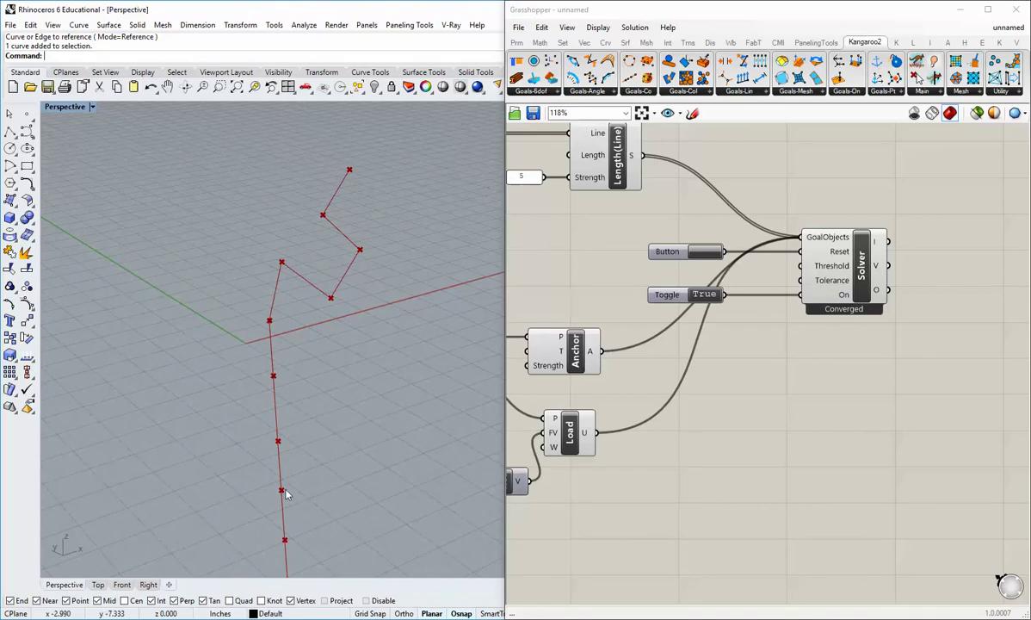
{"action": "right_click_drag", "start_coordinate": [320, 487], "coordinate": [295, 457], "text": "shift"}
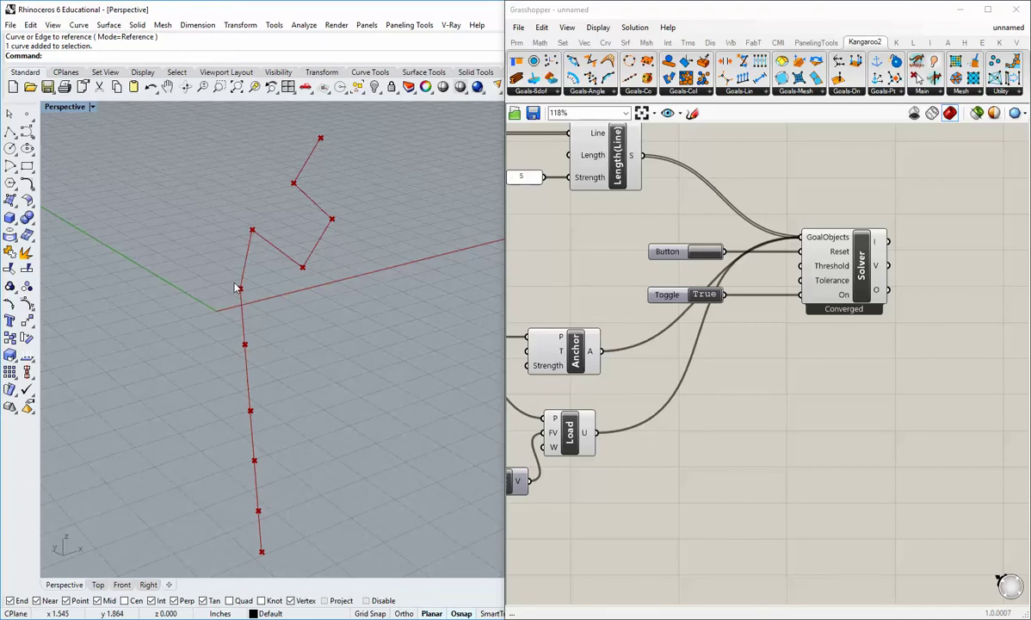
Step: Set the Boolean Toggle to False and place a Kangaroo2 BouncySolver component below the Solver
{"action": "left_click", "coordinate": [700, 295]}
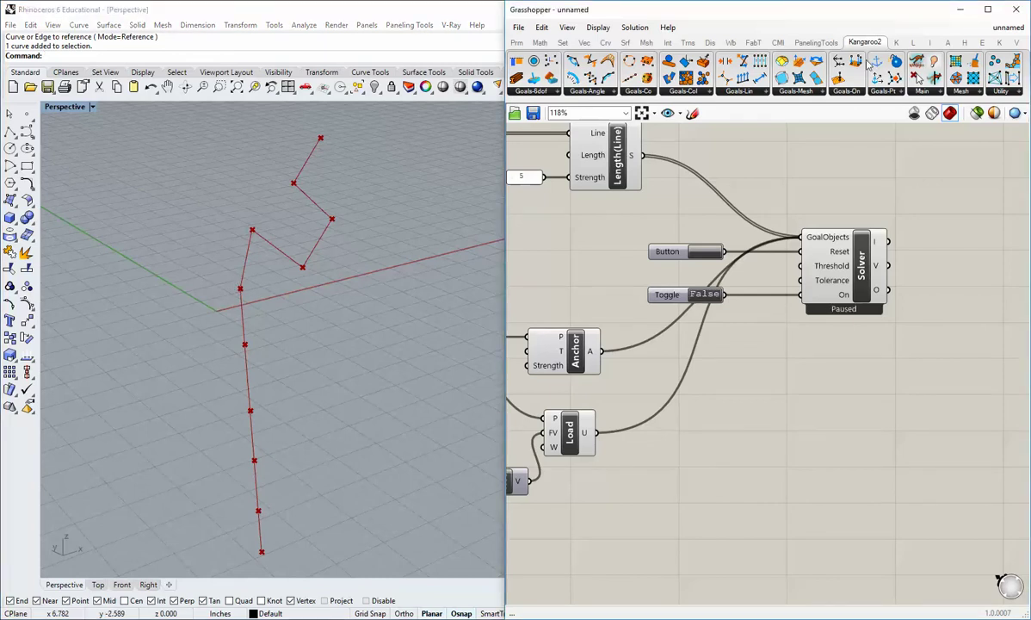
{"action": "left_click", "coordinate": [918, 91]}
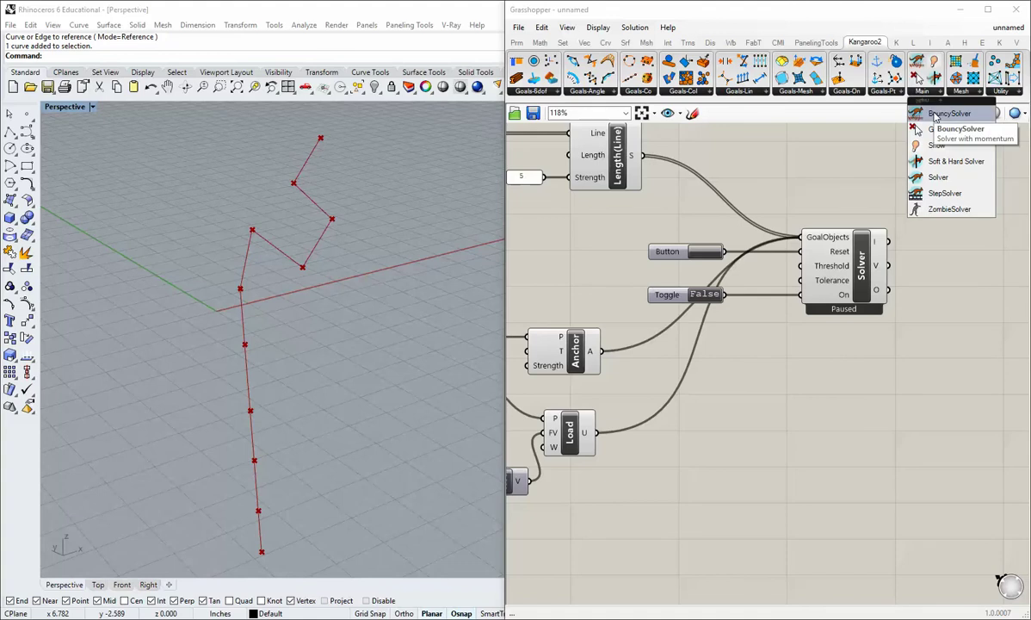
{"action": "left_click", "coordinate": [936, 117]}
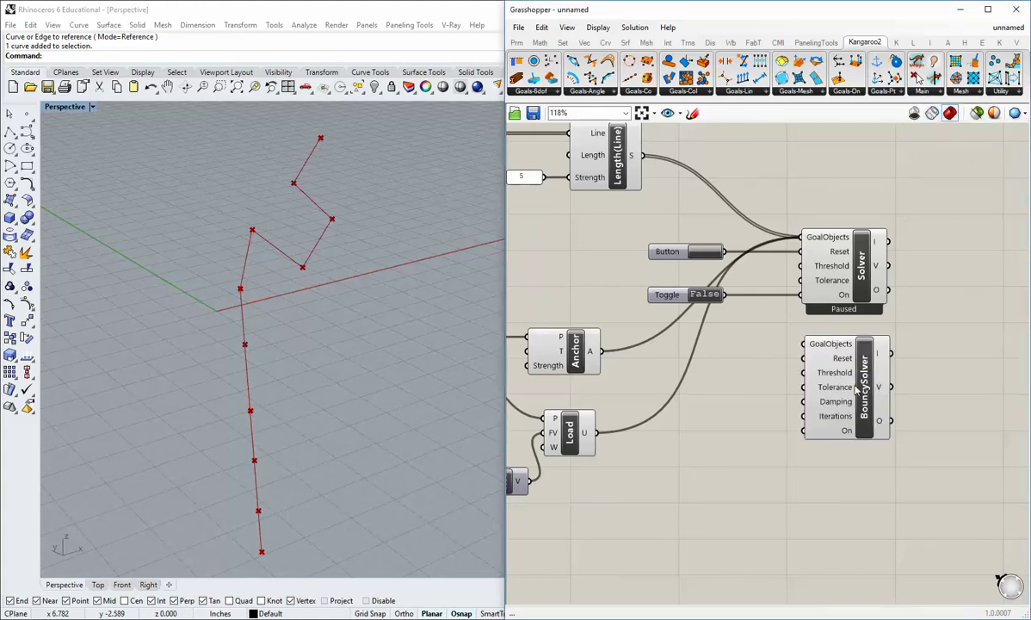
{"action": "left_click", "coordinate": [865, 415]}
{"action": "left_click", "coordinate": [762, 347]}
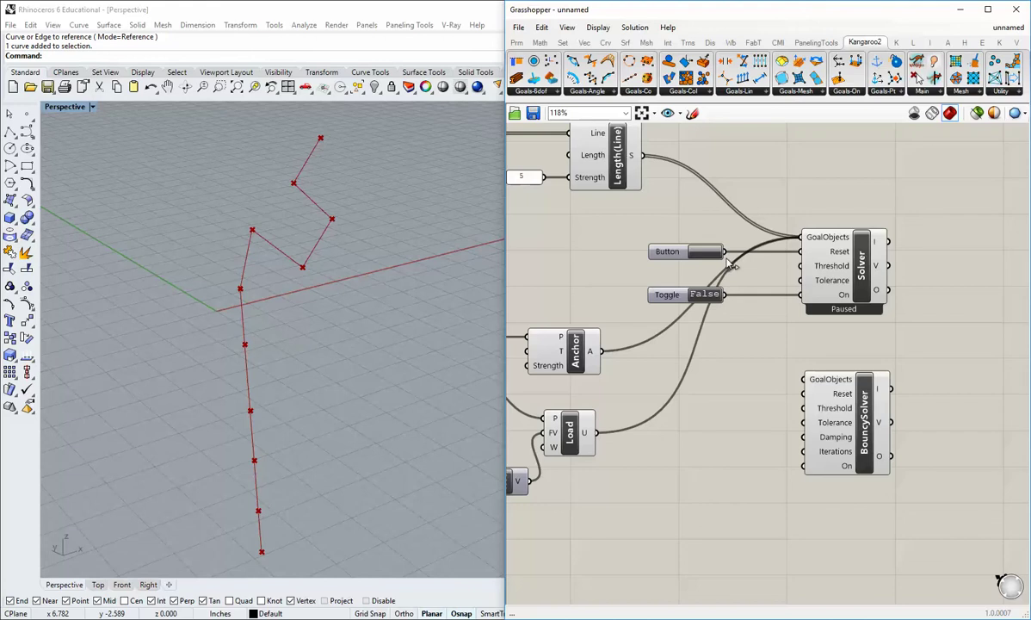
Step: Connect Button to BouncySolver's Reset and Toggle to its On input, and move all GoalObjects wires from the Solver to BouncySolver
{"action": "left_click_drag", "start_coordinate": [724, 251], "coordinate": [757, 380]}
{"action": "left_click_drag", "start_coordinate": [726, 297], "coordinate": [803, 466]}
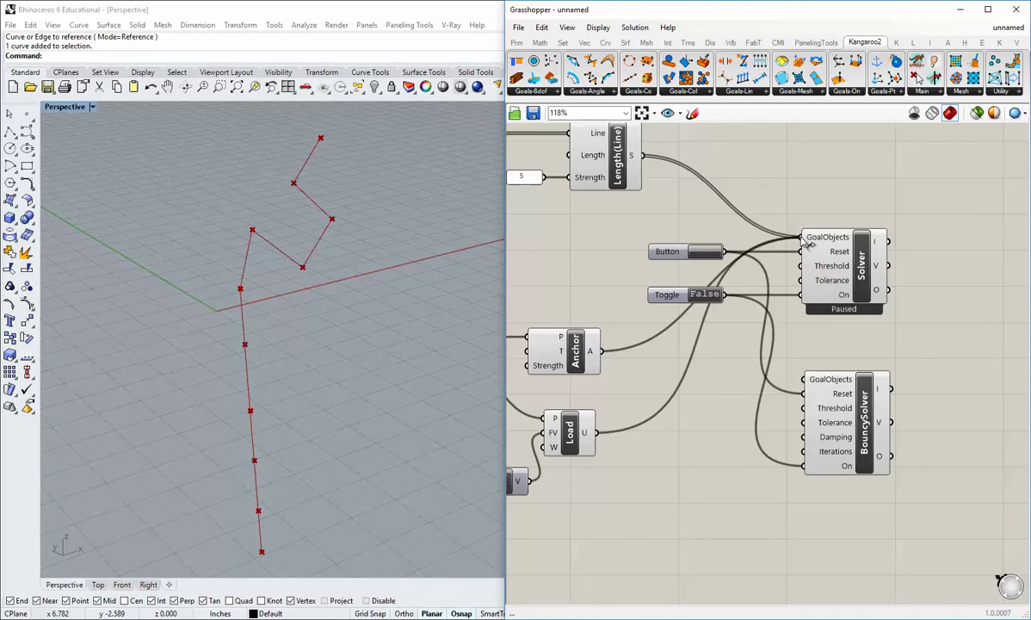
{"action": "left_click_drag", "start_coordinate": [807, 242], "coordinate": [816, 381], "text": "ctrl+shift"}
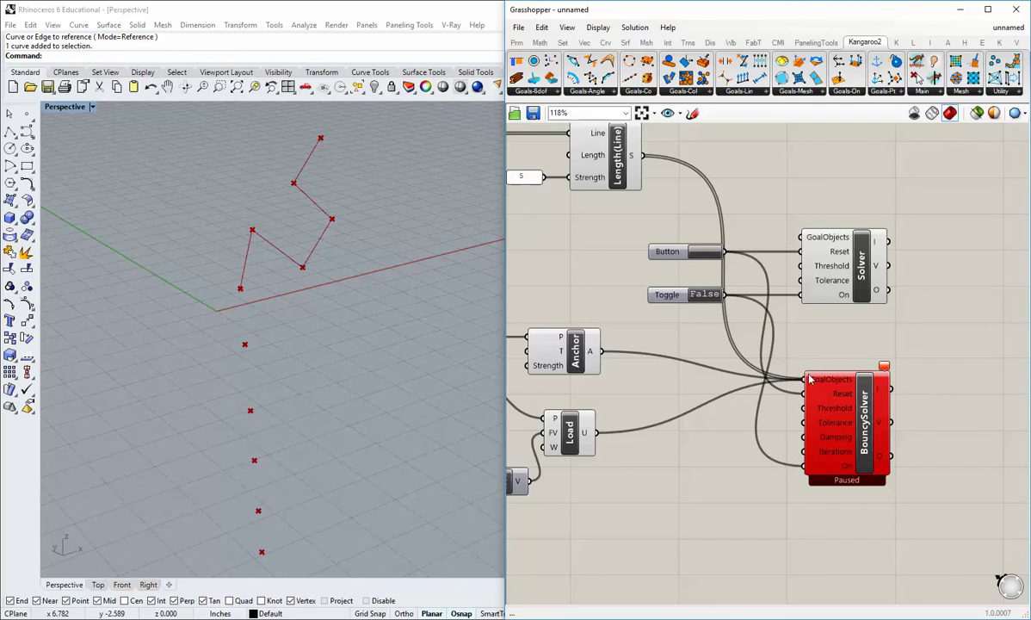
Step: Reset the BouncySolver and set the Boolean Toggle to True to run the simulation
{"action": "left_click", "coordinate": [707, 253]}
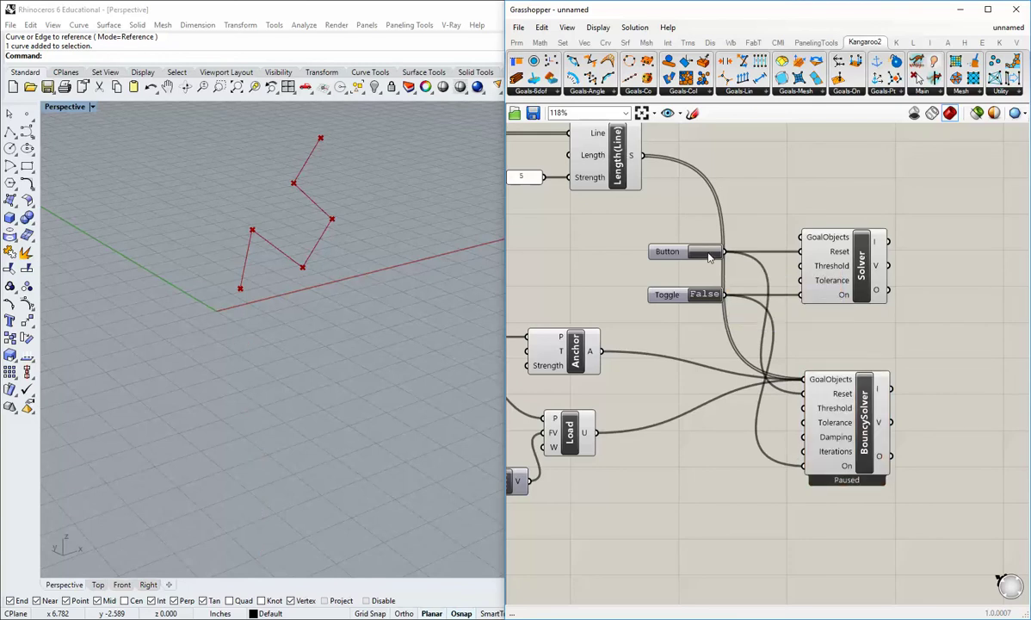
{"action": "double_click", "coordinate": [711, 296]}
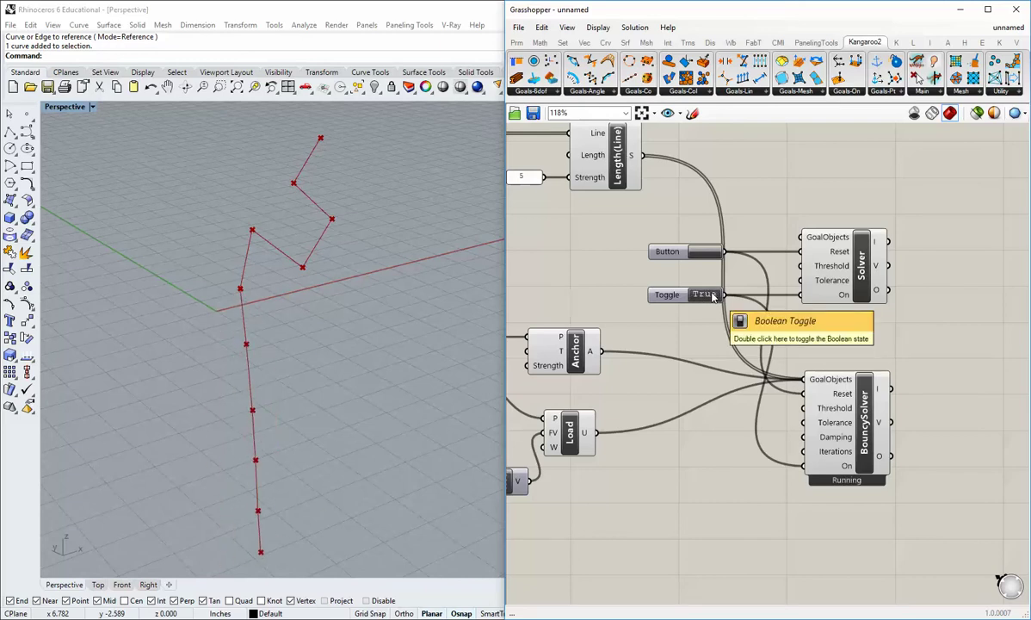
{"action": "left_click", "coordinate": [701, 256]}
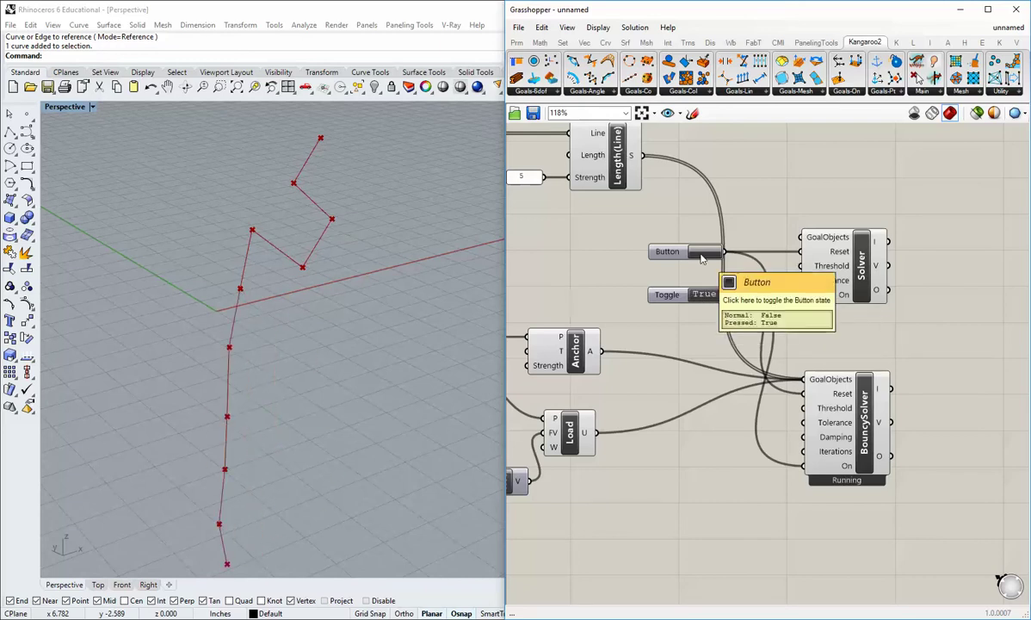
Step: Replay the BouncySolver simulation several times with the reset Button and watch the polyline swing in Perspective
{"action": "right_click_drag", "start_coordinate": [293, 388], "coordinate": [312, 400]}
{"action": "scroll", "coordinate": [285, 382], "scroll_direction": "down", "scroll_amount": 5}
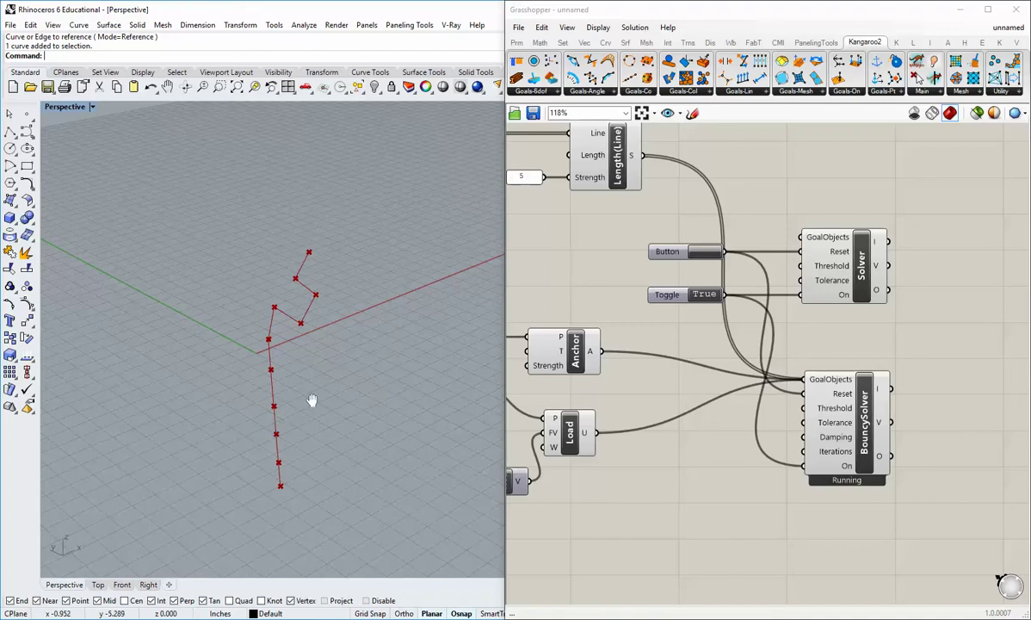
{"action": "left_click", "coordinate": [708, 253]}
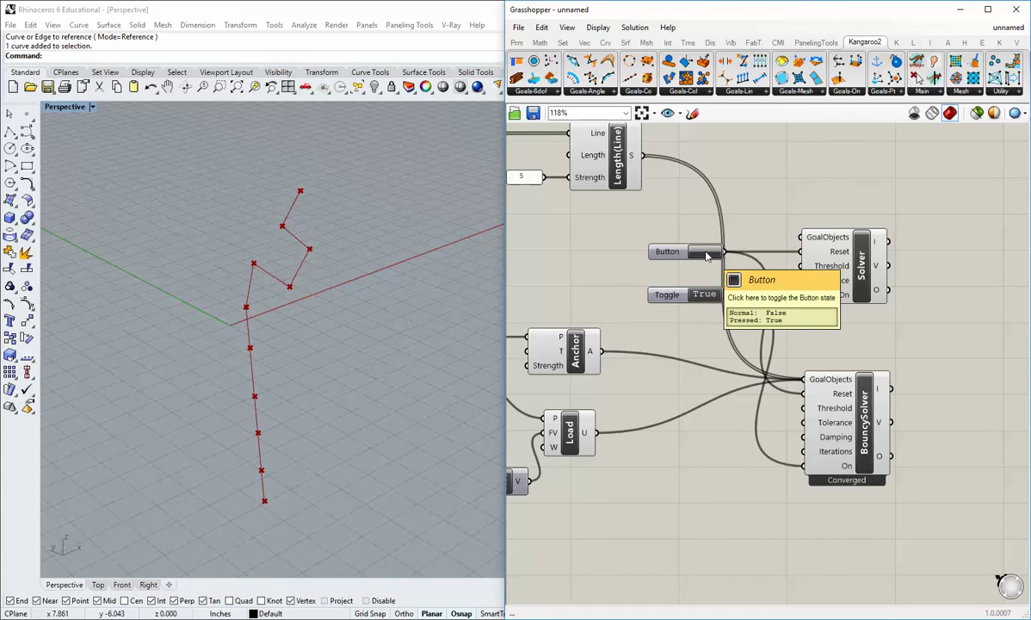
{"action": "left_click", "coordinate": [706, 252]}
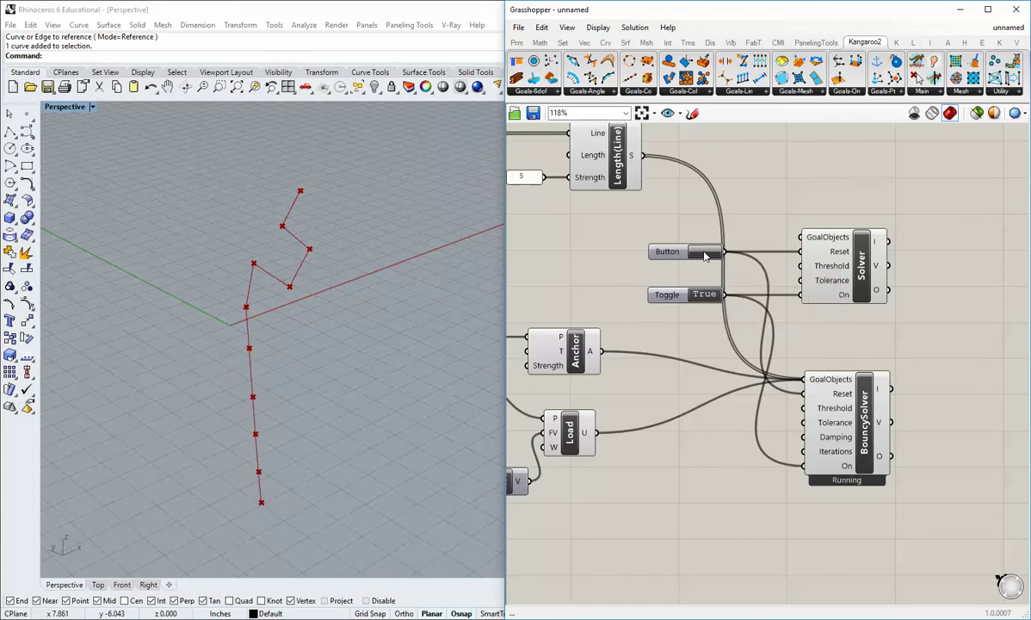
{"action": "left_click", "coordinate": [704, 253]}
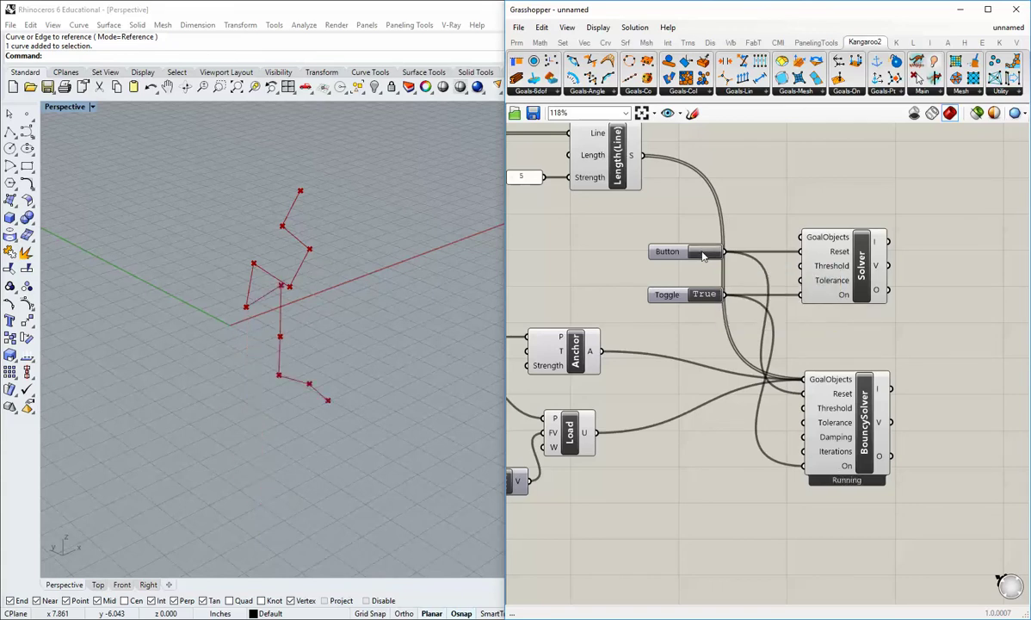
Step: Turn off the preview of the Crv and Explode components to hide the original polyline
{"action": "scroll", "coordinate": [603, 271], "scroll_direction": "down", "scroll_amount": 2}
{"action": "right_click_drag", "start_coordinate": [542, 268], "coordinate": [809, 370]}
{"action": "scroll", "coordinate": [751, 303], "scroll_direction": "up", "scroll_amount": 2}
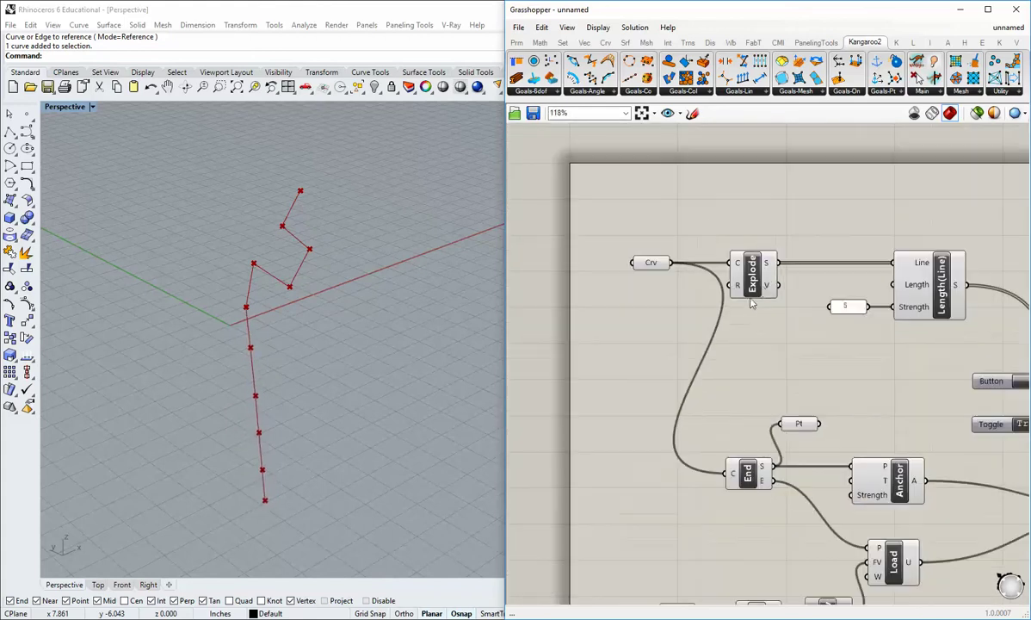
{"action": "left_click_drag", "start_coordinate": [736, 308], "coordinate": [631, 250]}
{"action": "middle_click", "coordinate": [650, 263]}
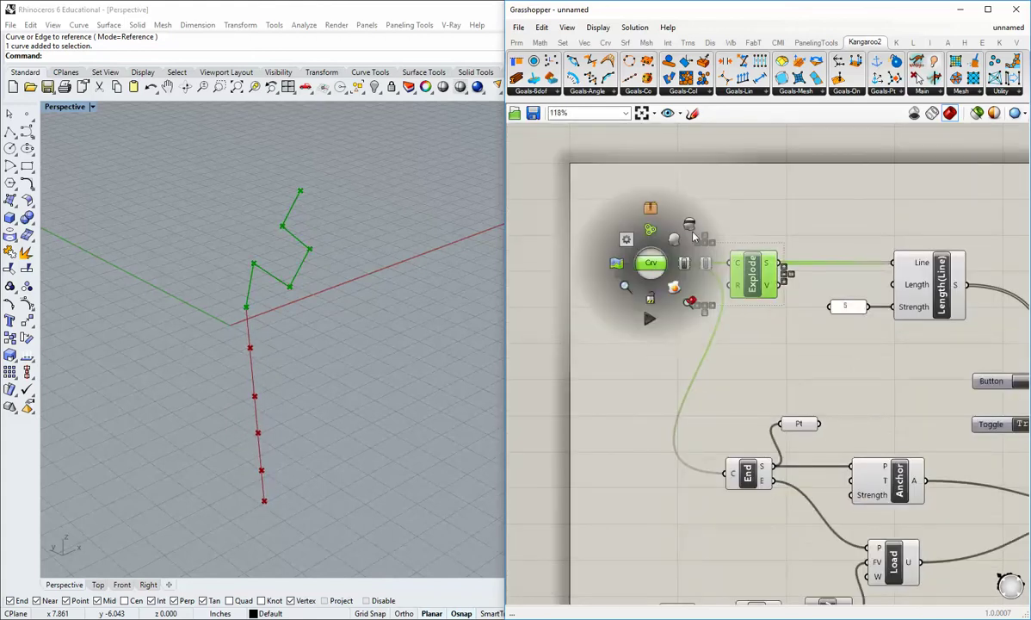
{"action": "left_click", "coordinate": [694, 234]}
Step: Reset the BouncySolver again and observe the bouncing polyline without the original curve in Perspective
{"action": "right_click_drag", "start_coordinate": [853, 398], "coordinate": [750, 367]}
{"action": "right_click_drag", "start_coordinate": [699, 563], "coordinate": [682, 457]}
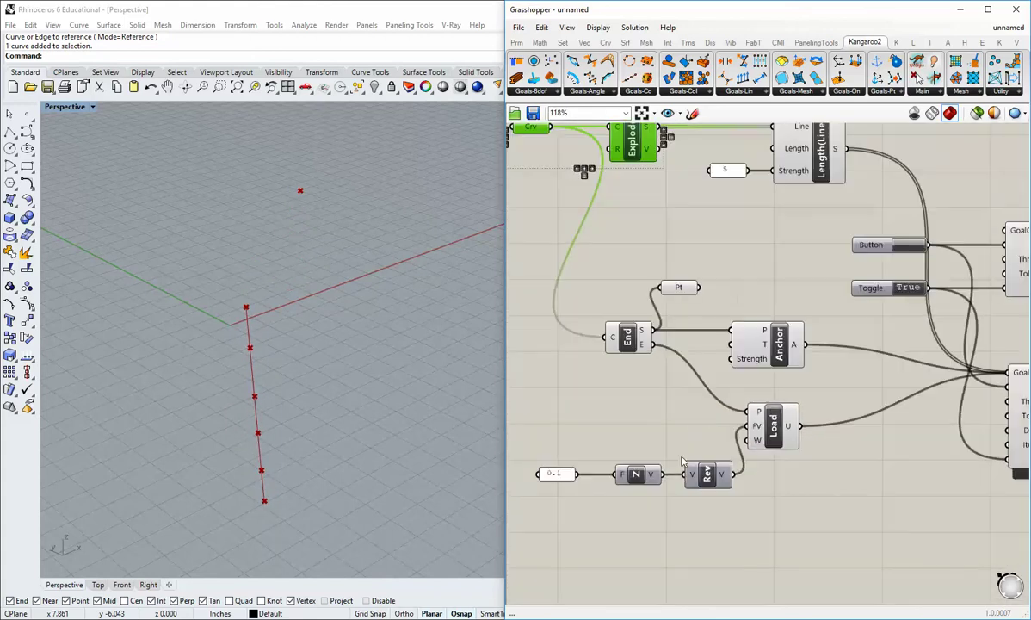
{"action": "right_click_drag", "start_coordinate": [835, 450], "coordinate": [665, 487]}
{"action": "left_click", "coordinate": [747, 289]}
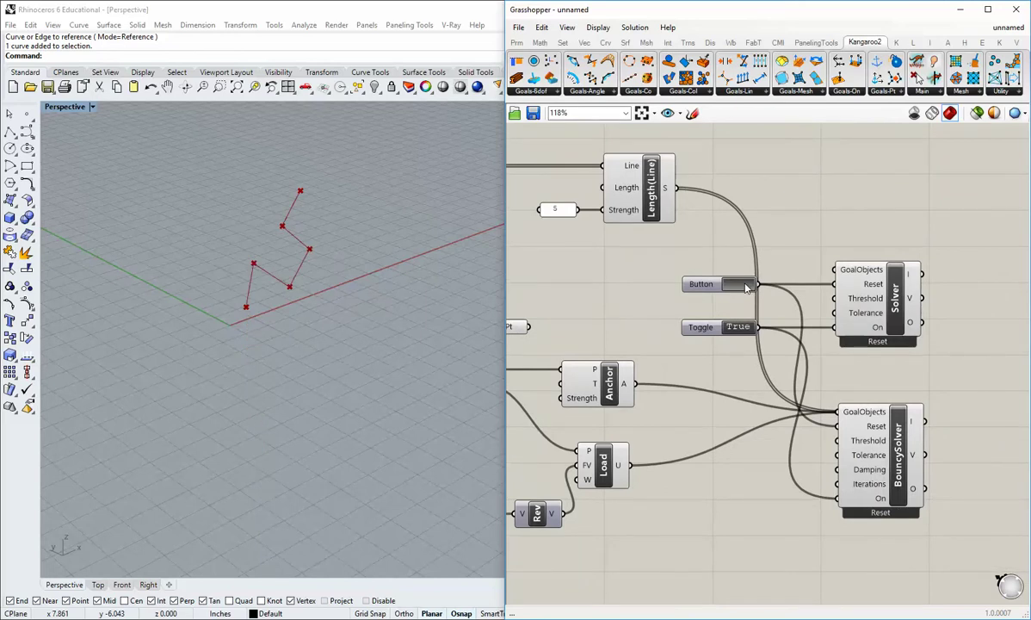
{"action": "right_click_drag", "start_coordinate": [317, 356], "coordinate": [291, 316]}
{"action": "left_click", "coordinate": [728, 285]}
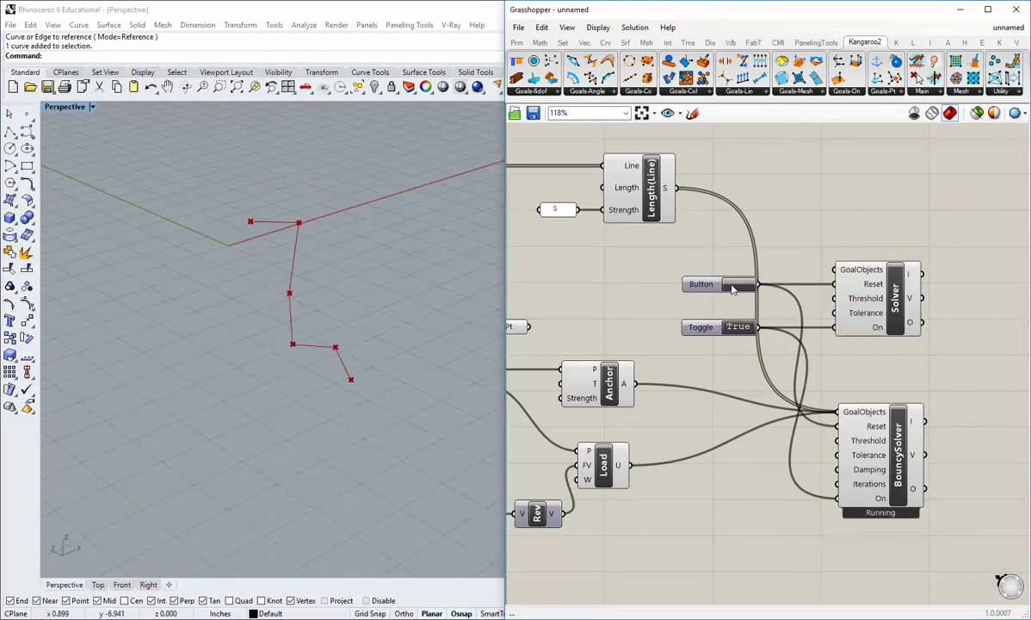
{"action": "right_click_drag", "start_coordinate": [366, 284], "coordinate": [328, 292]}
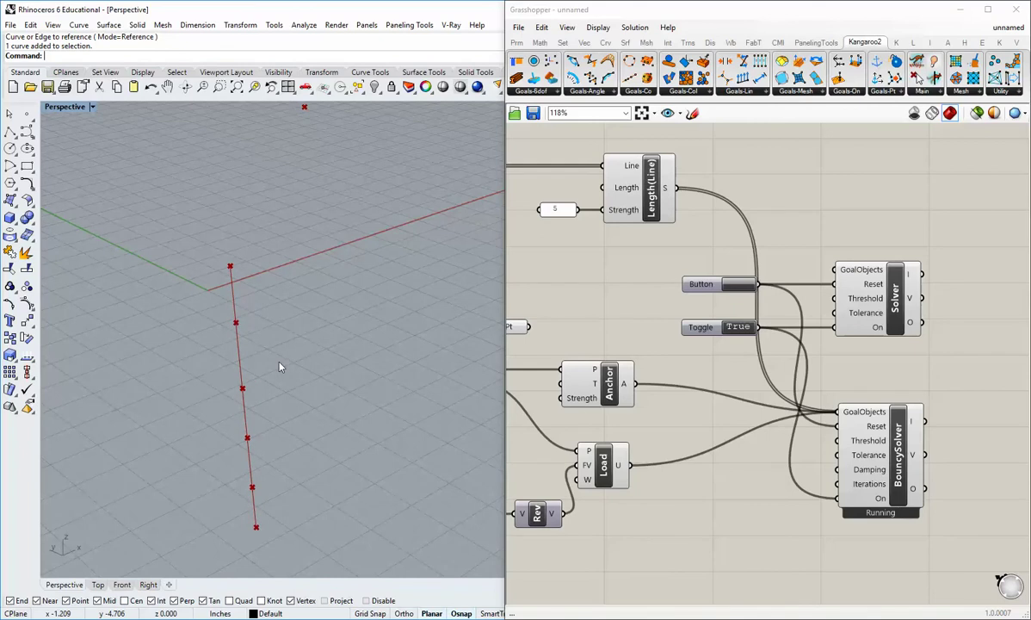
Step: Set the Boolean Toggle to False and back to True to replay the BouncySolver simulation on the polyline
{"action": "right_click_drag", "start_coordinate": [298, 352], "coordinate": [289, 326]}
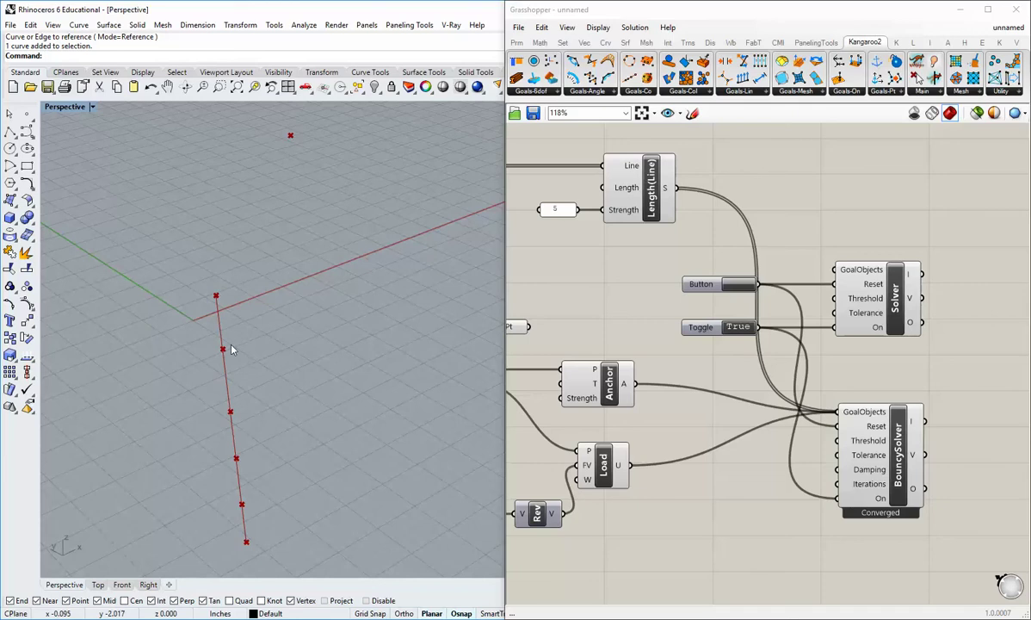
{"action": "left_click", "coordinate": [744, 328]}
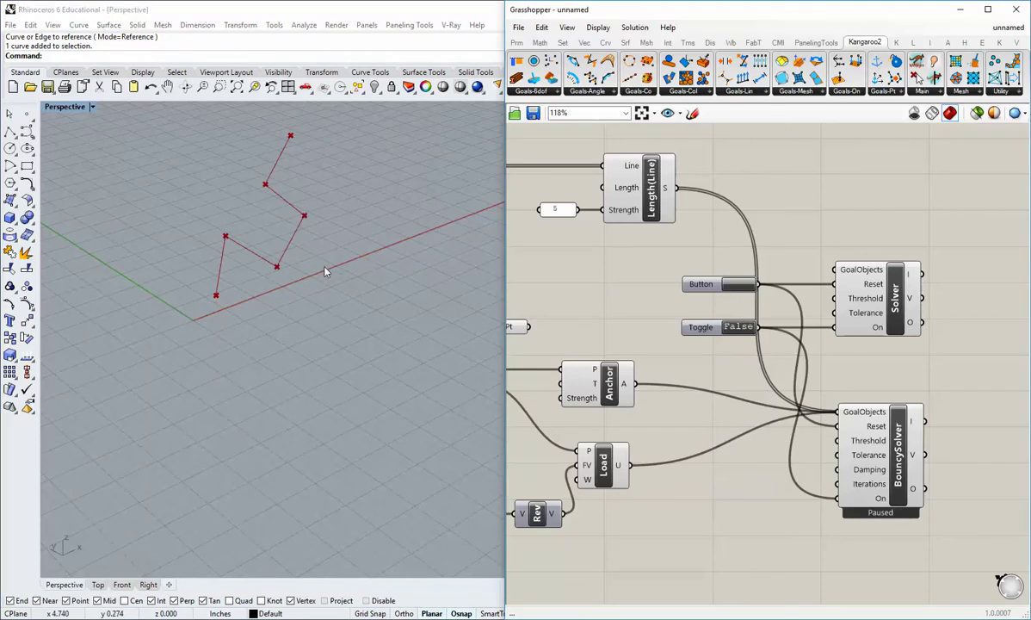
{"action": "right_click_drag", "start_coordinate": [322, 254], "coordinate": [298, 344], "text": "shift"}
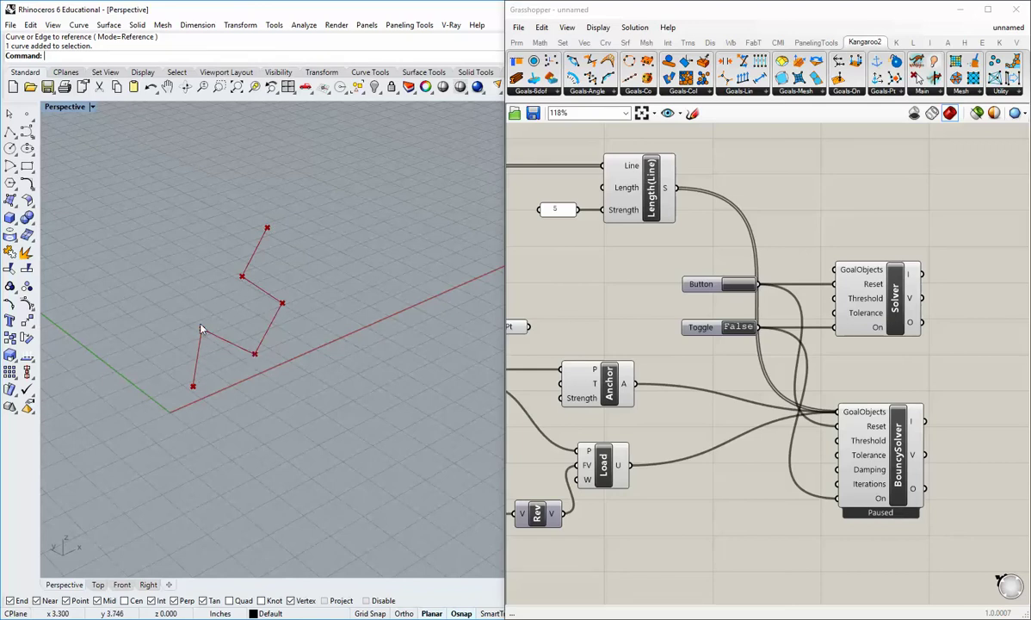
{"action": "right_click_drag", "start_coordinate": [605, 253], "coordinate": [626, 290]}
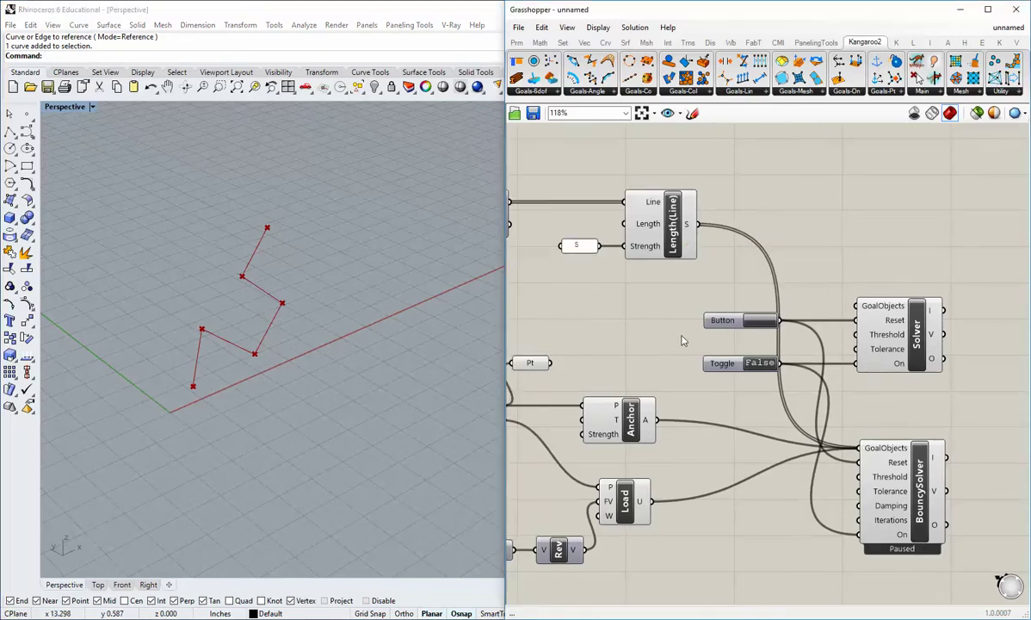
{"action": "double_click", "coordinate": [762, 363]}
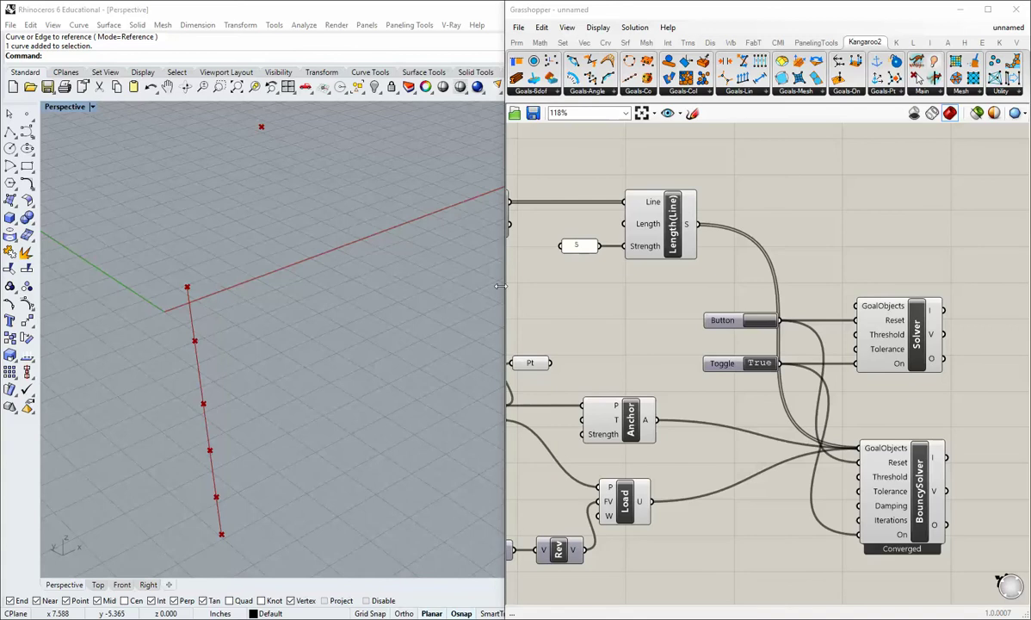
Step: Start a new blank Grasshopper document
{"action": "scroll", "coordinate": [562, 329], "scroll_direction": "down", "scroll_amount": 1}
{"action": "scroll", "coordinate": [742, 345], "scroll_direction": "down", "scroll_amount": 3}
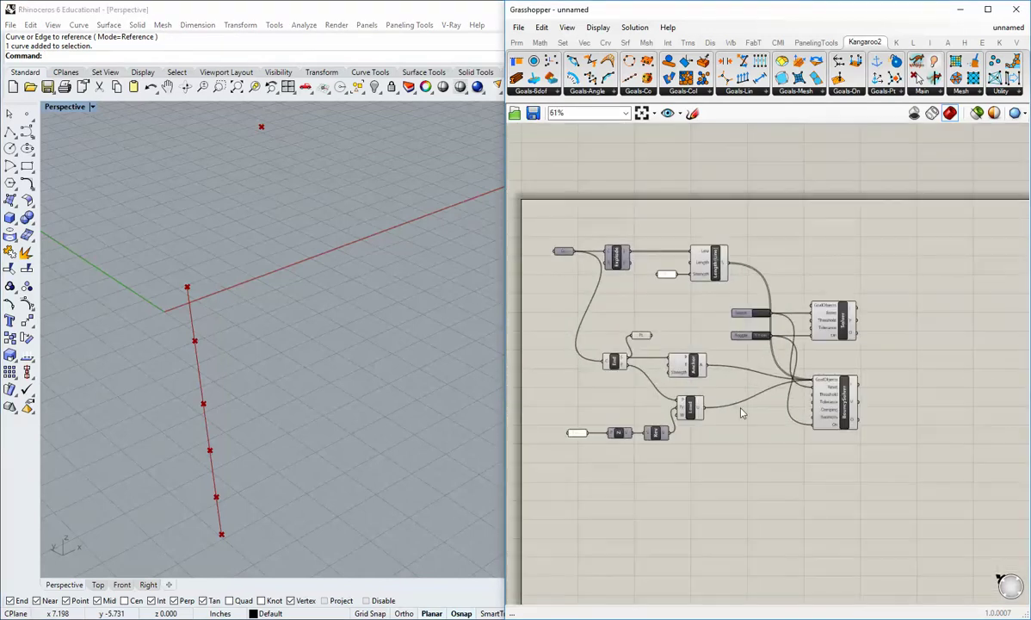
{"action": "left_click", "coordinate": [519, 28]}
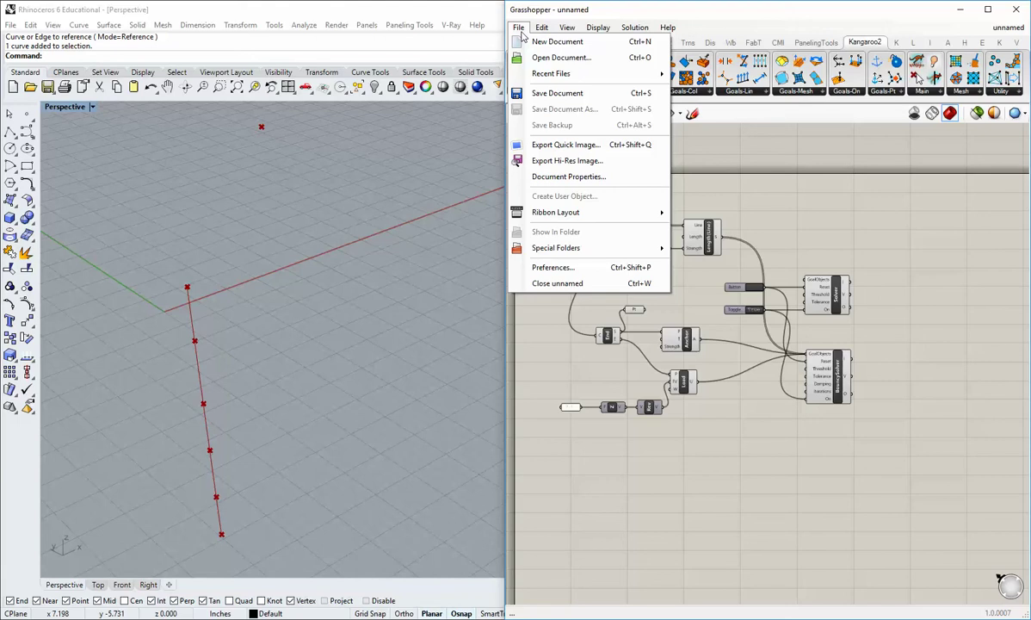
{"action": "left_click", "coordinate": [532, 42]}
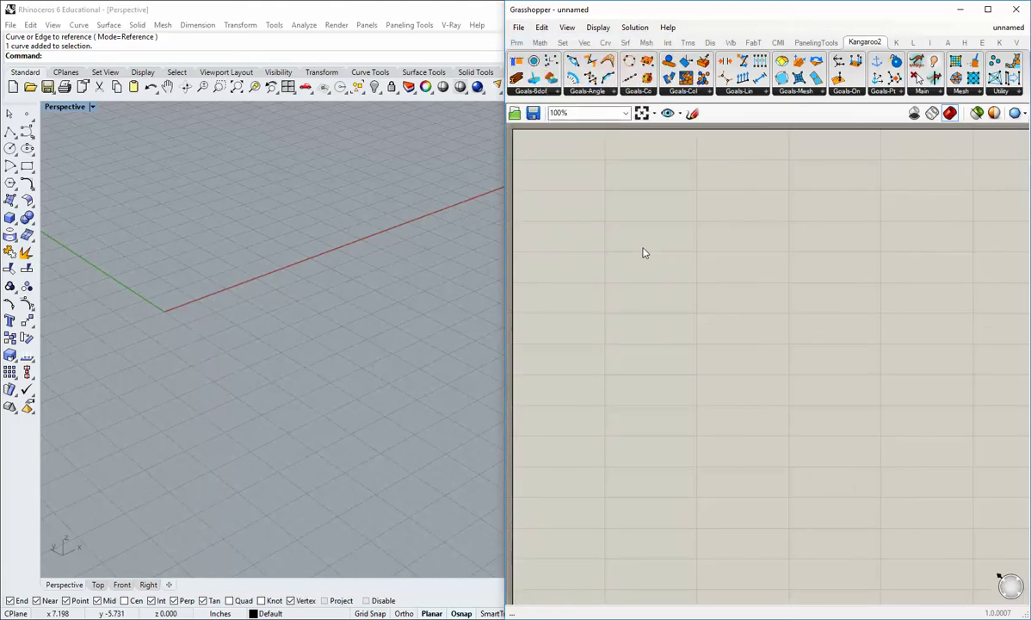
{"action": "scroll", "coordinate": [629, 258], "scroll_direction": "down", "scroll_amount": 2}
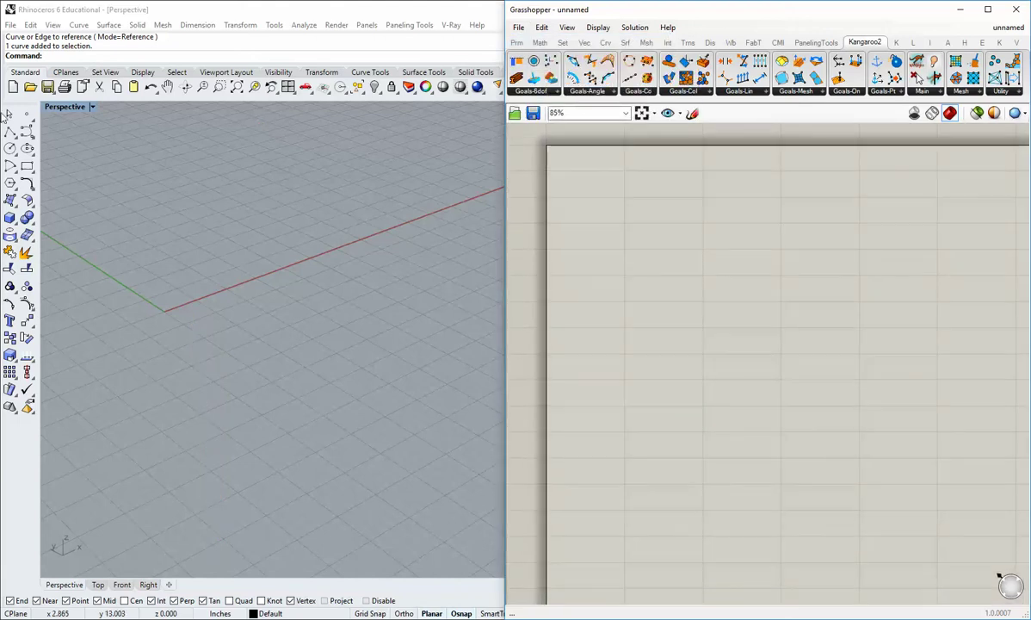
Step: Maximize Rhino's Top viewport and draw a single-segment horizontal polyline about 43 inches long, just above the X axis
{"action": "double_click", "coordinate": [55, 103]}
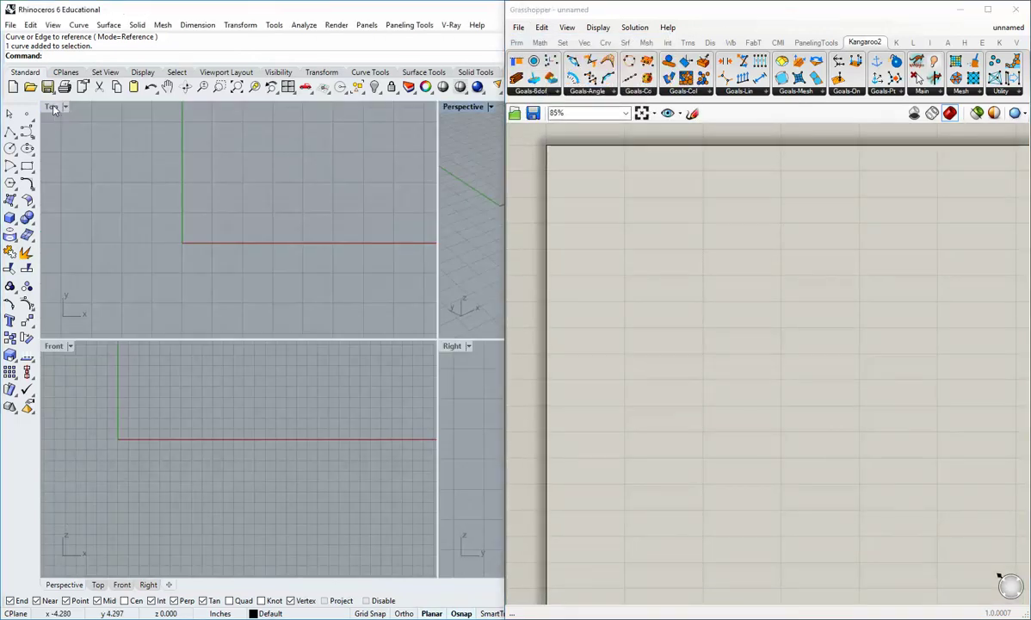
{"action": "double_click", "coordinate": [54, 106]}
{"action": "scroll", "coordinate": [129, 383], "scroll_direction": "down", "scroll_amount": 9}
{"action": "right_click_drag", "start_coordinate": [239, 366], "coordinate": [172, 395]}
{"action": "scroll", "coordinate": [120, 345], "scroll_direction": "down", "scroll_amount": 3}
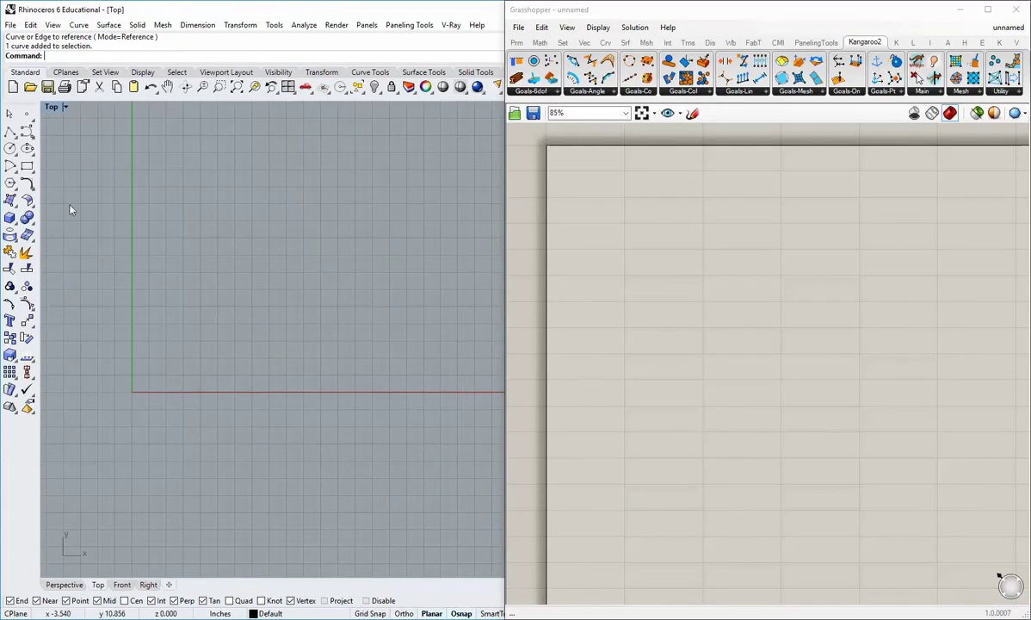
{"action": "left_click", "coordinate": [9, 132]}
{"action": "left_click", "coordinate": [156, 324]}
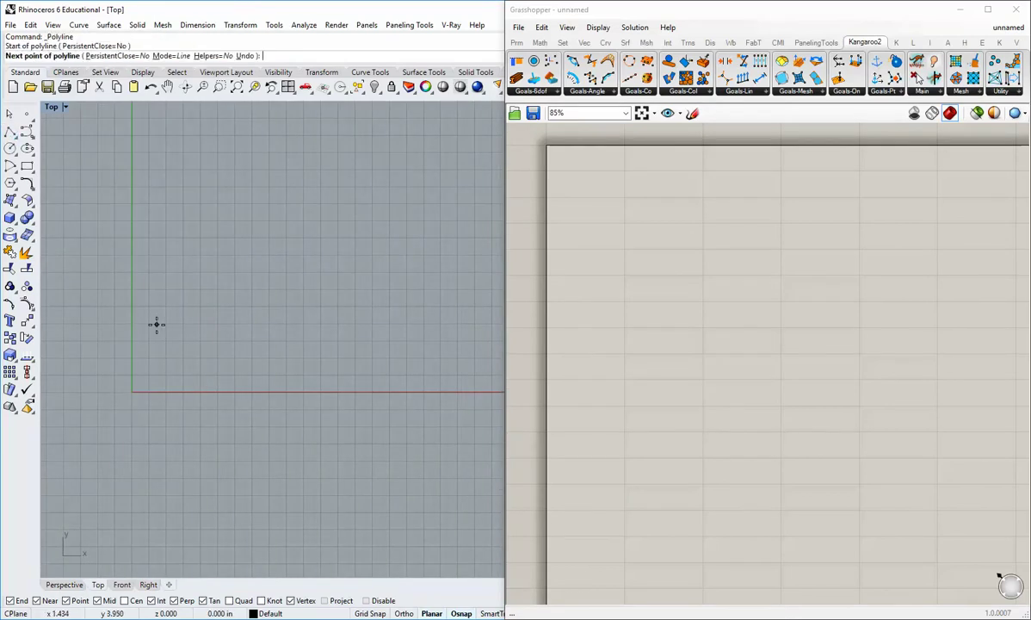
{"action": "scroll", "coordinate": [195, 392], "scroll_direction": "down", "scroll_amount": 10}
{"action": "right_click_drag", "start_coordinate": [314, 395], "coordinate": [256, 366]}
{"action": "key", "text": "shift"}
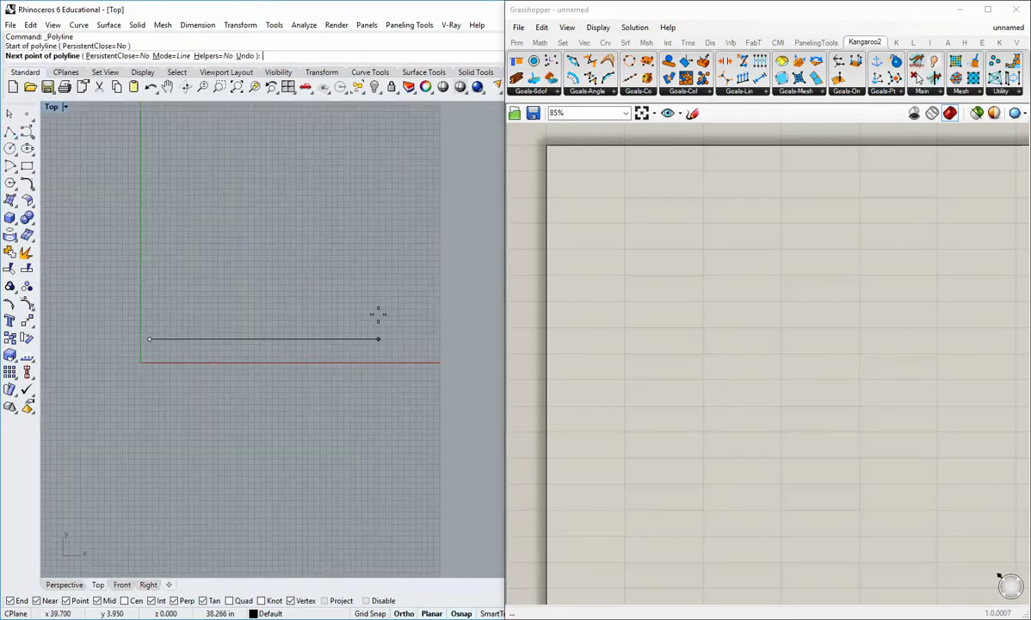
{"action": "left_click", "coordinate": [403, 325]}
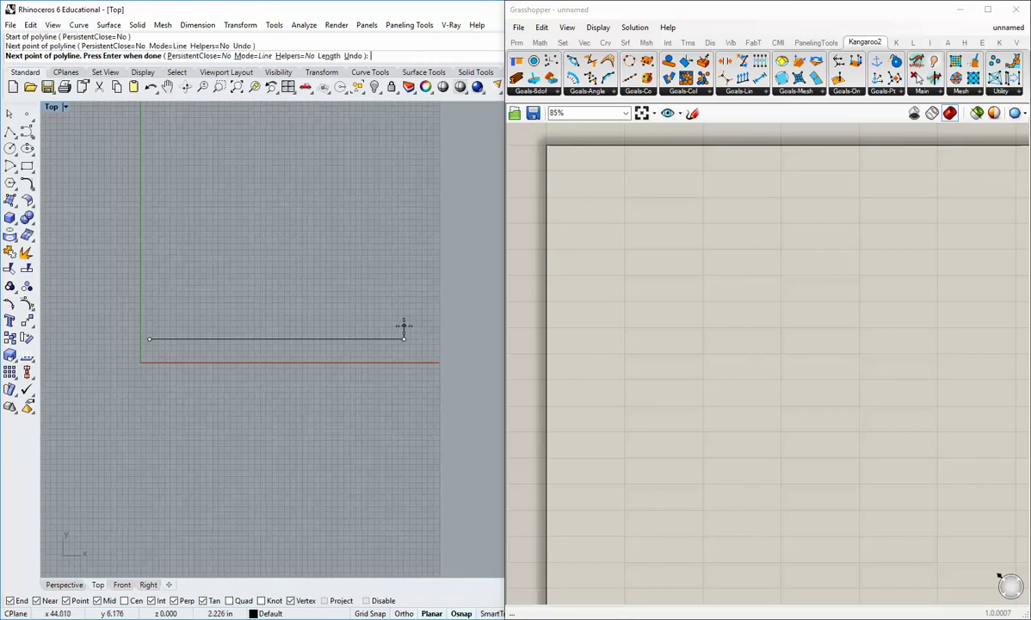
{"action": "key", "text": "Return"}
{"action": "scroll", "coordinate": [274, 351], "scroll_direction": "up", "scroll_amount": 3}
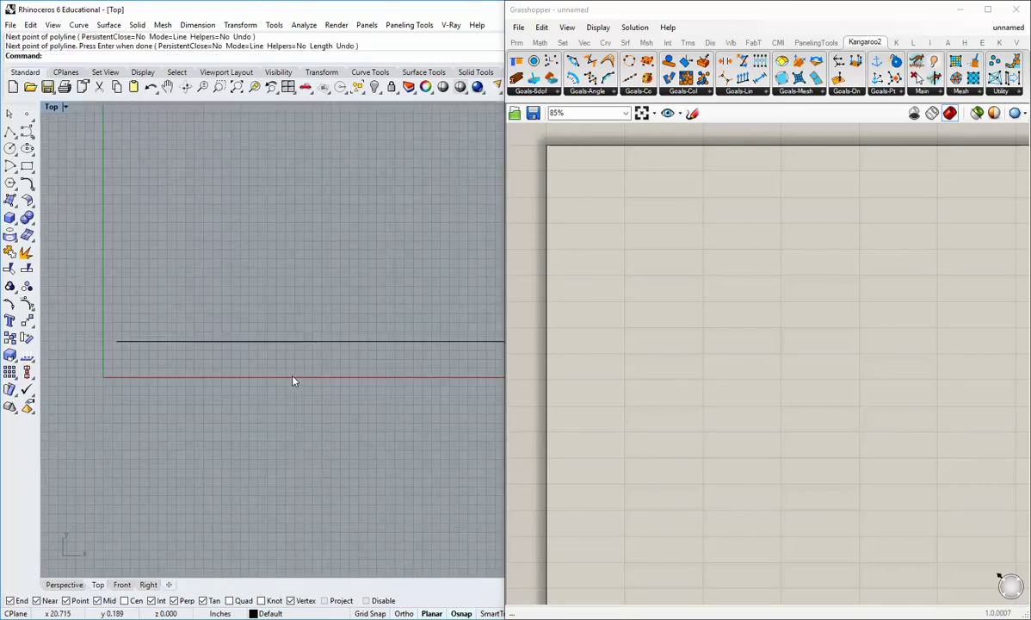
Step: Place a Curve parameter on the Grasshopper canvas and reference the drawn Rhino line in it
{"action": "left_click", "coordinate": [516, 42]}
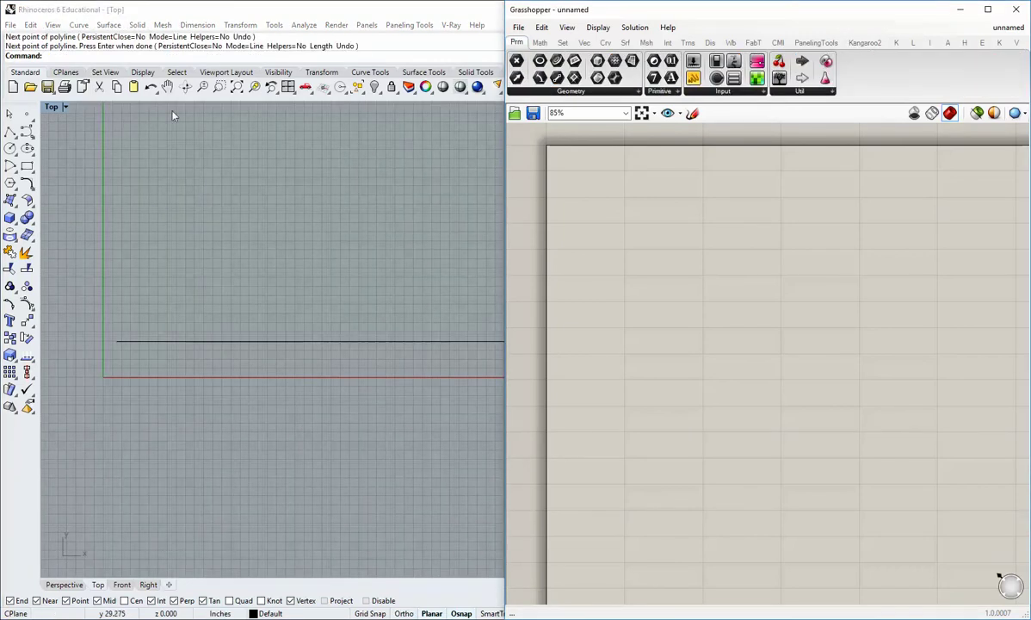
{"action": "left_click_drag", "start_coordinate": [557, 61], "coordinate": [574, 256]}
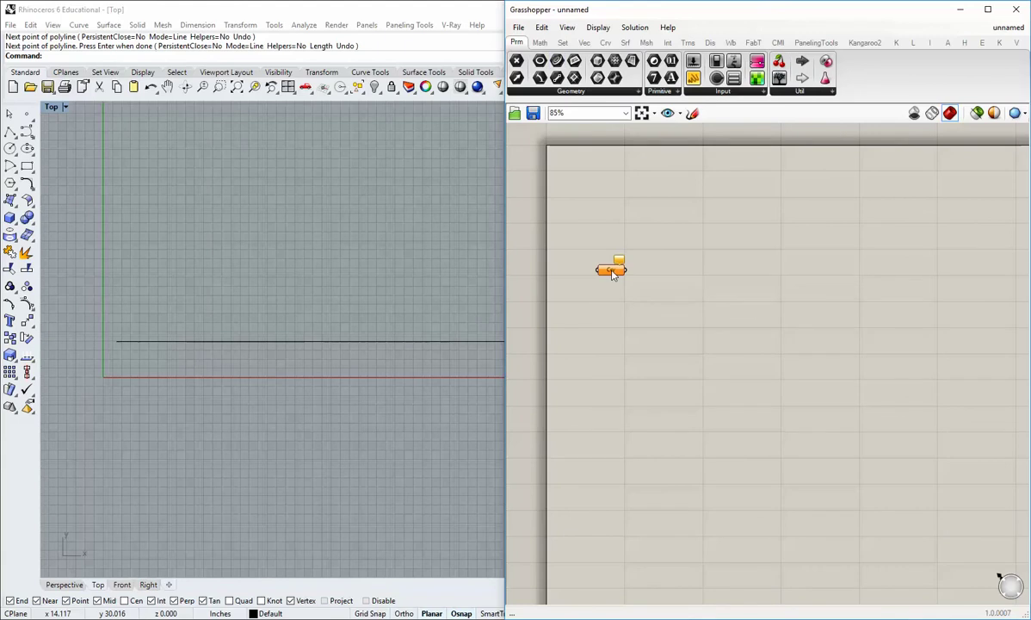
{"action": "right_click", "coordinate": [573, 255]}
{"action": "left_click", "coordinate": [615, 412]}
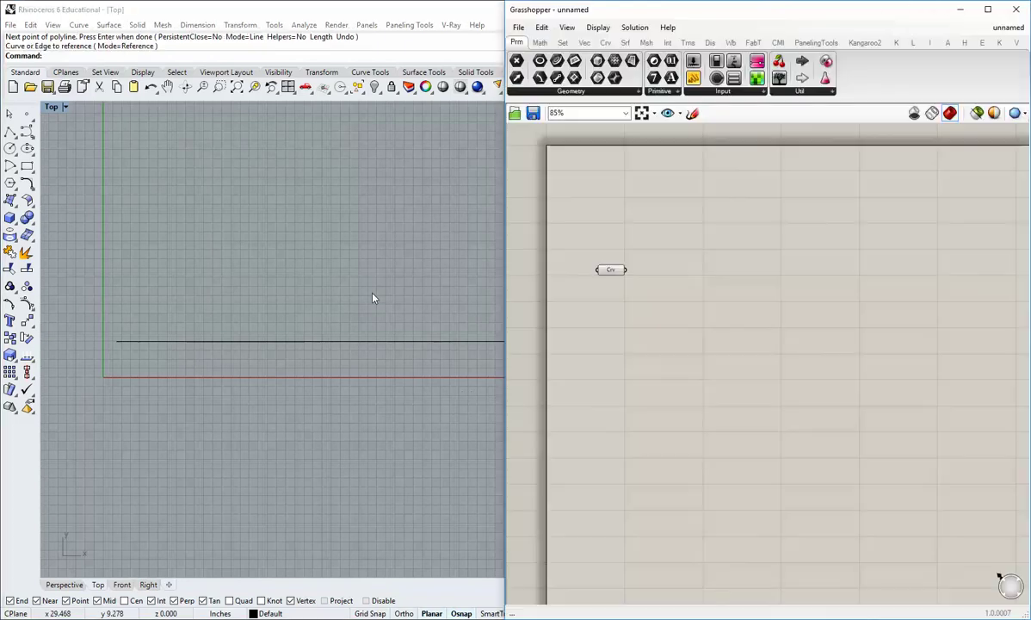
Step: Hide the source line in Rhino and maximize the Perspective viewport with the referenced line in view
{"action": "left_click", "coordinate": [321, 341]}
{"action": "type", "text": "Hide"}
{"action": "key", "text": "Return"}
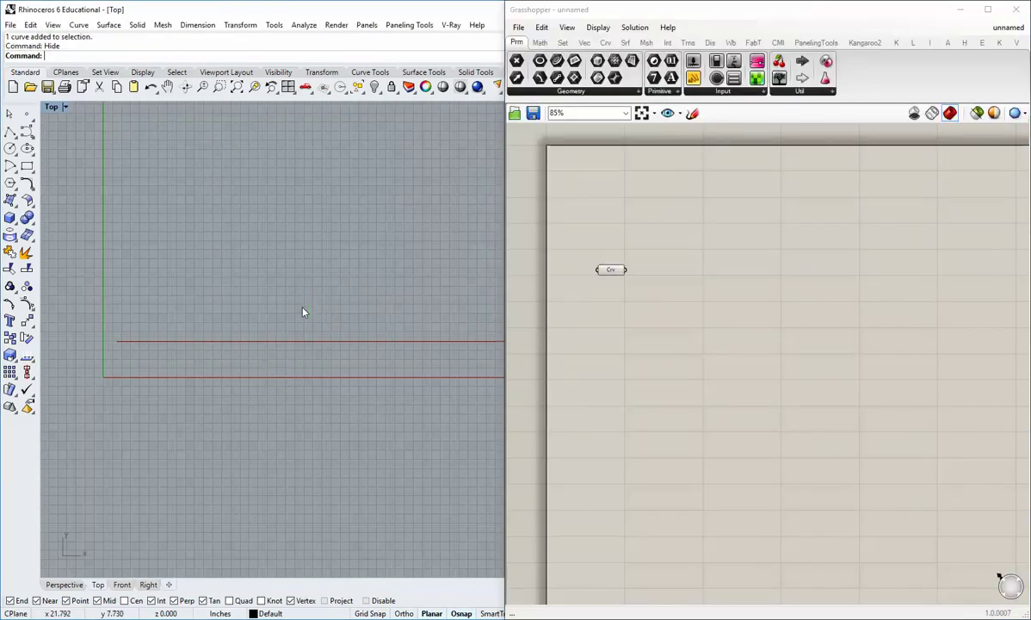
{"action": "right_click_drag", "start_coordinate": [283, 349], "coordinate": [258, 313]}
{"action": "double_click", "coordinate": [54, 107]}
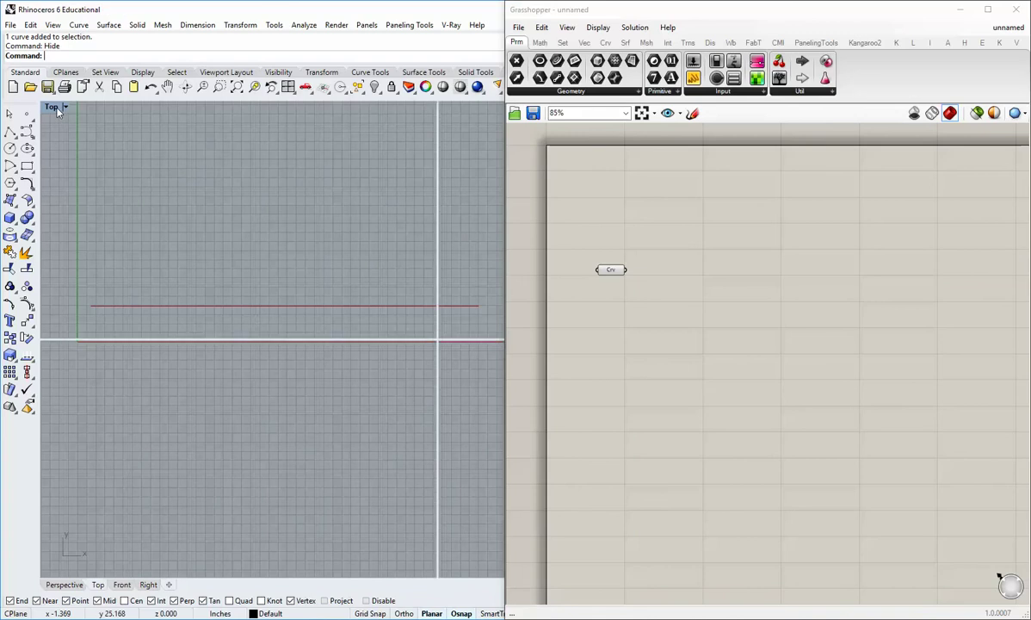
{"action": "double_click", "coordinate": [439, 101]}
{"action": "right_click_drag", "start_coordinate": [412, 155], "coordinate": [294, 419], "text": "shift"}
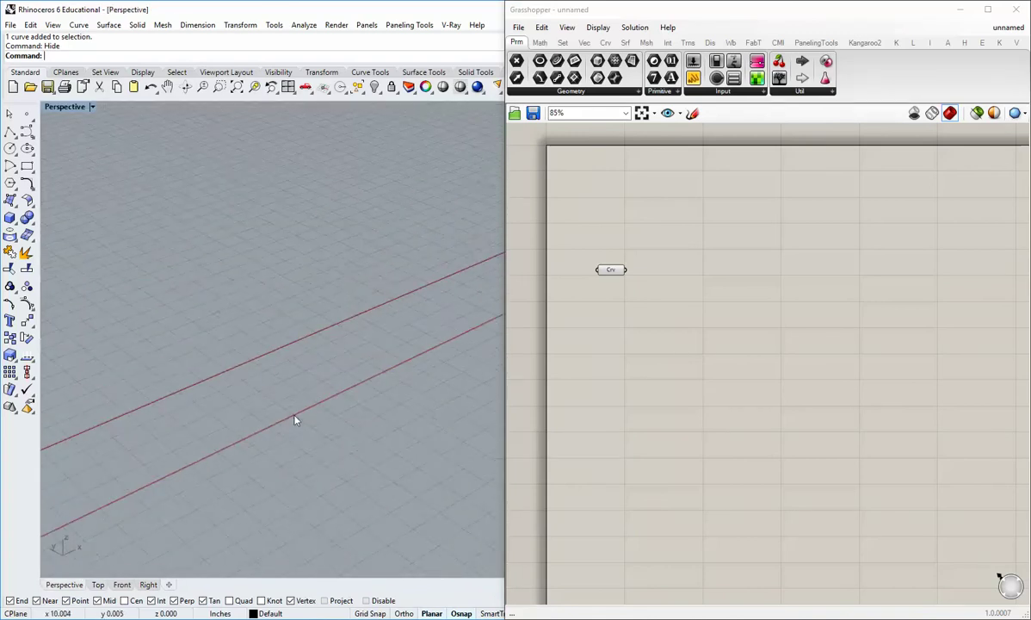
{"action": "scroll", "coordinate": [294, 419], "scroll_direction": "down", "scroll_amount": 3}
{"action": "right_click_drag", "start_coordinate": [308, 382], "coordinate": [294, 419]}
{"action": "scroll", "coordinate": [293, 420], "scroll_direction": "down", "scroll_amount": 2}
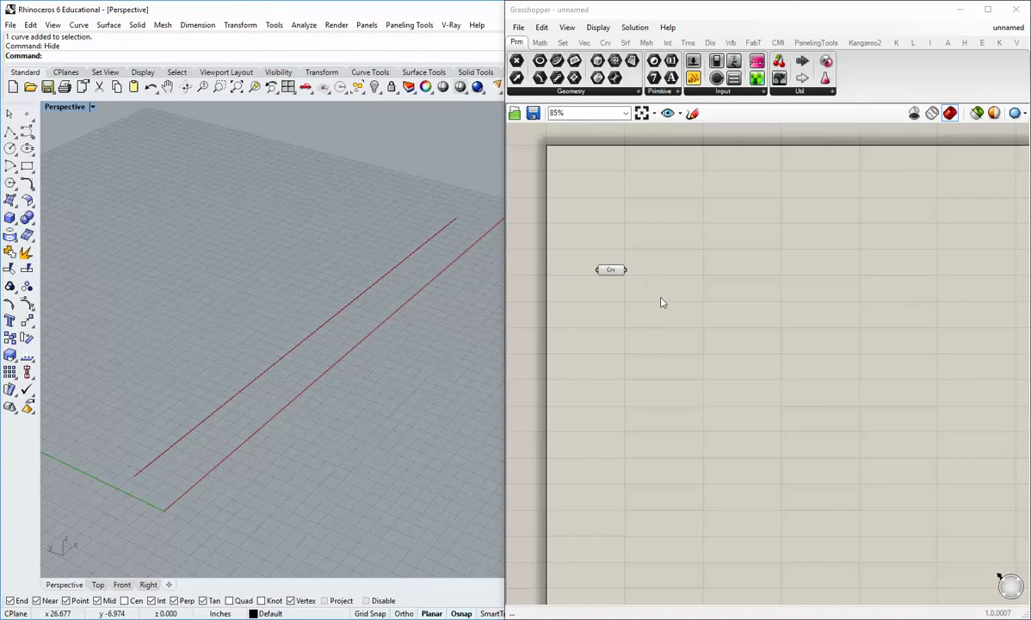
Step: Add a Divide Curve component below the Crv parameter and connect the curve to its C input
{"action": "scroll", "coordinate": [628, 272], "scroll_direction": "up", "scroll_amount": 1}
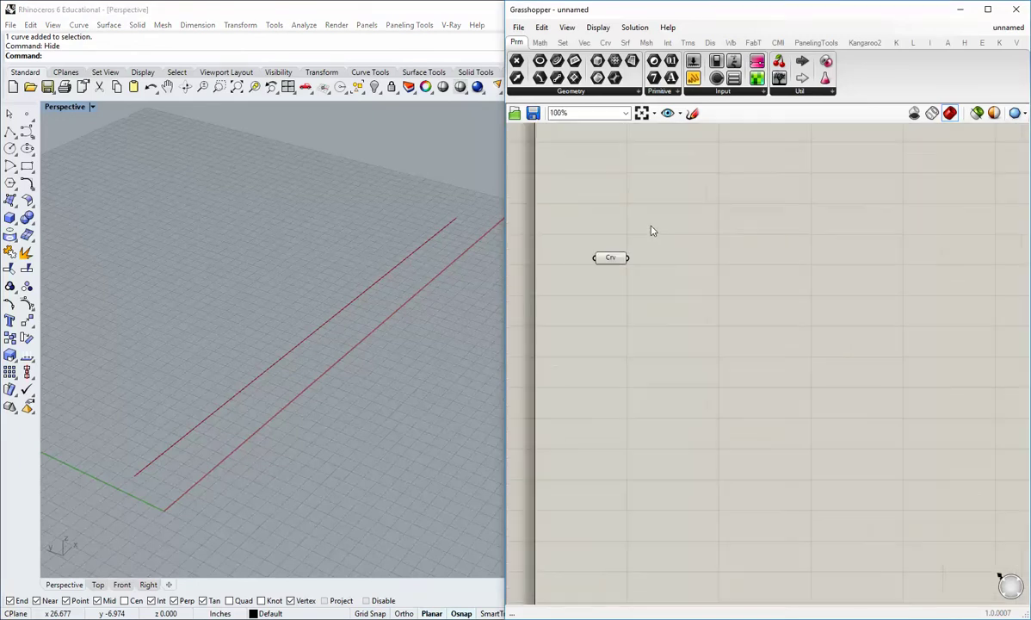
{"action": "left_click", "coordinate": [585, 43]}
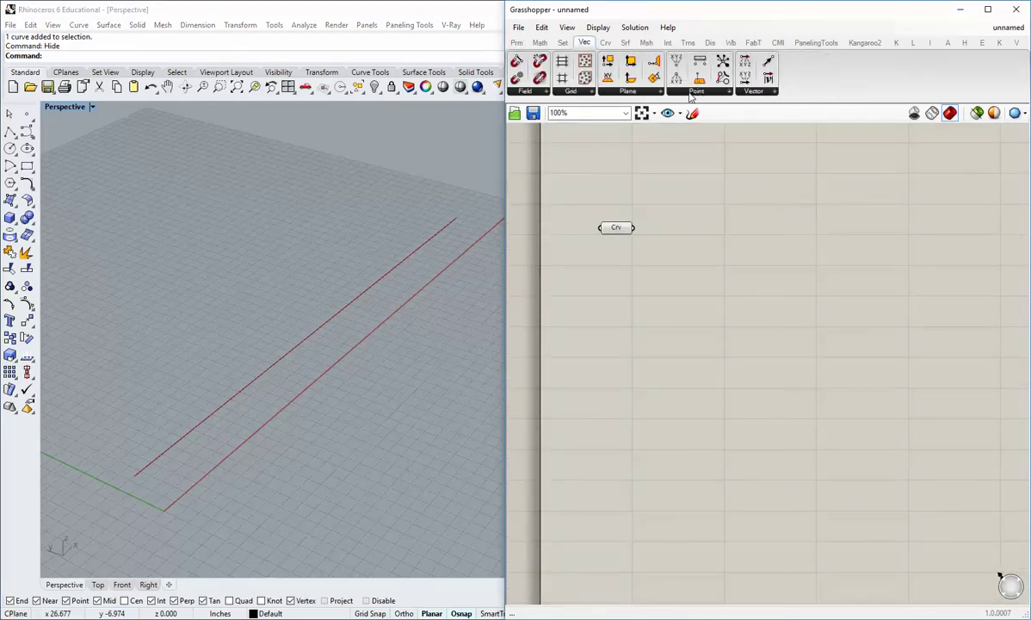
{"action": "left_click", "coordinate": [605, 43]}
{"action": "left_click", "coordinate": [637, 91]}
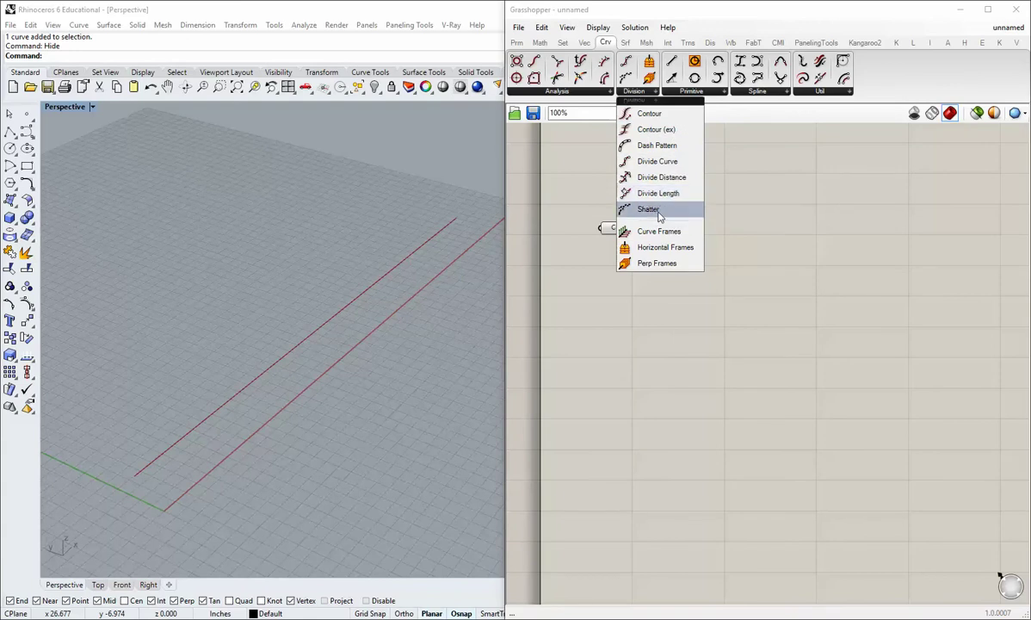
{"action": "left_click_drag", "start_coordinate": [657, 161], "coordinate": [713, 299]}
{"action": "scroll", "coordinate": [631, 230], "scroll_direction": "up", "scroll_amount": 1}
{"action": "left_click", "coordinate": [658, 351]}
{"action": "left_click", "coordinate": [759, 258]}
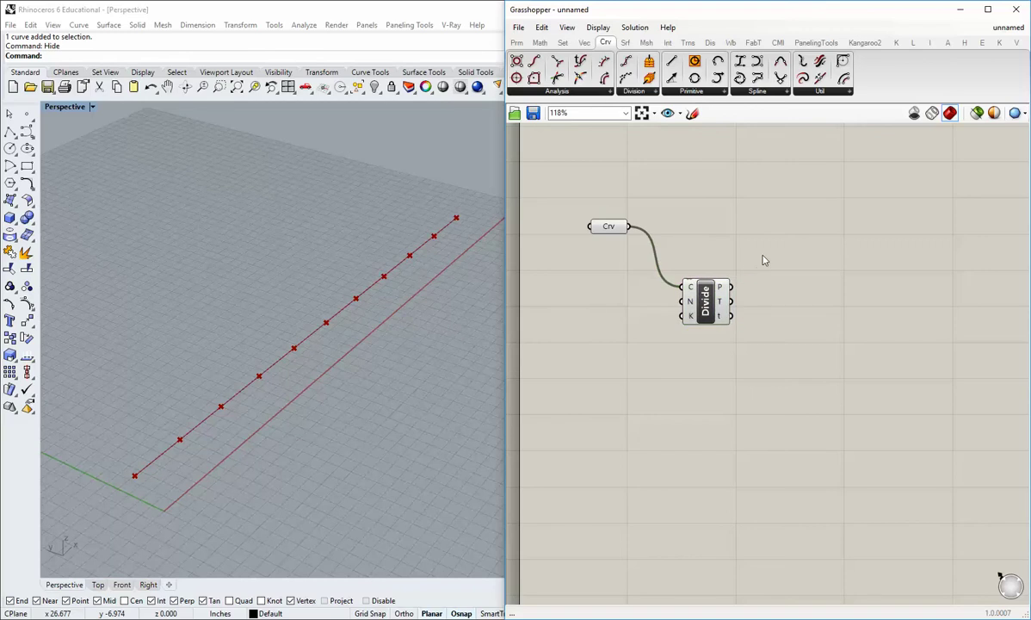
{"action": "right_click_drag", "start_coordinate": [751, 255], "coordinate": [742, 256]}
{"action": "left_click_drag", "start_coordinate": [695, 301], "coordinate": [682, 306]}
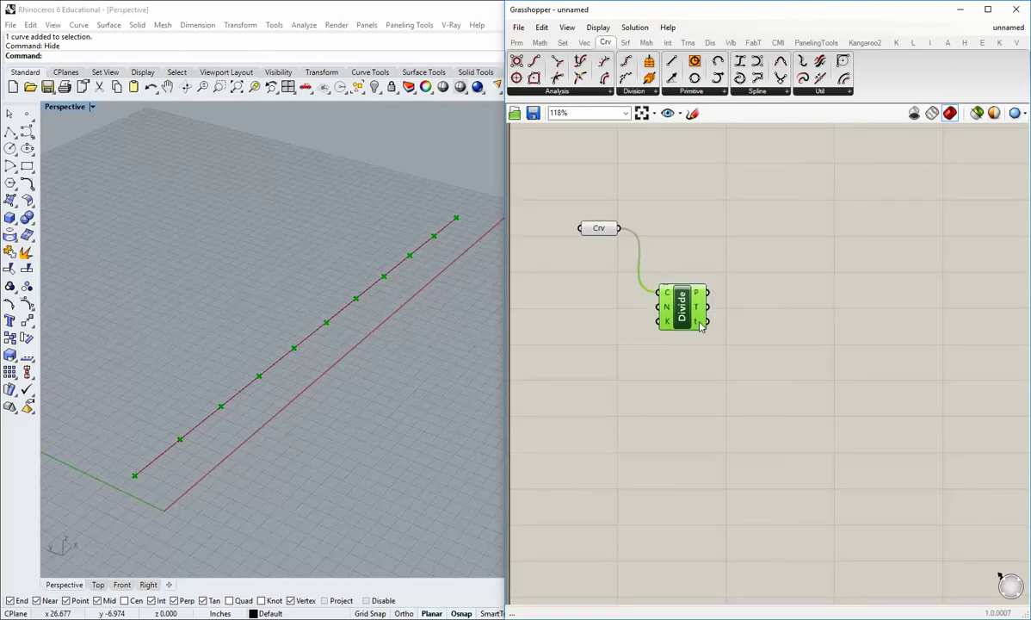
{"action": "mouse_move", "coordinate": [702, 321]}
{"action": "left_click", "coordinate": [727, 283]}
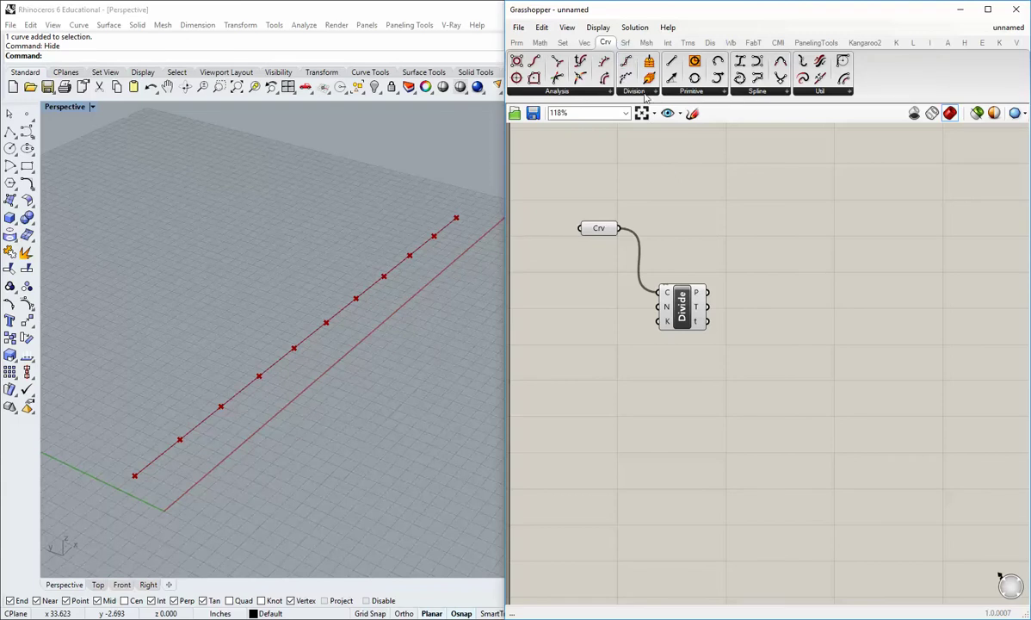
Step: Add a Shatter component and feed it the Crv curve and the Divide Curve t parameters
{"action": "left_click", "coordinate": [644, 93]}
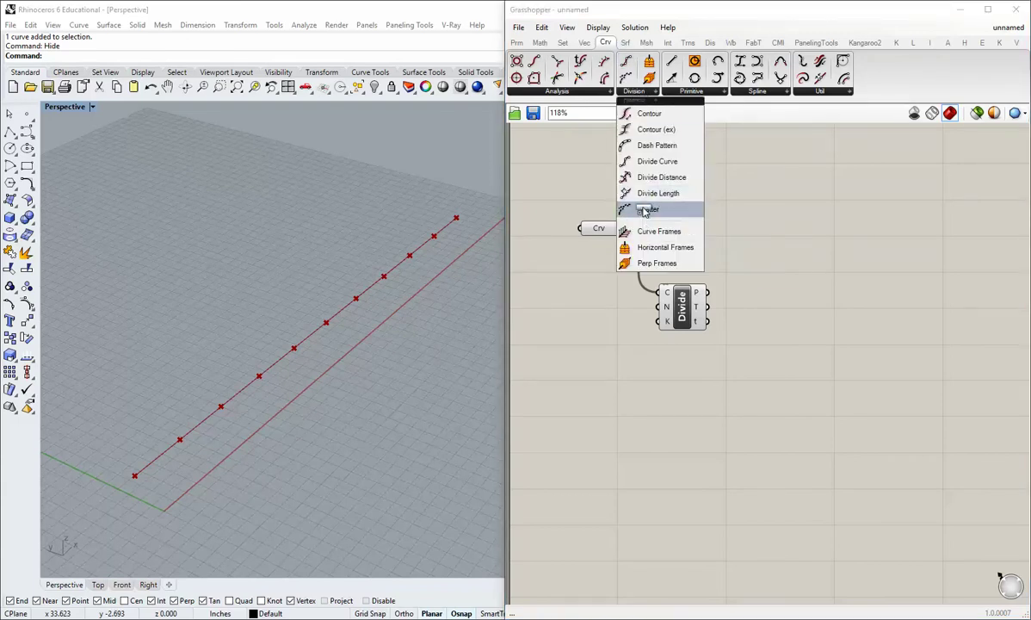
{"action": "left_click_drag", "start_coordinate": [646, 212], "coordinate": [779, 258]}
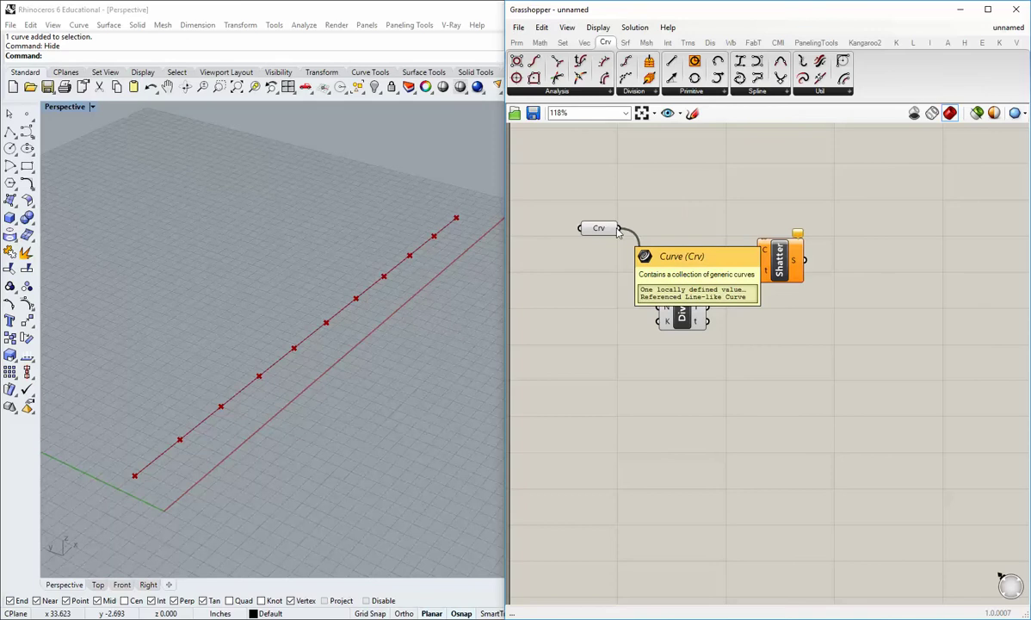
{"action": "left_click_drag", "start_coordinate": [618, 229], "coordinate": [797, 247]}
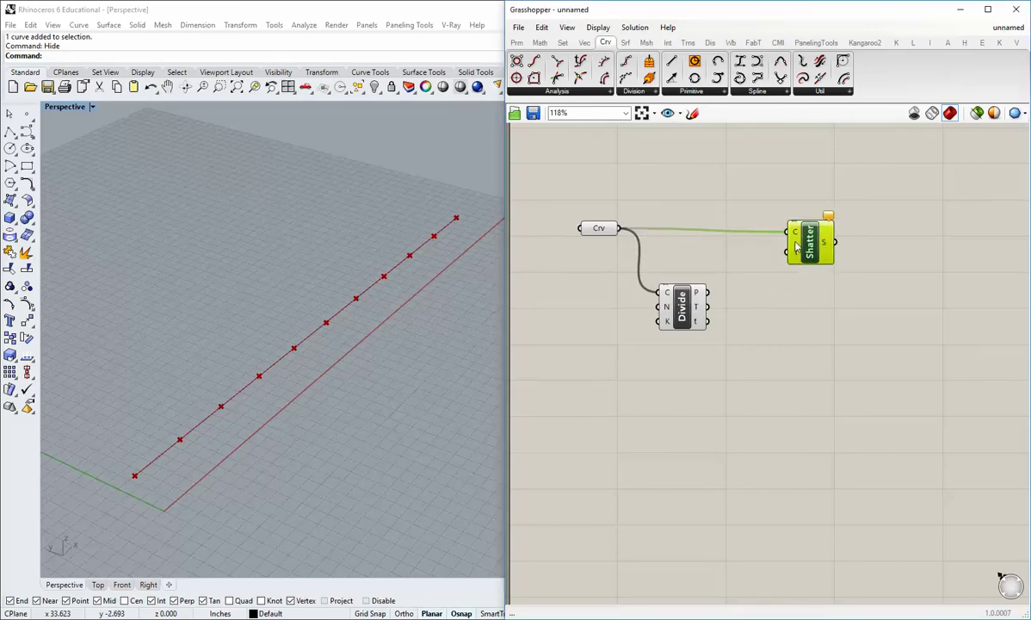
{"action": "left_click_drag", "start_coordinate": [708, 321], "coordinate": [793, 239]}
Step: Turn off the preview of the Crv parameter and inspect the segments output by Shatter
{"action": "right_click", "coordinate": [600, 231]}
{"action": "left_click", "coordinate": [620, 252]}
{"action": "left_click", "coordinate": [711, 271]}
{"action": "right_click_drag", "start_coordinate": [711, 272], "coordinate": [646, 279]}
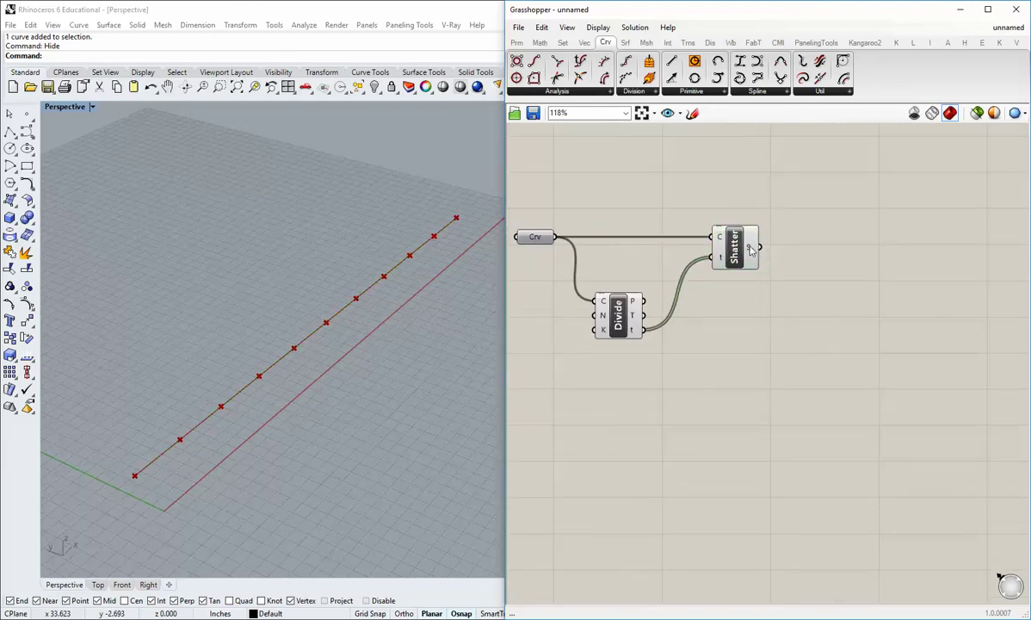
{"action": "mouse_move", "coordinate": [750, 250]}
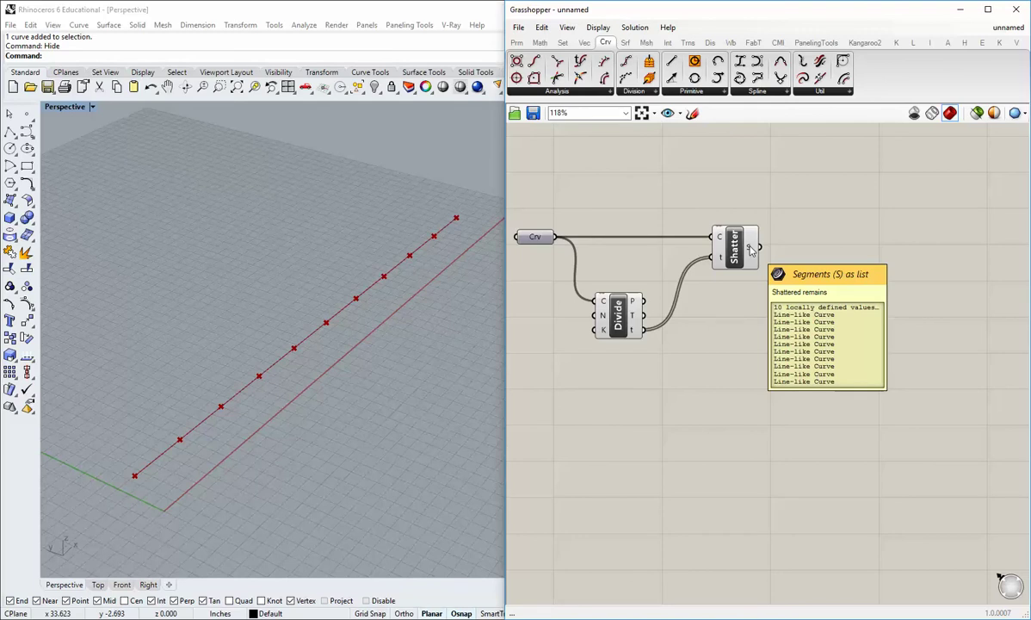
{"action": "right_click_drag", "start_coordinate": [721, 347], "coordinate": [758, 357]}
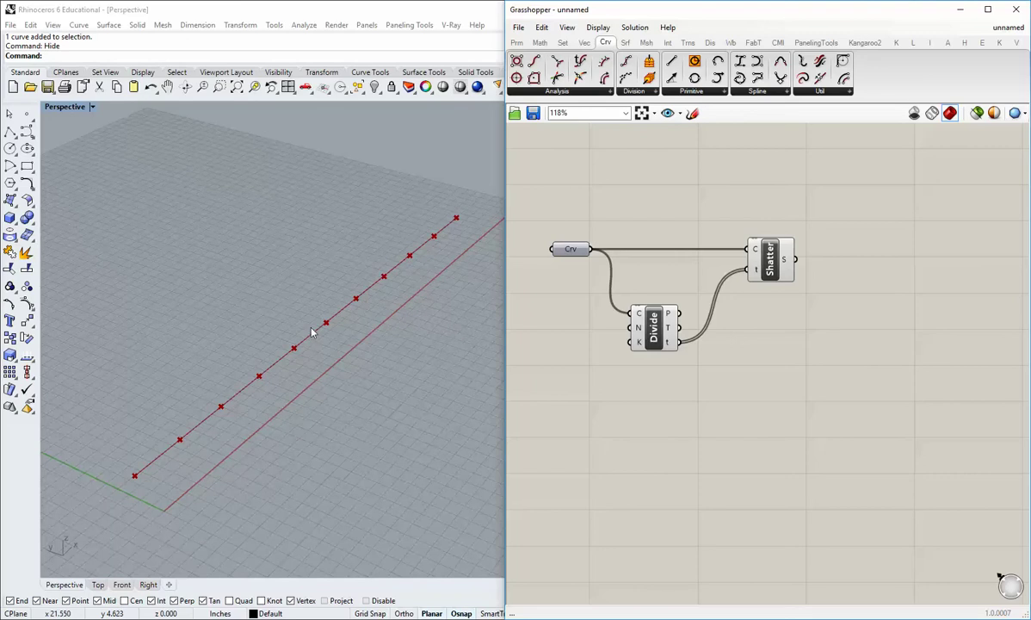
{"action": "right_click_drag", "start_coordinate": [398, 362], "coordinate": [359, 354]}
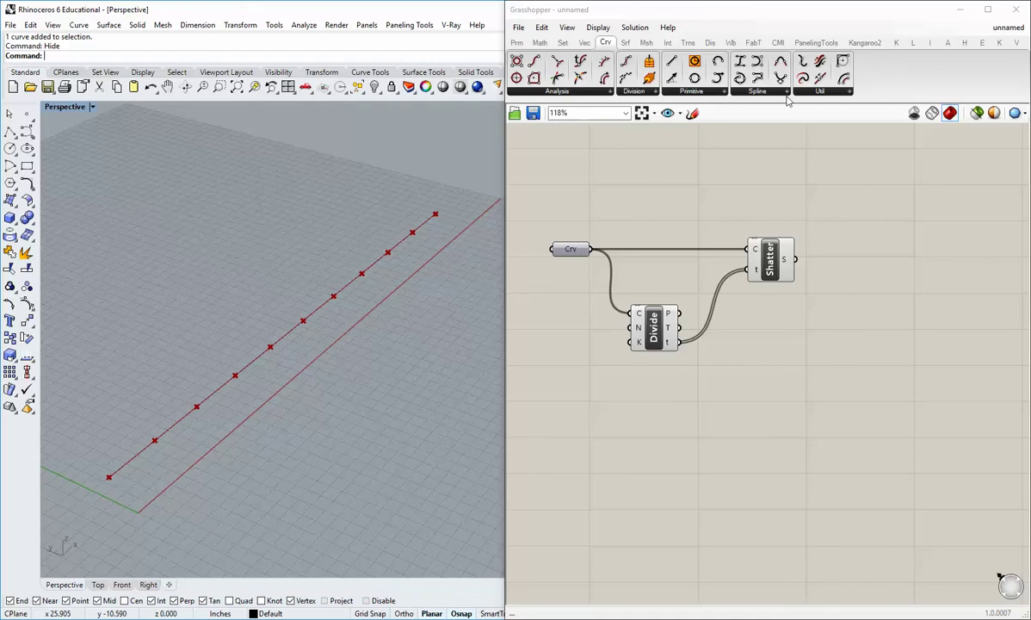
Step: Add a Kangaroo2 Length(Line) goal beside Shatter and feed the shattered segments into its Line input
{"action": "left_click", "coordinate": [864, 43]}
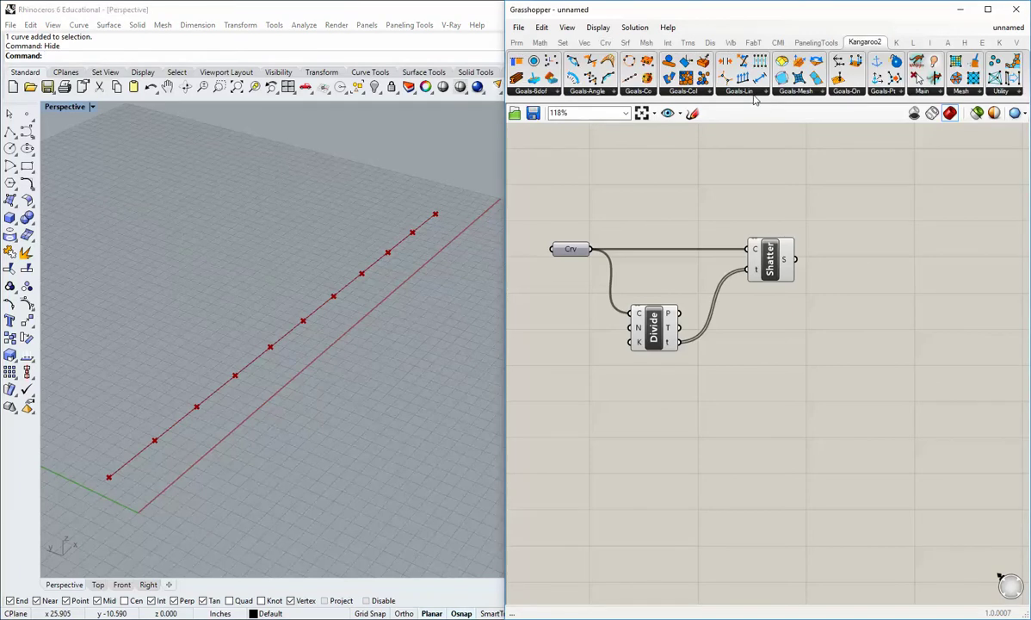
{"action": "left_click", "coordinate": [751, 97]}
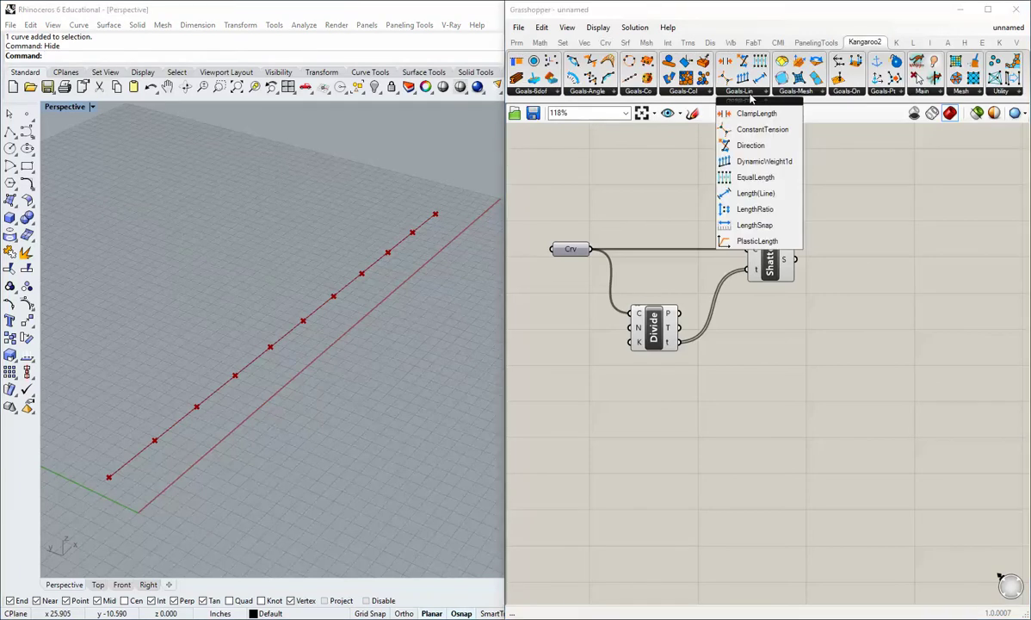
{"action": "left_click", "coordinate": [755, 194]}
{"action": "left_click", "coordinate": [897, 294]}
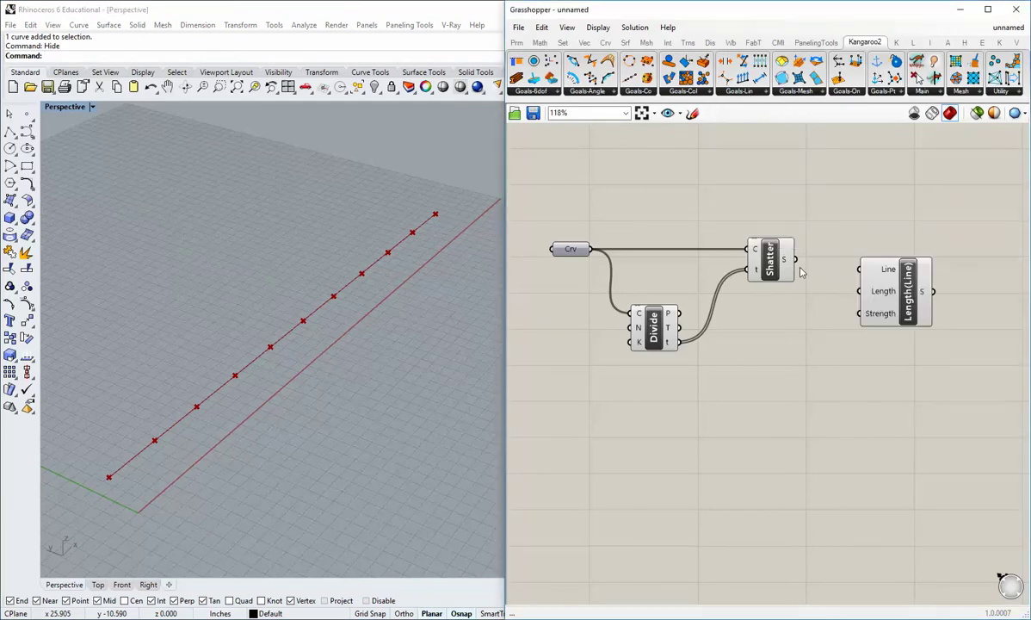
{"action": "left_click_drag", "start_coordinate": [797, 263], "coordinate": [860, 269]}
{"action": "right_click_drag", "start_coordinate": [864, 331], "coordinate": [749, 334]}
{"action": "left_click_drag", "start_coordinate": [785, 299], "coordinate": [818, 289]}
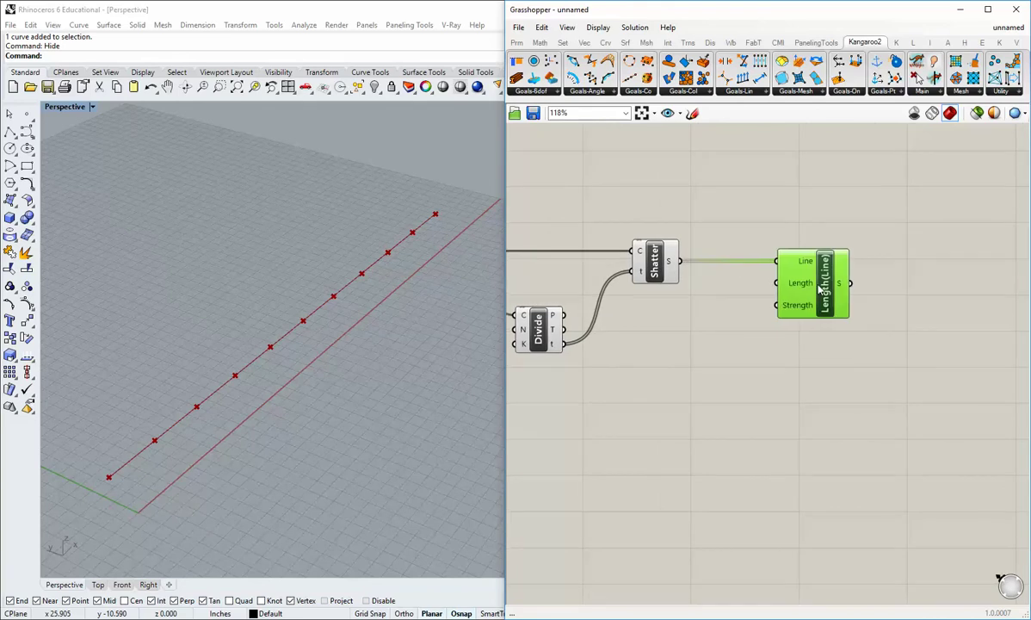
{"action": "left_click", "coordinate": [806, 345]}
{"action": "right_click_drag", "start_coordinate": [814, 343], "coordinate": [811, 316]}
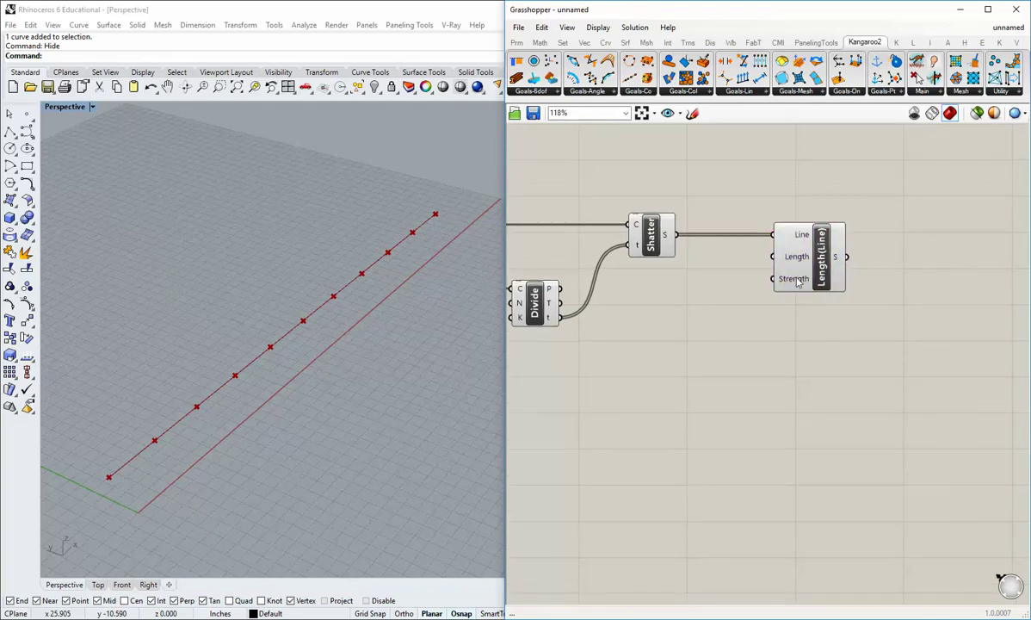
Step: Add a compact panel containing 50 and connect it to the Strength input of the Length(Line) goal
{"action": "left_click", "coordinate": [516, 43]}
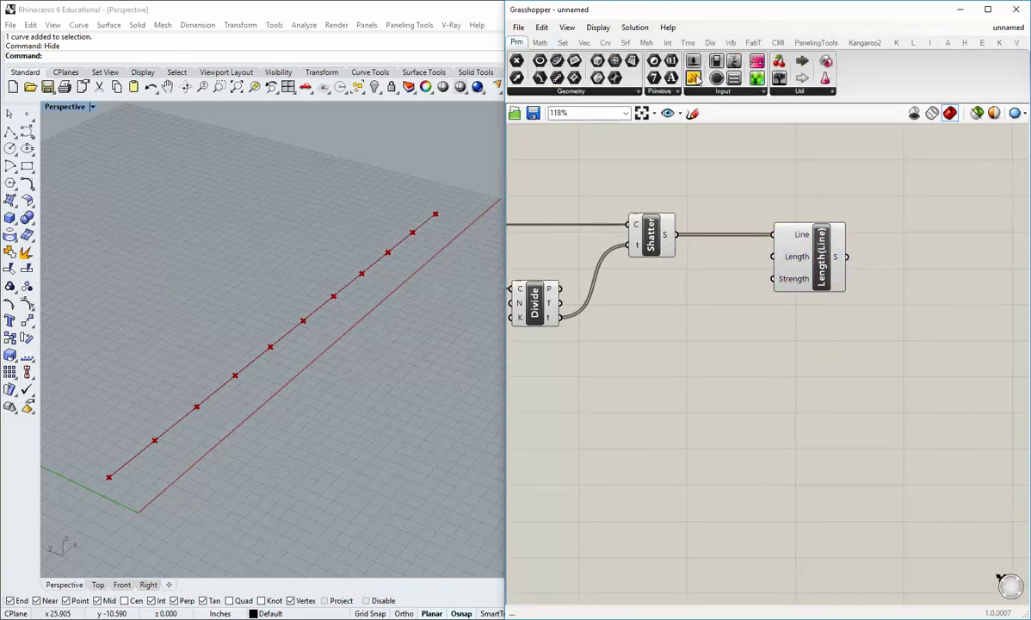
{"action": "left_click_drag", "start_coordinate": [694, 78], "coordinate": [688, 363]}
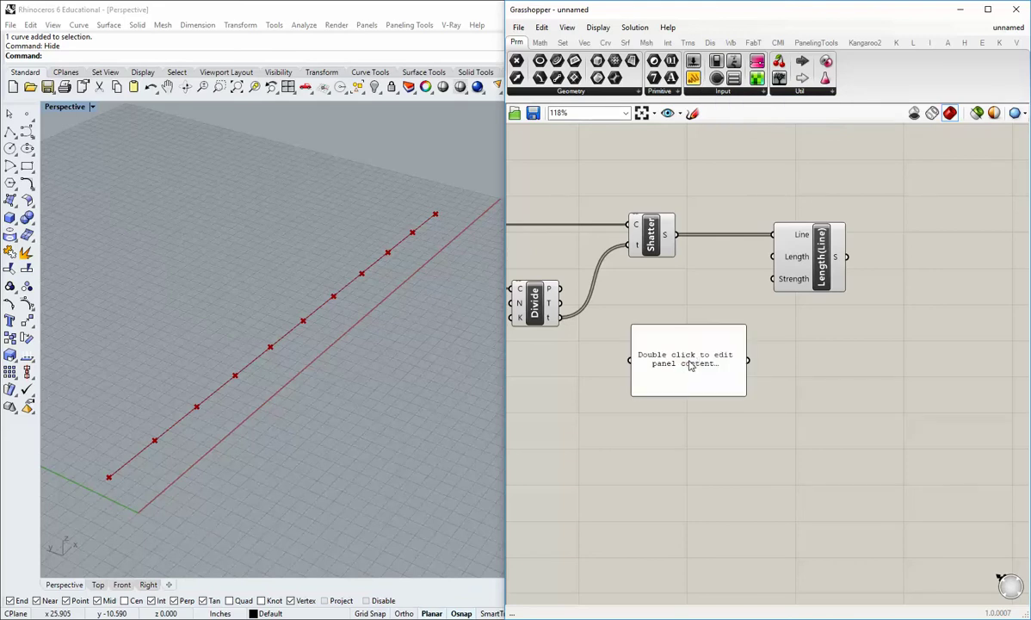
{"action": "double_click", "coordinate": [702, 373]}
{"action": "type", "text": "50"}
{"action": "left_click", "coordinate": [774, 367]}
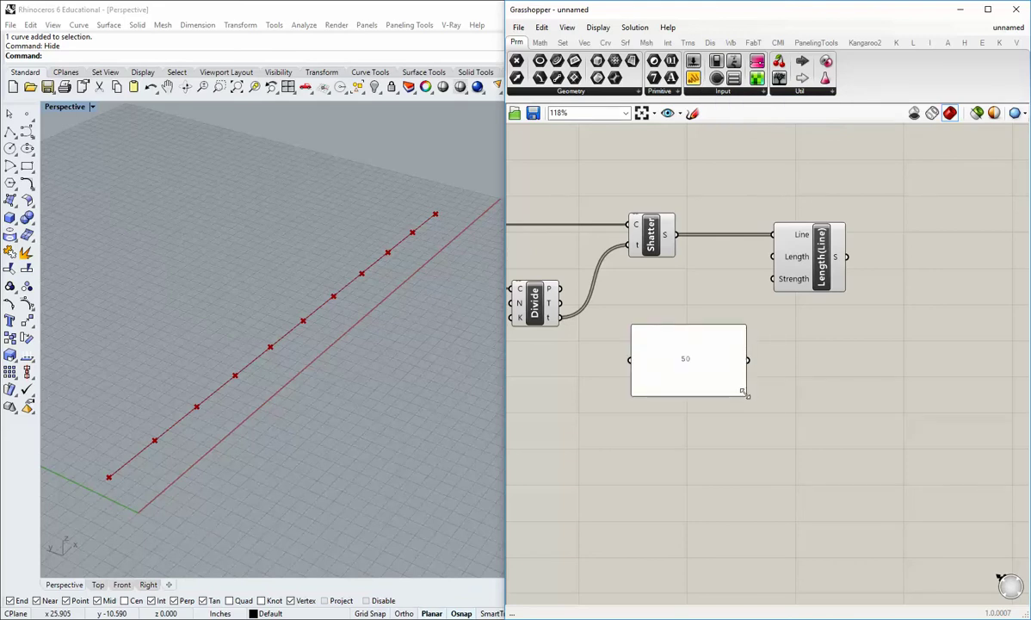
{"action": "left_click_drag", "start_coordinate": [744, 394], "coordinate": [776, 280]}
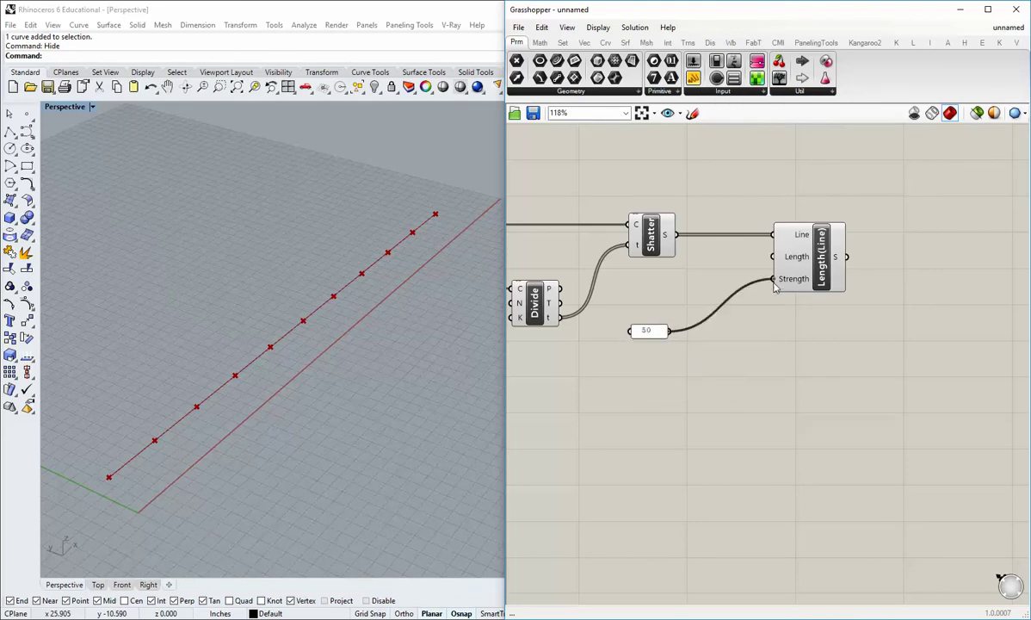
{"action": "left_click_drag", "start_coordinate": [648, 330], "coordinate": [729, 278]}
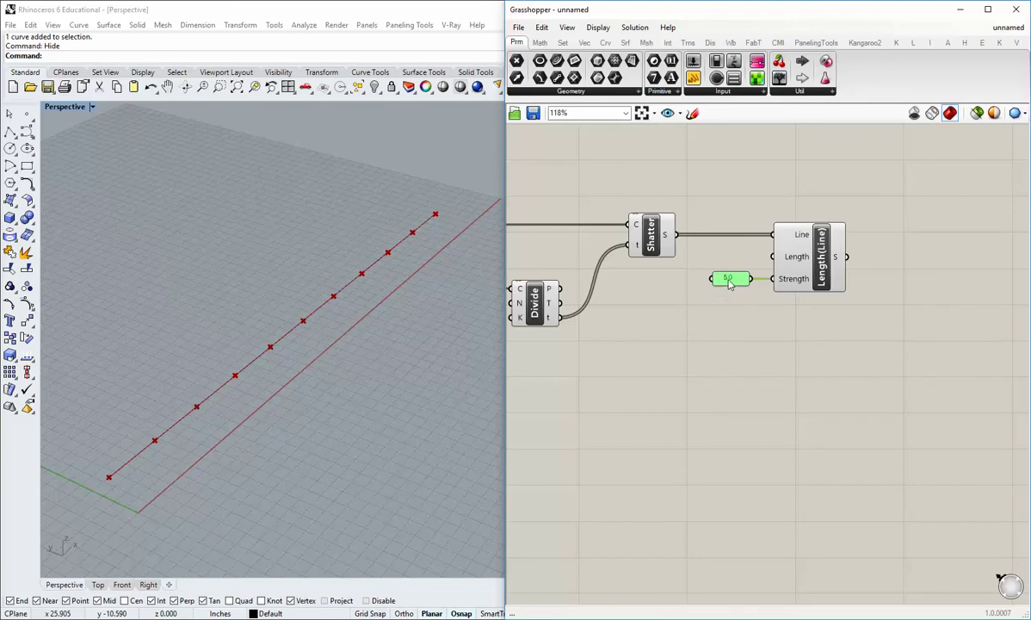
{"action": "left_click", "coordinate": [777, 322]}
{"action": "right_click_drag", "start_coordinate": [777, 322], "coordinate": [729, 336]}
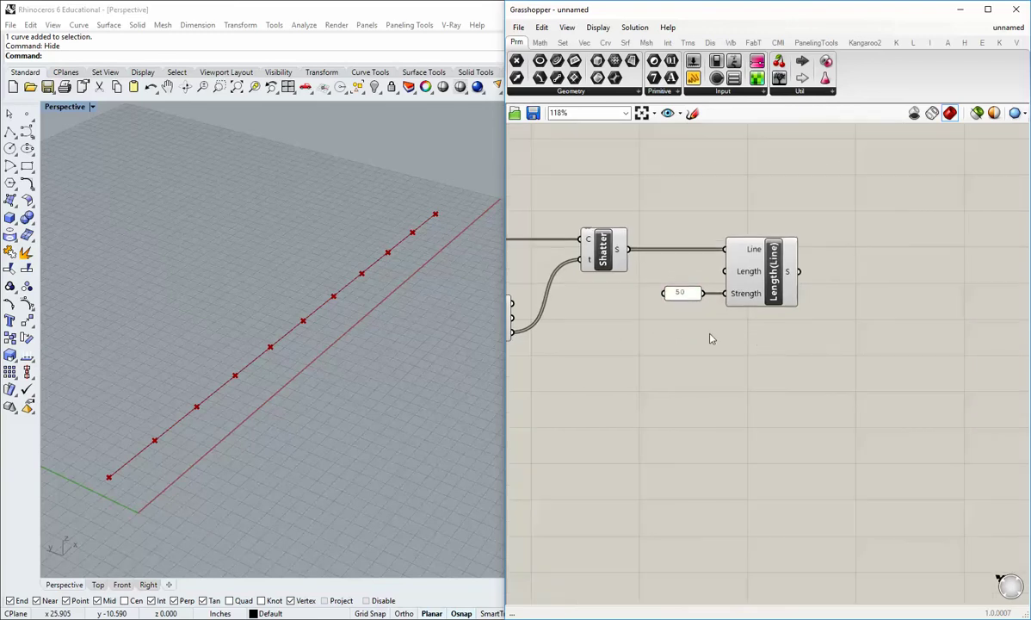
{"action": "left_click_drag", "start_coordinate": [687, 297], "coordinate": [679, 288]}
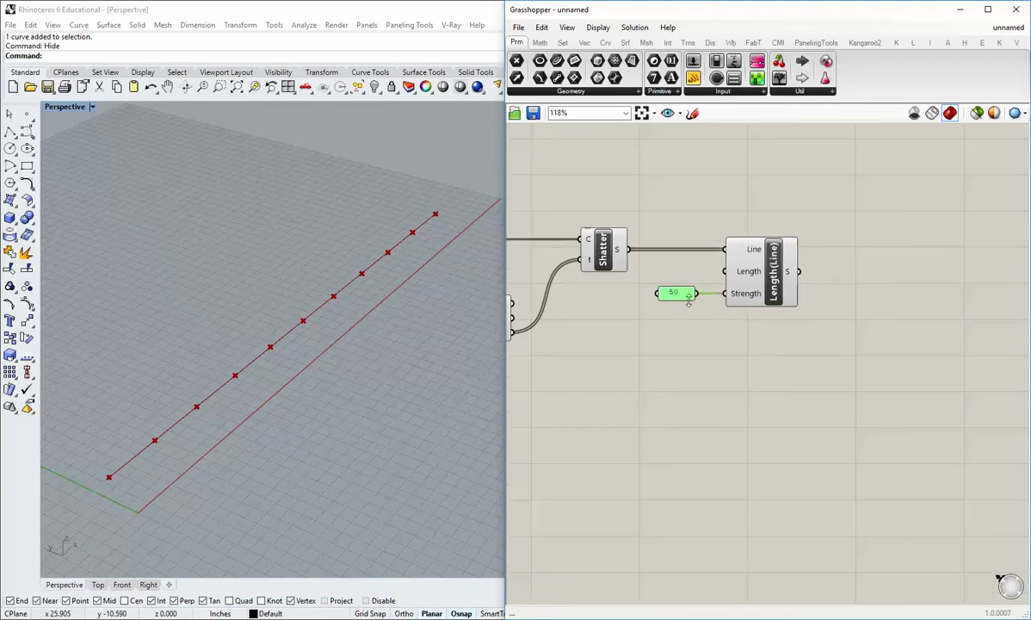
{"action": "left_click", "coordinate": [741, 379]}
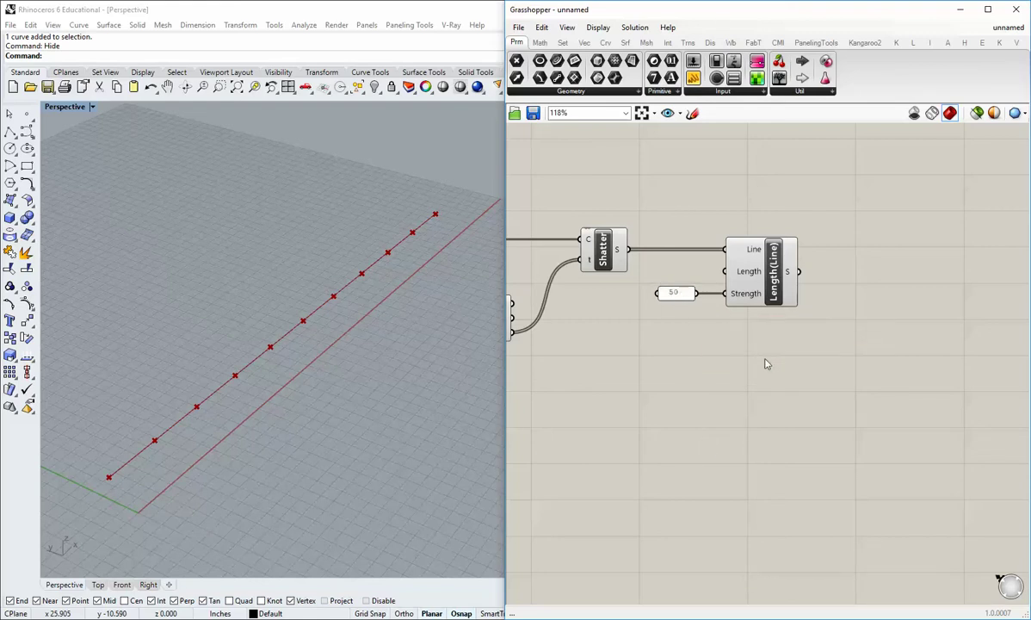
Step: Place a Kangaroo2 BouncySolver component below and to the right of the Length(Line) goal
{"action": "scroll", "coordinate": [688, 403], "scroll_direction": "down", "scroll_amount": 2}
{"action": "left_click", "coordinate": [864, 42]}
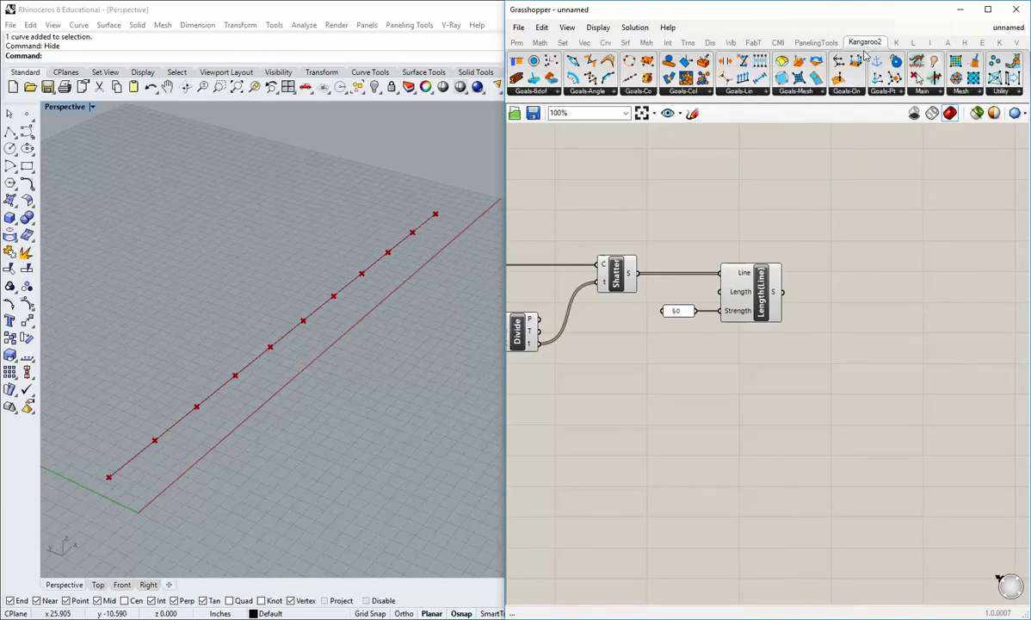
{"action": "left_click", "coordinate": [923, 90]}
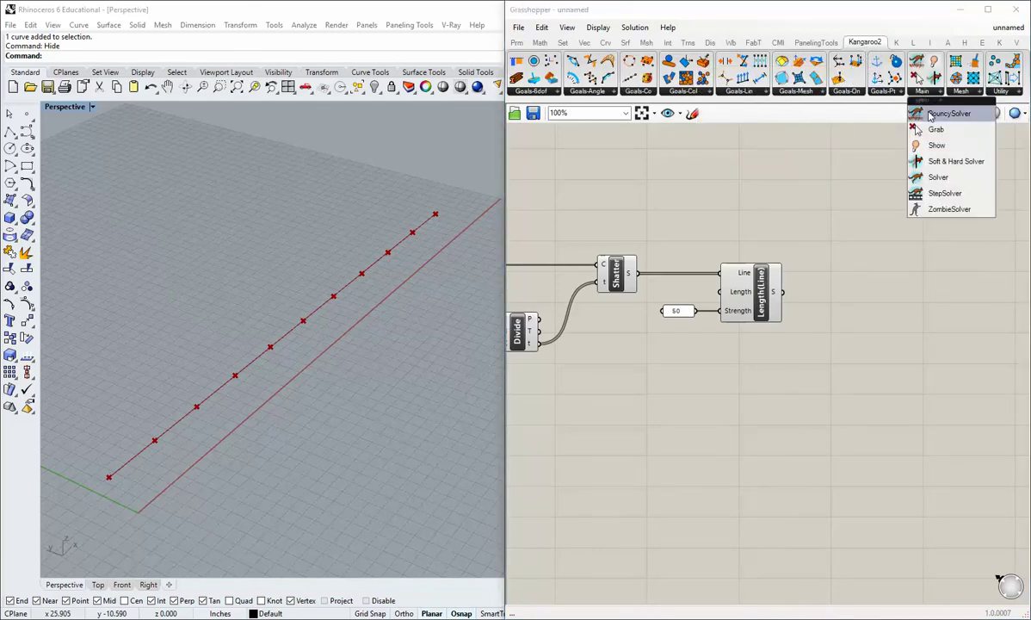
{"action": "left_click_drag", "start_coordinate": [938, 107], "coordinate": [959, 394]}
{"action": "right_click_drag", "start_coordinate": [960, 394], "coordinate": [903, 387]}
{"action": "left_click_drag", "start_coordinate": [897, 392], "coordinate": [920, 413]}
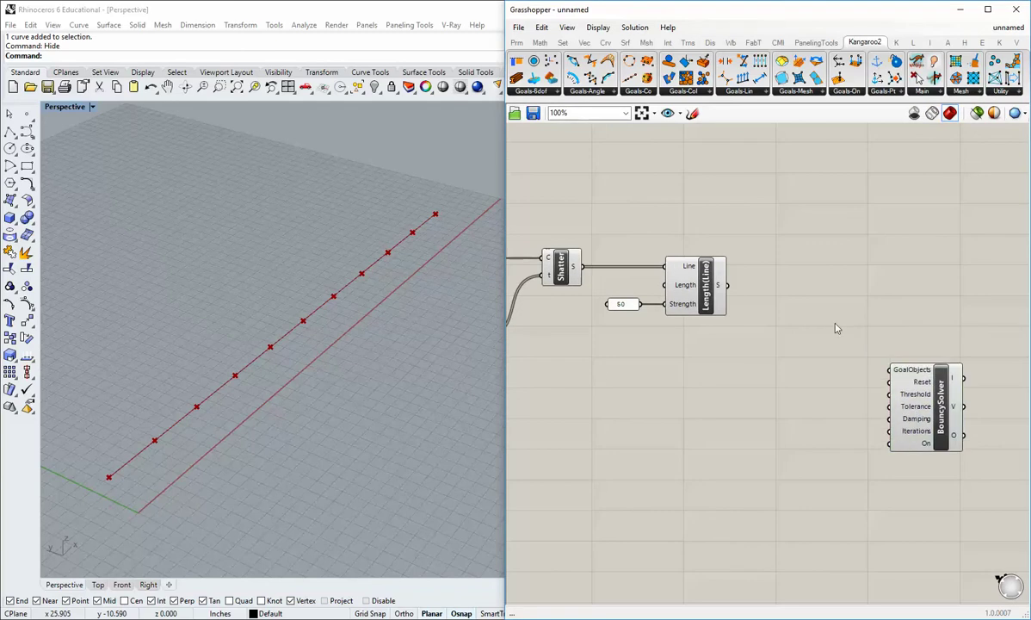
Step: Add a Button wired to the BouncySolver's Reset input and a Boolean Toggle wired to its On input
{"action": "left_click", "coordinate": [514, 42]}
{"action": "left_click_drag", "start_coordinate": [716, 62], "coordinate": [786, 380]}
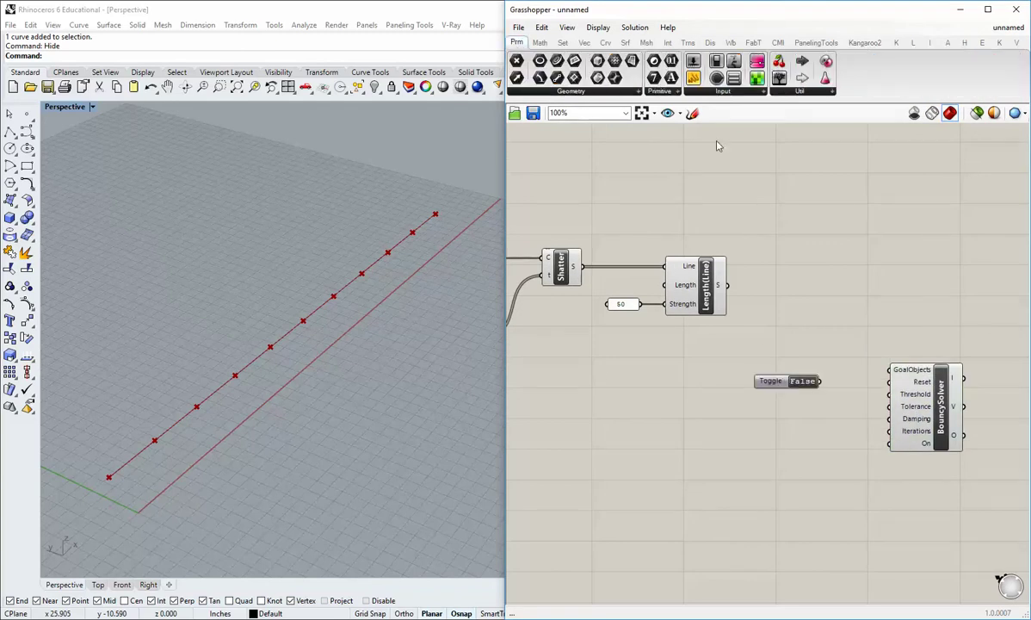
{"action": "left_click", "coordinate": [713, 91]}
{"action": "left_click_drag", "start_coordinate": [702, 134], "coordinate": [914, 373]}
{"action": "scroll", "coordinate": [828, 408], "scroll_direction": "up", "scroll_amount": 2}
{"action": "left_click_drag", "start_coordinate": [758, 419], "coordinate": [760, 465]}
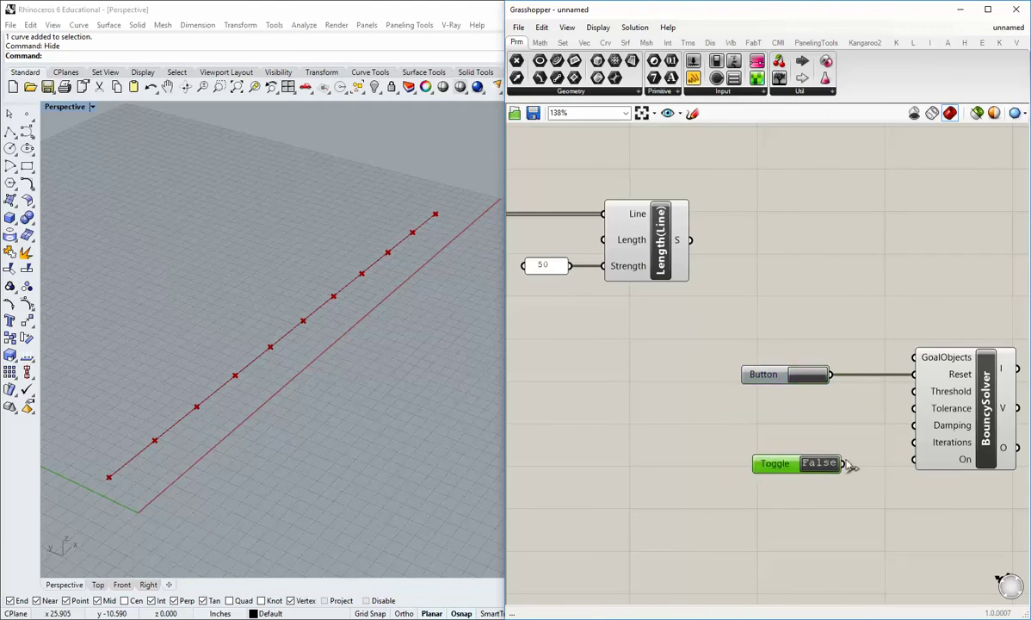
{"action": "left_click_drag", "start_coordinate": [843, 463], "coordinate": [914, 463]}
{"action": "left_click_drag", "start_coordinate": [778, 463], "coordinate": [757, 459]}
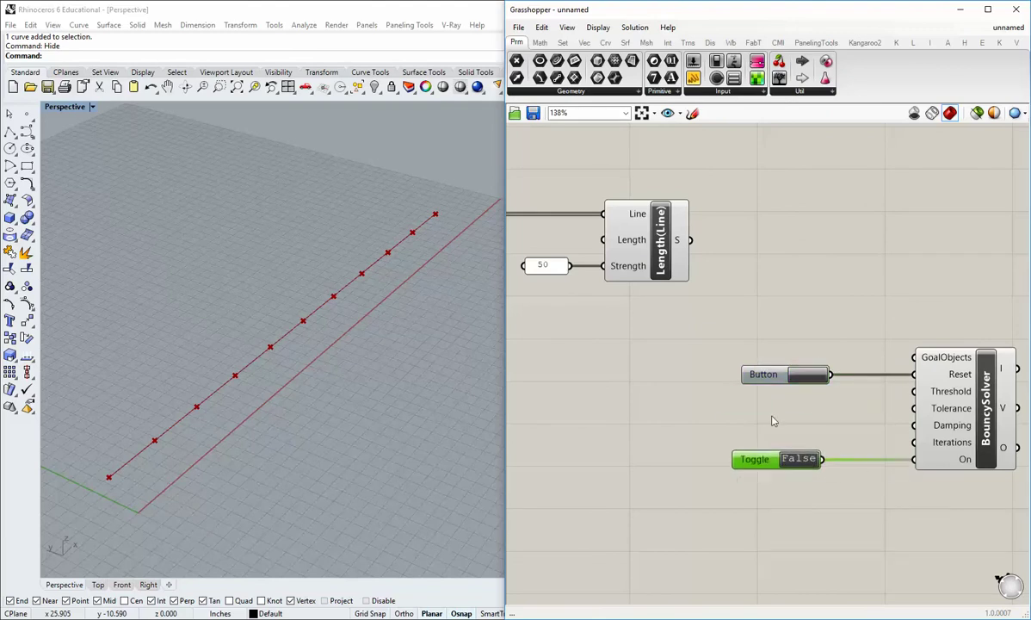
Step: Move the BouncySolver together with its Button and Toggle down and to the right, away from the Length(Line) goal
{"action": "left_click", "coordinate": [773, 420]}
{"action": "scroll", "coordinate": [773, 413], "scroll_direction": "down", "scroll_amount": 3}
{"action": "right_click_drag", "start_coordinate": [947, 493], "coordinate": [873, 429]}
{"action": "left_click_drag", "start_coordinate": [872, 430], "coordinate": [699, 314]}
{"action": "left_click_drag", "start_coordinate": [829, 360], "coordinate": [854, 412]}
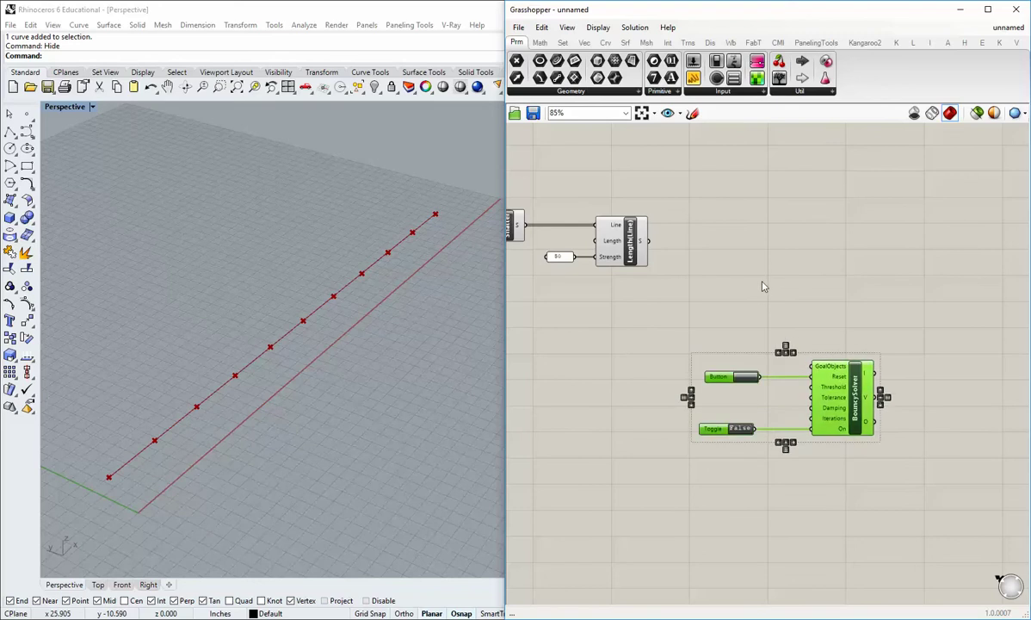
{"action": "left_click", "coordinate": [762, 282]}
{"action": "right_click_drag", "start_coordinate": [672, 307], "coordinate": [783, 337]}
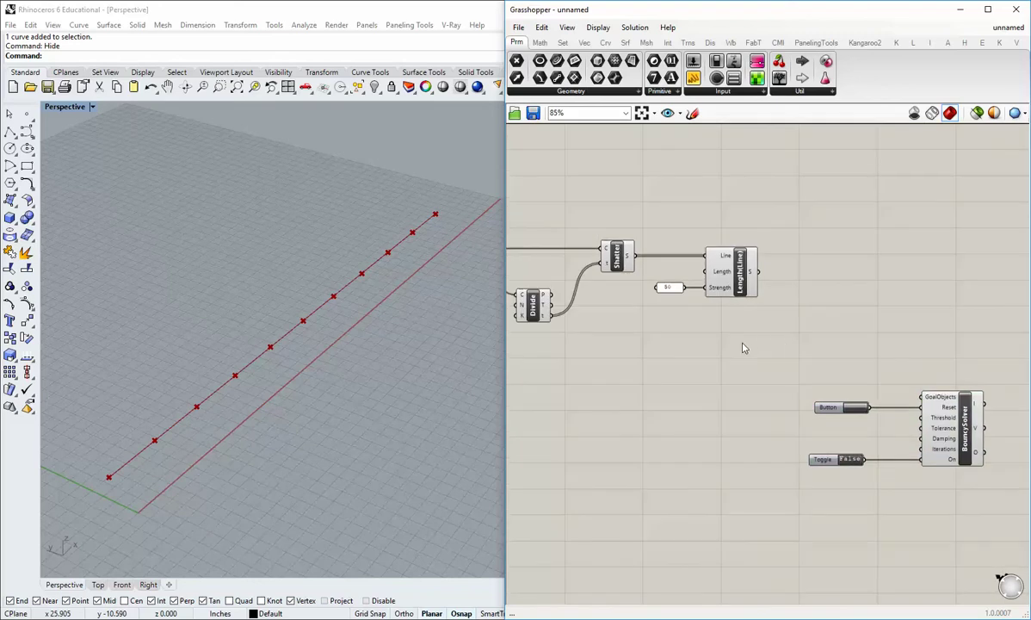
Step: Add a Kangaroo2 Angle goal below Length(Line) and inspect its LineA input and the Shatter output
{"action": "left_click", "coordinate": [864, 43]}
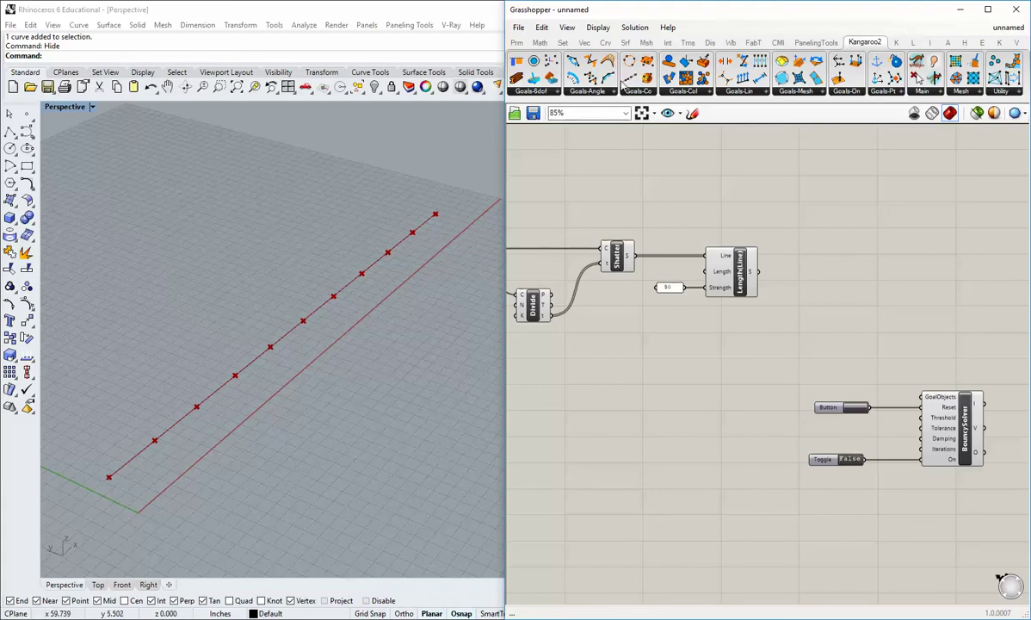
{"action": "left_click", "coordinate": [591, 93]}
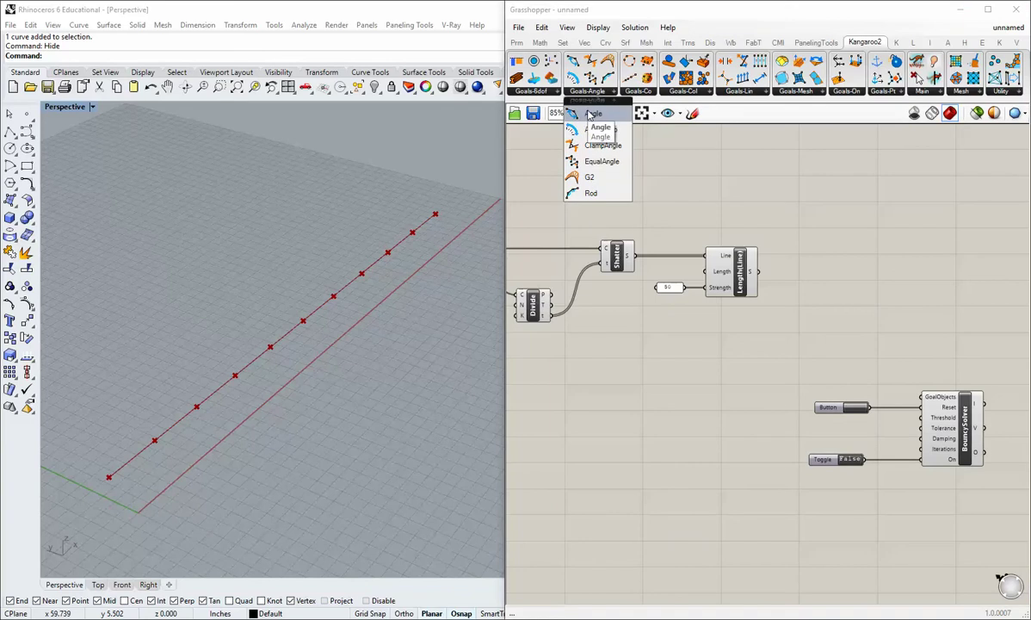
{"action": "left_click_drag", "start_coordinate": [589, 115], "coordinate": [732, 384]}
{"action": "scroll", "coordinate": [737, 396], "scroll_direction": "up", "scroll_amount": 1}
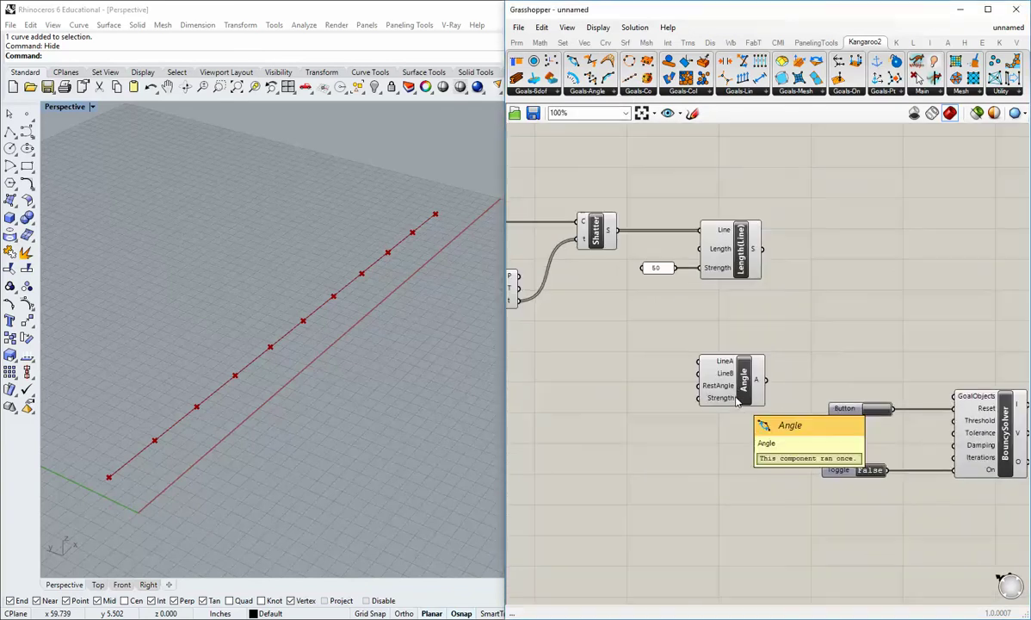
{"action": "scroll", "coordinate": [736, 401], "scroll_direction": "down", "scroll_amount": 1}
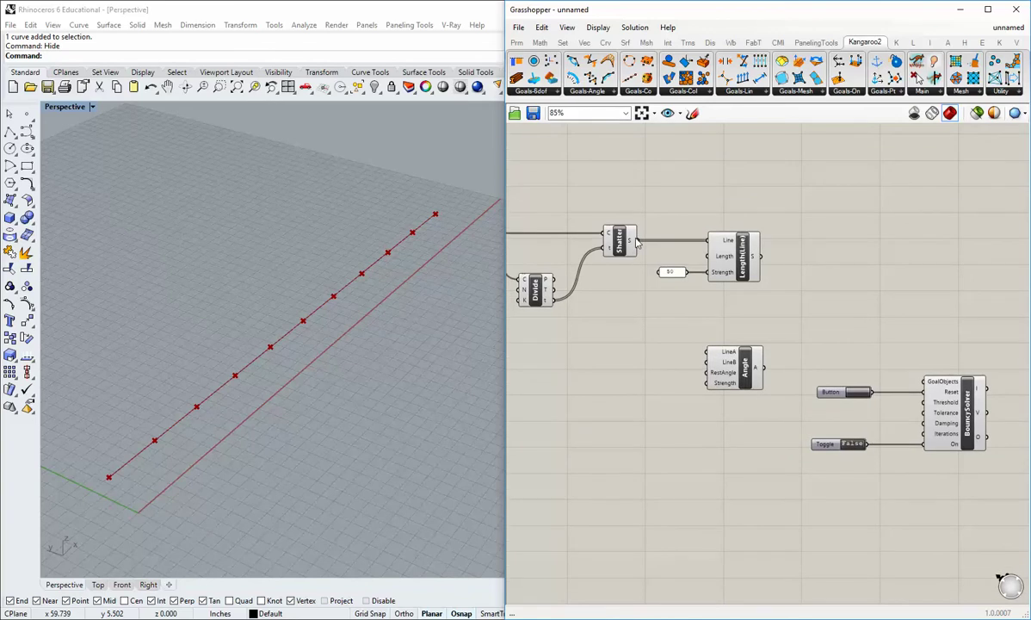
{"action": "scroll", "coordinate": [727, 356], "scroll_direction": "up", "scroll_amount": 3}
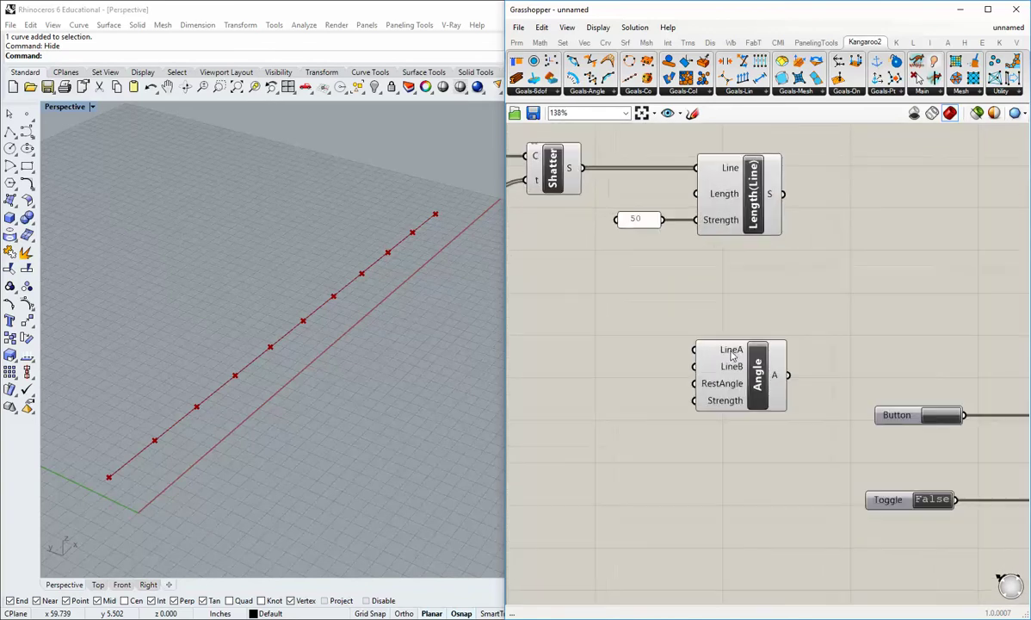
{"action": "mouse_move", "coordinate": [732, 353]}
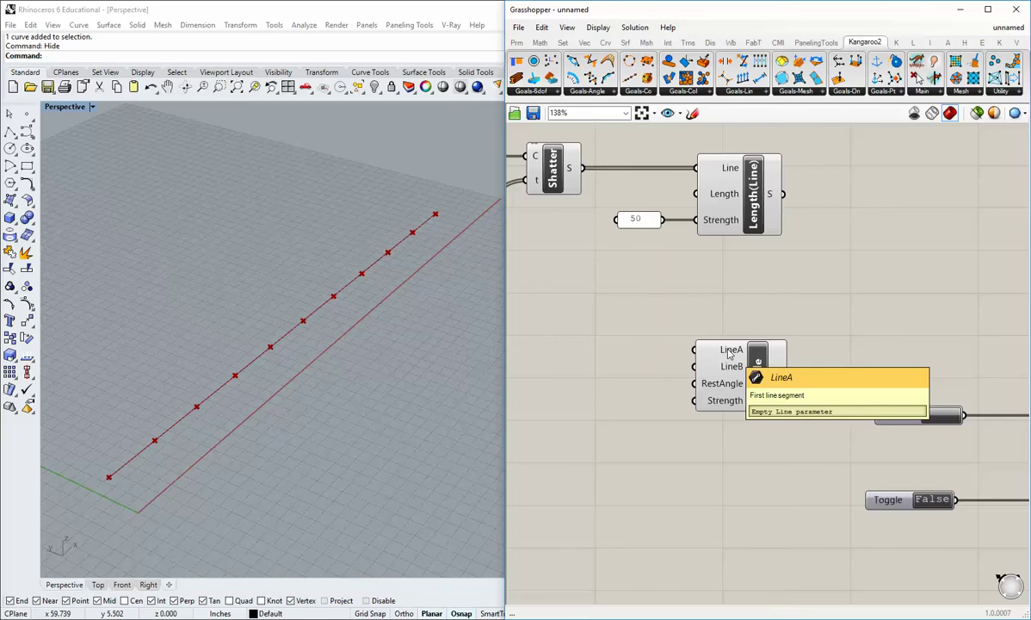
{"action": "scroll", "coordinate": [730, 353], "scroll_direction": "down", "scroll_amount": 1}
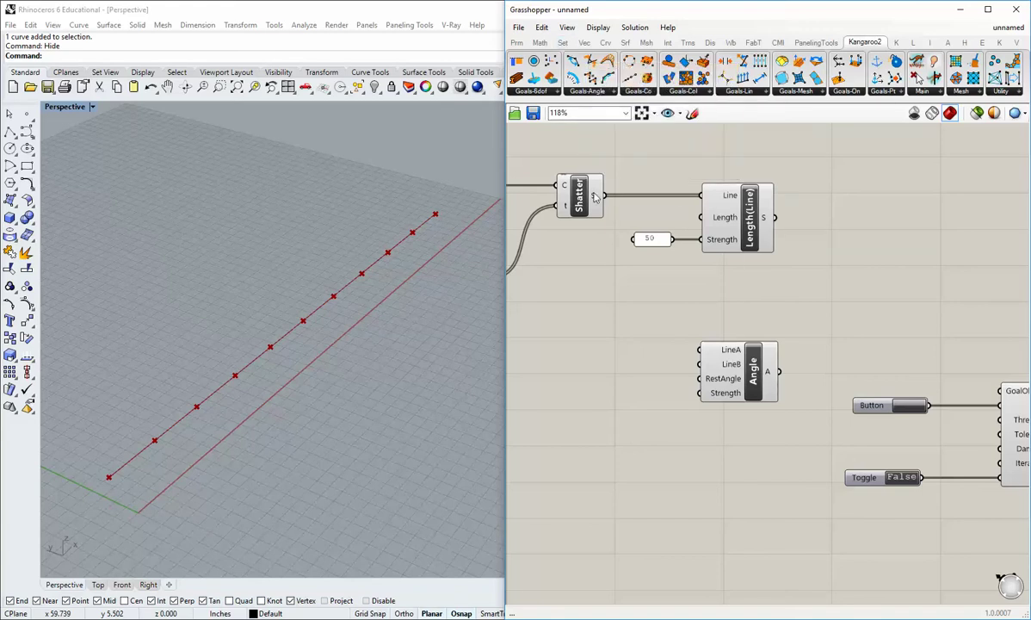
{"action": "mouse_move", "coordinate": [593, 198]}
Step: Add a Shift List component before the Angle goal and feed the Shatter segments into its L input
{"action": "left_click", "coordinate": [561, 42]}
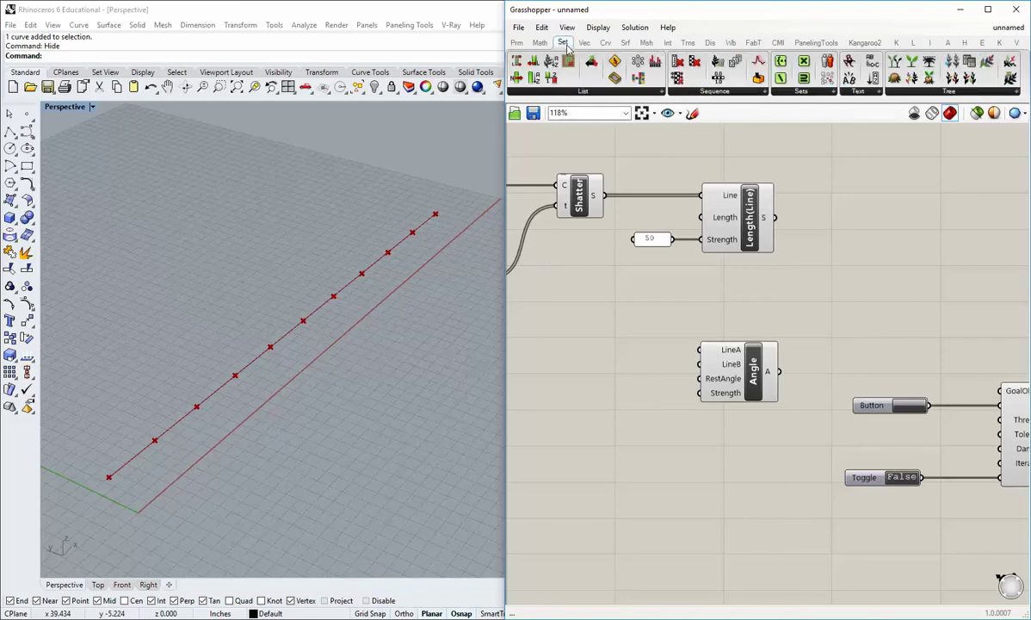
{"action": "left_click", "coordinate": [555, 92]}
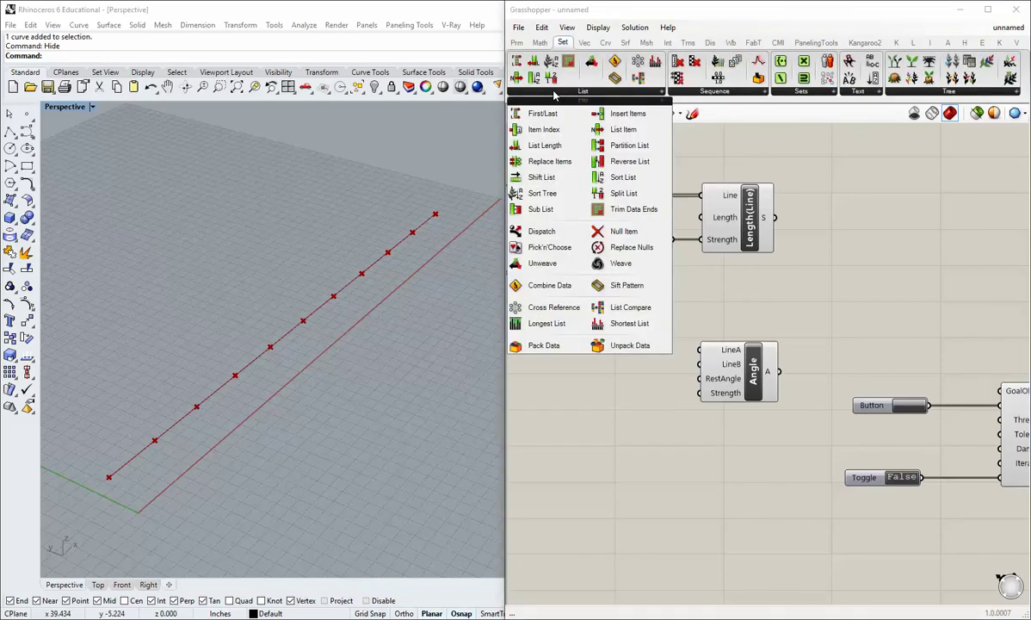
{"action": "left_click", "coordinate": [533, 177]}
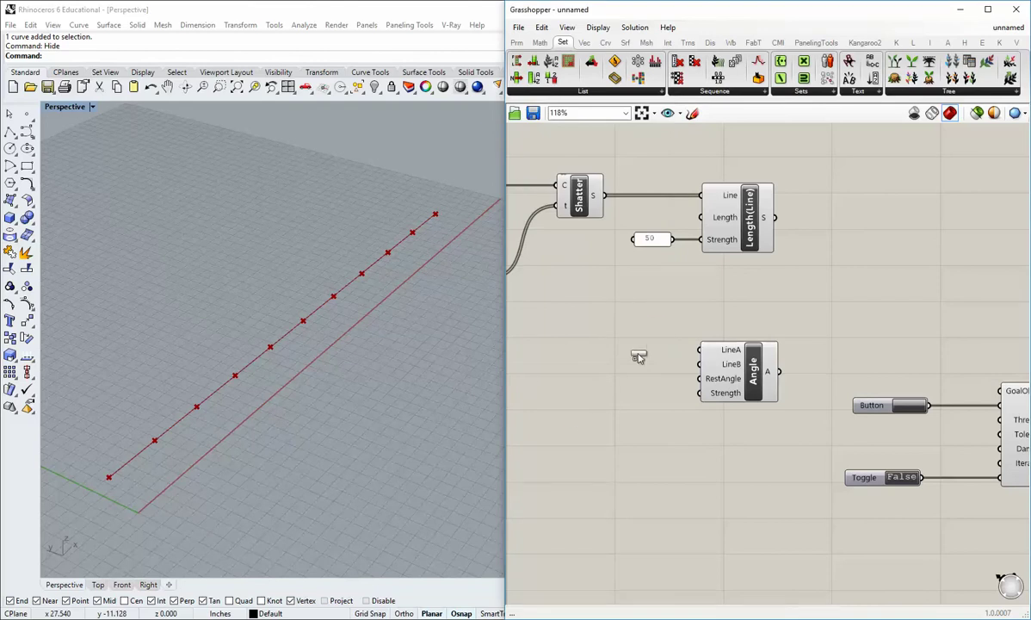
{"action": "left_click", "coordinate": [638, 353]}
{"action": "left_click_drag", "start_coordinate": [605, 195], "coordinate": [613, 337]}
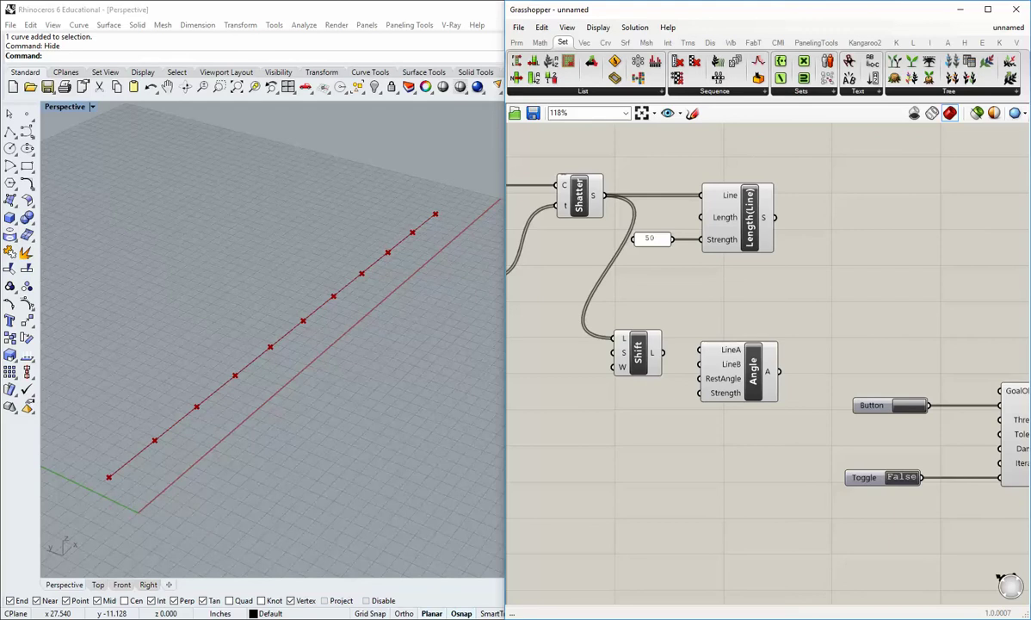
Step: Set the Shift List's W input to False, move the component slightly down and left, and compare its segments with the Shatter output
{"action": "right_click", "coordinate": [620, 370]}
{"action": "mouse_move", "coordinate": [686, 488]}
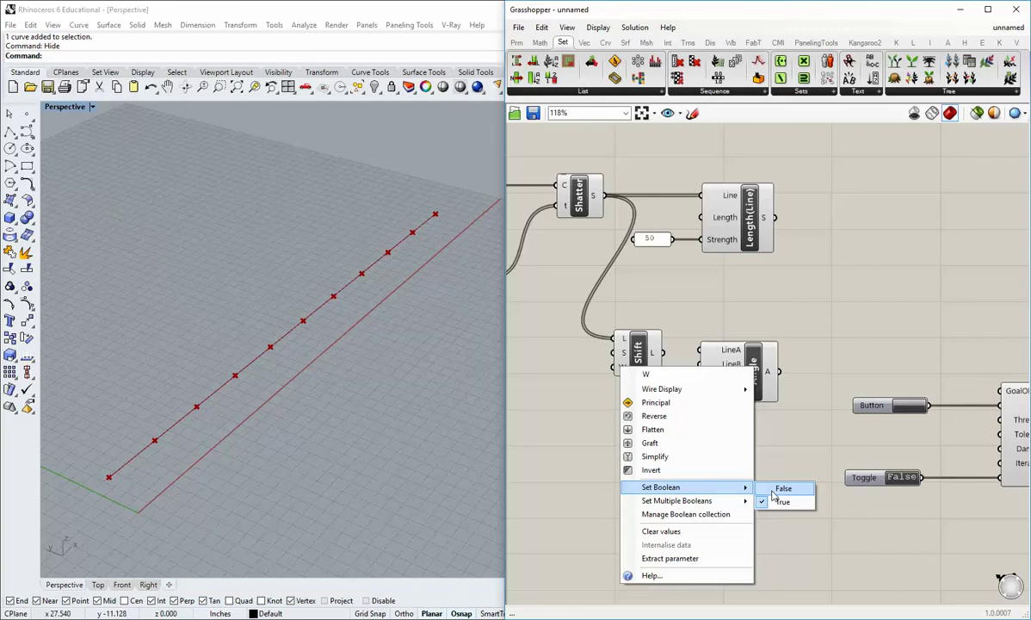
{"action": "left_click", "coordinate": [778, 489]}
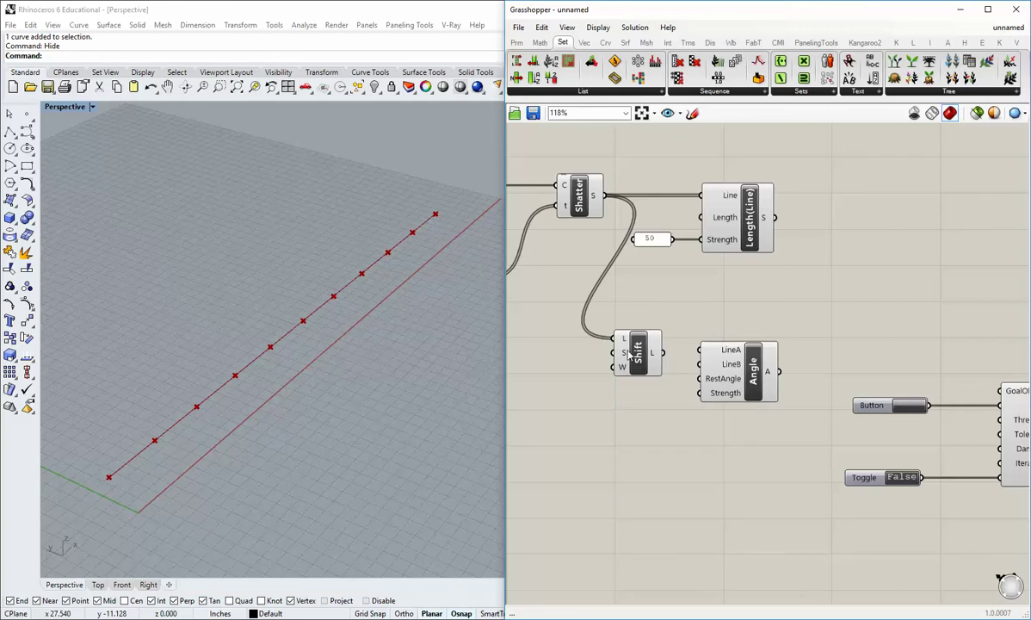
{"action": "left_click_drag", "start_coordinate": [635, 362], "coordinate": [627, 381]}
{"action": "right_click", "coordinate": [616, 388]}
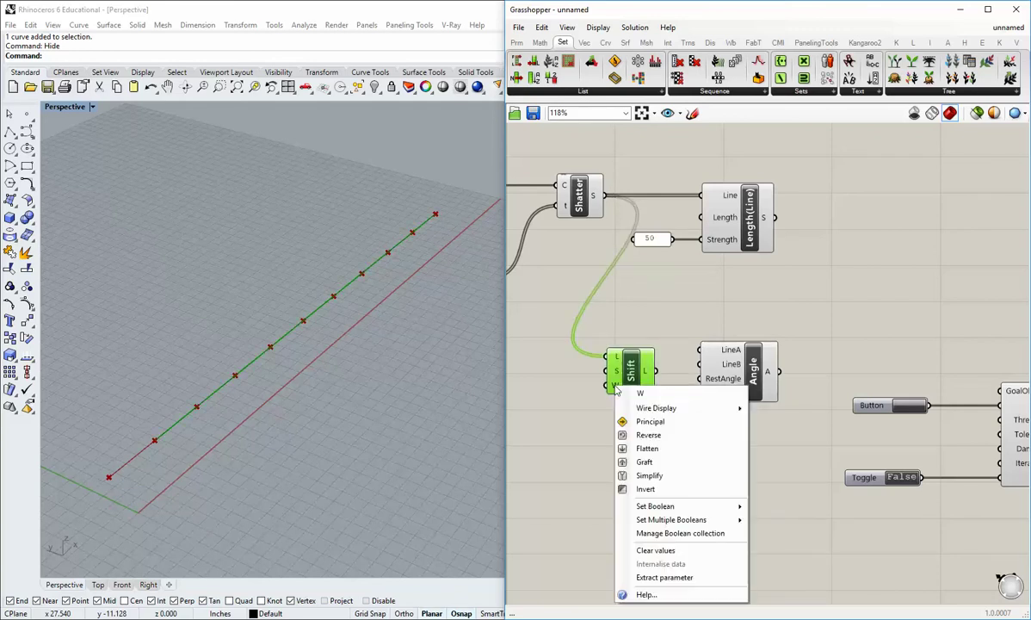
{"action": "mouse_move", "coordinate": [659, 507]}
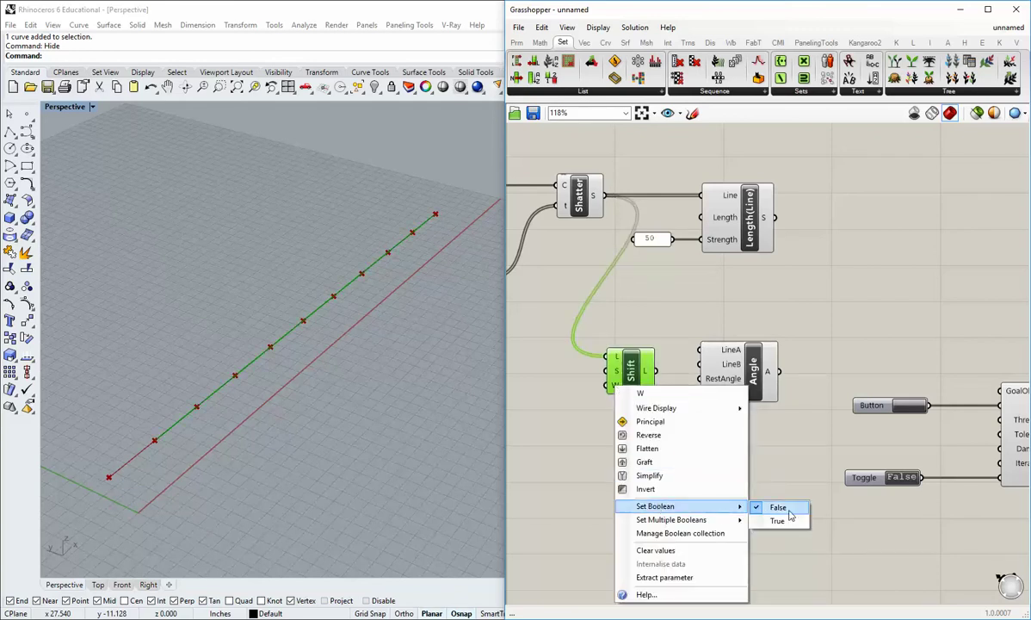
{"action": "left_click", "coordinate": [575, 401]}
{"action": "right_click_drag", "start_coordinate": [646, 381], "coordinate": [611, 442]}
{"action": "left_click", "coordinate": [624, 405]}
{"action": "left_click_drag", "start_coordinate": [608, 413], "coordinate": [586, 405]}
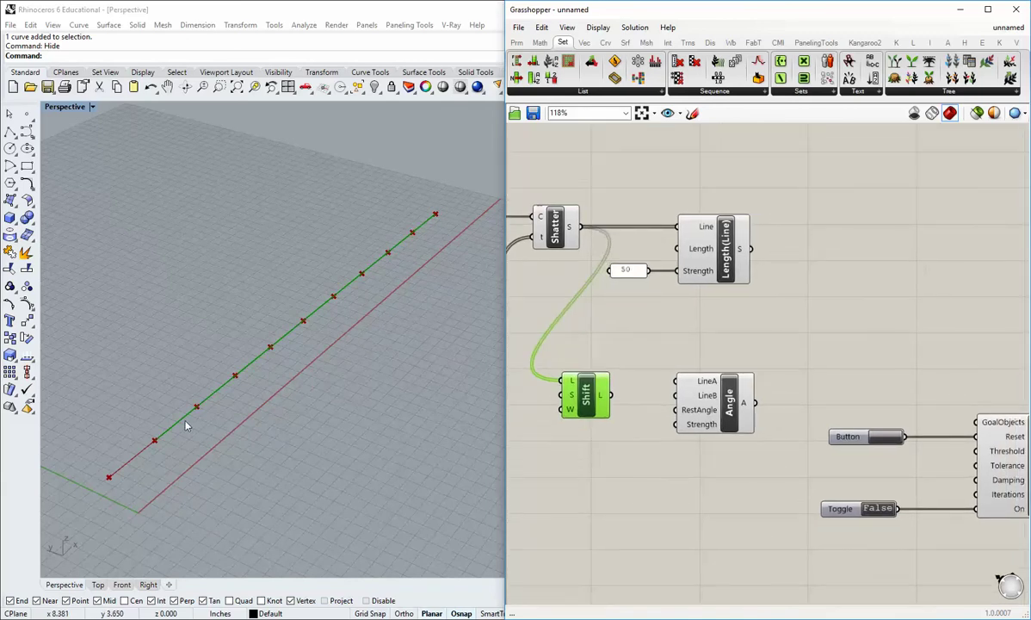
{"action": "left_click", "coordinate": [561, 224]}
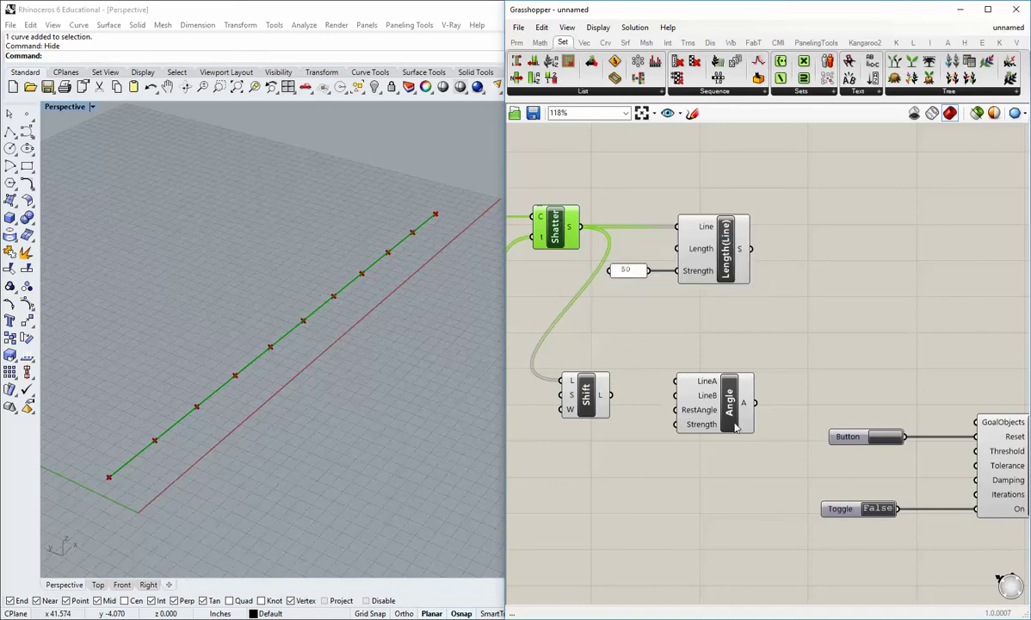
Step: Add a Shortest List component between the Shift List and the Angle goal
{"action": "scroll", "coordinate": [729, 465], "scroll_direction": "down", "scroll_amount": 2}
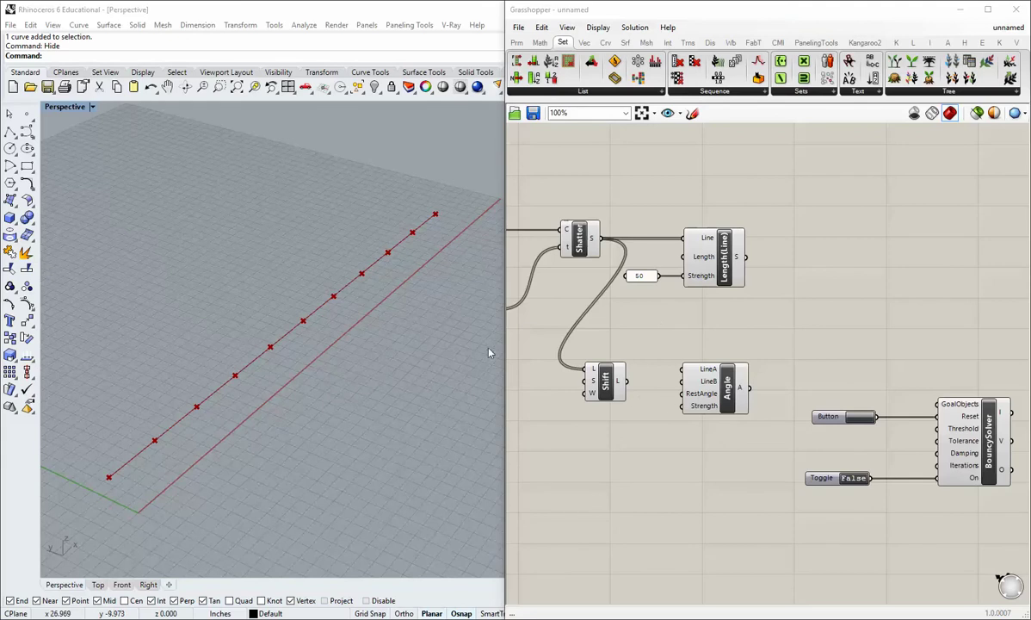
{"action": "left_click", "coordinate": [580, 91]}
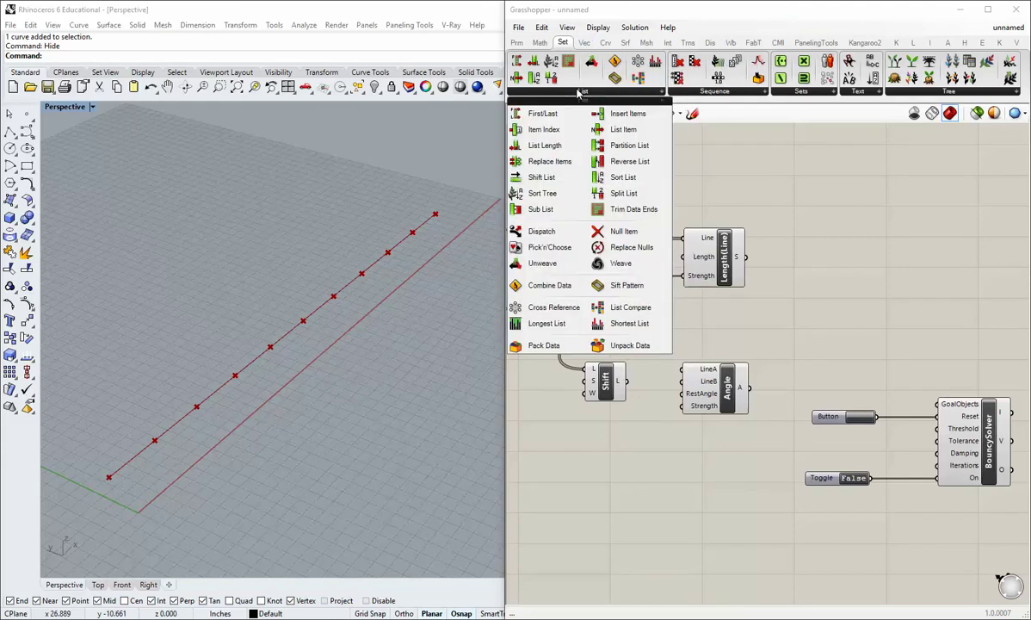
{"action": "left_click", "coordinate": [626, 327]}
{"action": "left_click", "coordinate": [665, 345]}
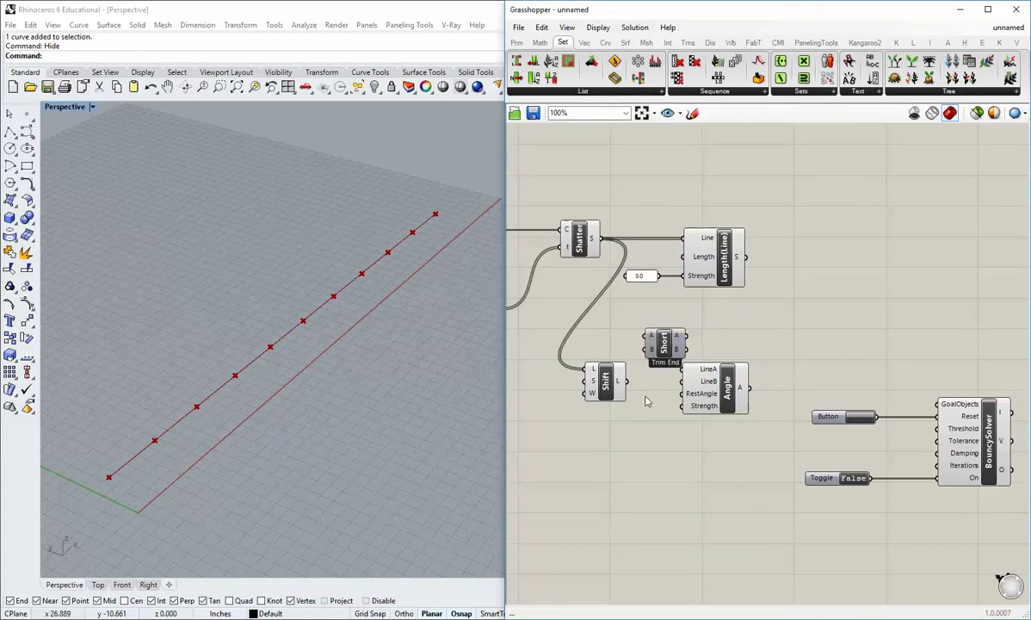
Step: Move both goals and the solver group to the right, and position Shortest List in the gap beside Shift List
{"action": "right_click_drag", "start_coordinate": [654, 403], "coordinate": [656, 384]}
{"action": "scroll", "coordinate": [762, 420], "scroll_direction": "down", "scroll_amount": 1}
{"action": "left_click_drag", "start_coordinate": [973, 485], "coordinate": [724, 262]}
{"action": "left_click_drag", "start_coordinate": [727, 269], "coordinate": [796, 271]}
{"action": "left_click", "coordinate": [690, 380]}
{"action": "scroll", "coordinate": [693, 353], "scroll_direction": "up", "scroll_amount": 2}
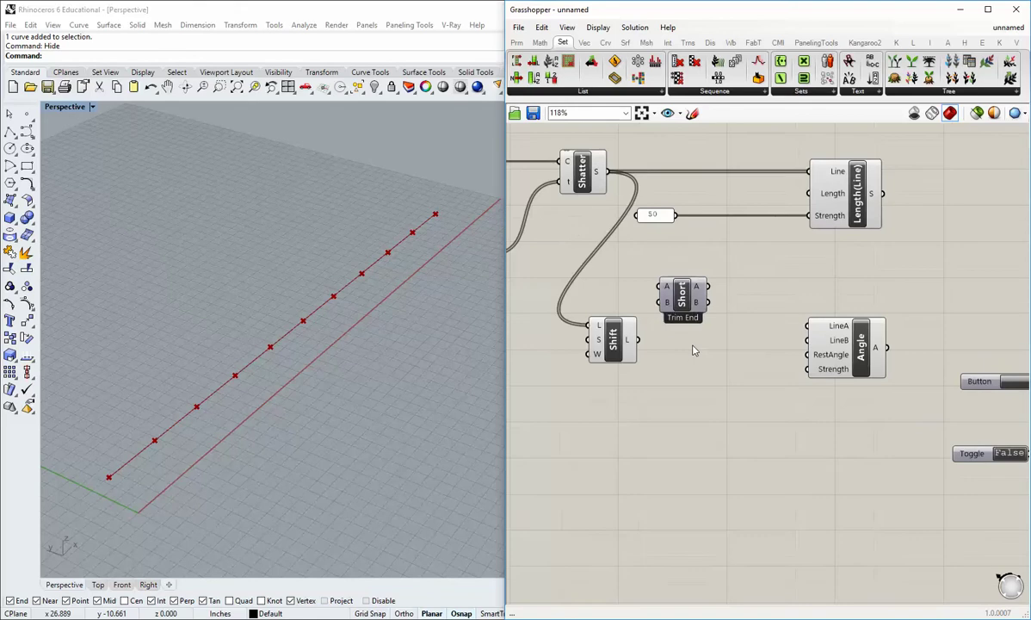
{"action": "left_click_drag", "start_coordinate": [682, 297], "coordinate": [711, 315]}
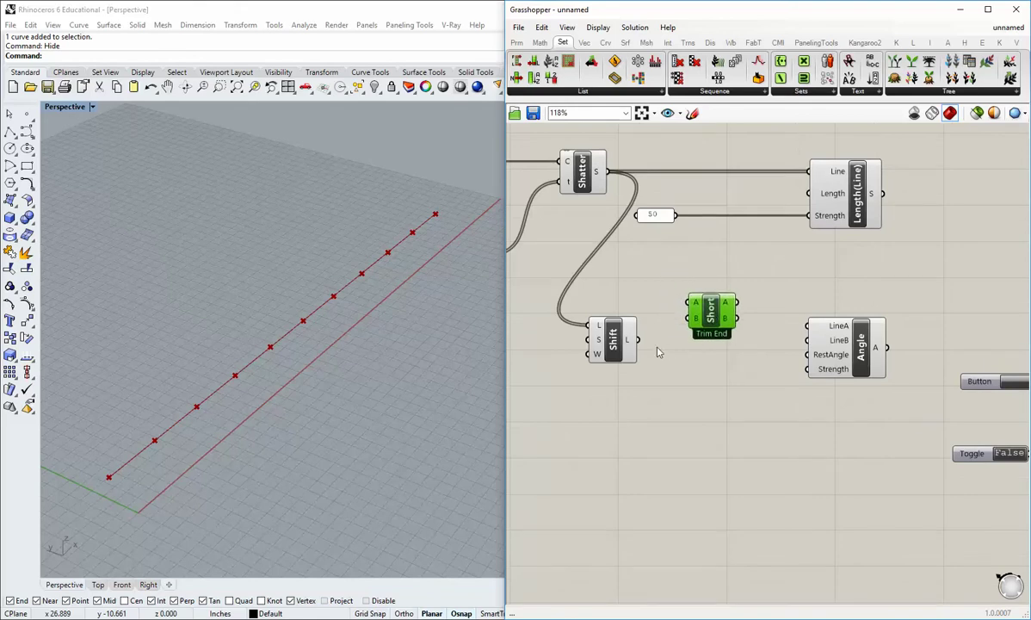
Step: Wire the Shatter segments into Shortest List's A input and the Shift List output into its B input
{"action": "left_click_drag", "start_coordinate": [637, 339], "coordinate": [688, 319]}
{"action": "left_click_drag", "start_coordinate": [608, 171], "coordinate": [699, 336]}
{"action": "left_click", "coordinate": [704, 371]}
{"action": "right_click_drag", "start_coordinate": [718, 374], "coordinate": [690, 373]}
{"action": "scroll", "coordinate": [690, 366], "scroll_direction": "up", "scroll_amount": 1}
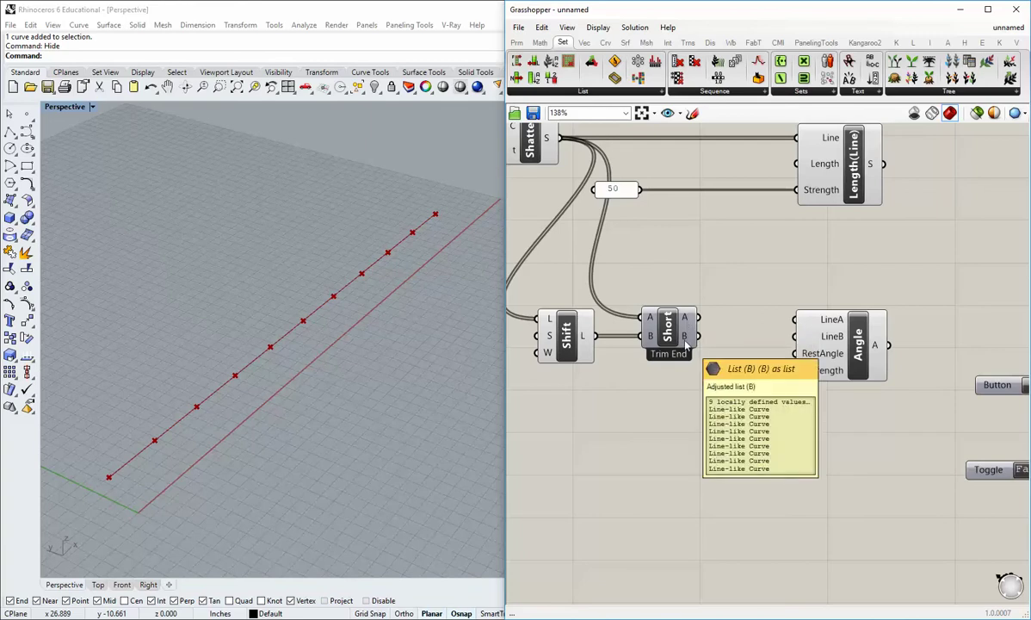
Step: Connect Shortest List's A output to the Angle goal's LineA and its B output to LineB
{"action": "right_click_drag", "start_coordinate": [736, 355], "coordinate": [732, 371]}
{"action": "left_click_drag", "start_coordinate": [694, 332], "coordinate": [801, 336]}
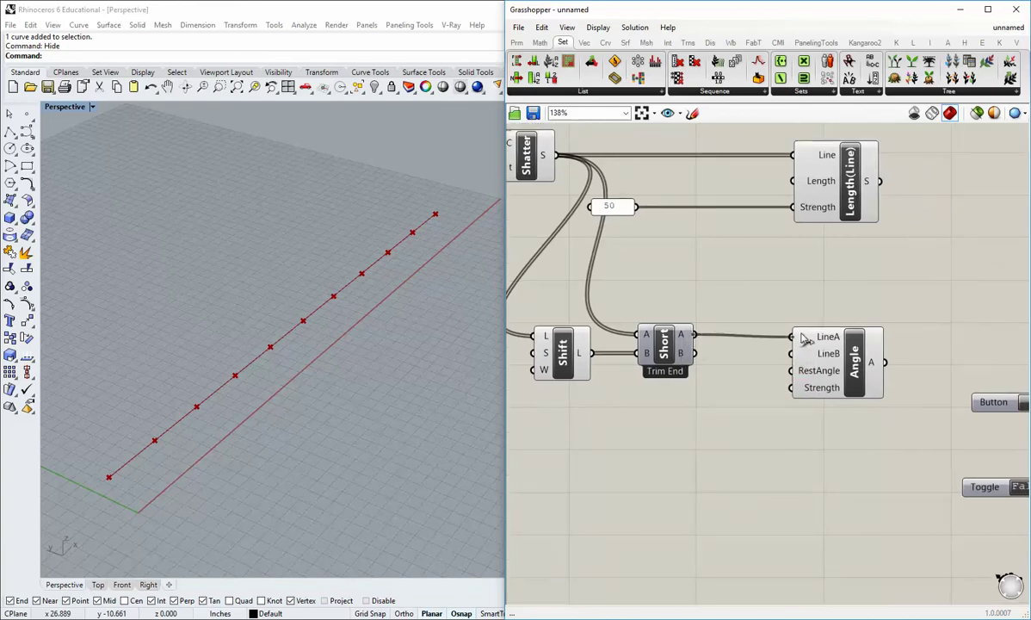
{"action": "left_click_drag", "start_coordinate": [694, 353], "coordinate": [784, 359]}
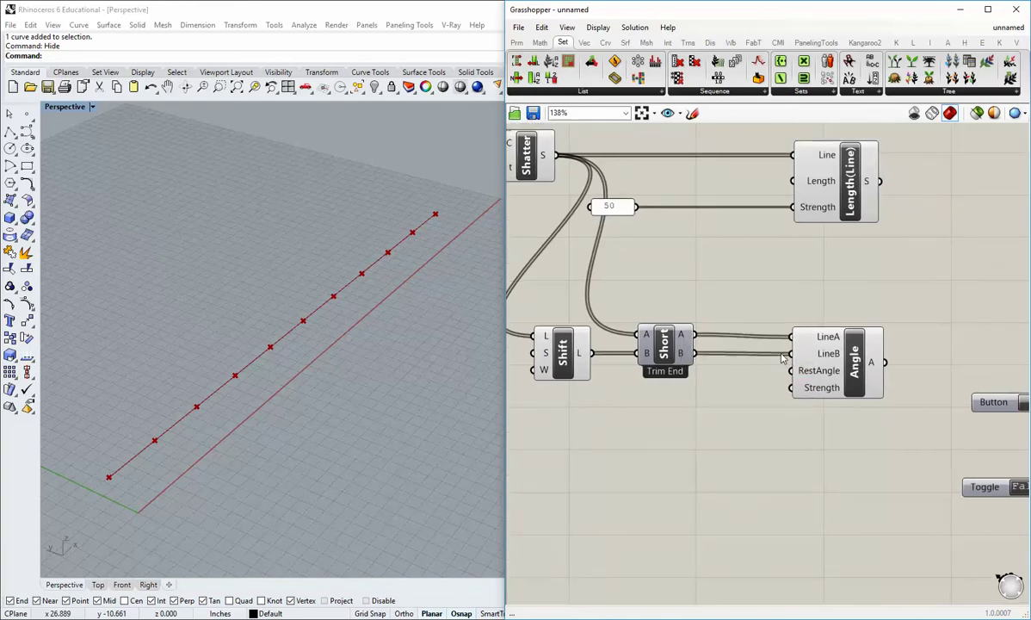
Step: Add a panel containing 0 wired to the Angle goal's RestAngle input, shrink it and place it beside that input
{"action": "scroll", "coordinate": [740, 413], "scroll_direction": "down", "scroll_amount": 2}
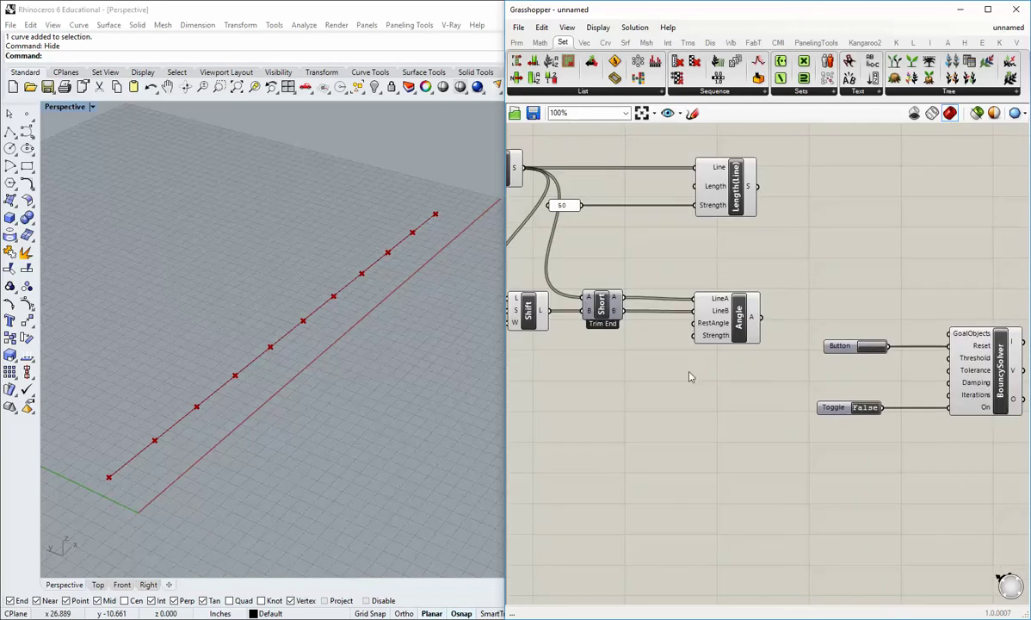
{"action": "mouse_move", "coordinate": [713, 329]}
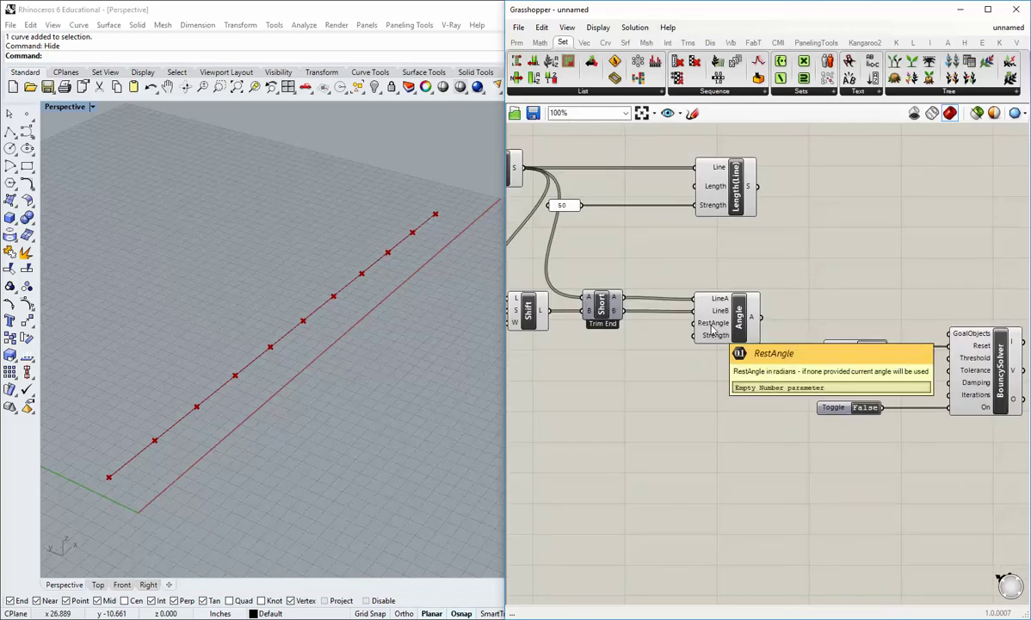
{"action": "left_click", "coordinate": [515, 43]}
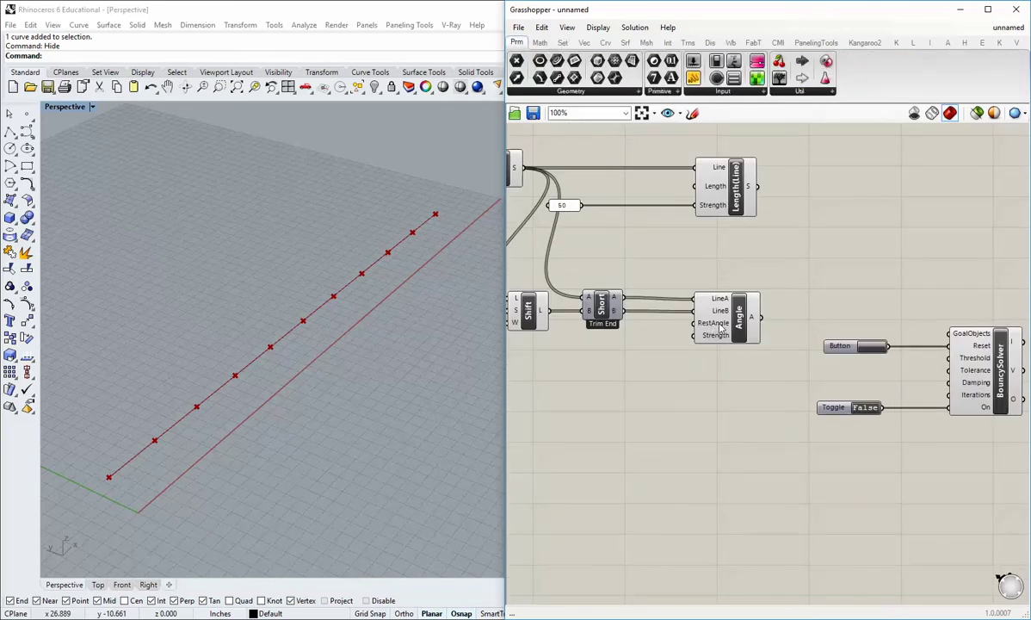
{"action": "mouse_move", "coordinate": [720, 328]}
{"action": "left_click_drag", "start_coordinate": [694, 79], "coordinate": [692, 323]}
{"action": "double_click", "coordinate": [616, 420]}
{"action": "type", "text": "0"}
{"action": "left_click", "coordinate": [683, 403]}
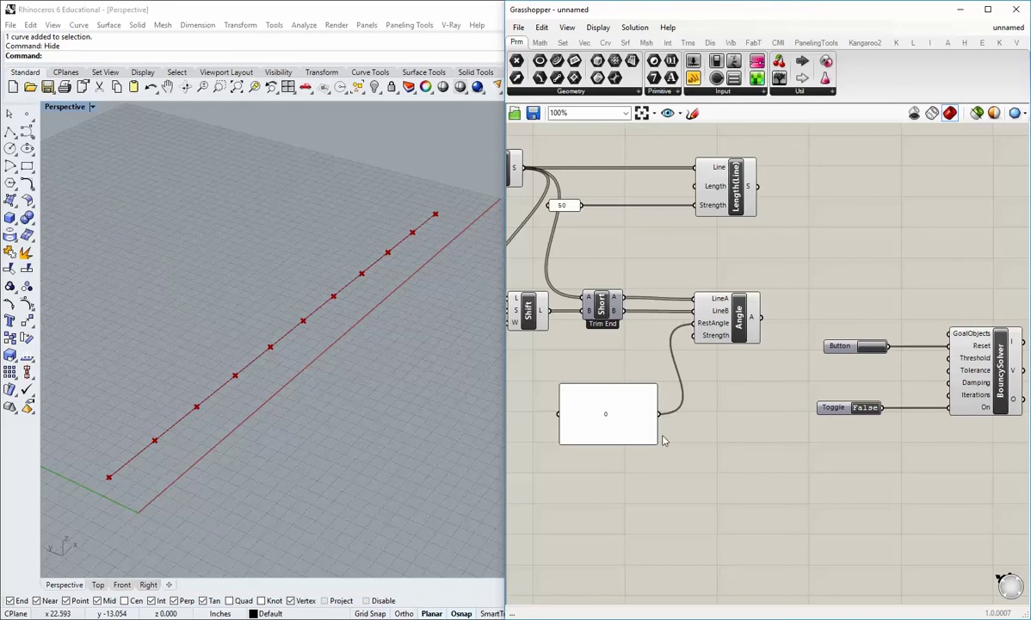
{"action": "left_click_drag", "start_coordinate": [654, 441], "coordinate": [660, 326]}
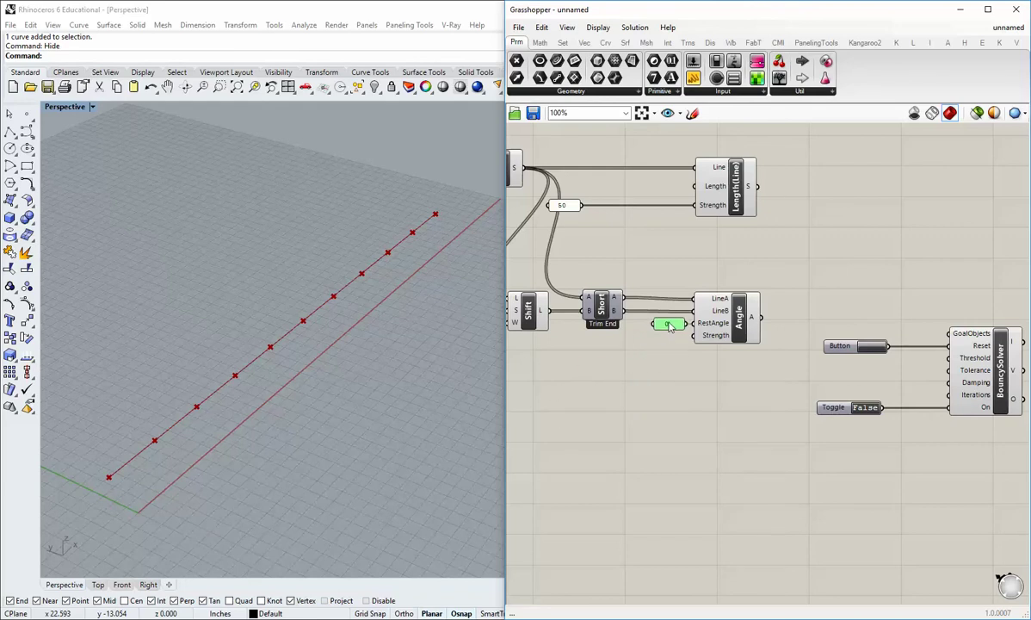
{"action": "left_click", "coordinate": [710, 392]}
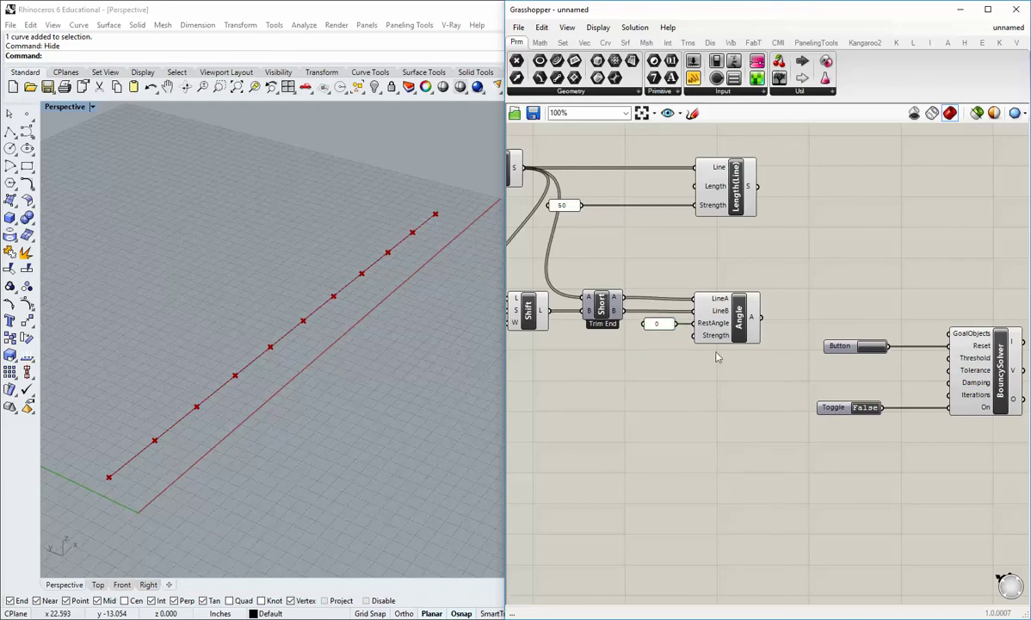
Step: Add a second panel containing 100, wire it to the Angle goal's Strength input and shrink it
{"action": "left_click_drag", "start_coordinate": [652, 74], "coordinate": [594, 398]}
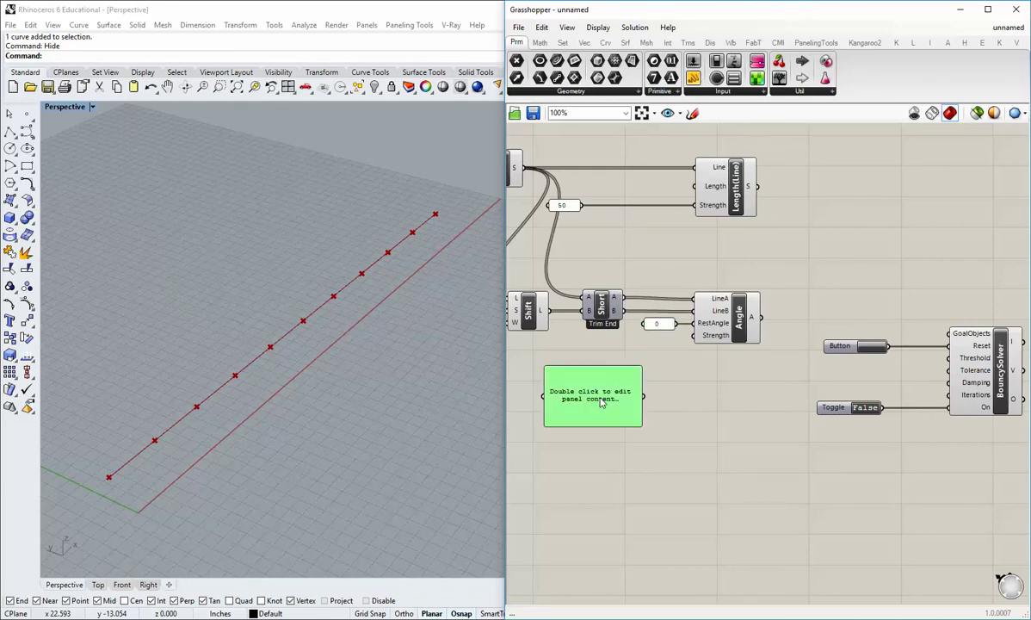
{"action": "double_click", "coordinate": [594, 399]}
{"action": "type", "text": "100"}
{"action": "left_click", "coordinate": [647, 403]}
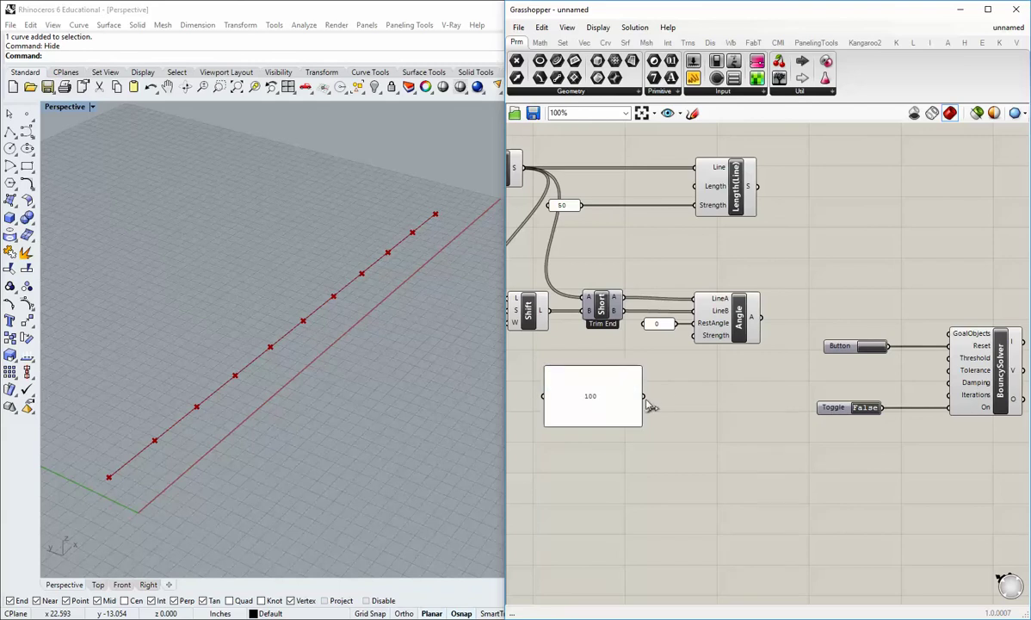
{"action": "left_click_drag", "start_coordinate": [644, 396], "coordinate": [694, 334]}
{"action": "left_click_drag", "start_coordinate": [644, 431], "coordinate": [642, 373]}
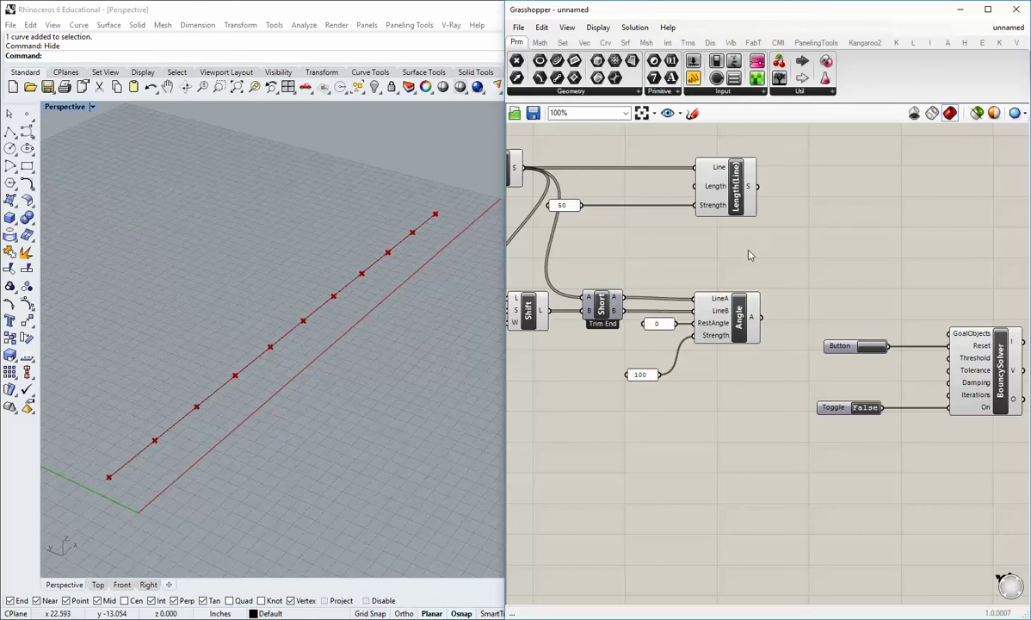
Step: Move the Button and Boolean Toggle down to clear space in front of the BouncySolver
{"action": "scroll", "coordinate": [747, 263], "scroll_direction": "down", "scroll_amount": 1}
{"action": "right_click_drag", "start_coordinate": [727, 284], "coordinate": [687, 290]}
{"action": "left_click_drag", "start_coordinate": [723, 414], "coordinate": [667, 325]}
{"action": "left_click_drag", "start_coordinate": [715, 380], "coordinate": [714, 406]}
{"action": "left_click", "coordinate": [721, 306]}
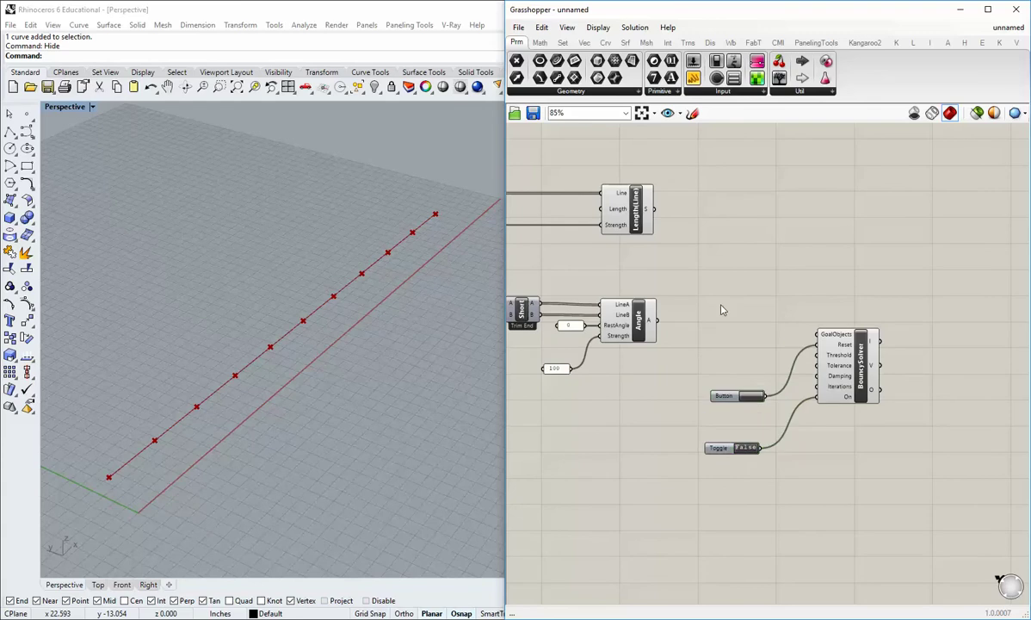
Step: Add a Kangaroo2 Grab component above the BouncySolver, to the right of the Length(Line) goal
{"action": "left_click", "coordinate": [861, 43]}
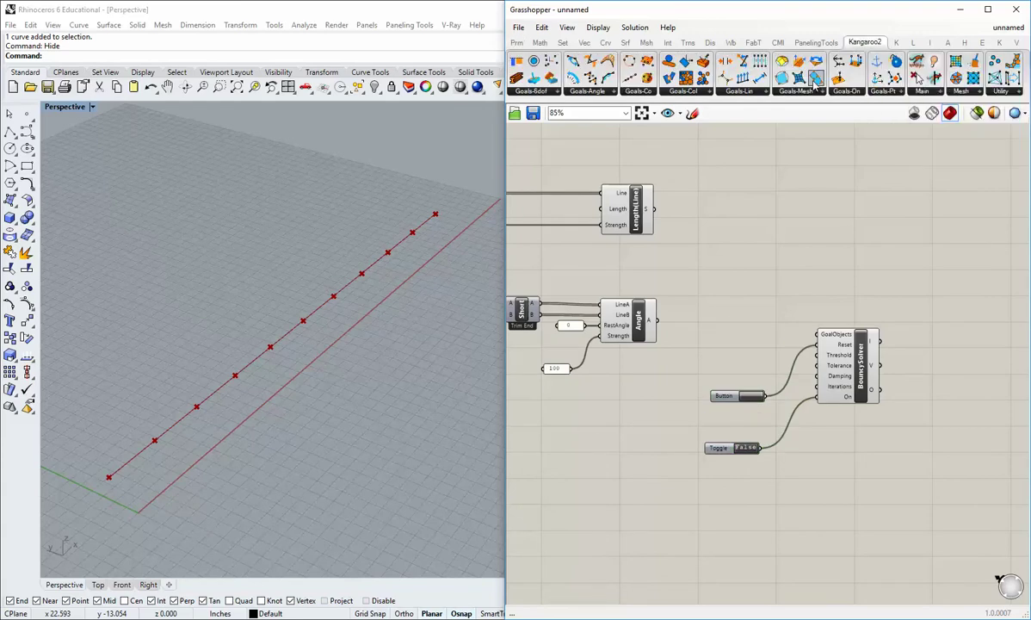
{"action": "left_click", "coordinate": [922, 92]}
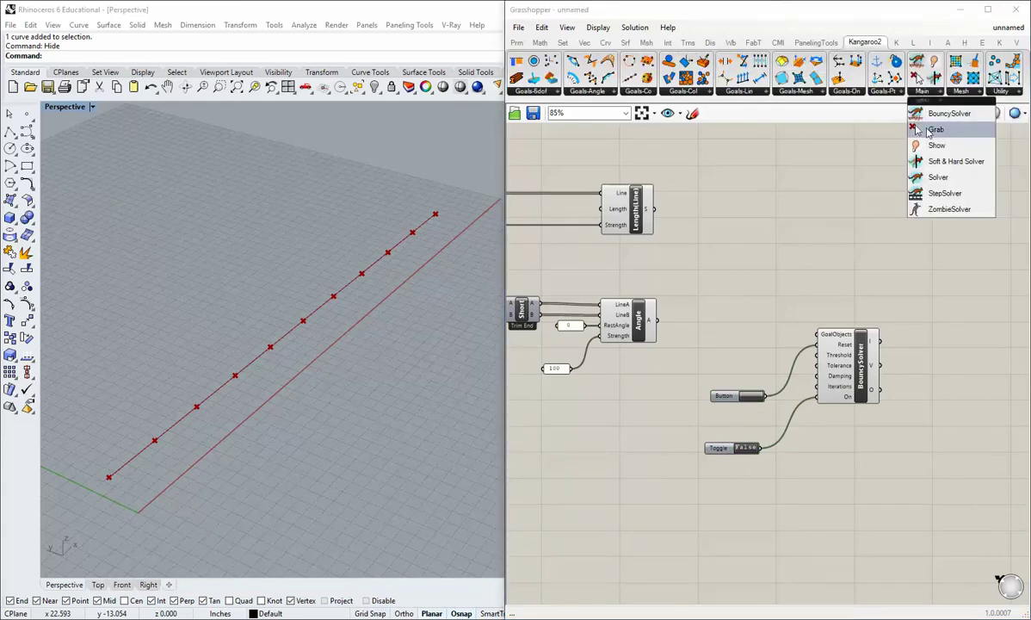
{"action": "left_click", "coordinate": [928, 130]}
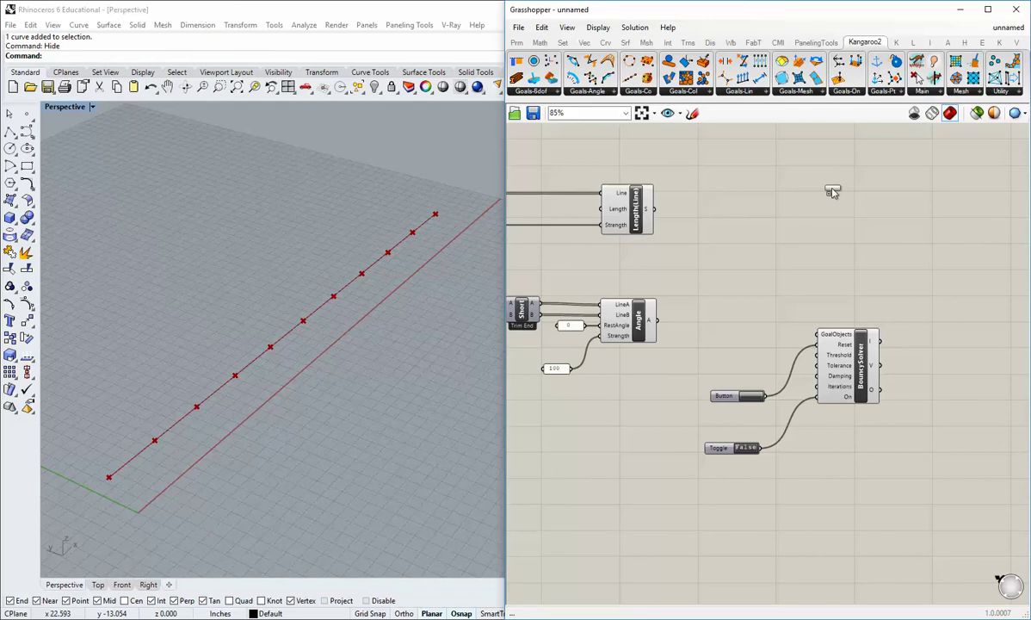
{"action": "left_click", "coordinate": [731, 245]}
{"action": "left_click_drag", "start_coordinate": [745, 261], "coordinate": [789, 225]}
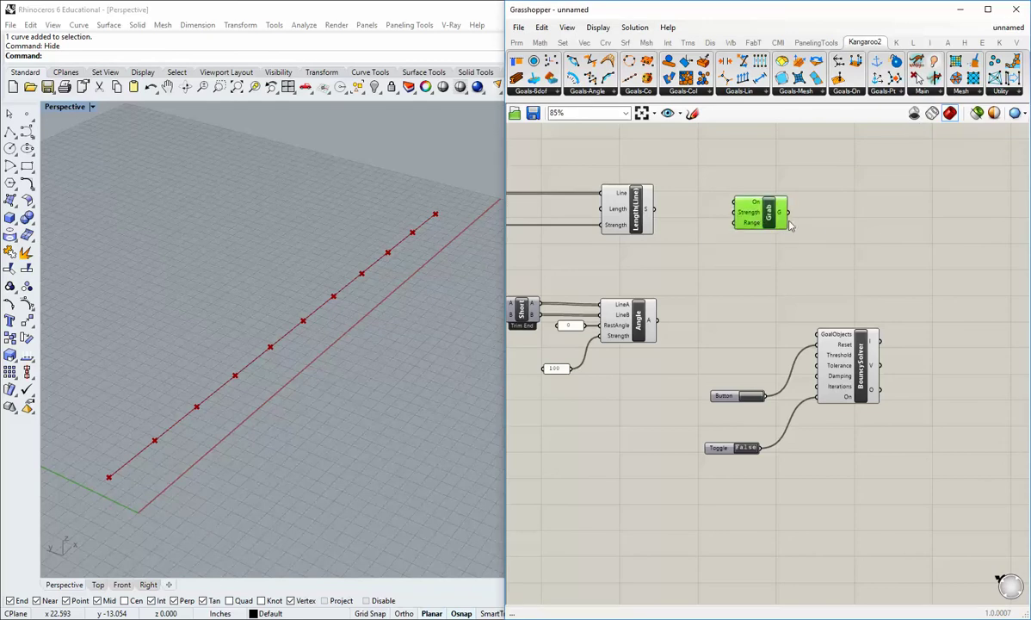
{"action": "scroll", "coordinate": [784, 226], "scroll_direction": "up", "scroll_amount": 2}
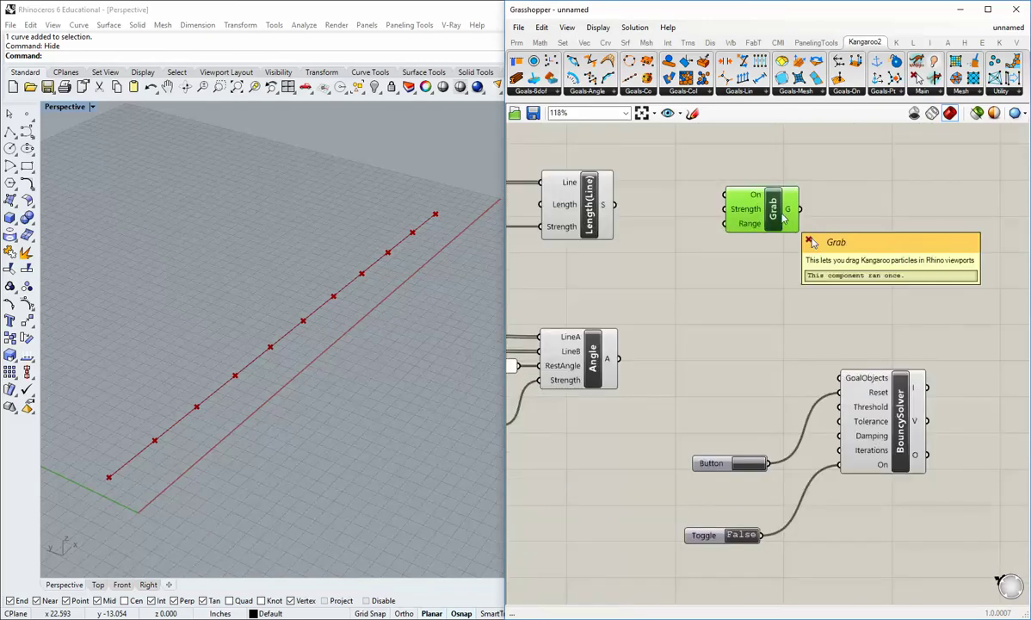
{"action": "right_click_drag", "start_coordinate": [307, 308], "coordinate": [320, 338]}
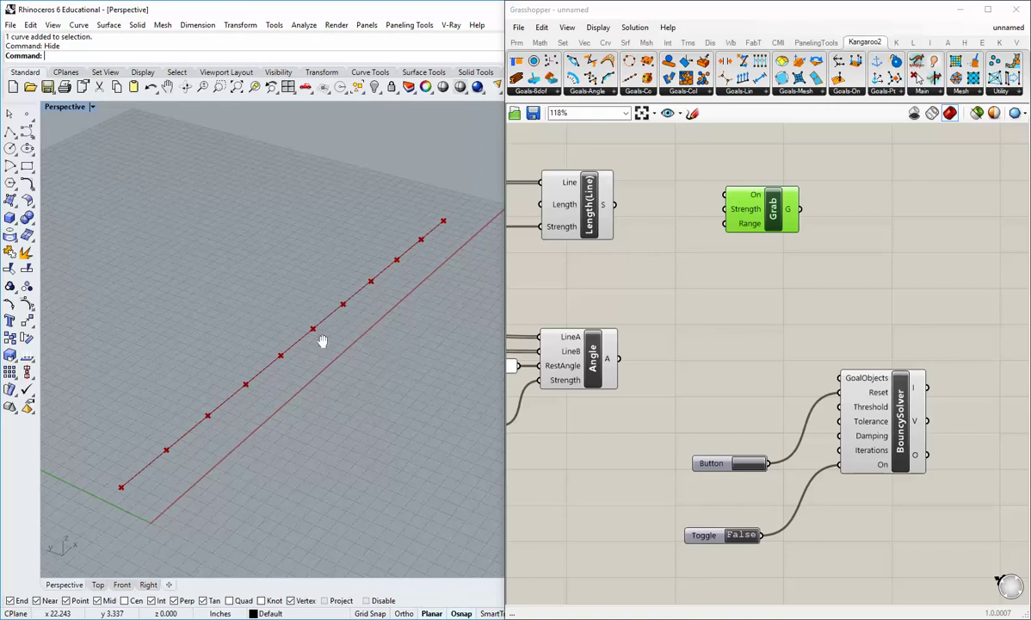
Step: Connect the Grab, Length(Line) and Angle outputs together into the BouncySolver's GoalObjects input
{"action": "left_click_drag", "start_coordinate": [800, 210], "coordinate": [839, 378]}
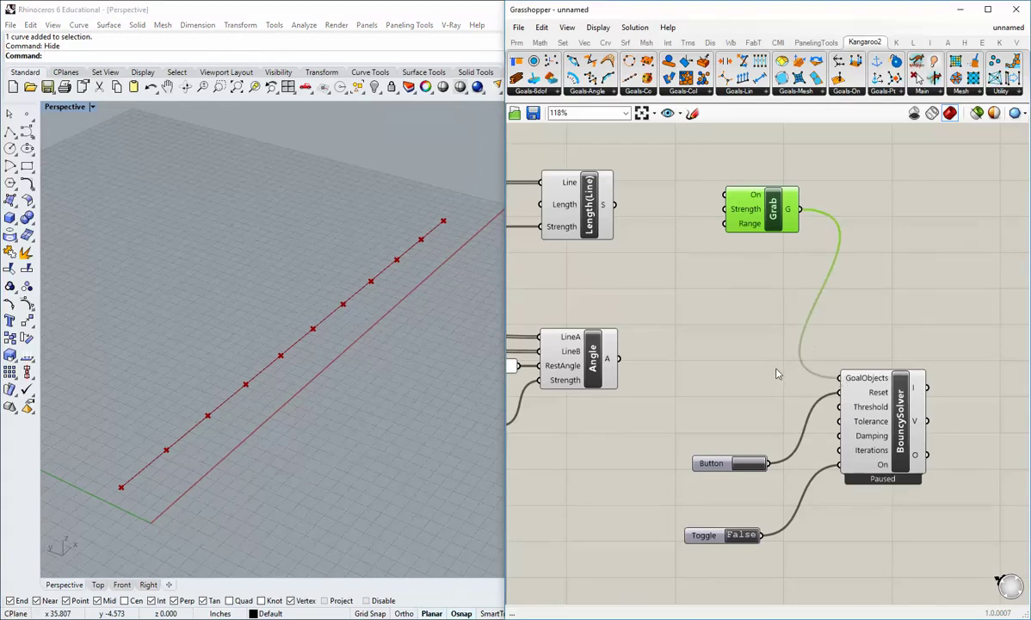
{"action": "scroll", "coordinate": [726, 344], "scroll_direction": "down", "scroll_amount": 1}
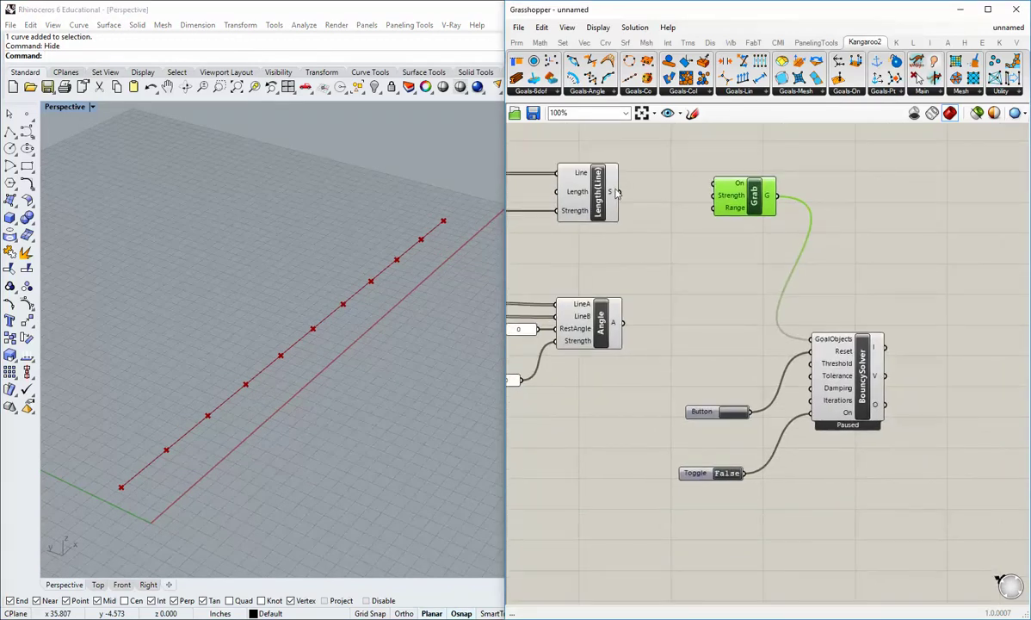
{"action": "left_click_drag", "start_coordinate": [616, 192], "coordinate": [811, 339], "text": "shift"}
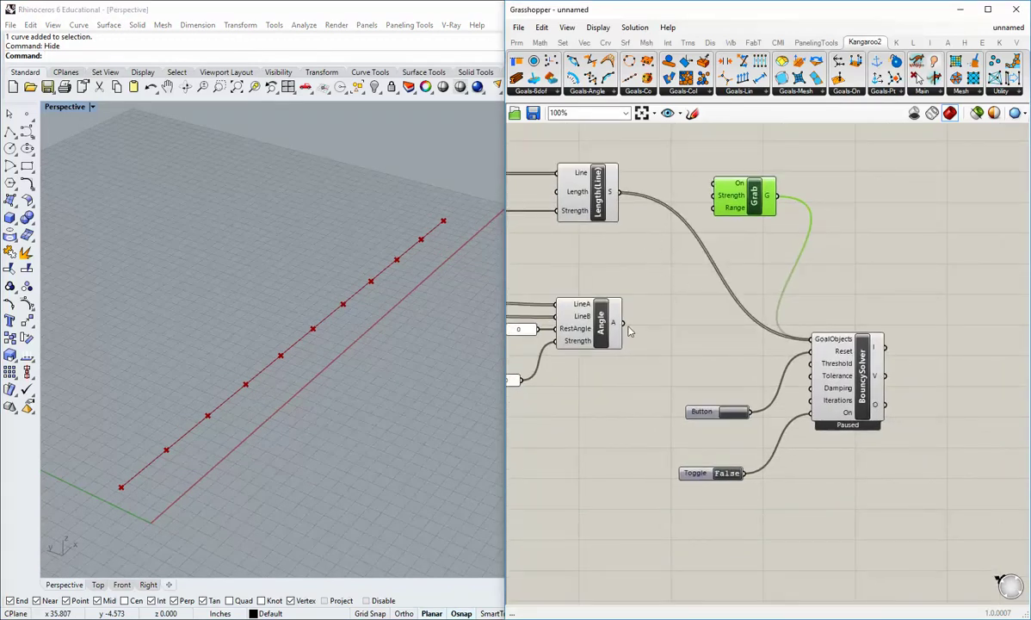
{"action": "left_click_drag", "start_coordinate": [613, 323], "coordinate": [816, 344], "text": "shift"}
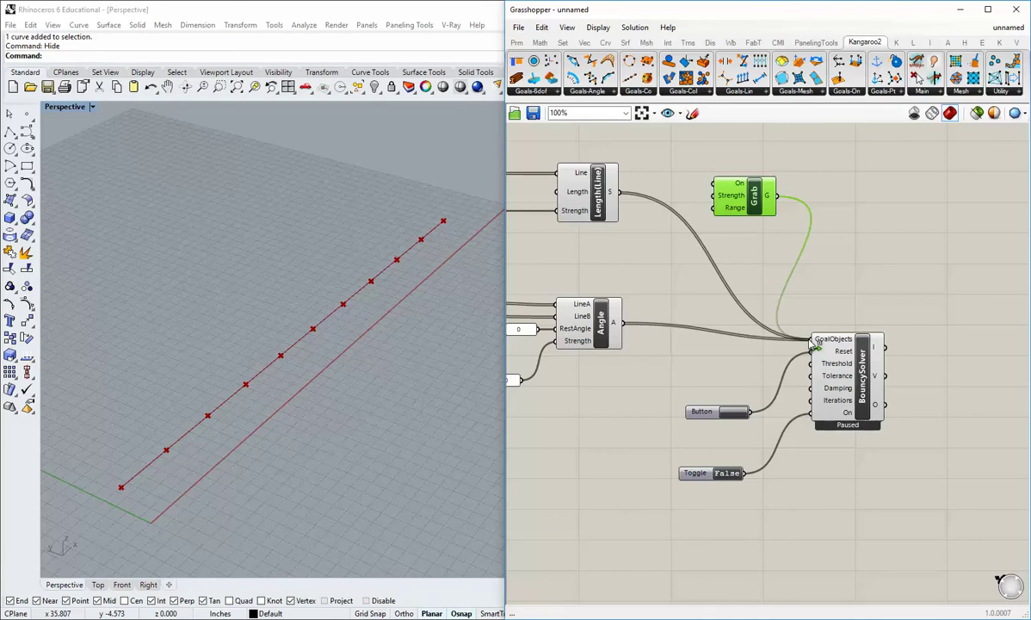
Step: Switch the solver's Boolean Toggle to True and reset the simulation with the Button
{"action": "double_click", "coordinate": [728, 474]}
{"action": "left_click", "coordinate": [733, 416]}
{"action": "right_click_drag", "start_coordinate": [607, 278], "coordinate": [658, 285]}
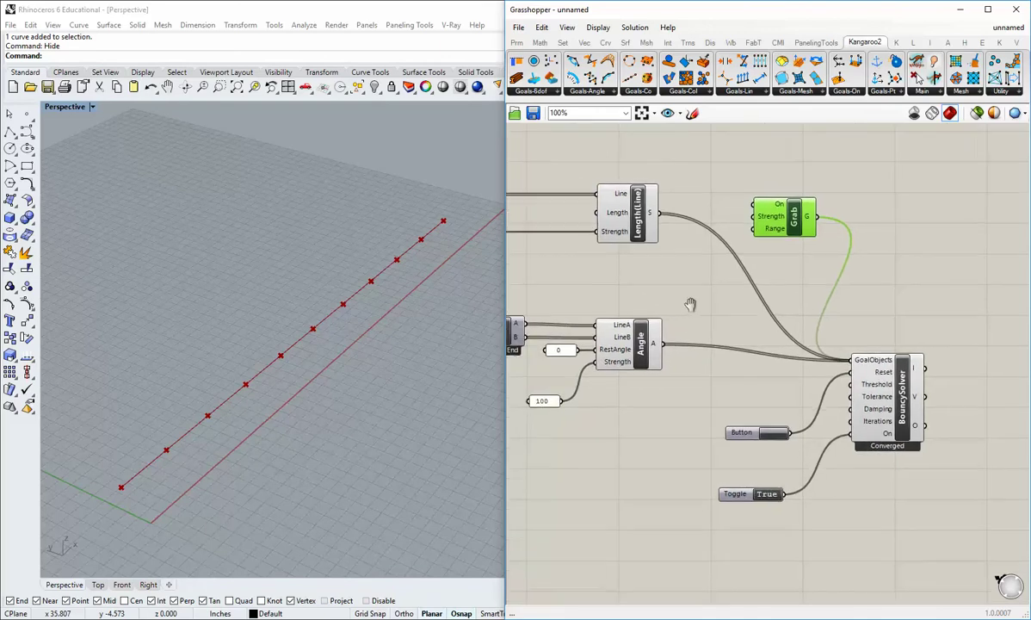
Step: Pull the middle points of the simulated line up and down in the Rhino viewport to test the Grab goal
{"action": "right_click_drag", "start_coordinate": [406, 358], "coordinate": [363, 355]}
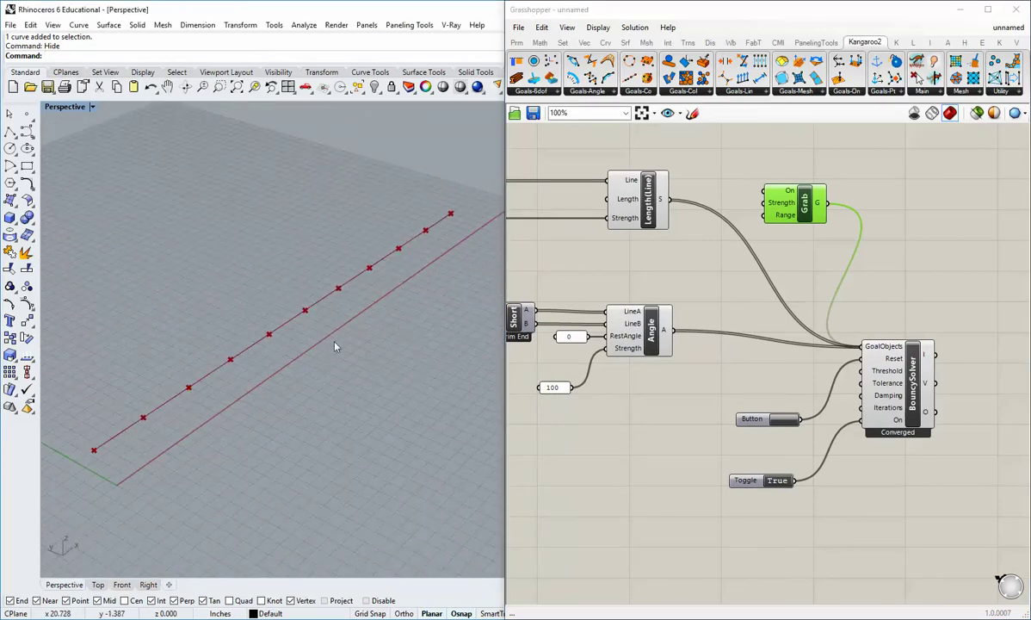
{"action": "right_click_drag", "start_coordinate": [639, 367], "coordinate": [712, 398]}
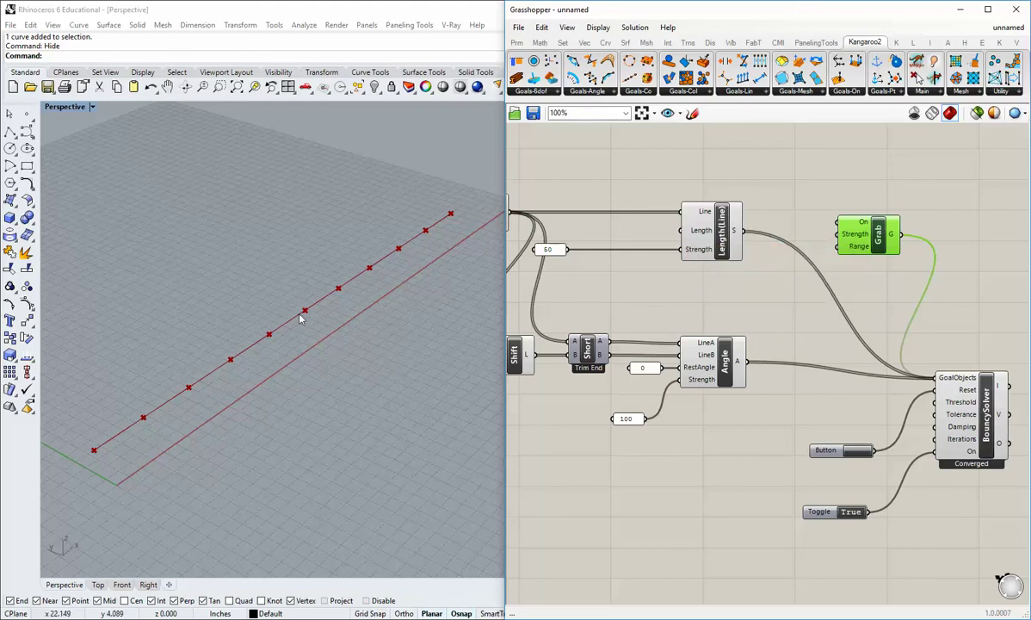
{"action": "left_click_drag", "start_coordinate": [305, 311], "coordinate": [317, 337]}
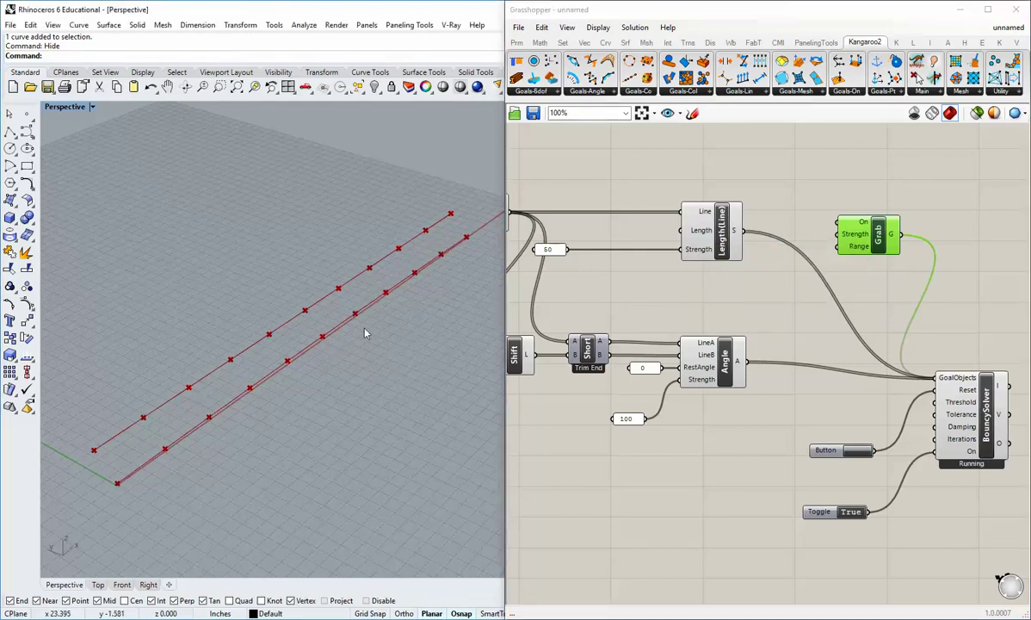
{"action": "left_click_drag", "start_coordinate": [324, 343], "coordinate": [297, 265]}
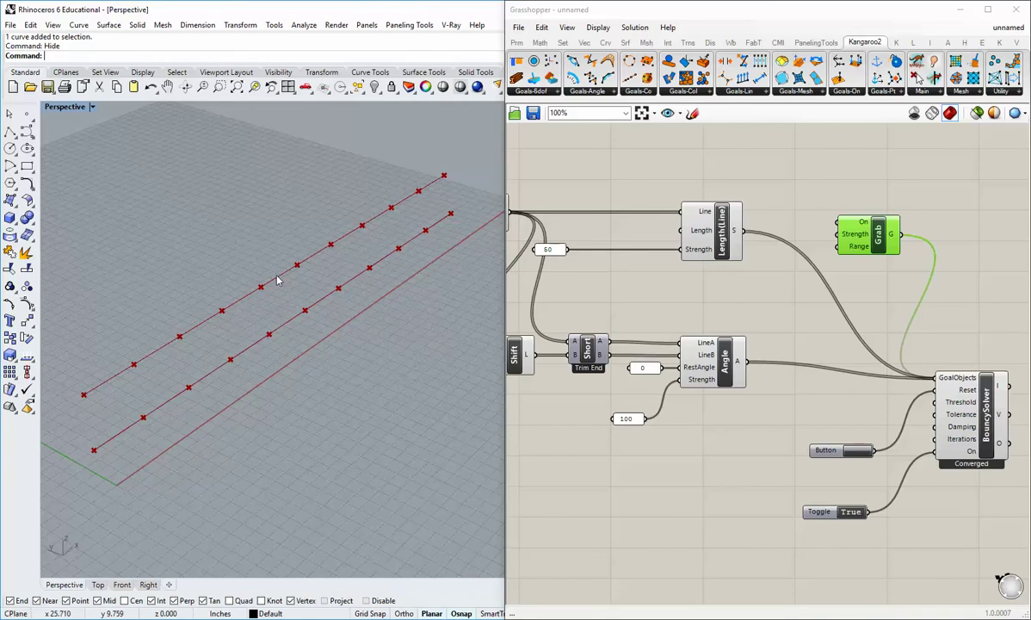
{"action": "left_click_drag", "start_coordinate": [297, 265], "coordinate": [303, 359]}
Step: Turn off the preview of the Divide, Shatter and Shift components so only the simulated line shows
{"action": "right_click_drag", "start_coordinate": [661, 365], "coordinate": [945, 482]}
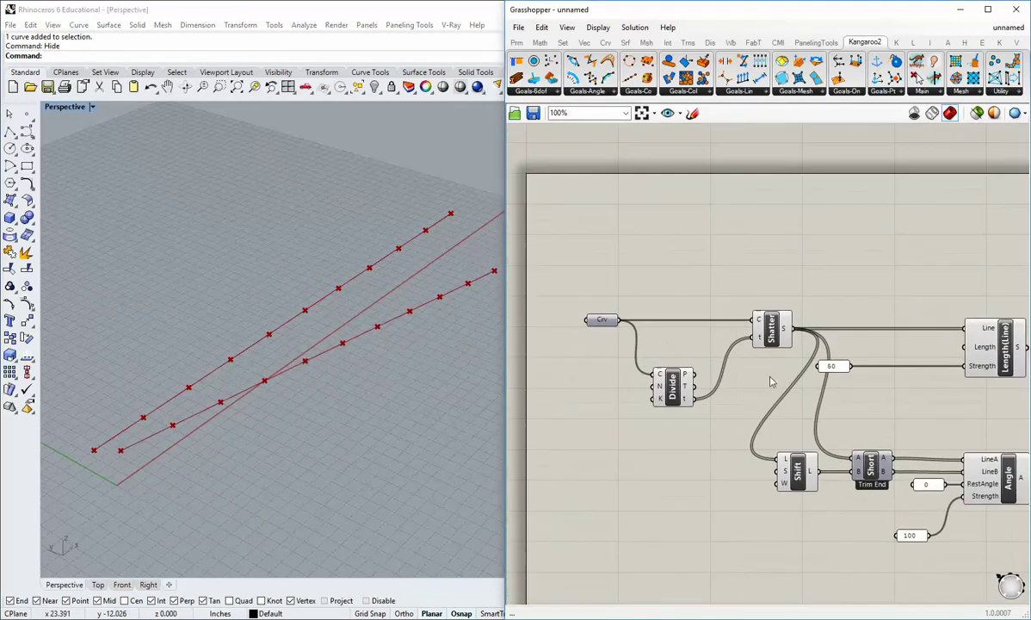
{"action": "left_click_drag", "start_coordinate": [773, 418], "coordinate": [674, 298]}
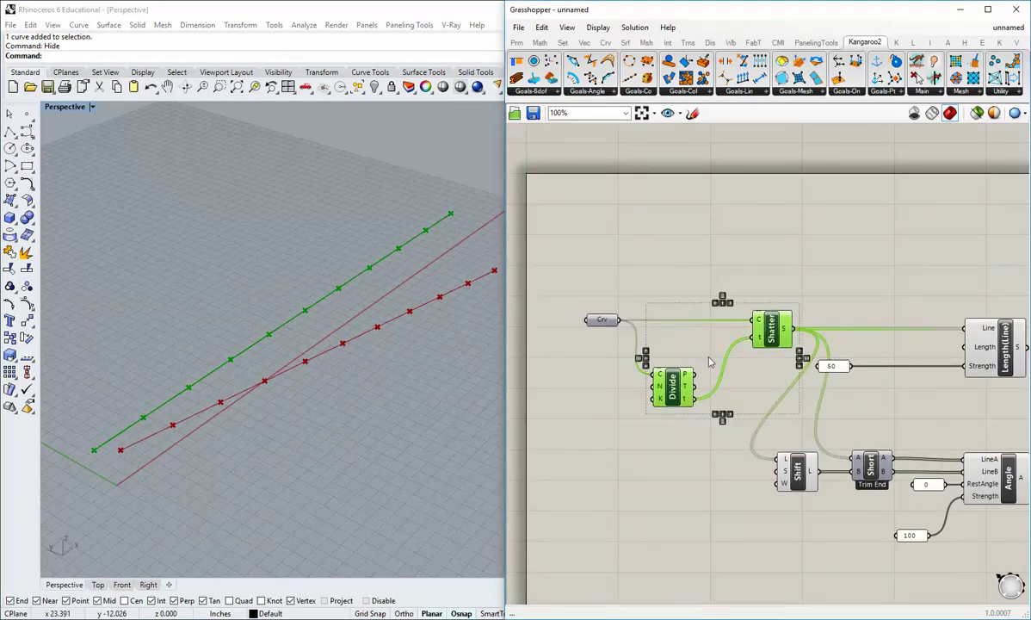
{"action": "middle_click", "coordinate": [709, 358]}
{"action": "left_click", "coordinate": [746, 320]}
{"action": "left_click", "coordinate": [755, 281]}
{"action": "right_click_drag", "start_coordinate": [765, 393], "coordinate": [646, 291]}
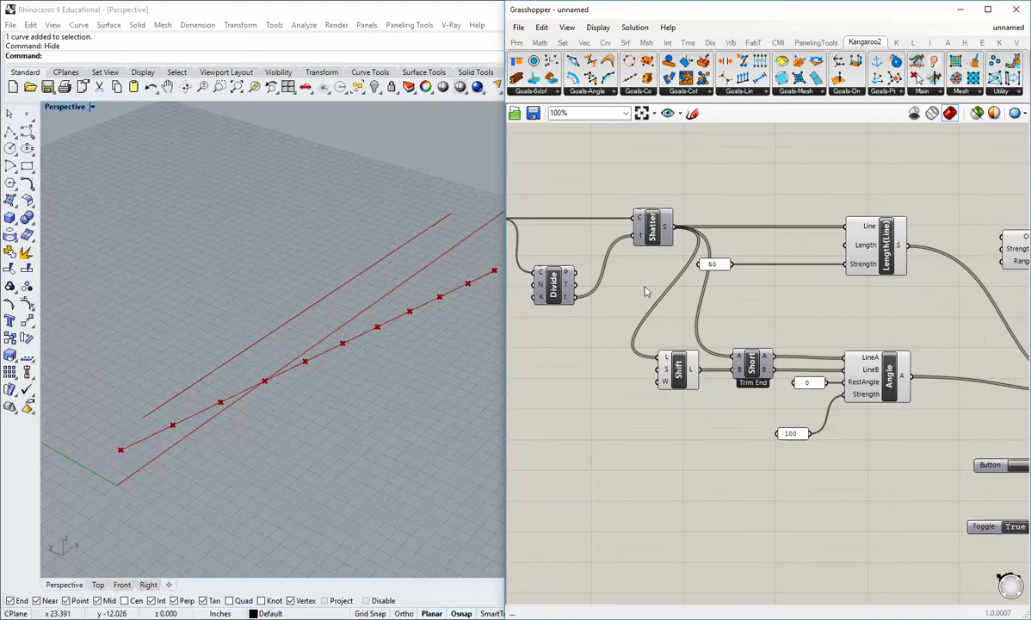
{"action": "right_click", "coordinate": [679, 375]}
{"action": "left_click", "coordinate": [715, 398]}
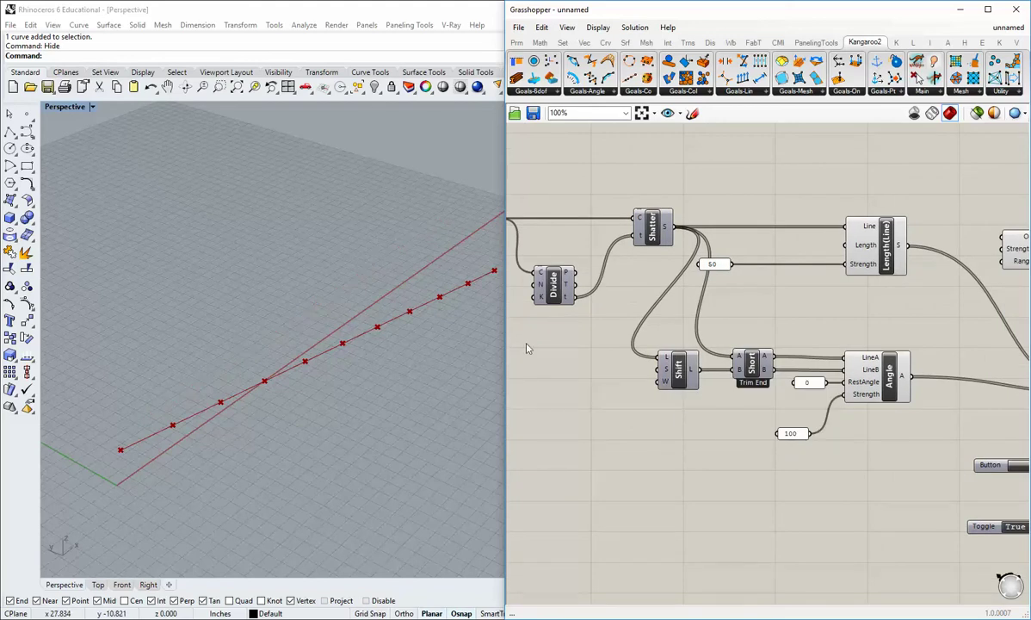
Step: Frame the simulated line in the Perspective view and pull its middle point away from the original curve
{"action": "right_click_drag", "start_coordinate": [756, 395], "coordinate": [635, 391]}
{"action": "scroll", "coordinate": [636, 390], "scroll_direction": "down", "scroll_amount": 2}
{"action": "right_click_drag", "start_coordinate": [707, 396], "coordinate": [679, 371]}
{"action": "scroll", "coordinate": [375, 335], "scroll_direction": "up", "scroll_amount": 2}
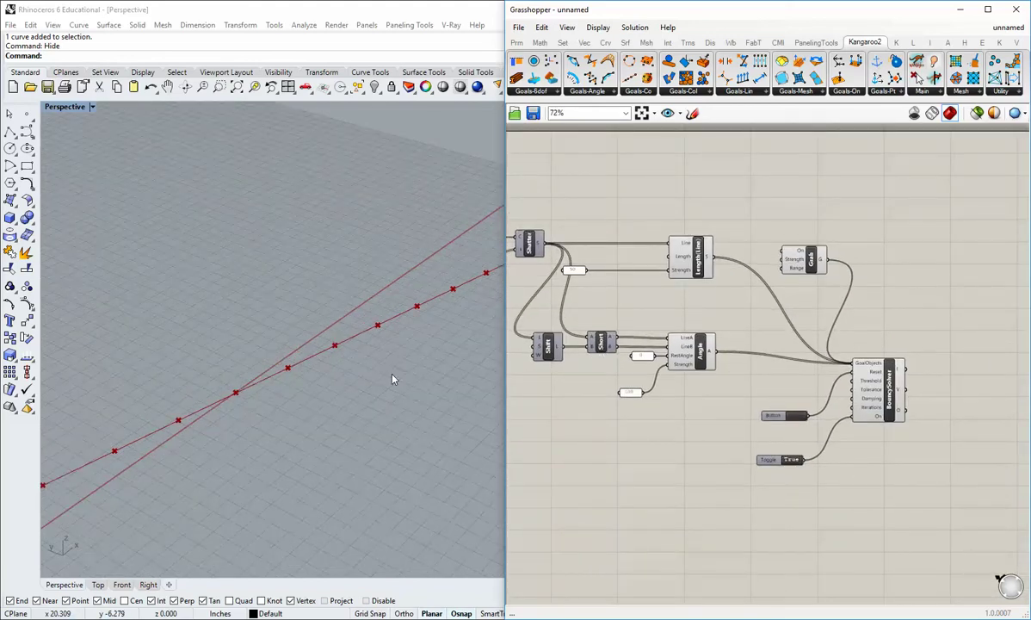
{"action": "right_click_drag", "start_coordinate": [393, 375], "coordinate": [362, 365]}
{"action": "scroll", "coordinate": [288, 334], "scroll_direction": "down", "scroll_amount": 4}
{"action": "right_click_drag", "start_coordinate": [288, 334], "coordinate": [314, 351]}
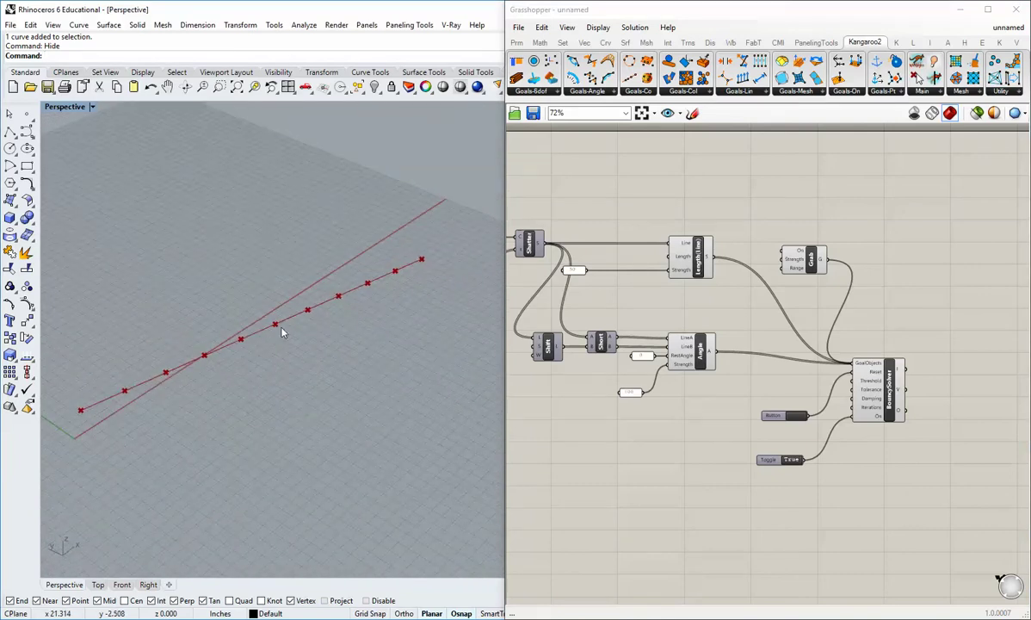
{"action": "left_click_drag", "start_coordinate": [283, 333], "coordinate": [268, 258]}
{"action": "right_click_drag", "start_coordinate": [276, 305], "coordinate": [309, 331]}
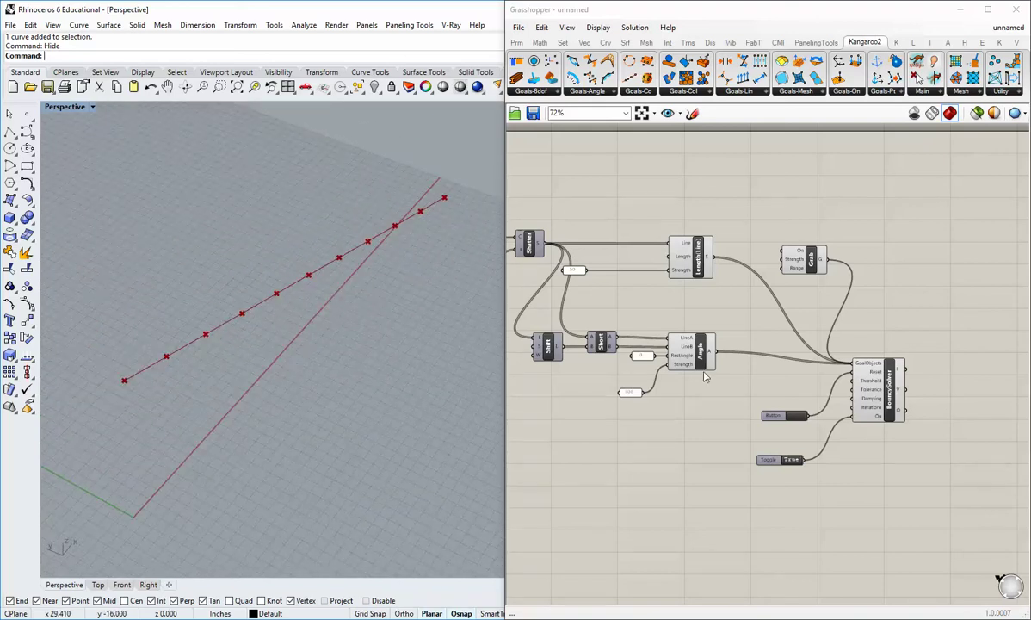
Step: Grab a central point of the simulated line repeatedly and move it up and down to check the line's stiffness
{"action": "scroll", "coordinate": [704, 376], "scroll_direction": "up", "scroll_amount": 2}
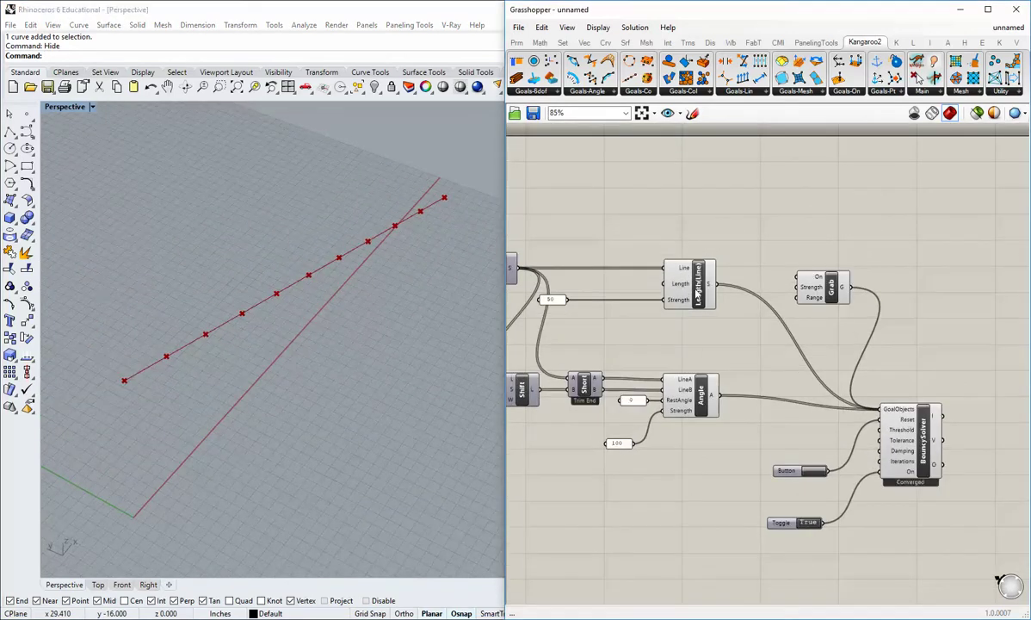
{"action": "right_click_drag", "start_coordinate": [667, 402], "coordinate": [697, 368]}
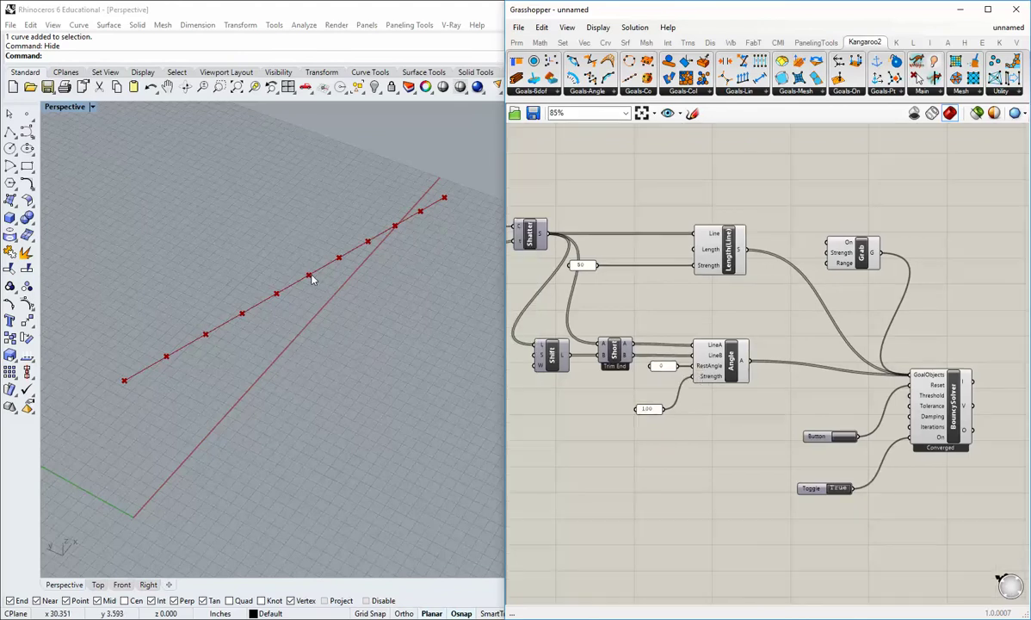
{"action": "mouse_move", "coordinate": [312, 278]}
{"action": "left_mouse_down"}
{"action": "mouse_move", "coordinate": [327, 364]}
{"action": "mouse_move", "coordinate": [320, 258]}
{"action": "left_mouse_up"}
{"action": "right_click_drag", "start_coordinate": [366, 300], "coordinate": [311, 259]}
{"action": "left_click_drag", "start_coordinate": [323, 241], "coordinate": [275, 273]}
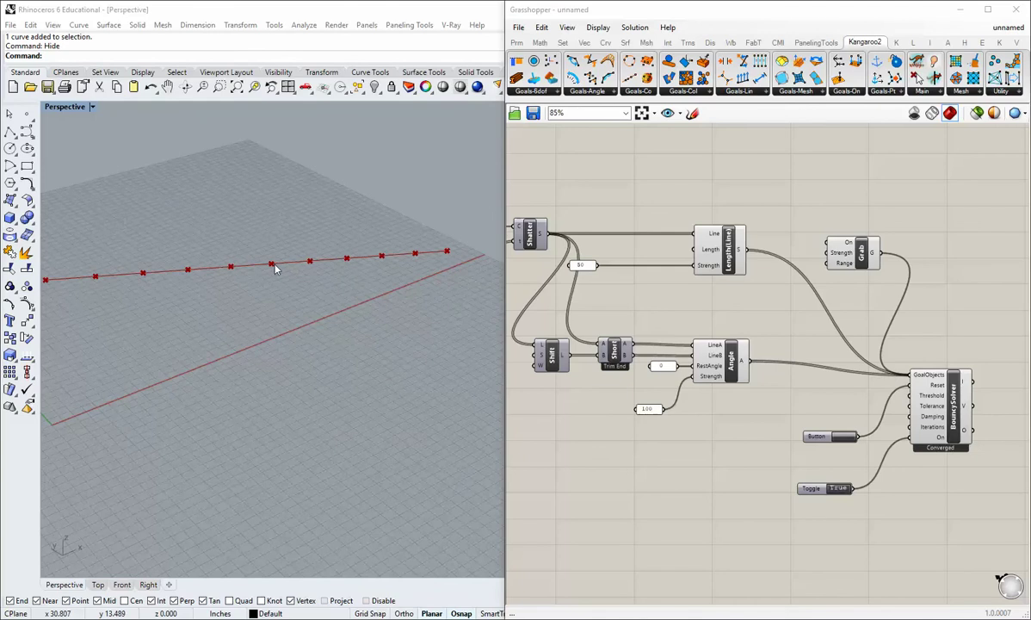
{"action": "left_click_drag", "start_coordinate": [272, 264], "coordinate": [282, 303]}
Step: Set the Length(Line) goal's strength to 5 and pull the simulated line by its middle points
{"action": "right_click_drag", "start_coordinate": [580, 287], "coordinate": [602, 301]}
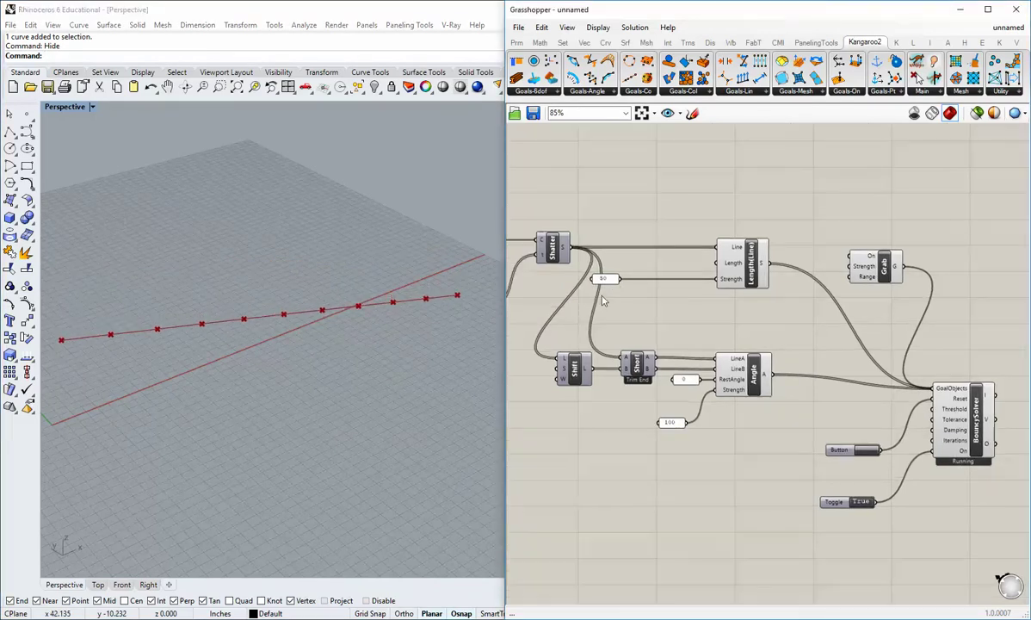
{"action": "double_click", "coordinate": [607, 279]}
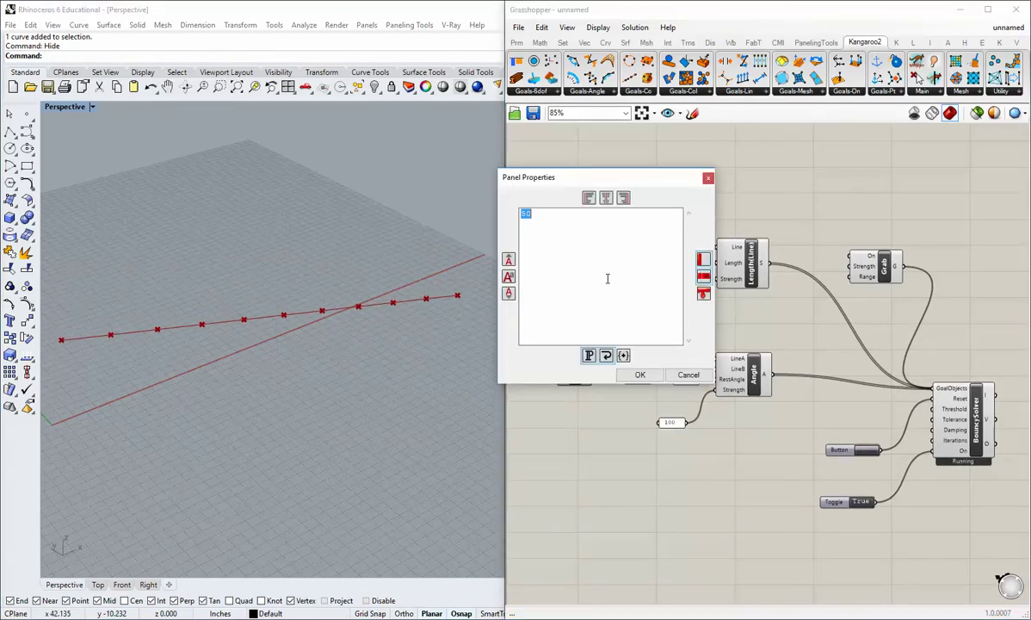
{"action": "type", "text": "5"}
{"action": "left_click", "coordinate": [634, 377]}
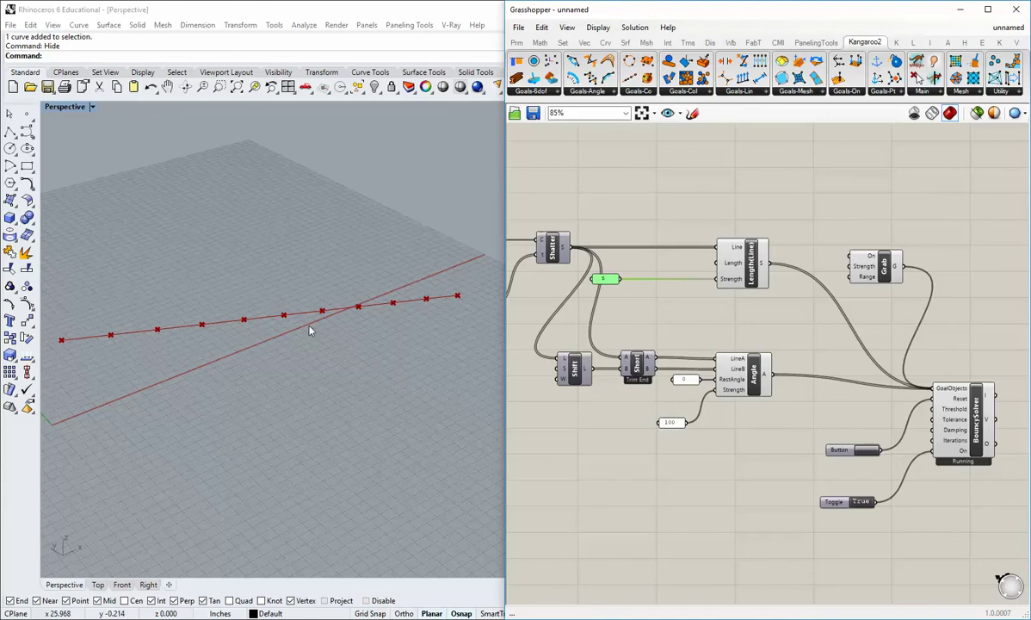
{"action": "left_click_drag", "start_coordinate": [287, 319], "coordinate": [321, 298]}
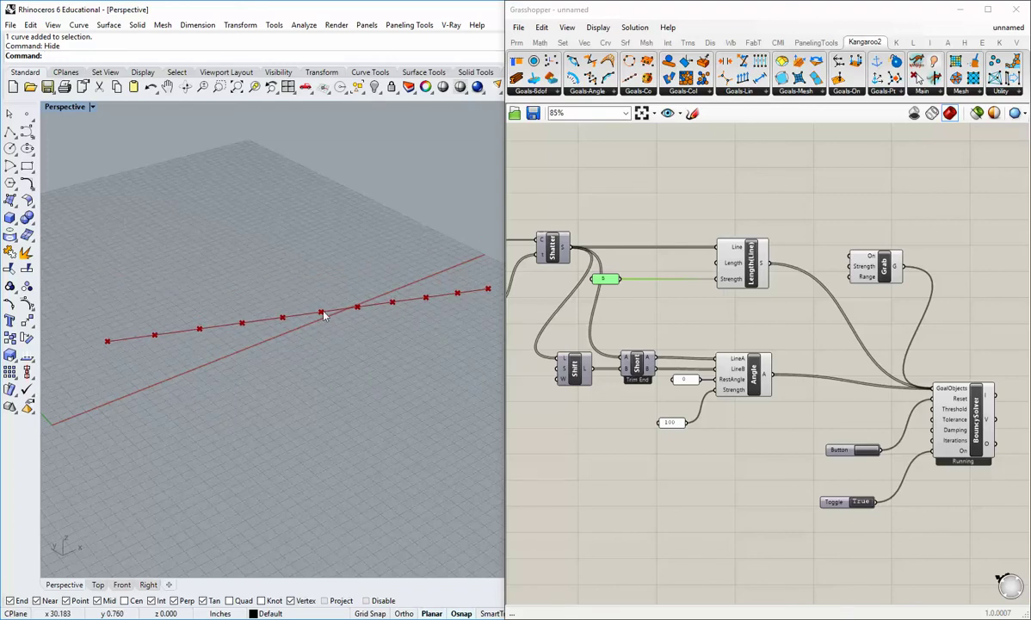
{"action": "left_click_drag", "start_coordinate": [323, 317], "coordinate": [315, 277]}
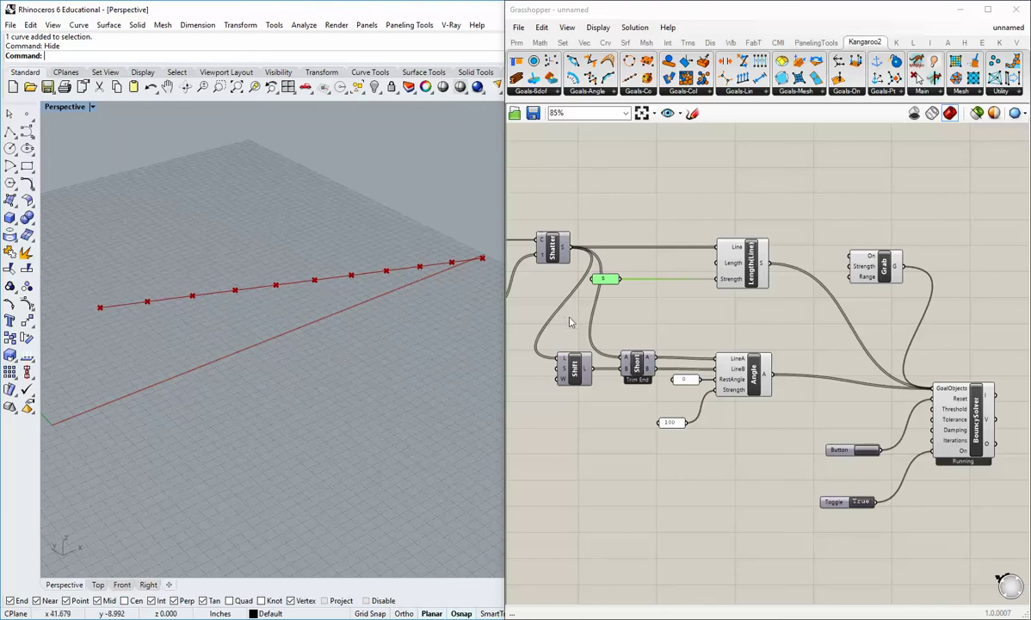
{"action": "mouse_move", "coordinate": [313, 281]}
{"action": "left_mouse_down"}
{"action": "mouse_move", "coordinate": [311, 320]}
{"action": "mouse_move", "coordinate": [310, 260]}
{"action": "mouse_move", "coordinate": [308, 298]}
{"action": "left_mouse_up"}
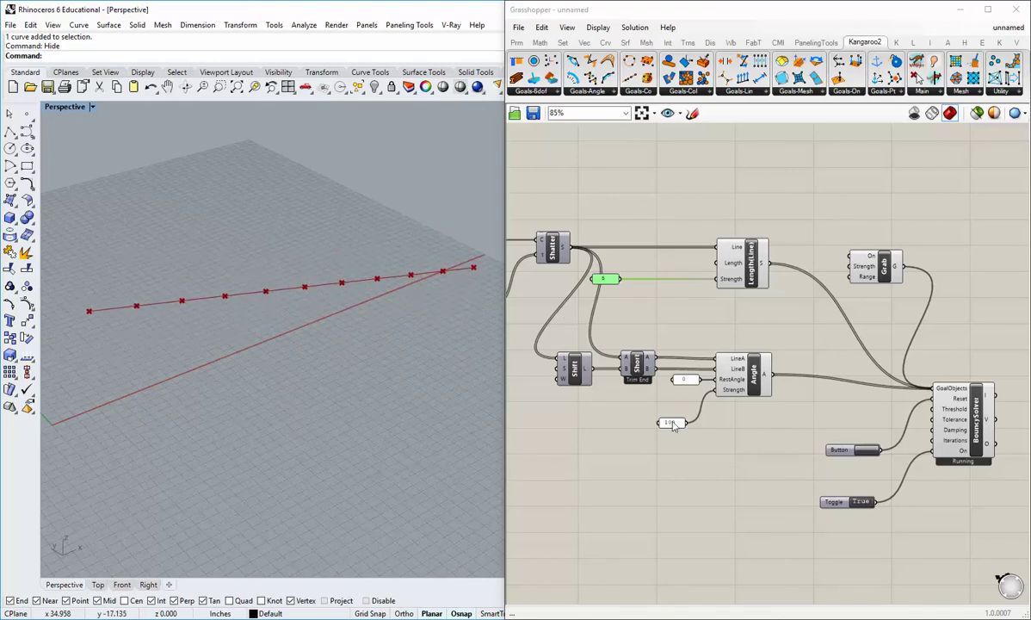
Step: Set the Angle goal's strength to 1
{"action": "double_click", "coordinate": [673, 423]}
{"action": "type", "text": "1"}
{"action": "left_click", "coordinate": [705, 517]}
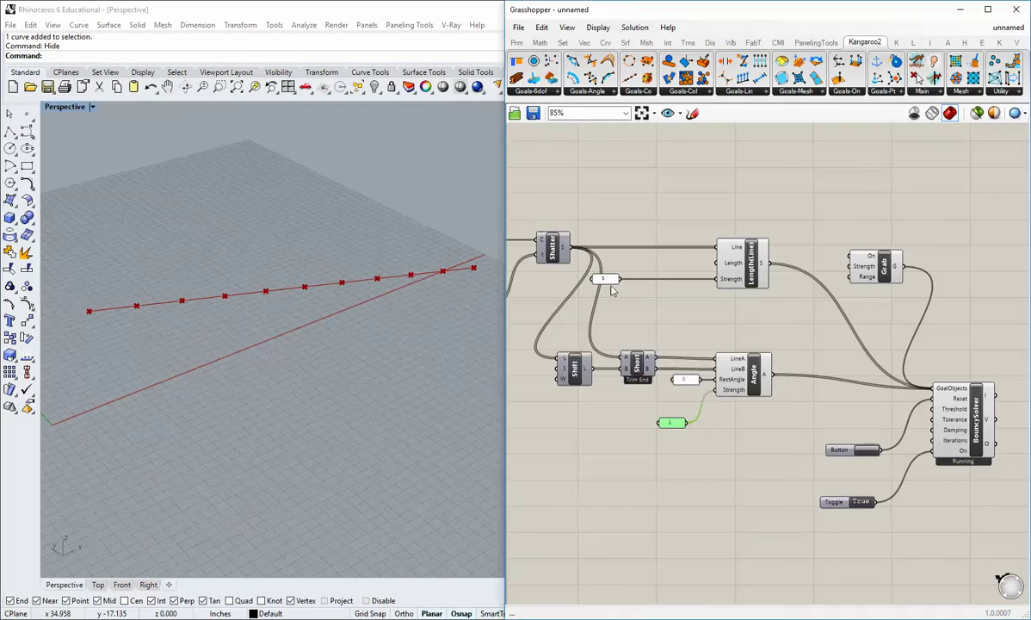
Step: Set the Length(Line) goal's strength to 15 and pull the simulated line by a middle point
{"action": "double_click", "coordinate": [605, 278]}
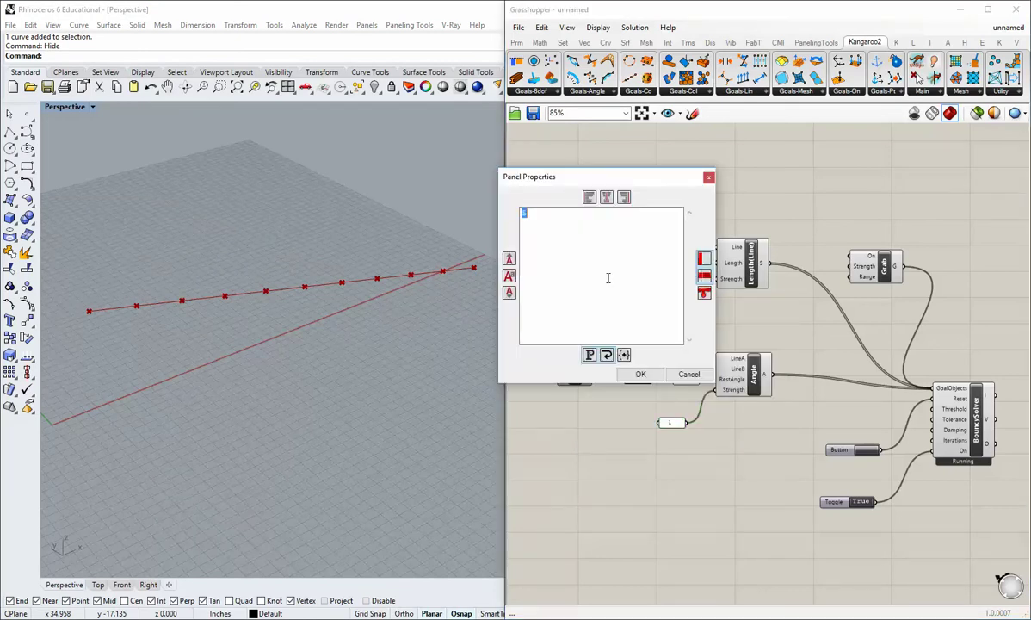
{"action": "type", "text": "15"}
{"action": "left_click", "coordinate": [640, 373]}
{"action": "left_click_drag", "start_coordinate": [305, 290], "coordinate": [258, 325]}
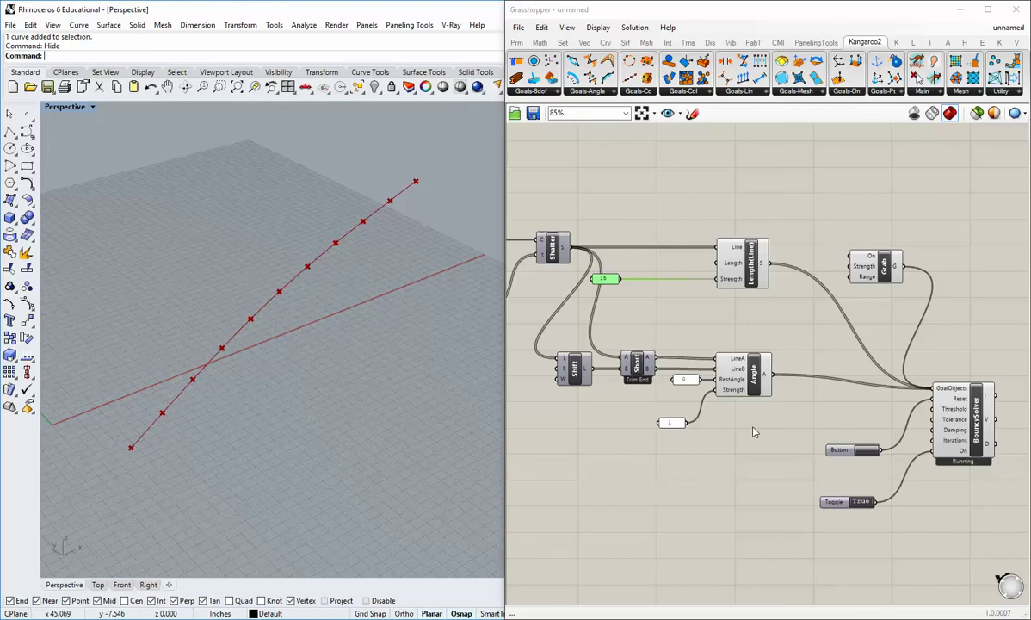
Step: Move the Angle goal's strength panel directly below its RestAngle panel and set its value to 15
{"action": "scroll", "coordinate": [746, 384], "scroll_direction": "up", "scroll_amount": 3}
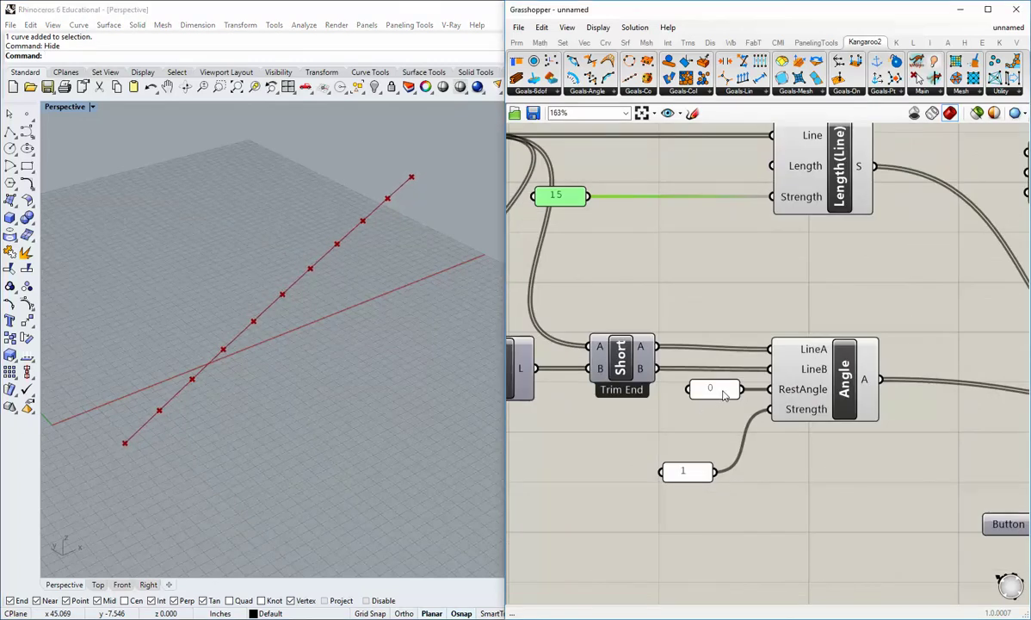
{"action": "left_click_drag", "start_coordinate": [691, 475], "coordinate": [717, 424]}
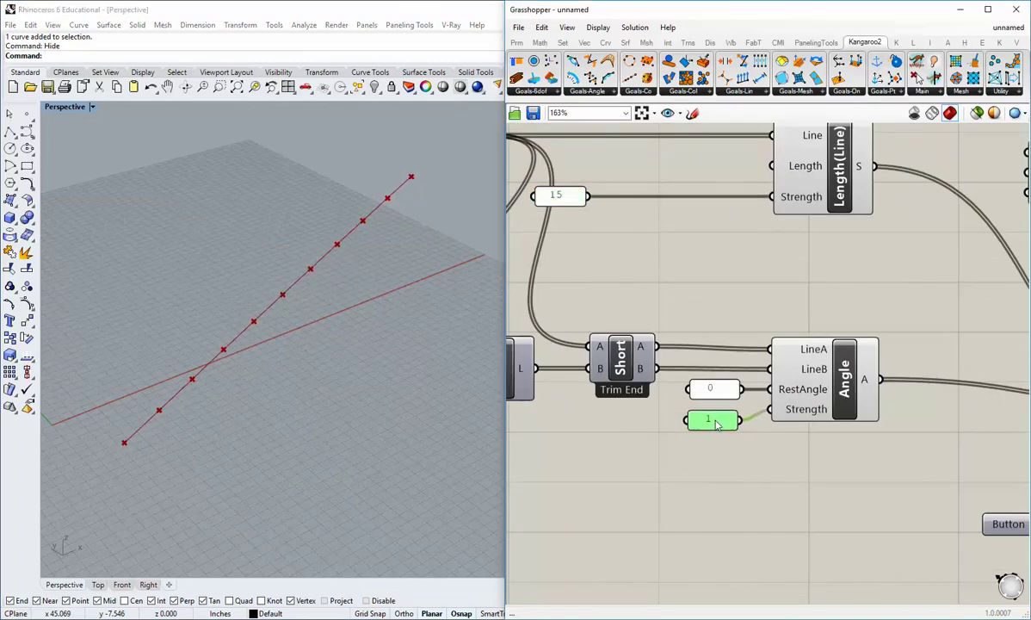
{"action": "left_click", "coordinate": [688, 456]}
{"action": "right_click_drag", "start_coordinate": [692, 420], "coordinate": [696, 454]}
{"action": "double_click", "coordinate": [719, 456]}
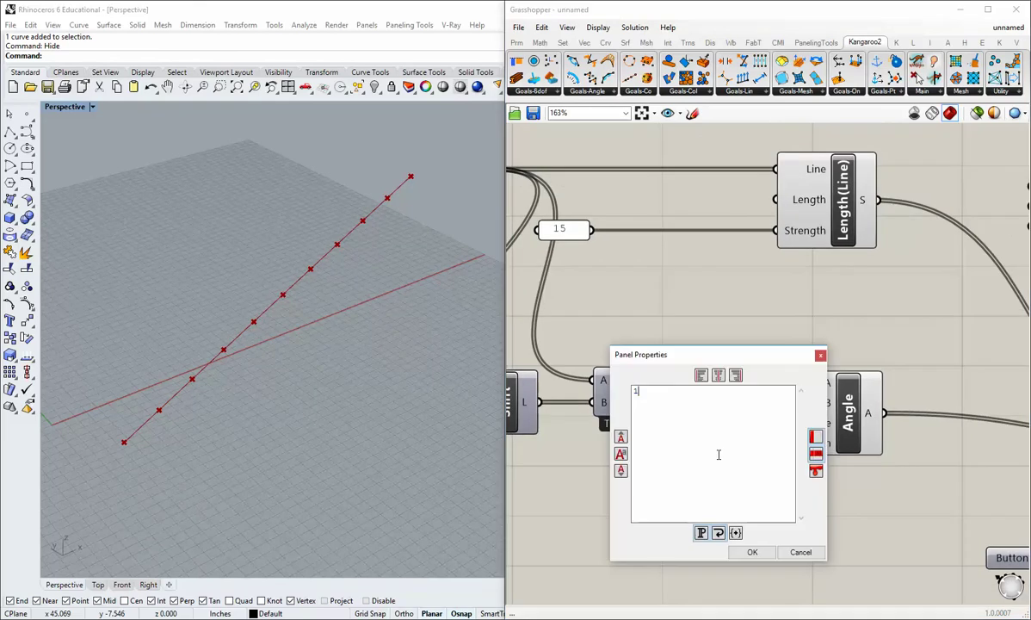
{"action": "left_click", "coordinate": [752, 551]}
Step: Pull the simulated line upward by a middle point and examine its motion from several angles
{"action": "right_click_drag", "start_coordinate": [476, 323], "coordinate": [293, 299]}
{"action": "right_click_drag", "start_coordinate": [341, 373], "coordinate": [308, 346]}
{"action": "left_click_drag", "start_coordinate": [308, 346], "coordinate": [283, 226]}
{"action": "right_click_drag", "start_coordinate": [284, 225], "coordinate": [287, 299]}
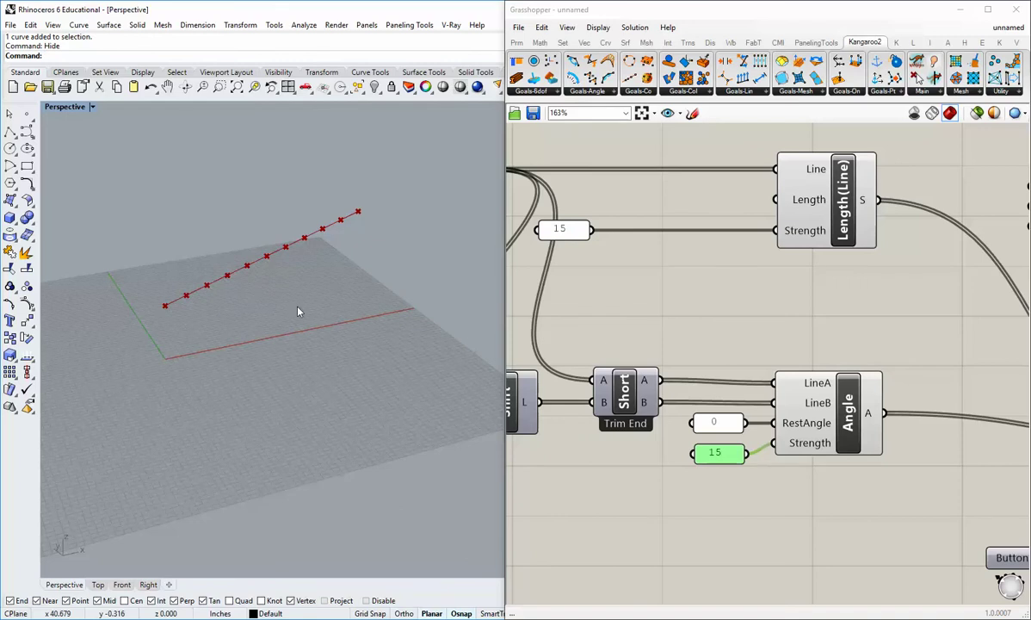
{"action": "right_click_drag", "start_coordinate": [298, 312], "coordinate": [283, 361]}
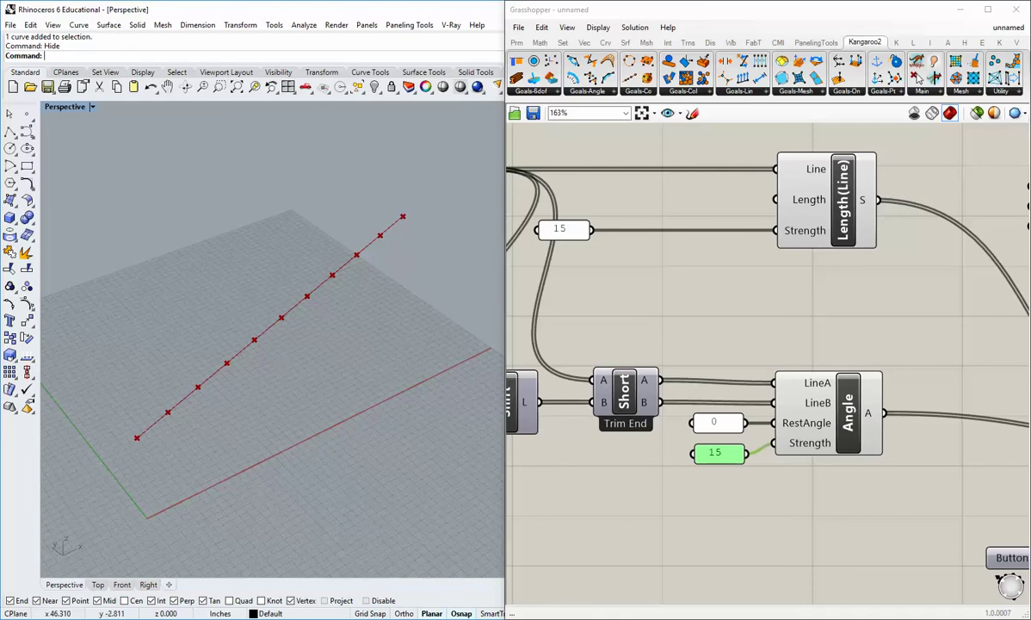
{"action": "mouse_move", "coordinate": [800, 443]}
{"action": "mouse_move", "coordinate": [815, 377]}
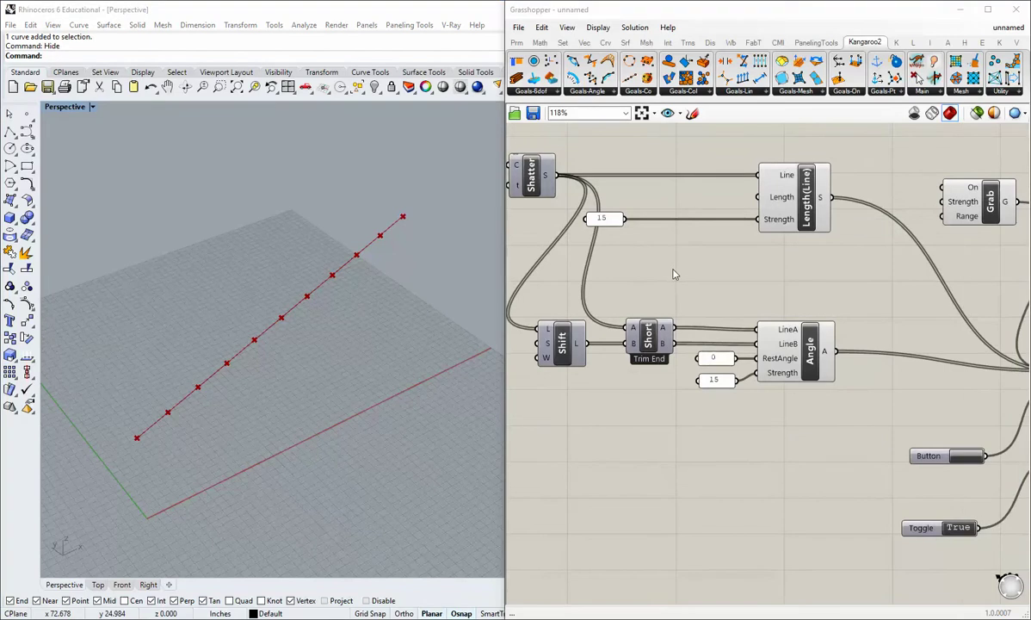
{"action": "right_click_drag", "start_coordinate": [625, 233], "coordinate": [650, 258]}
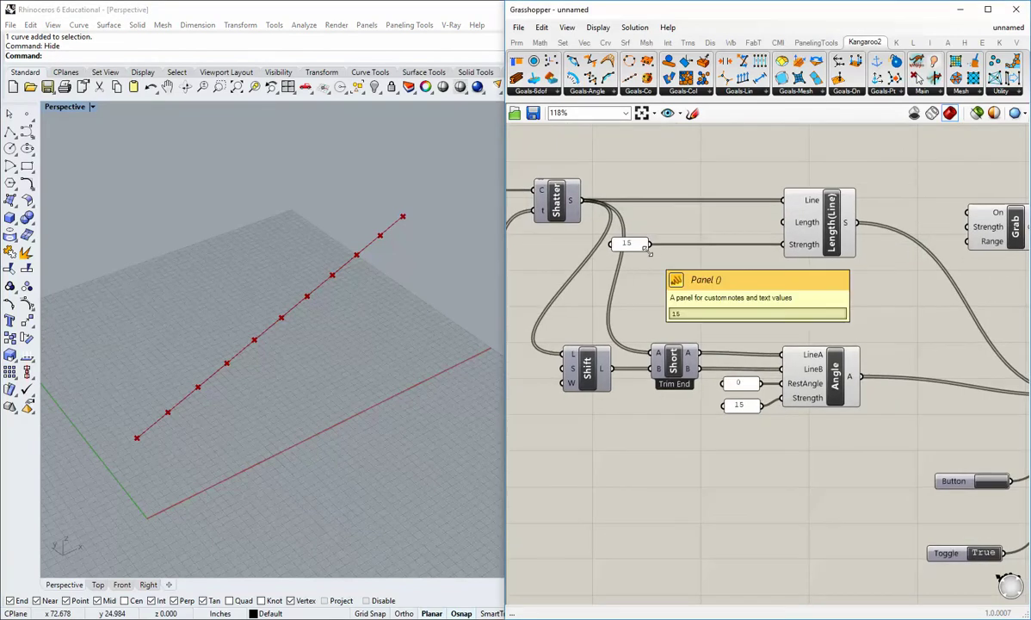
Step: Create a new Grasshopper document and frame the empty construction plane around the origin in the Perspective view
{"action": "left_click", "coordinate": [519, 27]}
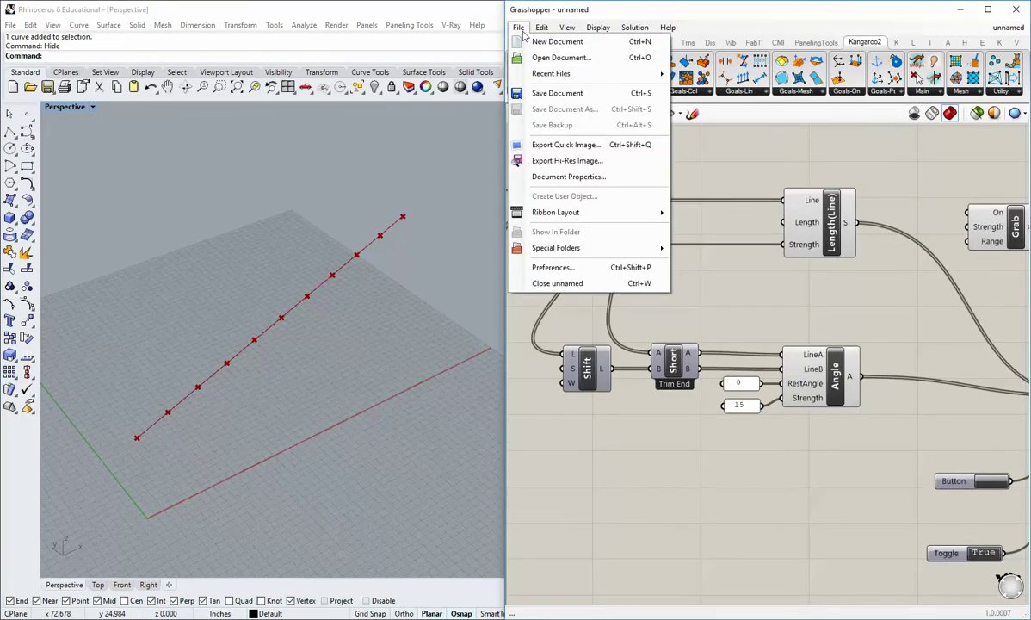
{"action": "left_click", "coordinate": [528, 40]}
{"action": "right_click_drag", "start_coordinate": [369, 379], "coordinate": [258, 405], "text": "shift"}
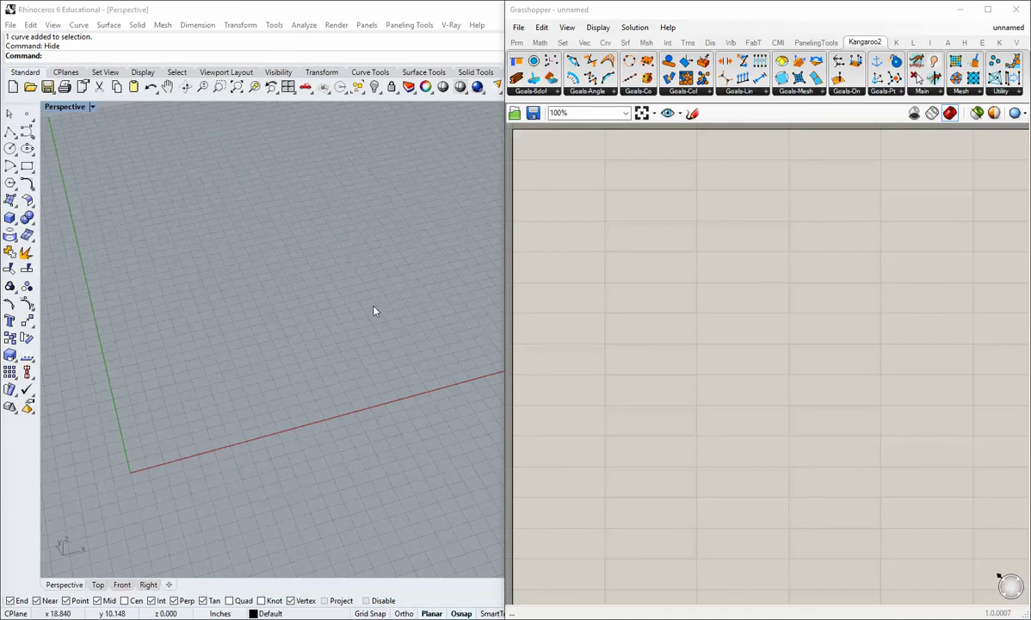
{"action": "right_click_drag", "start_coordinate": [374, 311], "coordinate": [339, 318]}
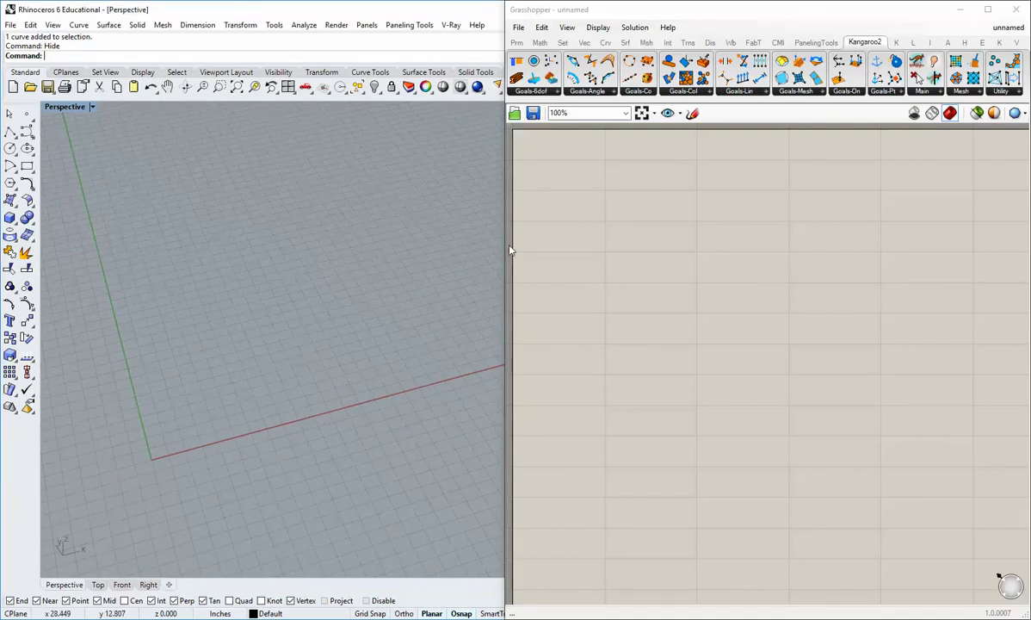
Step: Narrow the Grasshopper window slightly and place a Rectangle component on the canvas
{"action": "left_click_drag", "start_coordinate": [506, 251], "coordinate": [532, 252]}
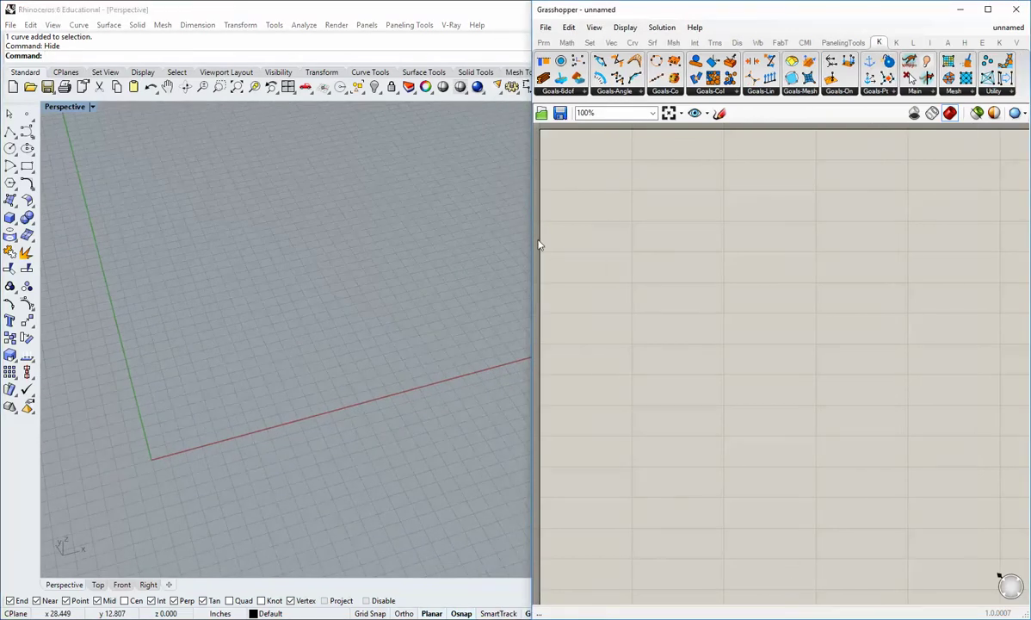
{"action": "left_click", "coordinate": [633, 43]}
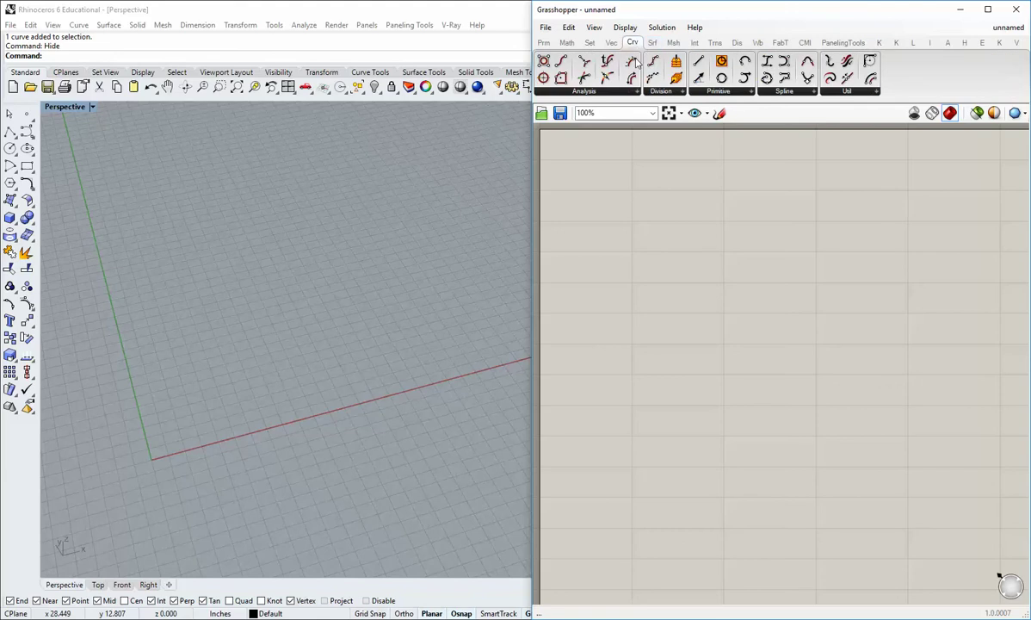
{"action": "left_click", "coordinate": [751, 92]}
{"action": "left_click_drag", "start_coordinate": [697, 328], "coordinate": [723, 246]}
{"action": "left_click", "coordinate": [683, 302]}
{"action": "right_click_drag", "start_coordinate": [683, 302], "coordinate": [703, 363]}
{"action": "left_click_drag", "start_coordinate": [750, 315], "coordinate": [757, 307]}
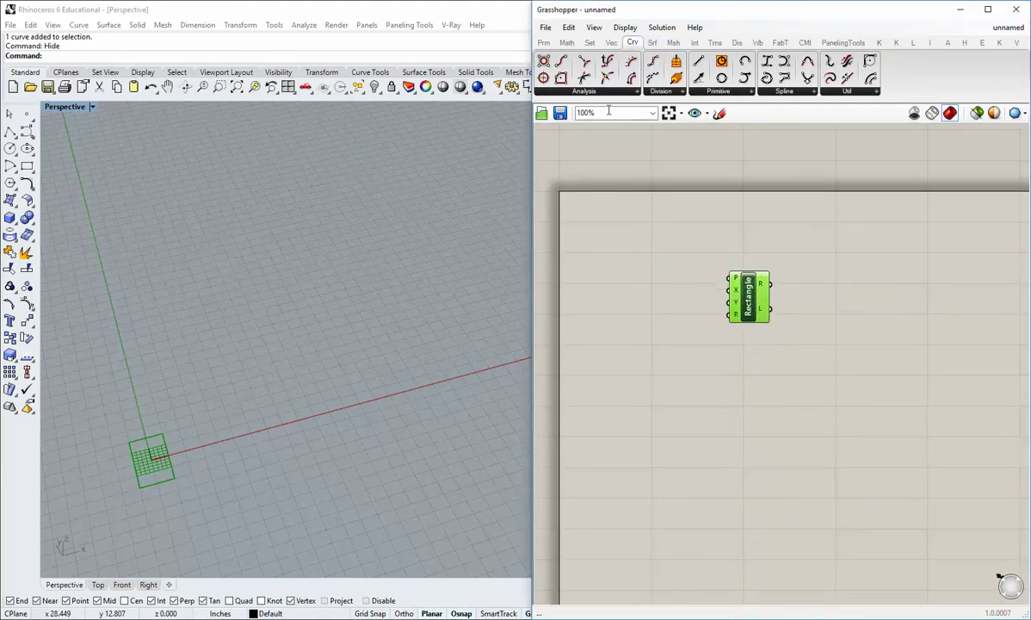
{"action": "left_click", "coordinate": [690, 230]}
Step: Place a Construct Domain component just before the Rectangle component
{"action": "left_click", "coordinate": [567, 43]}
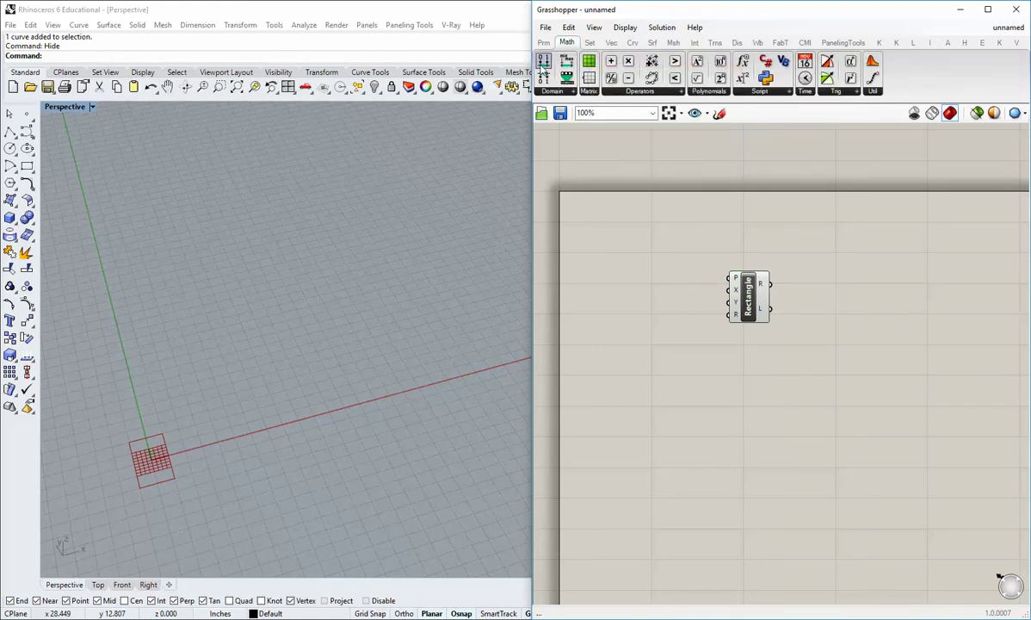
{"action": "left_click_drag", "start_coordinate": [543, 60], "coordinate": [680, 296]}
{"action": "scroll", "coordinate": [647, 301], "scroll_direction": "up", "scroll_amount": 3}
{"action": "left_click", "coordinate": [638, 297]}
Step: Add a panel with the value 20 and connect it to the domain's B input
{"action": "left_click", "coordinate": [546, 43]}
{"action": "right_click_drag", "start_coordinate": [683, 158], "coordinate": [752, 167]}
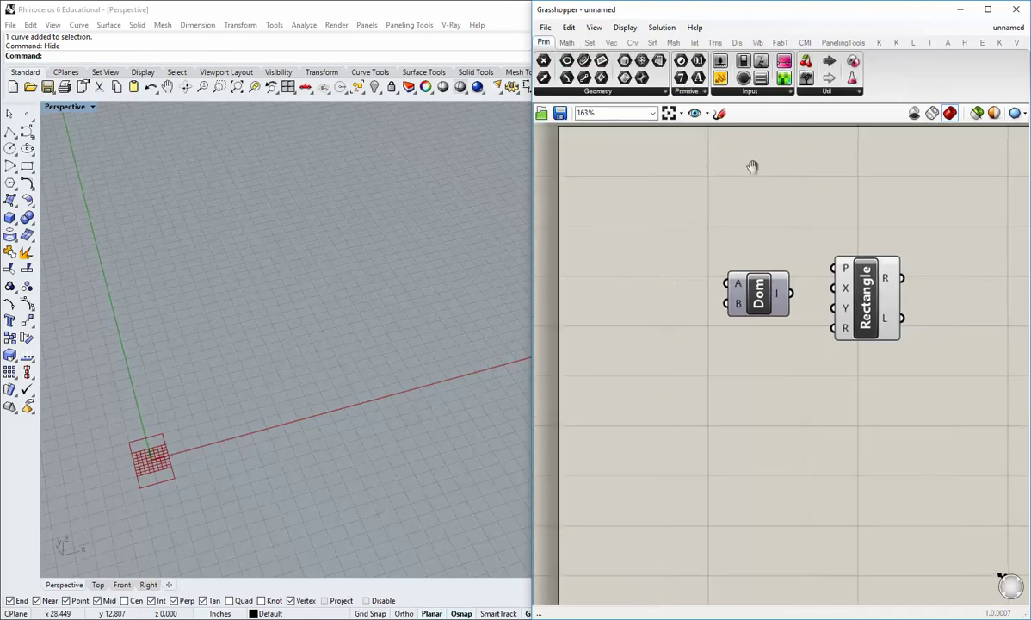
{"action": "left_click_drag", "start_coordinate": [681, 78], "coordinate": [647, 284]}
{"action": "double_click", "coordinate": [645, 333]}
{"action": "type", "text": "20"}
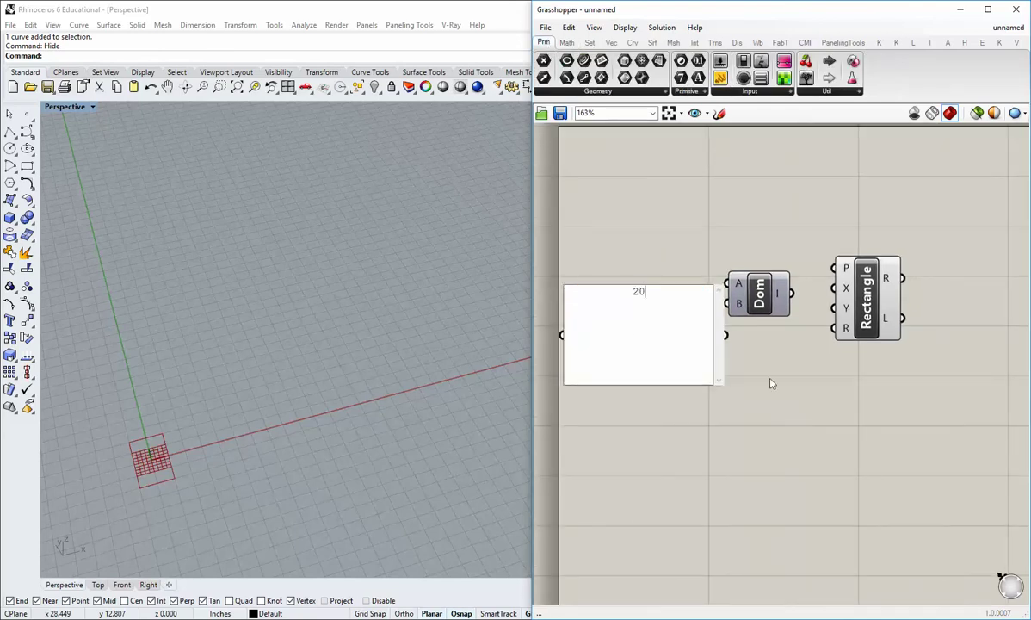
{"action": "left_click", "coordinate": [771, 384]}
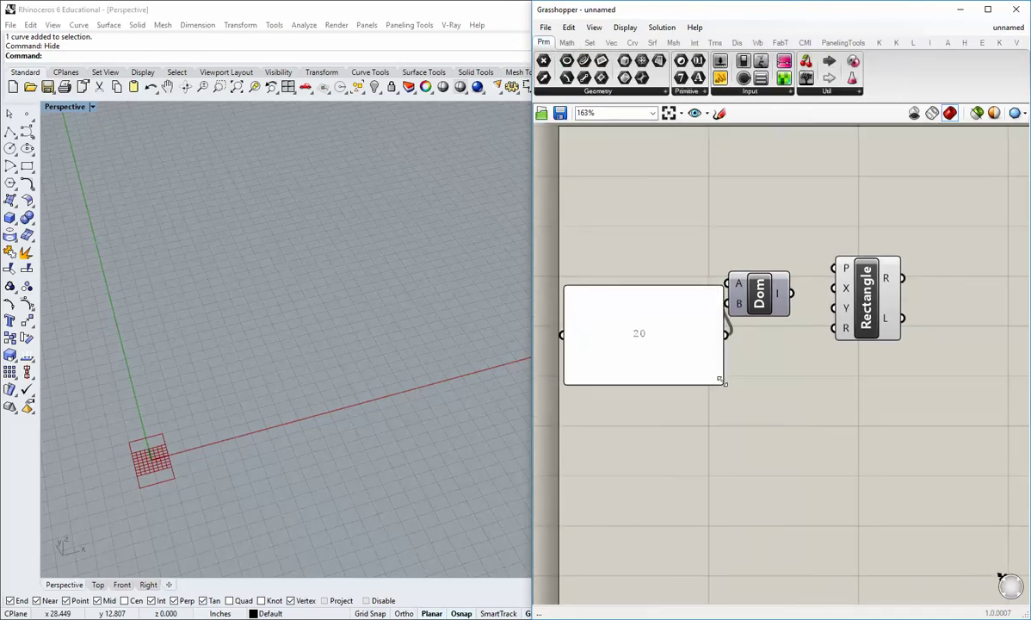
Step: Shrink the panel and align it beside the domain component, and connect the domain output to the Rectangle's X and Y inputs
{"action": "left_click_drag", "start_coordinate": [720, 380], "coordinate": [542, 251]}
{"action": "left_click_drag", "start_coordinate": [595, 297], "coordinate": [674, 305]}
{"action": "left_click", "coordinate": [760, 340]}
{"action": "right_click_drag", "start_coordinate": [760, 341], "coordinate": [725, 338]}
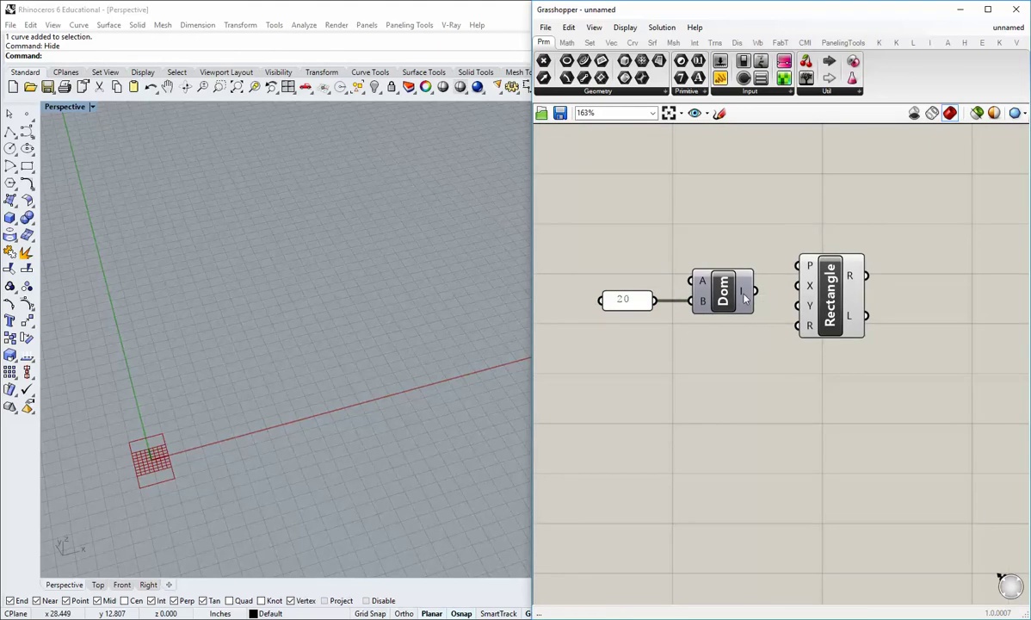
{"action": "mouse_move", "coordinate": [755, 291]}
{"action": "left_mouse_down"}
{"action": "mouse_move", "coordinate": [790, 291]}
{"action": "mouse_move", "coordinate": [799, 308]}
{"action": "left_mouse_up"}
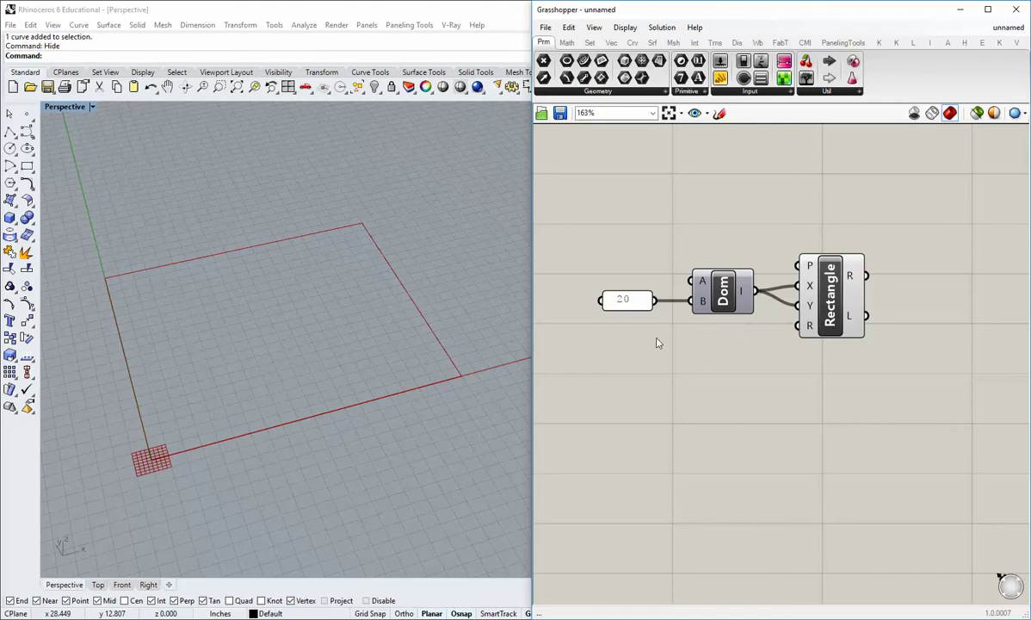
Step: Place a Mesh Plane component on the canvas after the Rectangle component
{"action": "right_click_drag", "start_coordinate": [805, 328], "coordinate": [785, 315]}
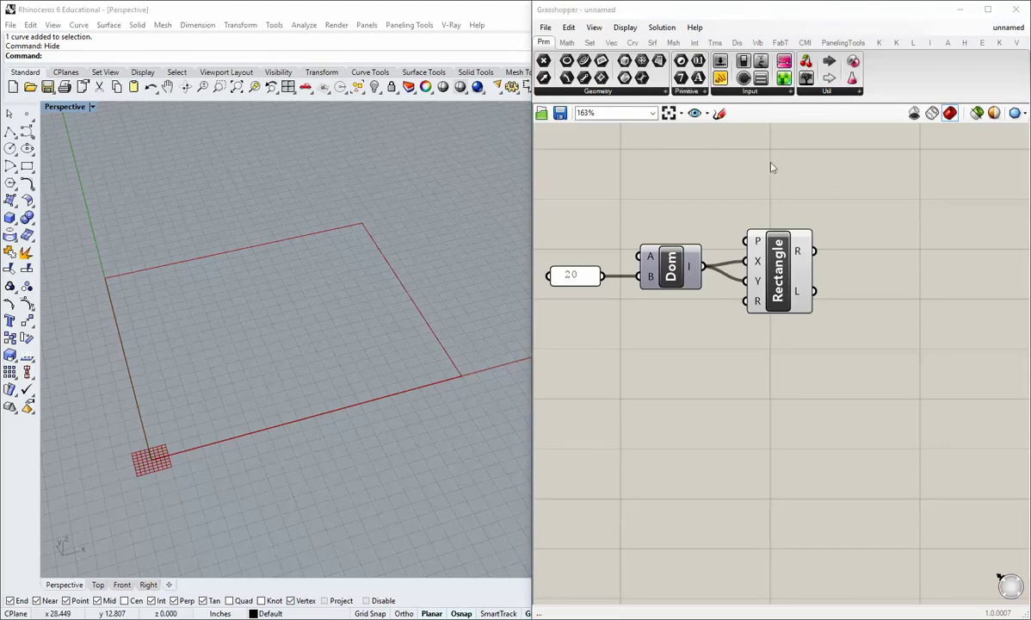
{"action": "left_click", "coordinate": [673, 42]}
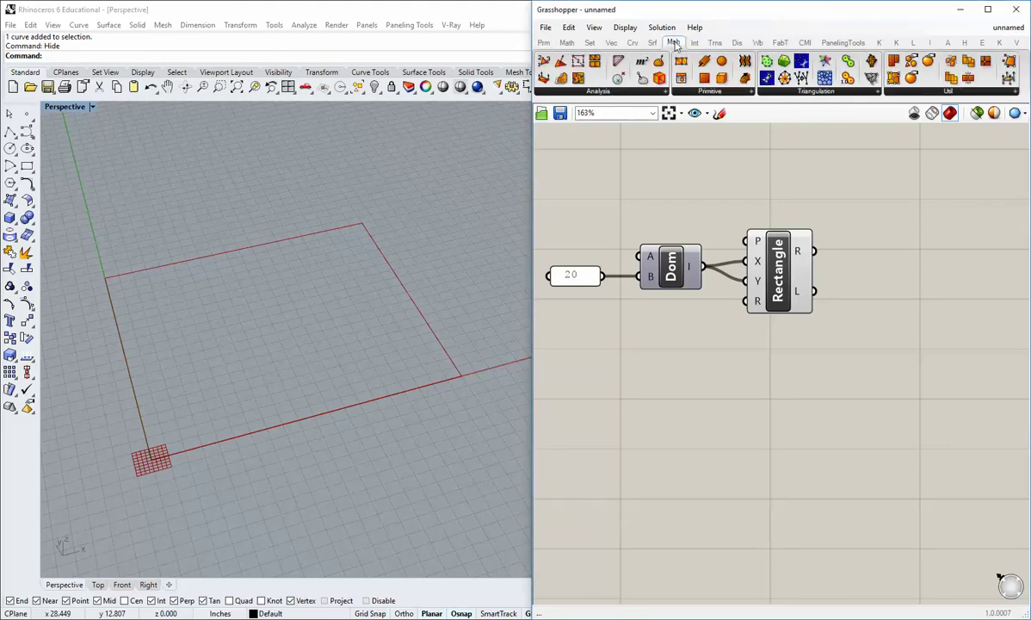
{"action": "left_click", "coordinate": [693, 92]}
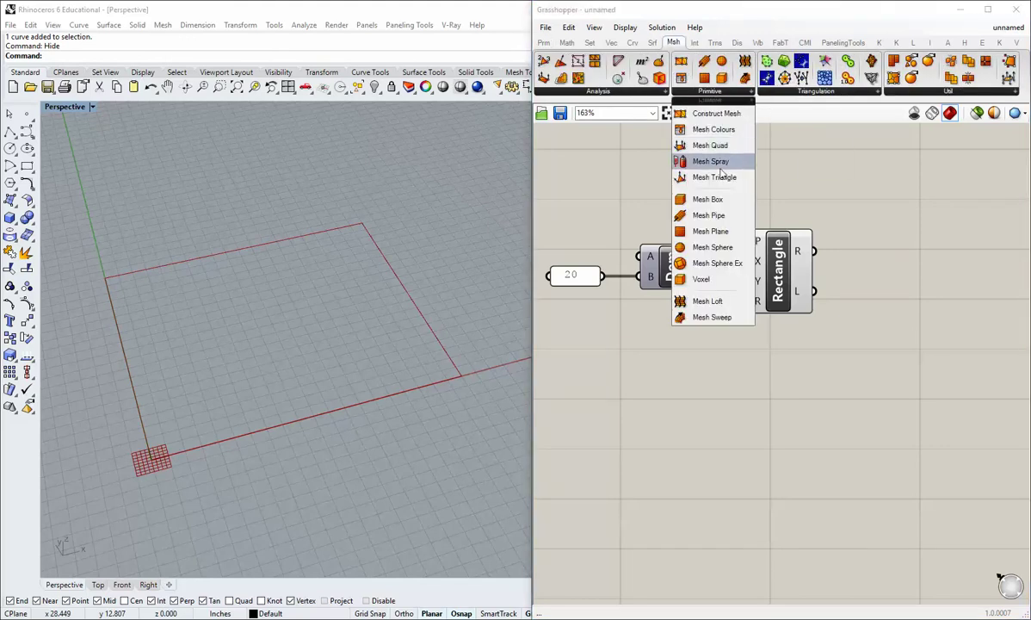
{"action": "left_click", "coordinate": [709, 233]}
{"action": "left_click", "coordinate": [918, 298]}
{"action": "right_click_drag", "start_coordinate": [910, 354], "coordinate": [814, 343]}
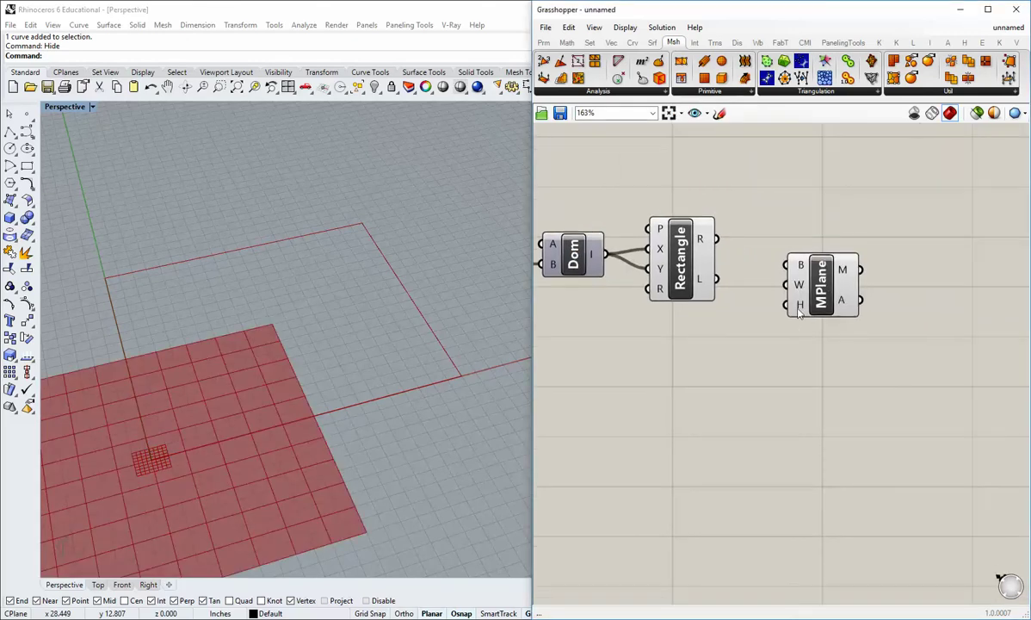
Step: Connect the Rectangle's R output to the boundary input of the Mesh Plane and position the component farther from the Rectangle
{"action": "left_click_drag", "start_coordinate": [822, 288], "coordinate": [861, 265]}
{"action": "left_click", "coordinate": [797, 341]}
{"action": "left_click_drag", "start_coordinate": [716, 239], "coordinate": [933, 254]}
{"action": "left_click", "coordinate": [874, 324]}
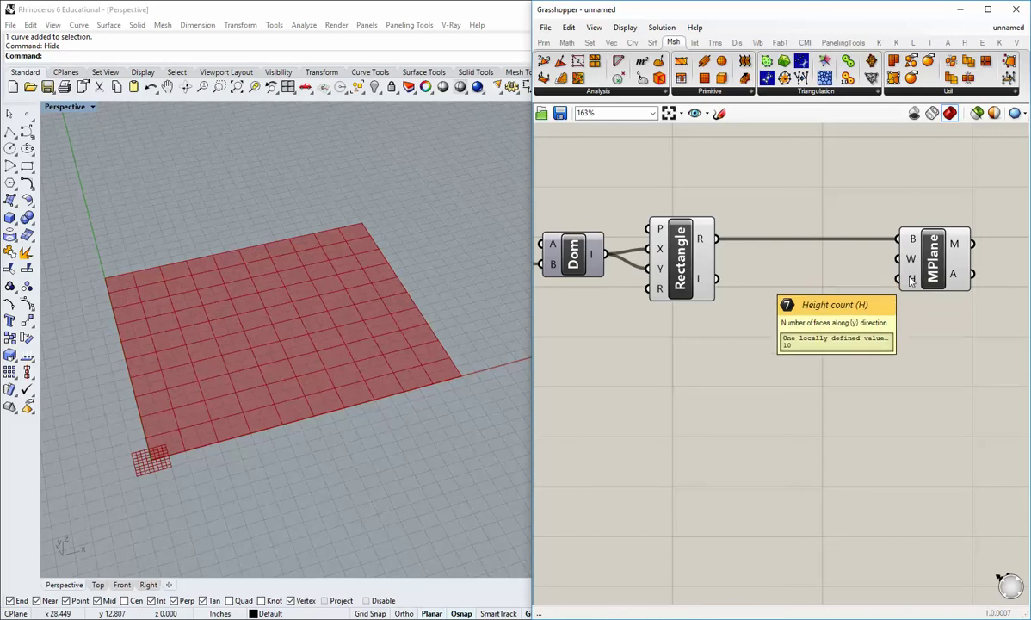
Step: Add a compact panel containing 15 and wire it to both the width and height counts of the Mesh Plane
{"action": "left_click", "coordinate": [542, 43]}
{"action": "left_click_drag", "start_coordinate": [761, 77], "coordinate": [790, 313]}
{"action": "type", "text": "15"}
{"action": "left_click", "coordinate": [880, 317]}
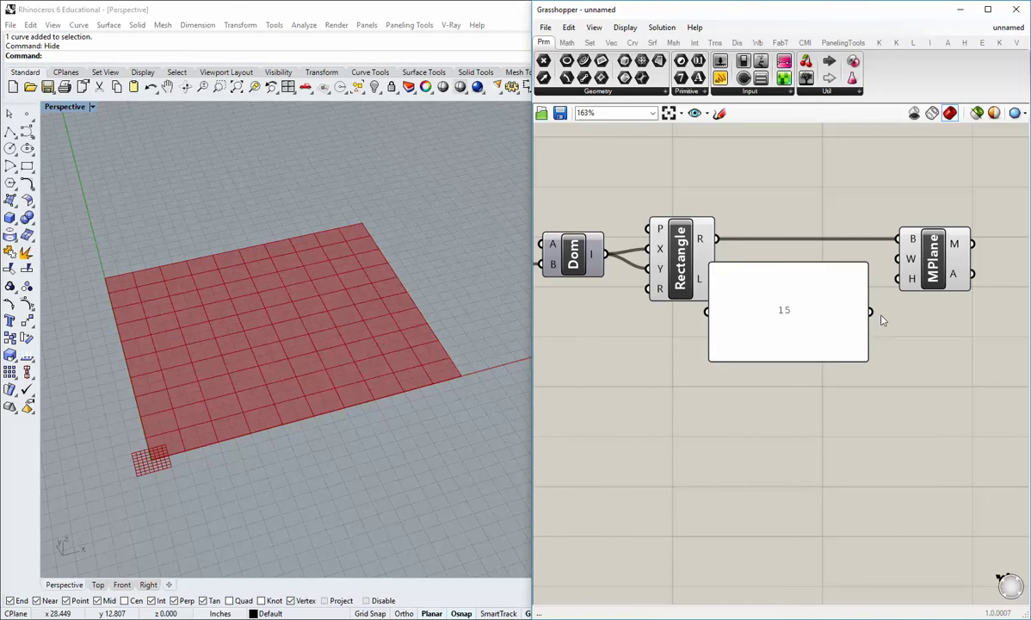
{"action": "left_click_drag", "start_coordinate": [871, 311], "coordinate": [898, 258]}
{"action": "left_click_drag", "start_coordinate": [872, 311], "coordinate": [897, 279]}
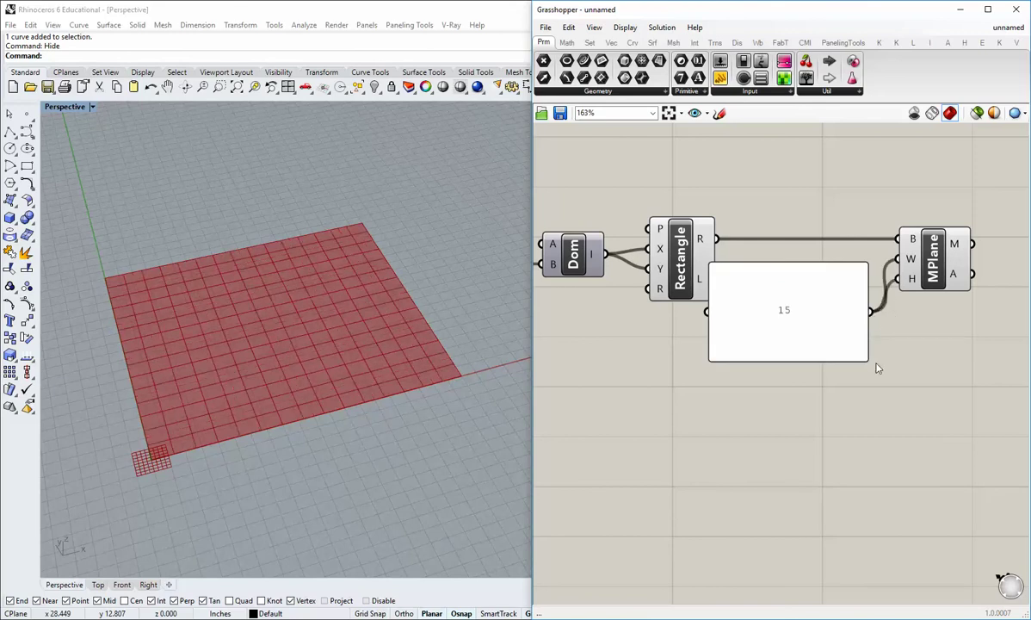
{"action": "left_click_drag", "start_coordinate": [863, 354], "coordinate": [840, 266]}
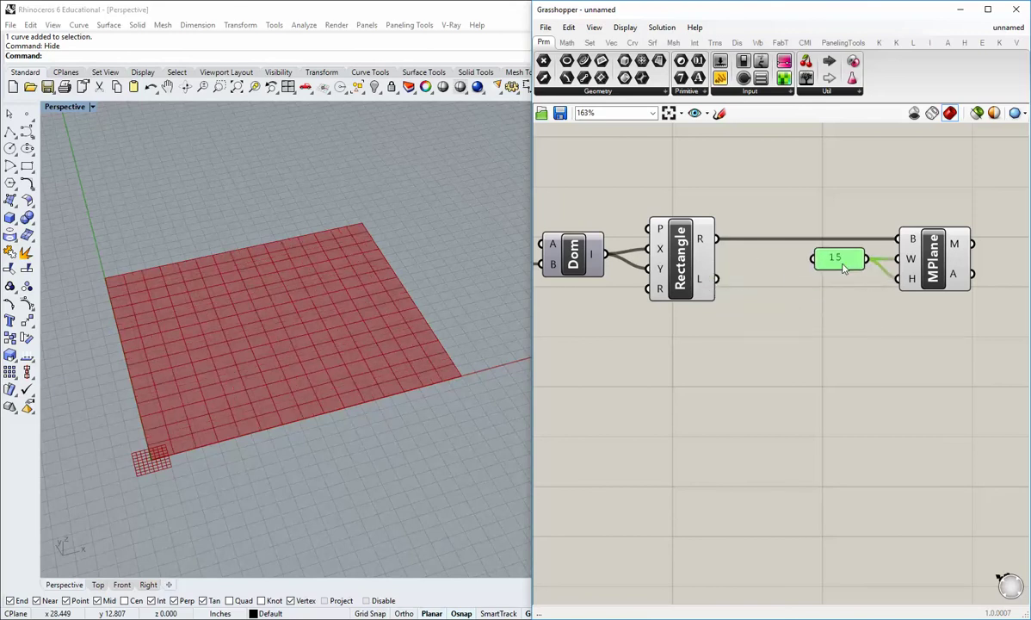
{"action": "left_click", "coordinate": [885, 322]}
Step: Add a Polygon Center component below the Rectangle and connect the Rectangle's R output to its polyline input
{"action": "right_click_drag", "start_coordinate": [337, 359], "coordinate": [331, 437]}
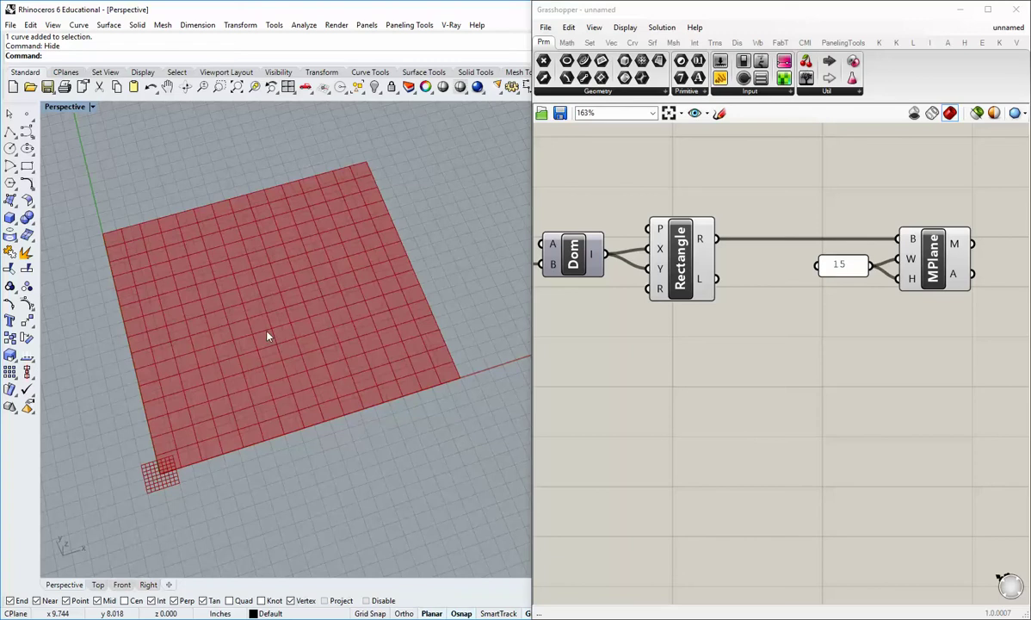
{"action": "right_click_drag", "start_coordinate": [266, 339], "coordinate": [281, 386]}
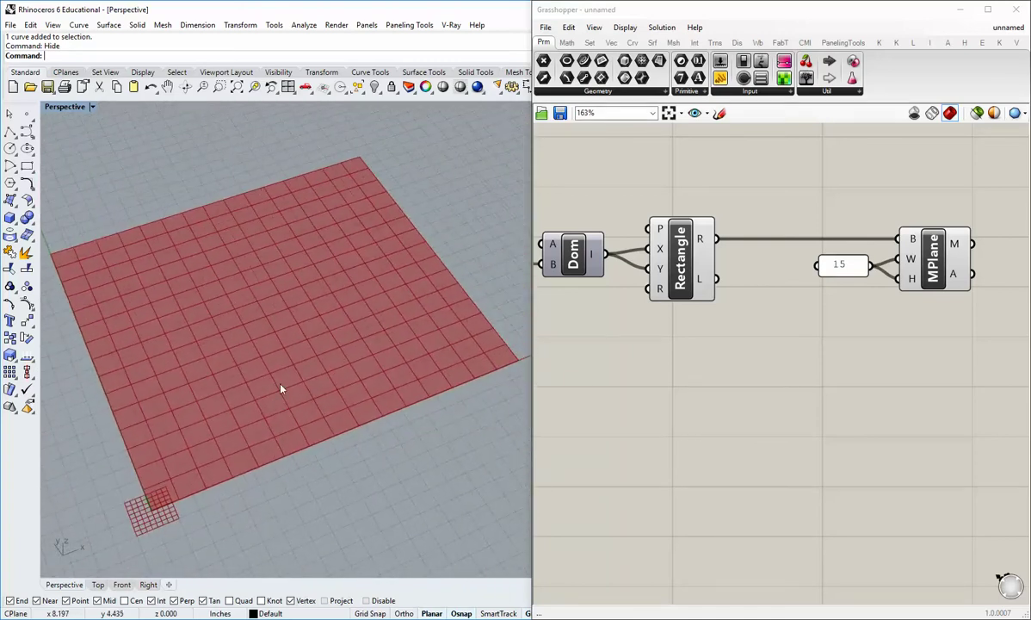
{"action": "scroll", "coordinate": [805, 352], "scroll_direction": "down", "scroll_amount": 3}
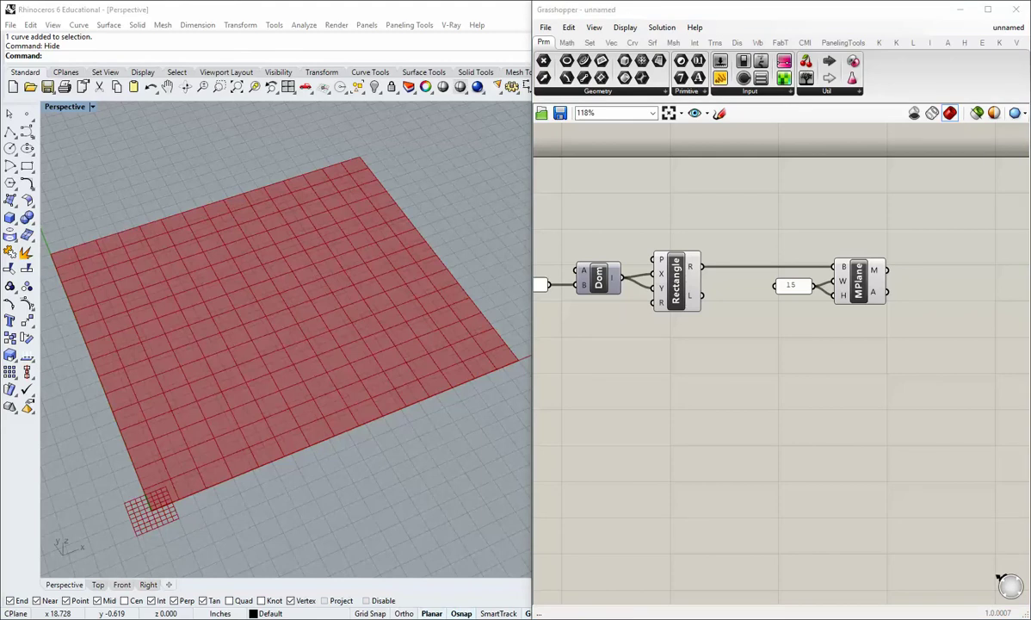
{"action": "scroll", "coordinate": [778, 380], "scroll_direction": "down", "scroll_amount": 2}
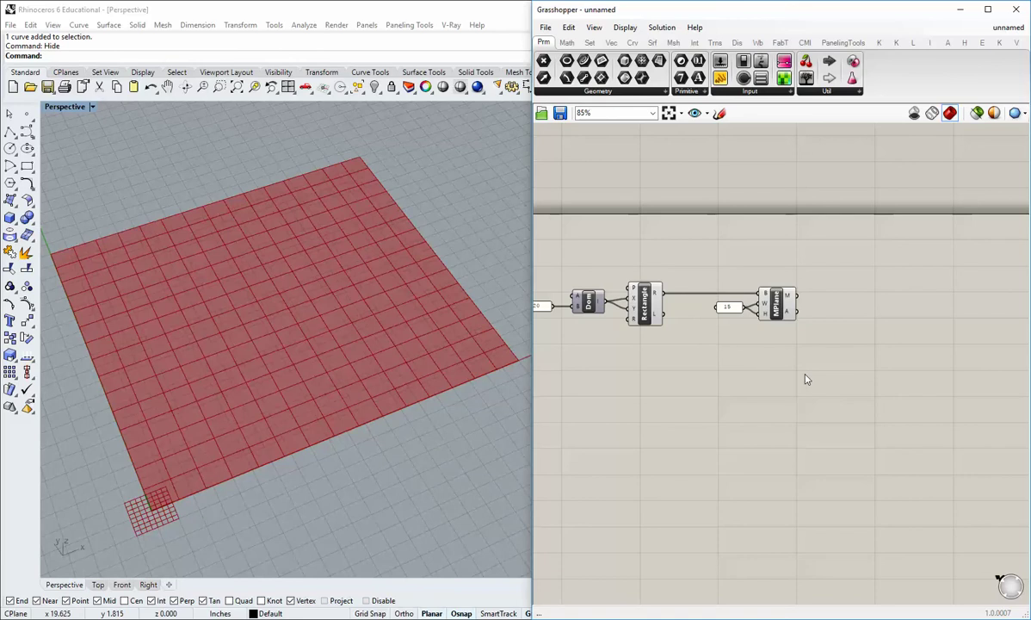
{"action": "right_click_drag", "start_coordinate": [805, 380], "coordinate": [827, 376]}
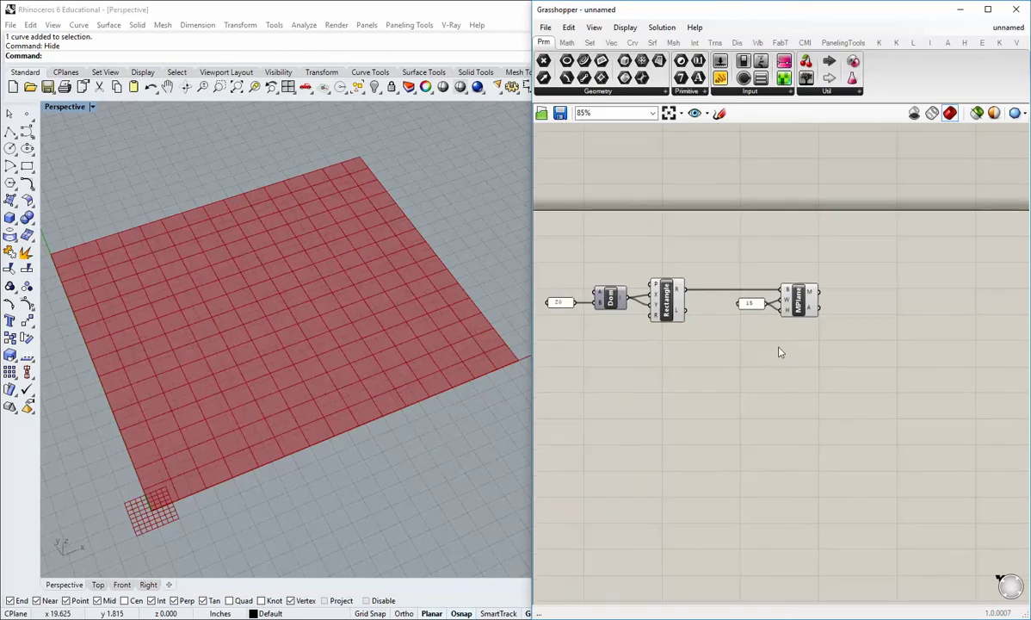
{"action": "left_click", "coordinate": [632, 42]}
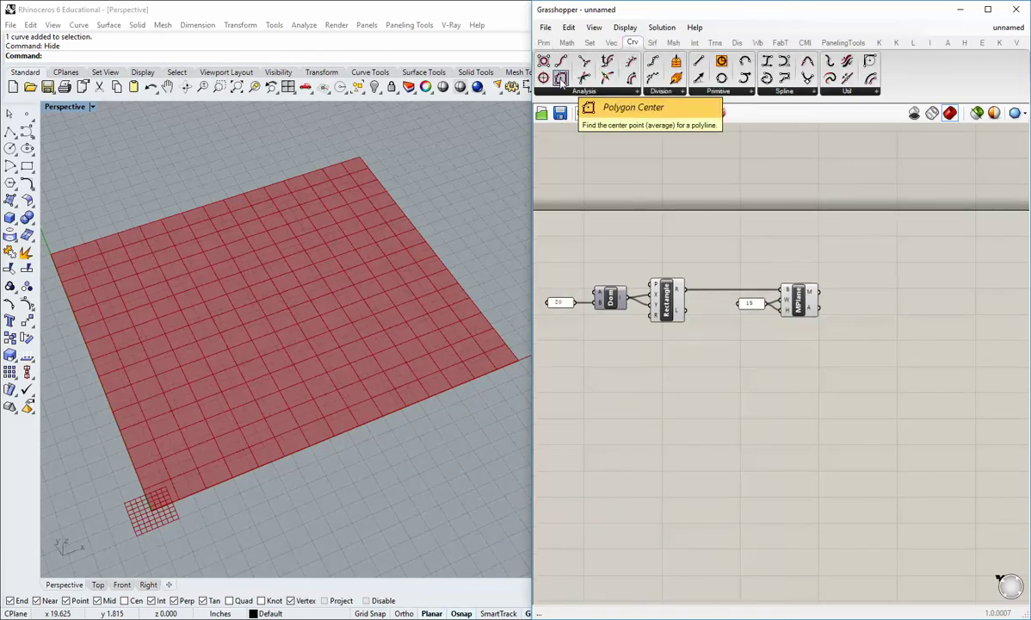
{"action": "left_click_drag", "start_coordinate": [561, 80], "coordinate": [733, 362]}
{"action": "left_click_drag", "start_coordinate": [685, 290], "coordinate": [712, 413]}
{"action": "right_click_drag", "start_coordinate": [720, 446], "coordinate": [681, 417]}
{"action": "mouse_move", "coordinate": [687, 390]}
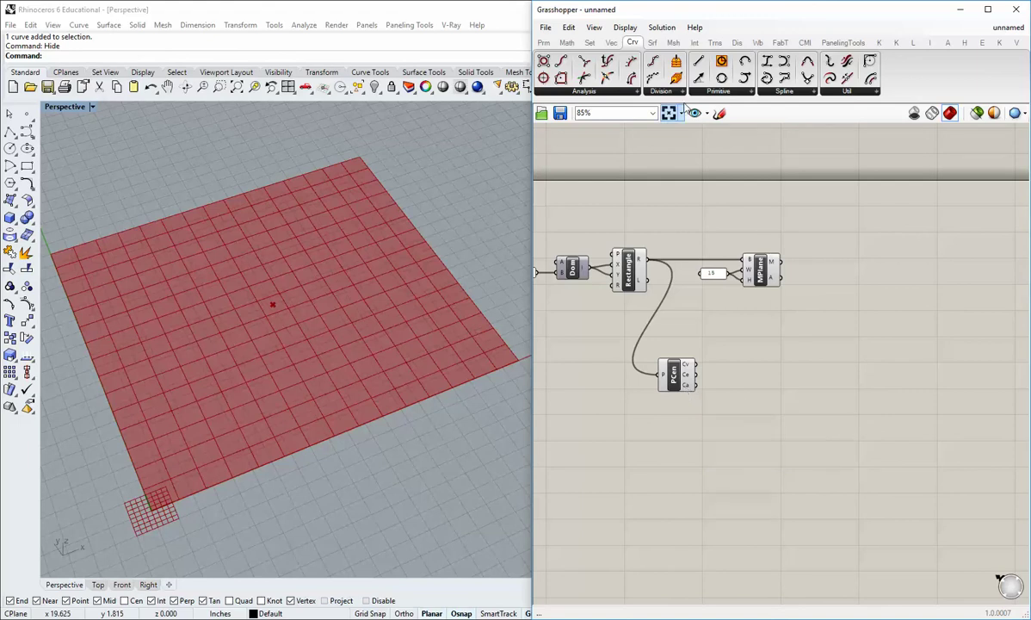
Step: Add a Scale component and place it beyond the Polygon Center, leaving space between the two
{"action": "left_click", "coordinate": [709, 45]}
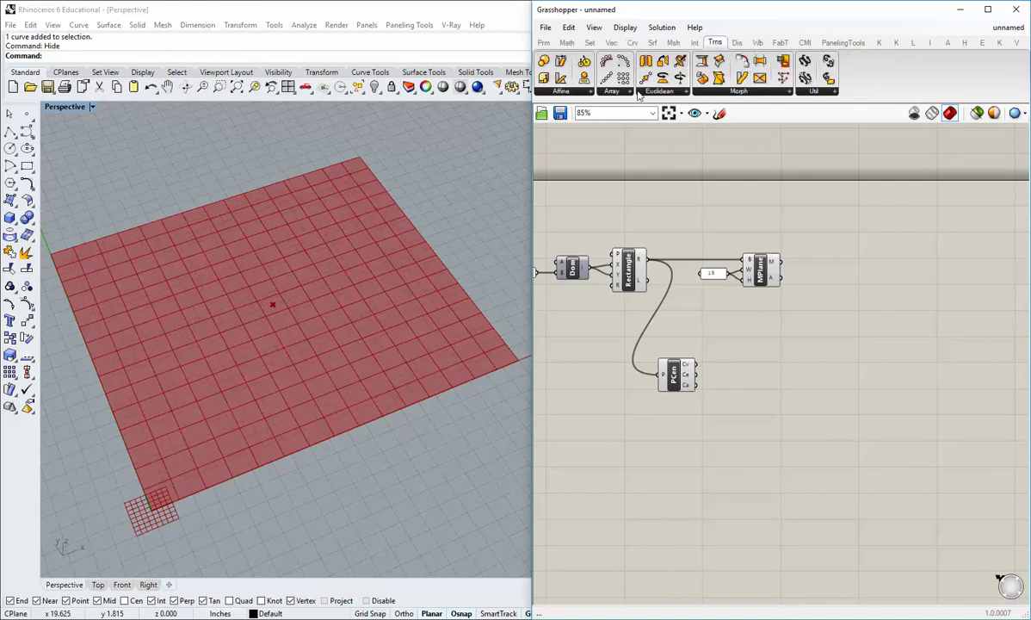
{"action": "left_click", "coordinate": [577, 91]}
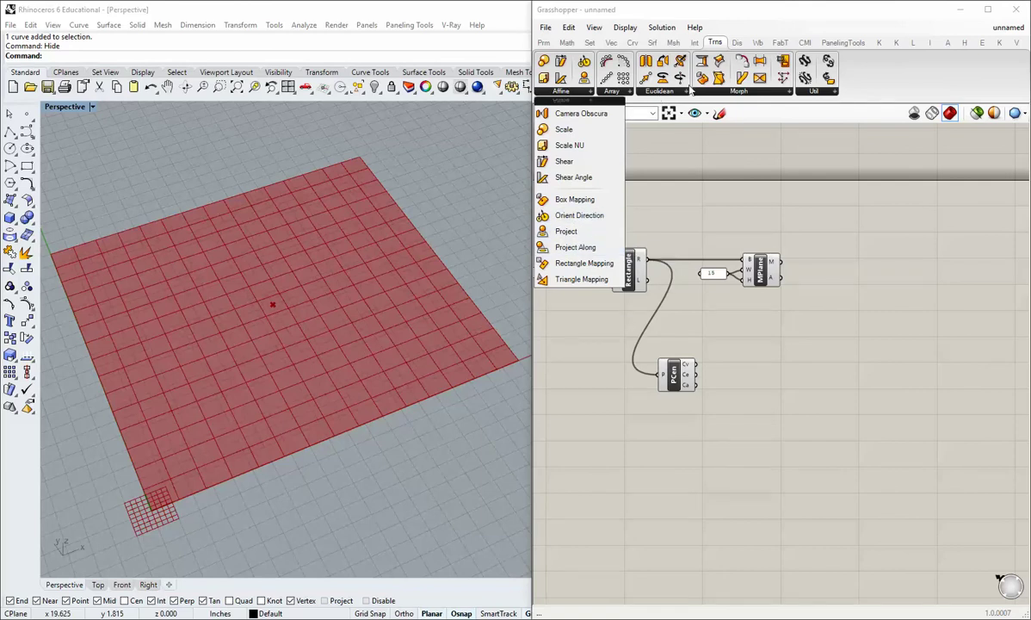
{"action": "left_click", "coordinate": [650, 92]}
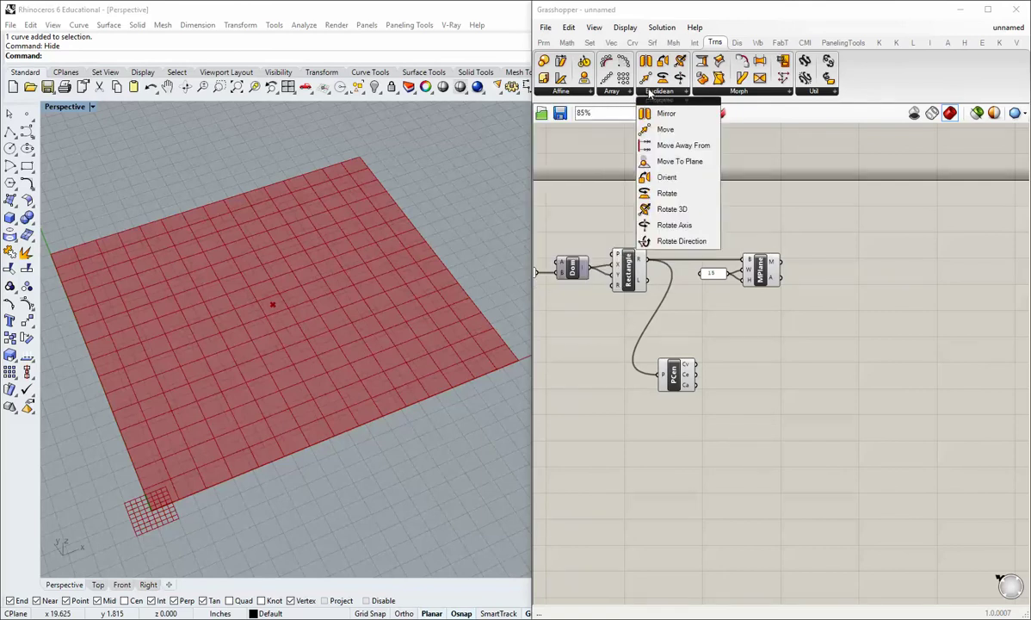
{"action": "left_click", "coordinate": [581, 93]}
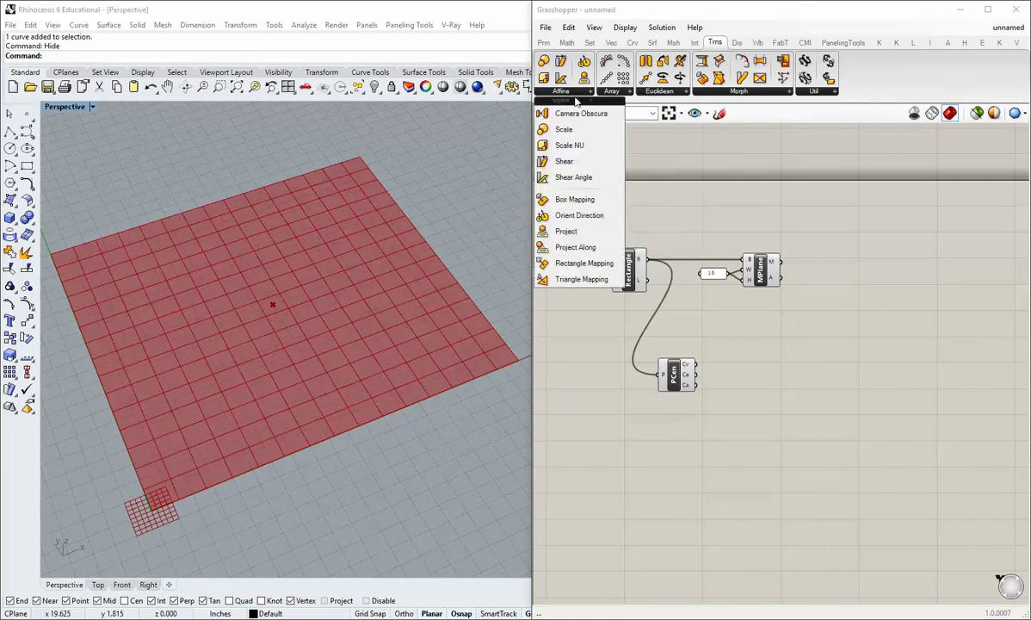
{"action": "left_click_drag", "start_coordinate": [564, 129], "coordinate": [764, 396]}
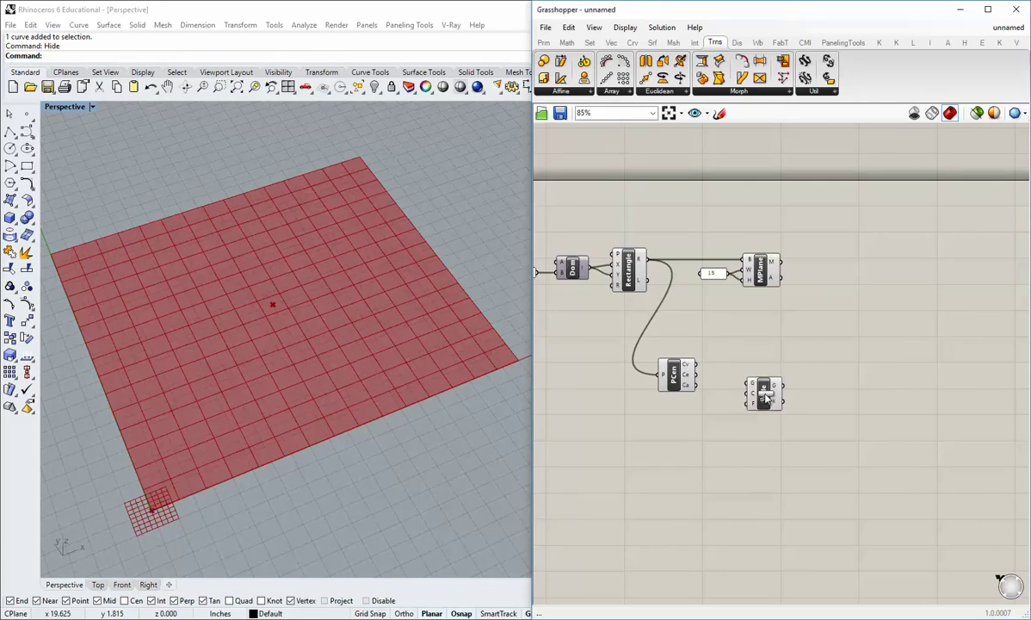
{"action": "right_click_drag", "start_coordinate": [771, 421], "coordinate": [752, 395]}
{"action": "left_click_drag", "start_coordinate": [748, 370], "coordinate": [813, 368]}
{"action": "left_click", "coordinate": [755, 376]}
{"action": "scroll", "coordinate": [753, 376], "scroll_direction": "up", "scroll_amount": 1}
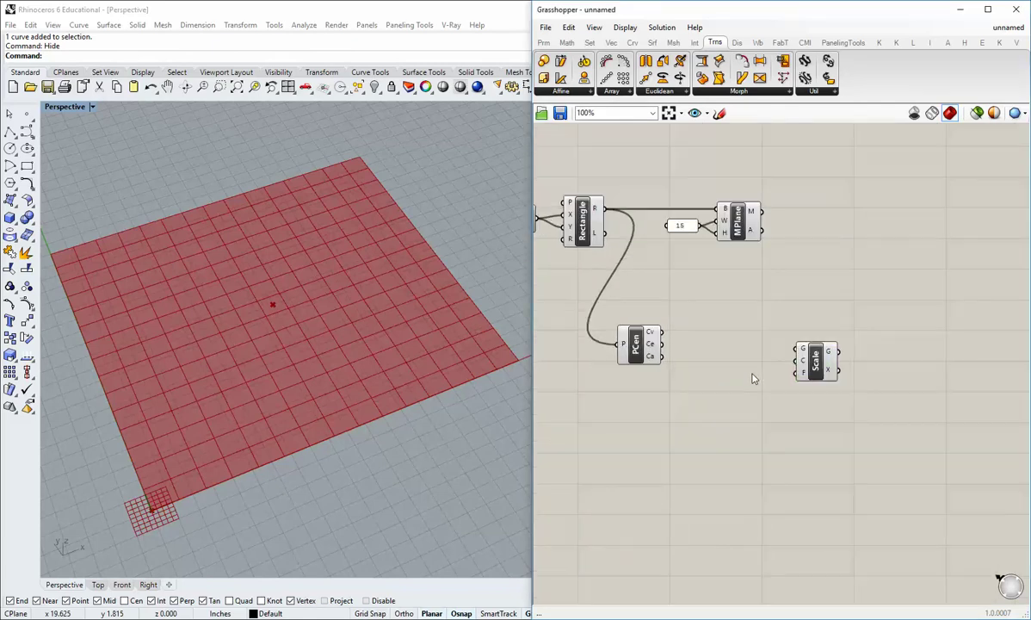
{"action": "right_click_drag", "start_coordinate": [736, 357], "coordinate": [785, 386]}
{"action": "left_click_drag", "start_coordinate": [865, 391], "coordinate": [884, 389]}
{"action": "left_click", "coordinate": [784, 319]}
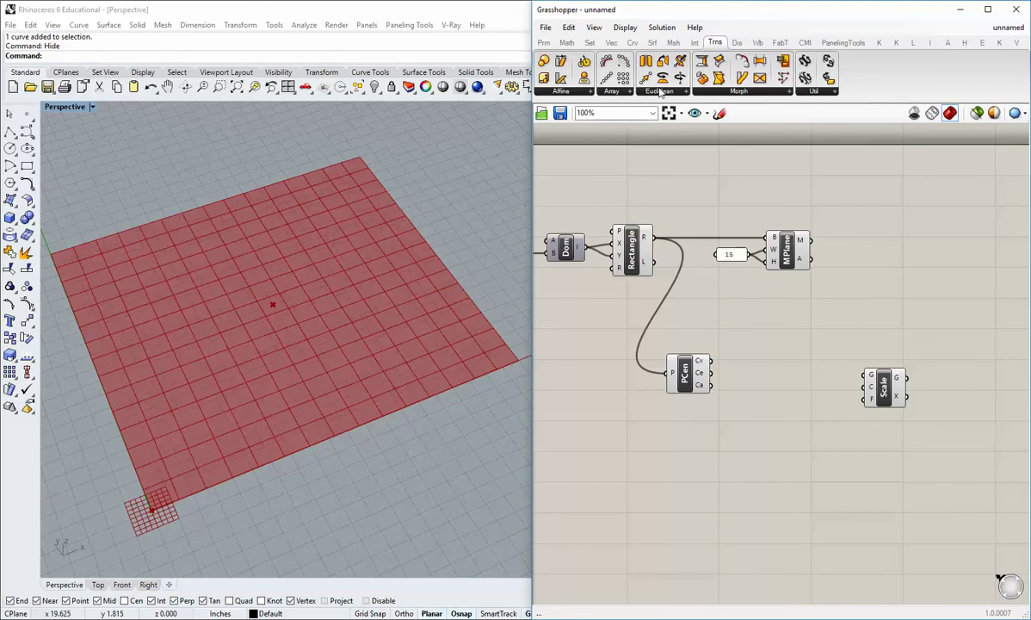
Step: Add a Kangaroo MeshCorners component beside the Scale component and connect the Mesh Plane's mesh output to it
{"action": "left_click", "coordinate": [674, 43]}
{"action": "left_click", "coordinate": [878, 43]}
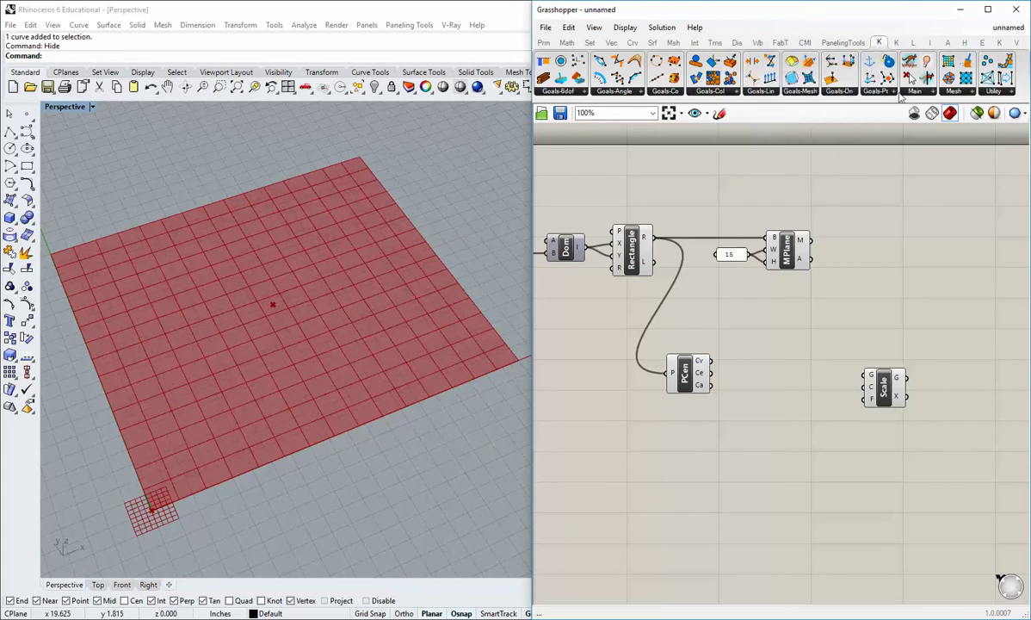
{"action": "left_click", "coordinate": [991, 92]}
{"action": "left_click", "coordinate": [957, 91]}
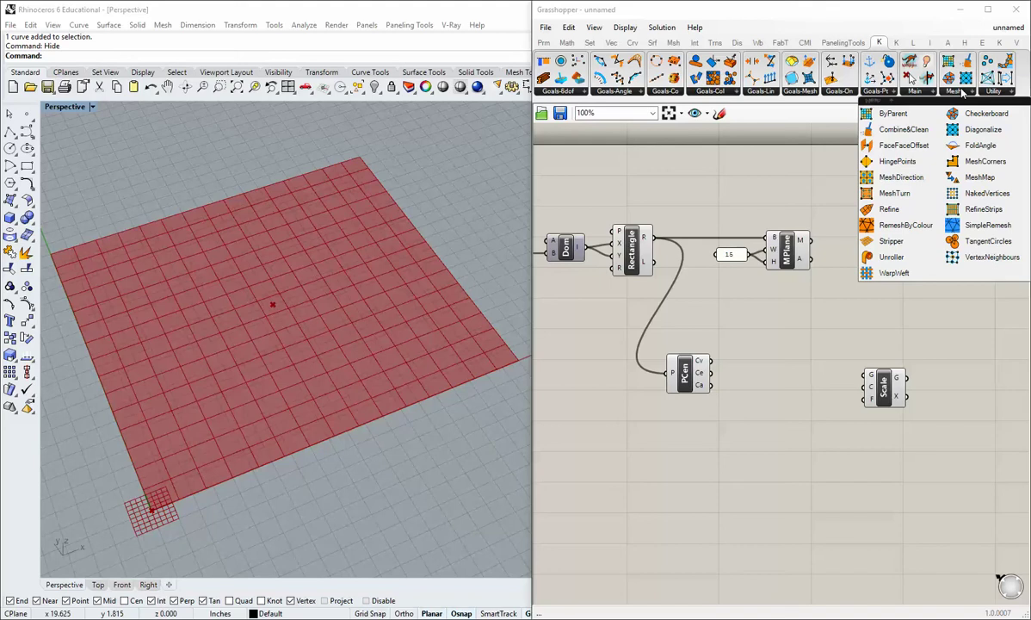
{"action": "left_click", "coordinate": [971, 163]}
{"action": "left_click", "coordinate": [764, 330]}
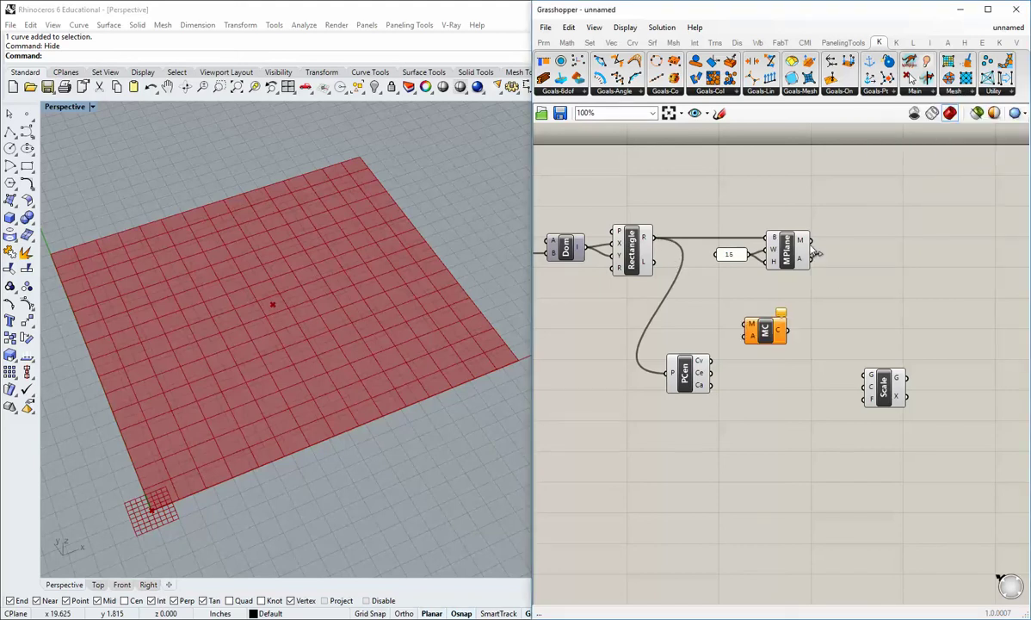
{"action": "left_click_drag", "start_coordinate": [811, 242], "coordinate": [828, 344]}
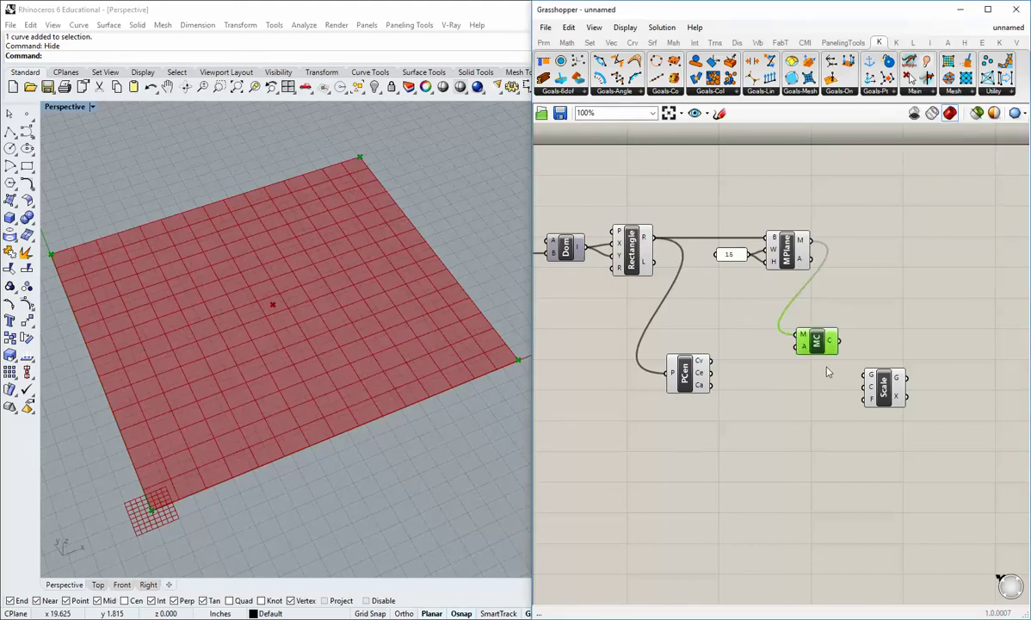
{"action": "left_click", "coordinate": [835, 387]}
{"action": "right_click_drag", "start_coordinate": [823, 389], "coordinate": [805, 361]}
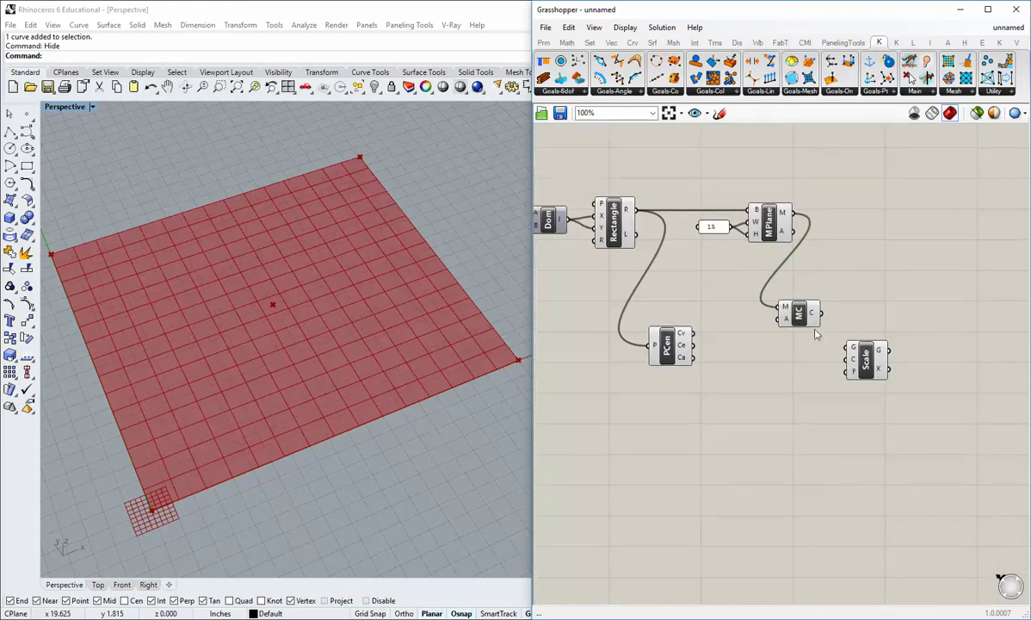
Step: Wire the MeshCorners output into Scale's geometry input and Polygon Center's Ca output into Scale's center input
{"action": "left_click_drag", "start_coordinate": [821, 313], "coordinate": [803, 357]}
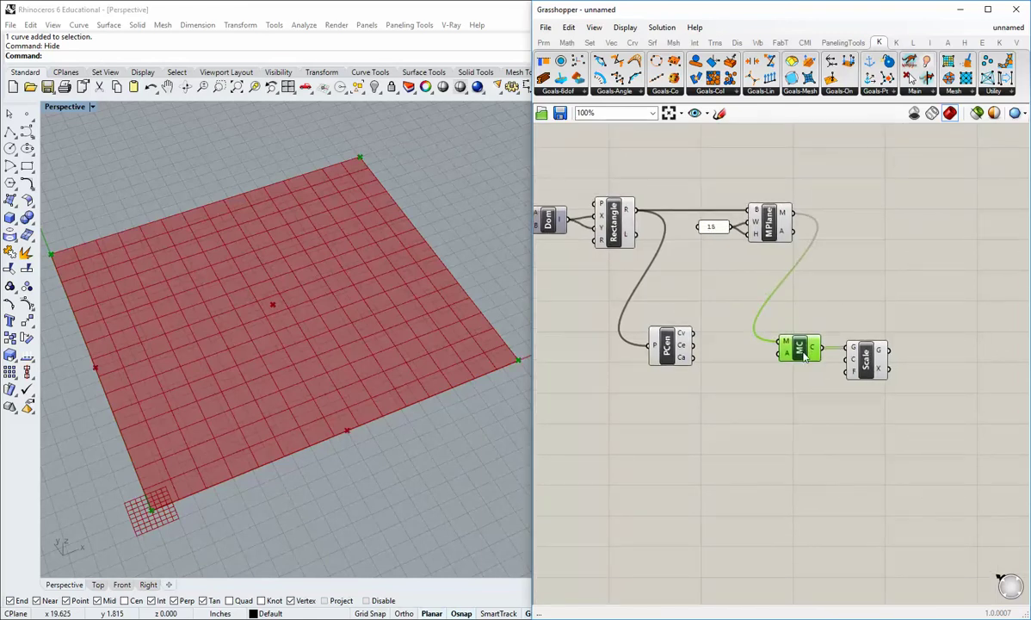
{"action": "left_click_drag", "start_coordinate": [679, 344], "coordinate": [684, 385]}
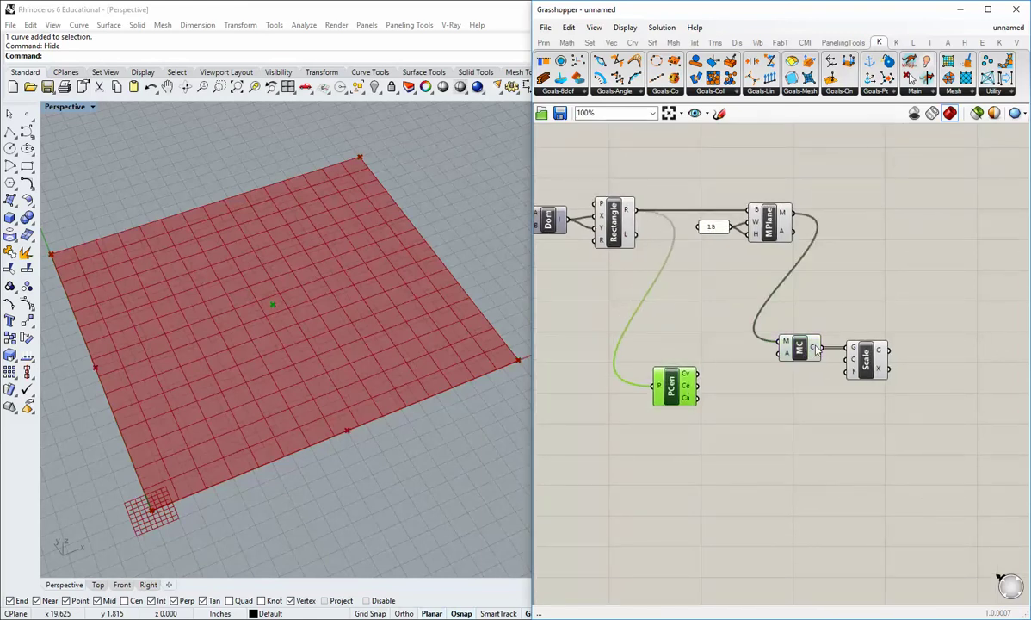
{"action": "left_click_drag", "start_coordinate": [855, 357], "coordinate": [859, 386]}
{"action": "left_click_drag", "start_coordinate": [699, 399], "coordinate": [882, 401]}
{"action": "left_click", "coordinate": [675, 434]}
{"action": "right_click_drag", "start_coordinate": [675, 440], "coordinate": [675, 400]}
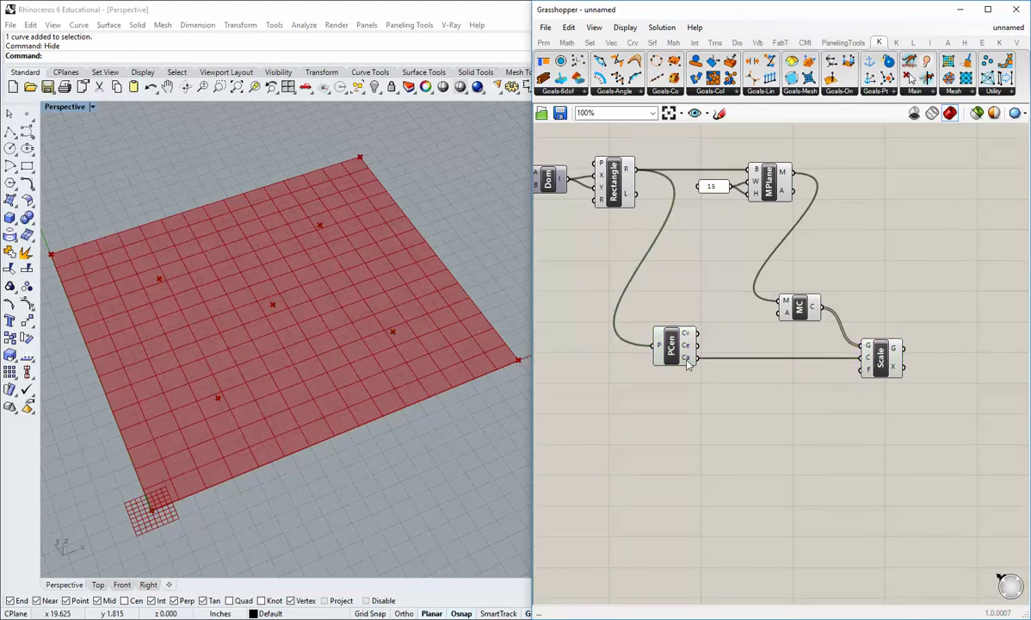
Step: Turn off the preview of the Rectangle component
{"action": "right_click", "coordinate": [618, 183]}
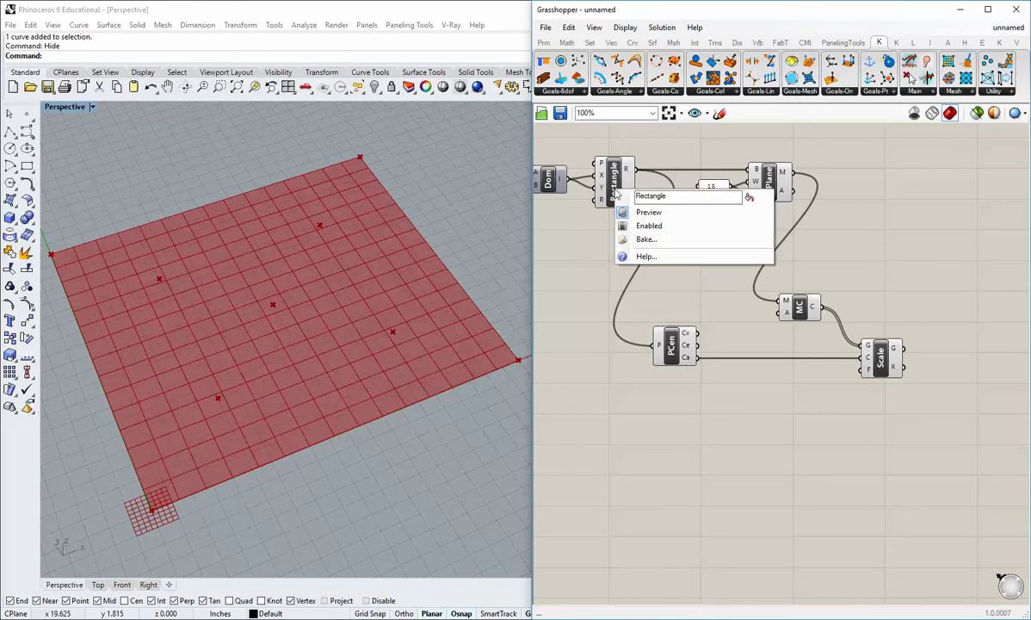
{"action": "left_click", "coordinate": [653, 211]}
{"action": "right_click_drag", "start_coordinate": [746, 262], "coordinate": [747, 271]}
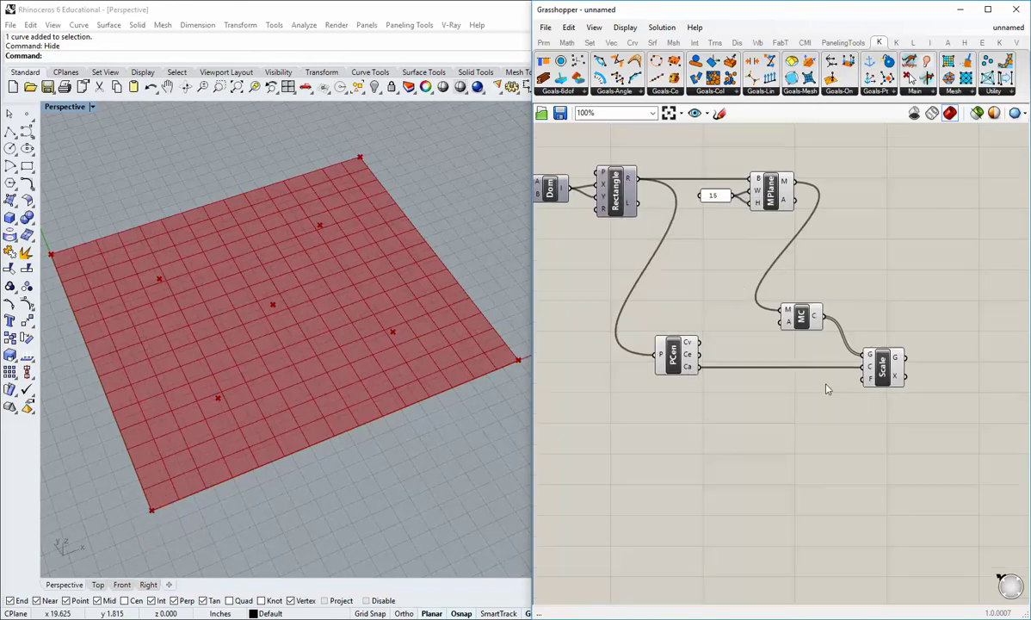
Step: Add a number slider set to 0.230 and connect it to Scale's factor input
{"action": "left_click", "coordinate": [543, 42]}
{"action": "left_click_drag", "start_coordinate": [720, 61], "coordinate": [864, 386]}
{"action": "mouse_move", "coordinate": [770, 405]}
{"action": "left_mouse_down"}
{"action": "mouse_move", "coordinate": [795, 407]}
{"action": "mouse_move", "coordinate": [745, 406]}
{"action": "mouse_move", "coordinate": [782, 407]}
{"action": "mouse_move", "coordinate": [769, 408]}
{"action": "left_mouse_up"}
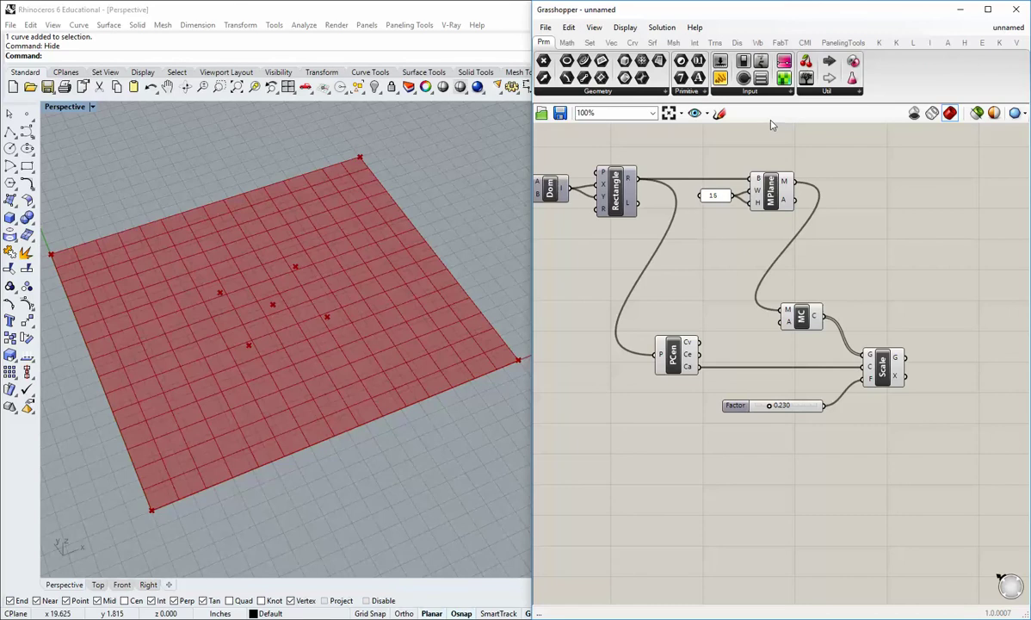
Step: Add a Dots display component for the scaled points and turn off the Scale component's preview
{"action": "left_click", "coordinate": [737, 43]}
{"action": "left_click_drag", "start_coordinate": [783, 81], "coordinate": [952, 420]}
{"action": "scroll", "coordinate": [859, 380], "scroll_direction": "up", "scroll_amount": 2}
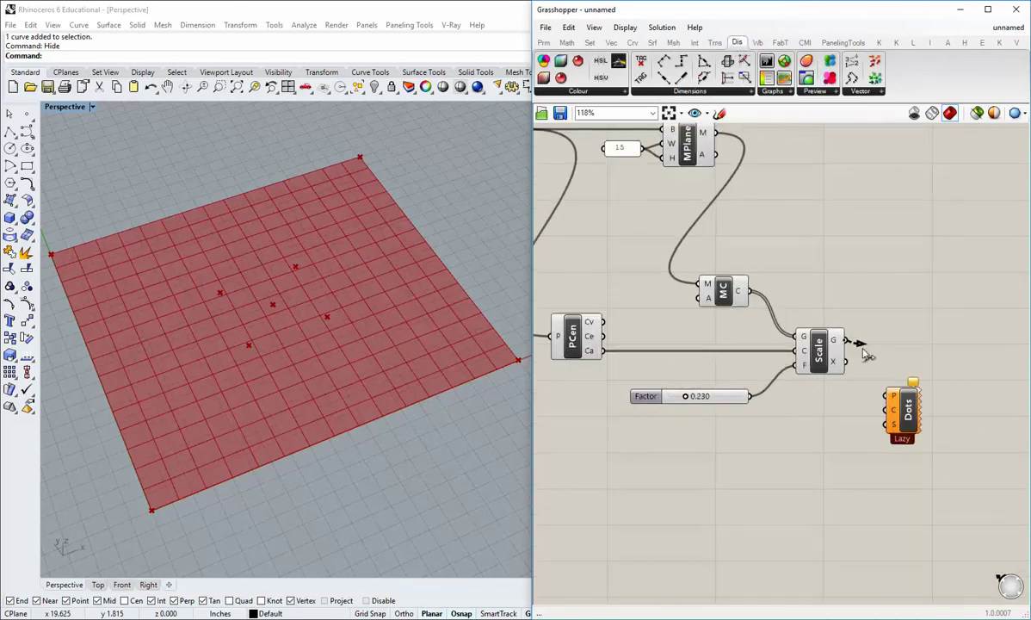
{"action": "left_click_drag", "start_coordinate": [846, 340], "coordinate": [929, 362]}
{"action": "right_click", "coordinate": [819, 353]}
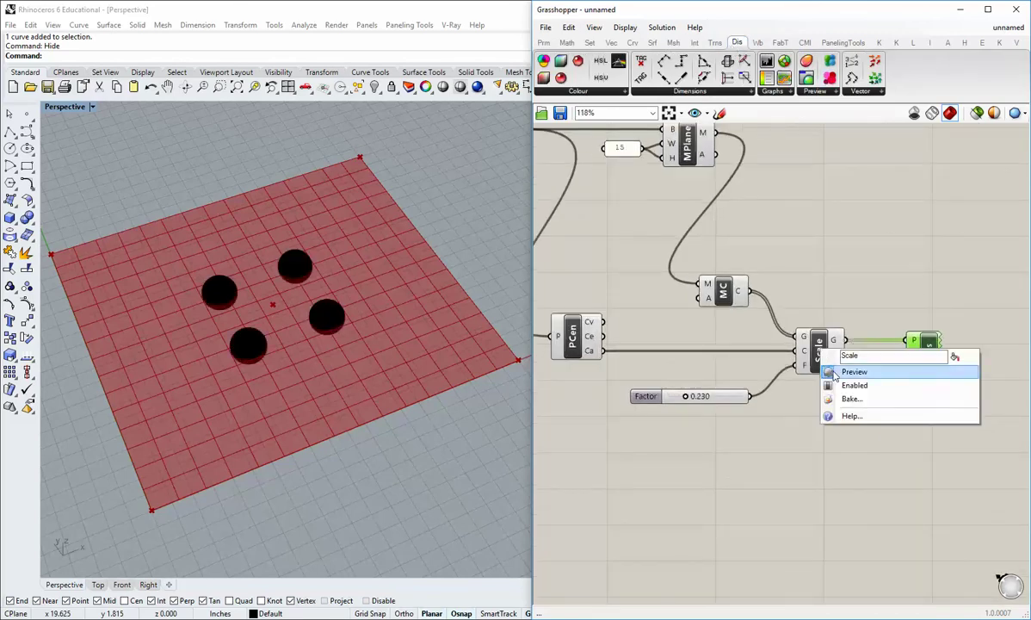
{"action": "left_click", "coordinate": [852, 370]}
Step: Connect a 0.250 number slider to the Dots size input and place the slider above the Scale component
{"action": "left_click", "coordinate": [544, 43]}
{"action": "left_click_drag", "start_coordinate": [721, 77], "coordinate": [785, 404]}
{"action": "left_click_drag", "start_coordinate": [880, 412], "coordinate": [911, 370]}
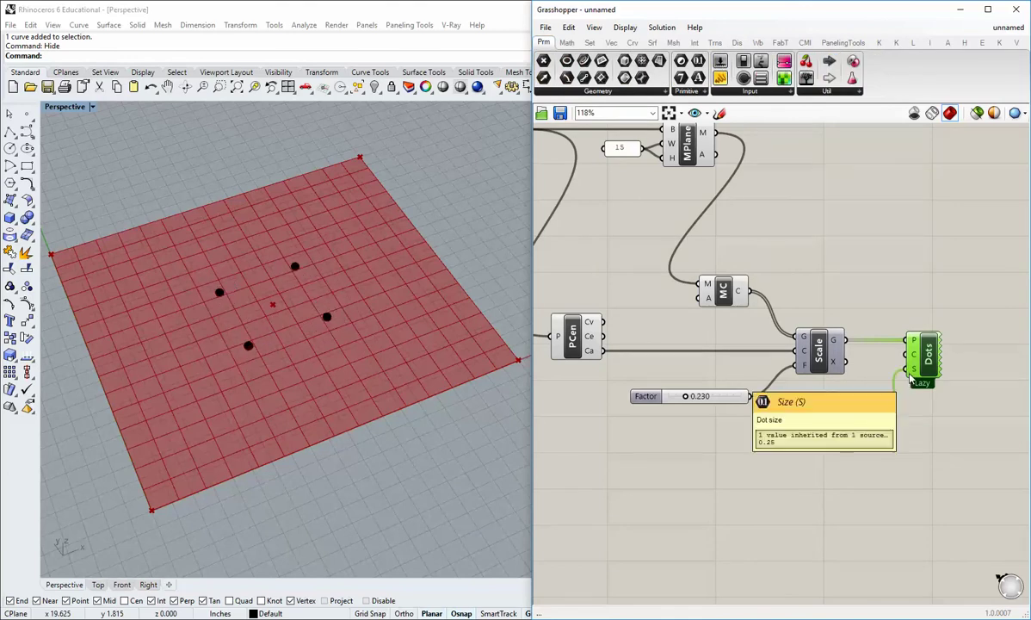
{"action": "left_click_drag", "start_coordinate": [787, 412], "coordinate": [799, 264]}
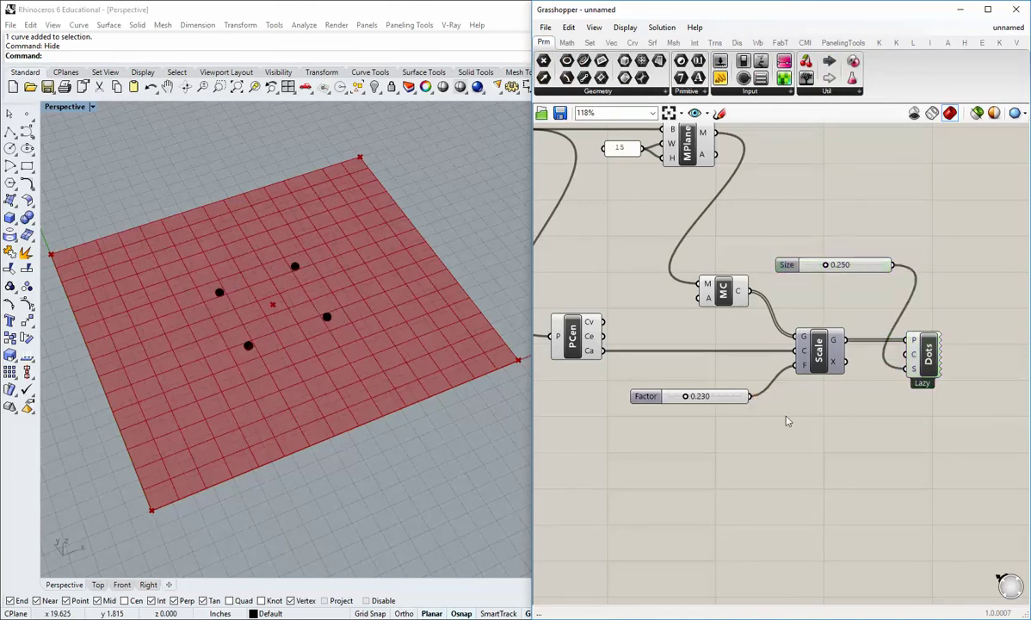
Step: Set the Factor slider feeding Scale to 1.000
{"action": "scroll", "coordinate": [758, 421], "scroll_direction": "up", "scroll_amount": 2}
{"action": "left_click_drag", "start_coordinate": [727, 405], "coordinate": [810, 426]}
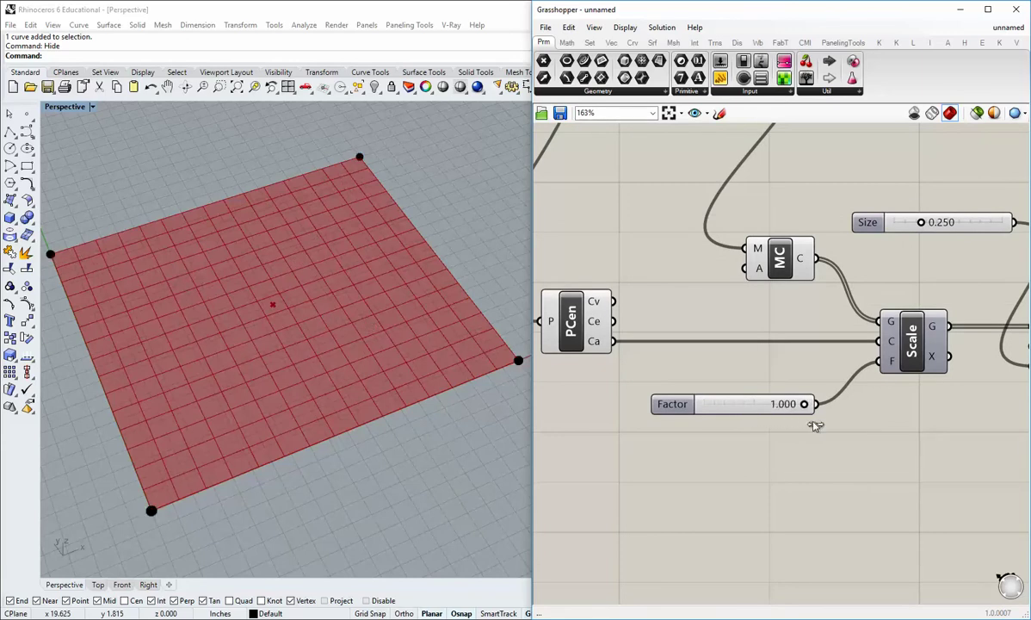
{"action": "scroll", "coordinate": [808, 477], "scroll_direction": "down", "scroll_amount": 4}
{"action": "right_click_drag", "start_coordinate": [854, 477], "coordinate": [784, 453]}
{"action": "scroll", "coordinate": [784, 453], "scroll_direction": "down", "scroll_amount": 1}
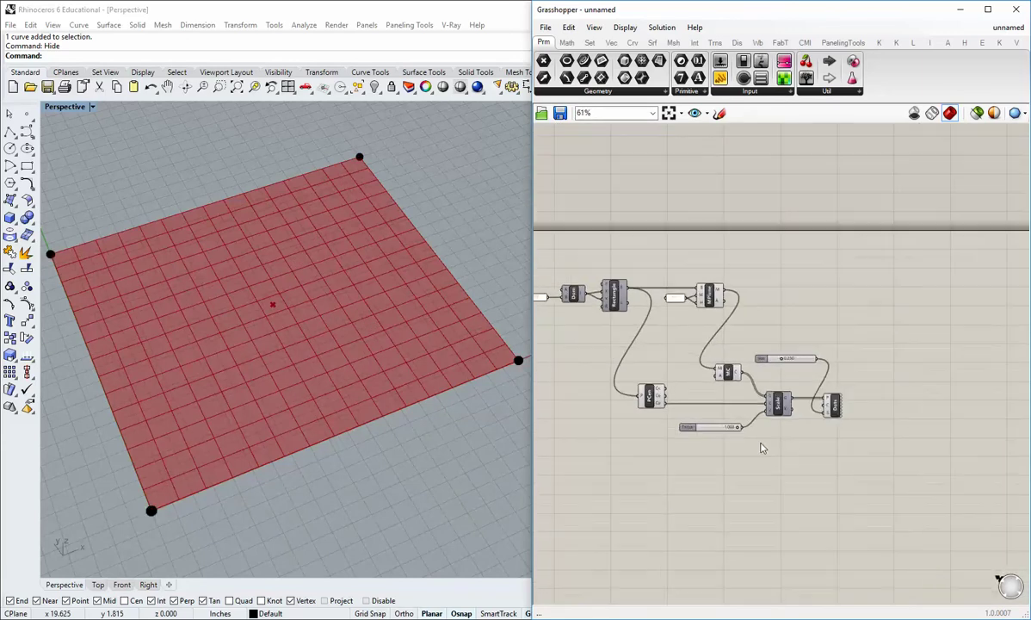
Step: Move the PCen, MC, Scale and Dots components with their two sliders well below the mesh plane component
{"action": "left_click_drag", "start_coordinate": [870, 465], "coordinate": [631, 345]}
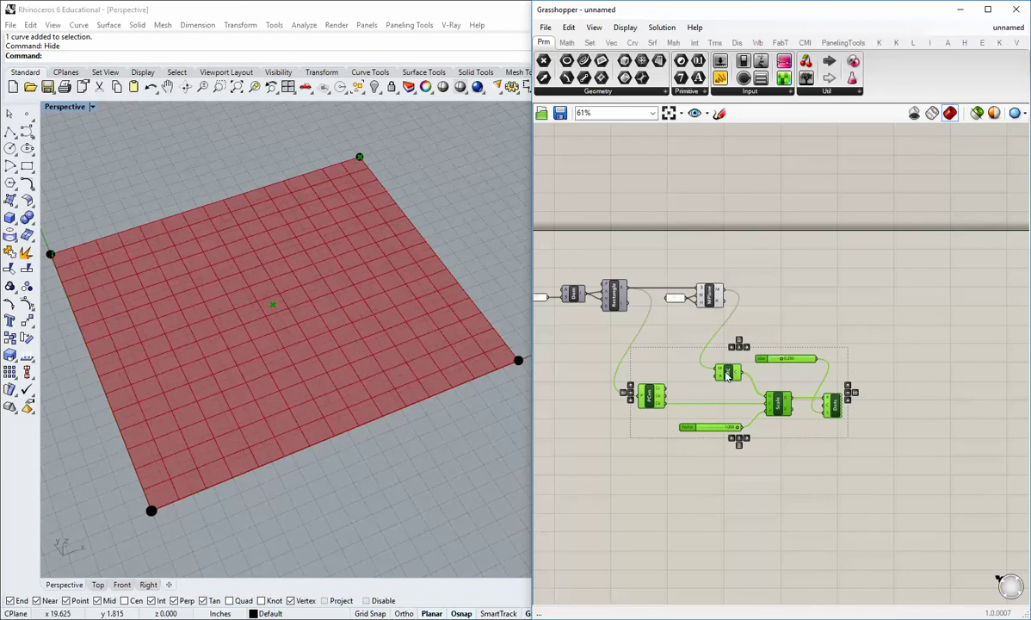
{"action": "left_click_drag", "start_coordinate": [738, 383], "coordinate": [727, 501]}
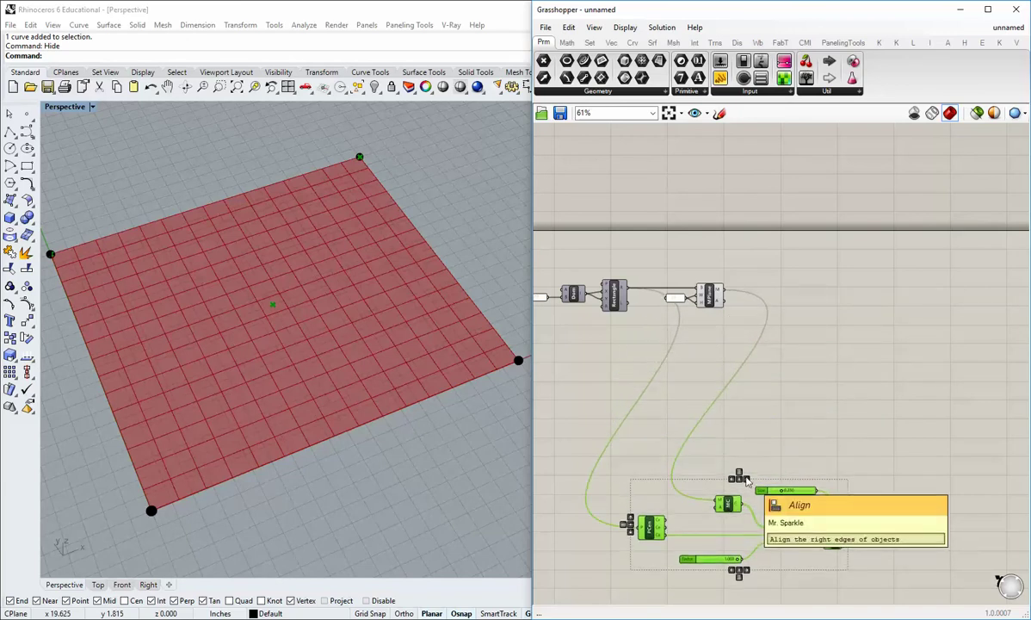
{"action": "left_click", "coordinate": [830, 455]}
Step: Add a Kangaroo Solver component and place it beyond the Scale and Dots components
{"action": "right_click_drag", "start_coordinate": [875, 321], "coordinate": [811, 263]}
{"action": "left_click", "coordinate": [879, 43]}
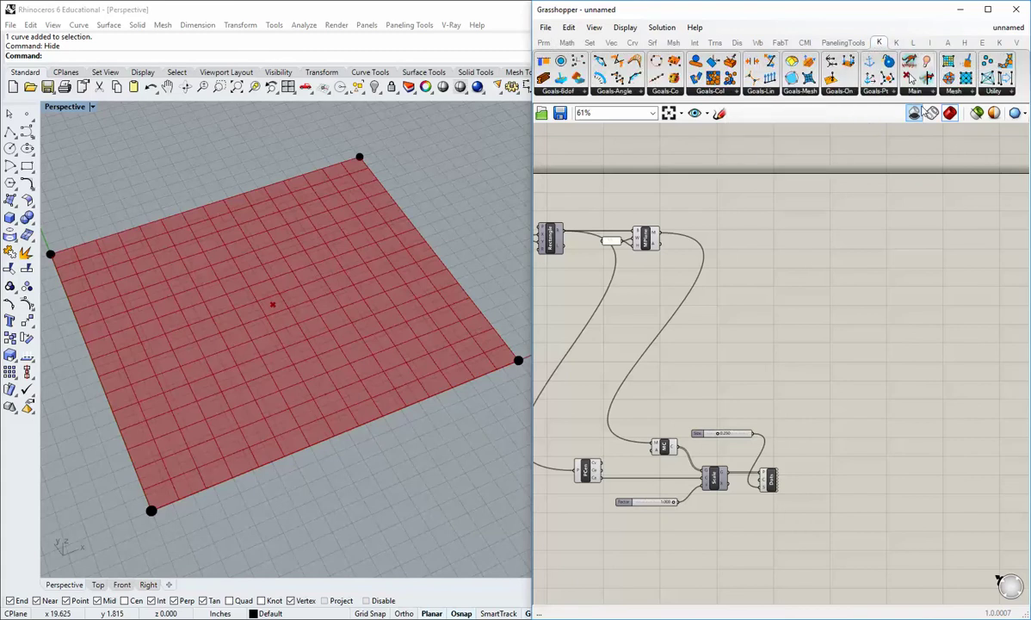
{"action": "left_click", "coordinate": [920, 91]}
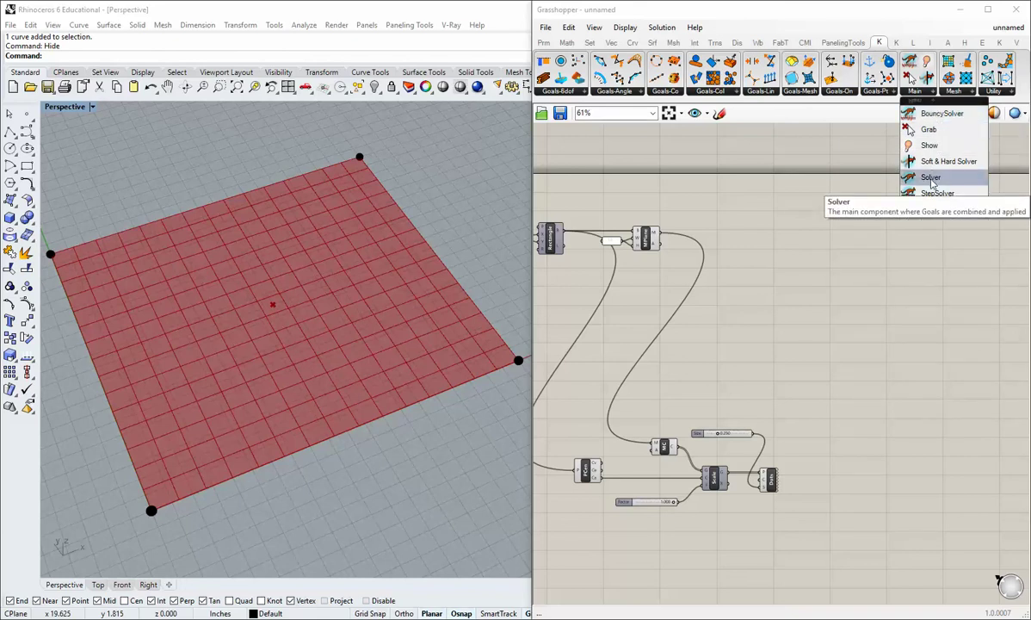
{"action": "left_click", "coordinate": [931, 179]}
{"action": "left_click", "coordinate": [902, 377]}
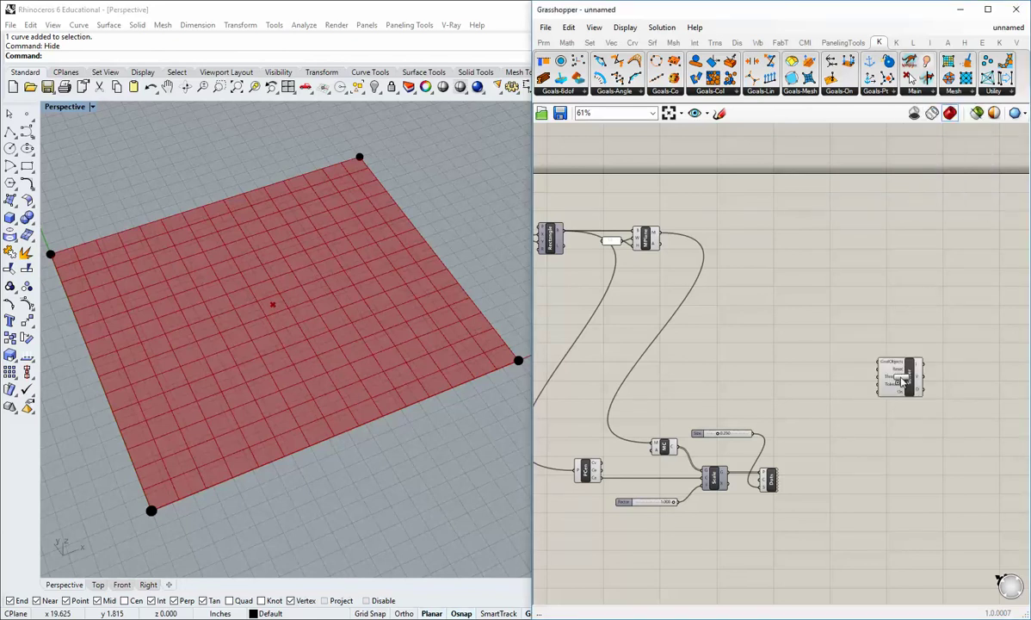
{"action": "right_click_drag", "start_coordinate": [895, 415], "coordinate": [909, 365]}
{"action": "scroll", "coordinate": [909, 356], "scroll_direction": "up", "scroll_amount": 1}
{"action": "left_click_drag", "start_coordinate": [924, 318], "coordinate": [892, 382]}
{"action": "right_click_drag", "start_coordinate": [837, 442], "coordinate": [856, 375]}
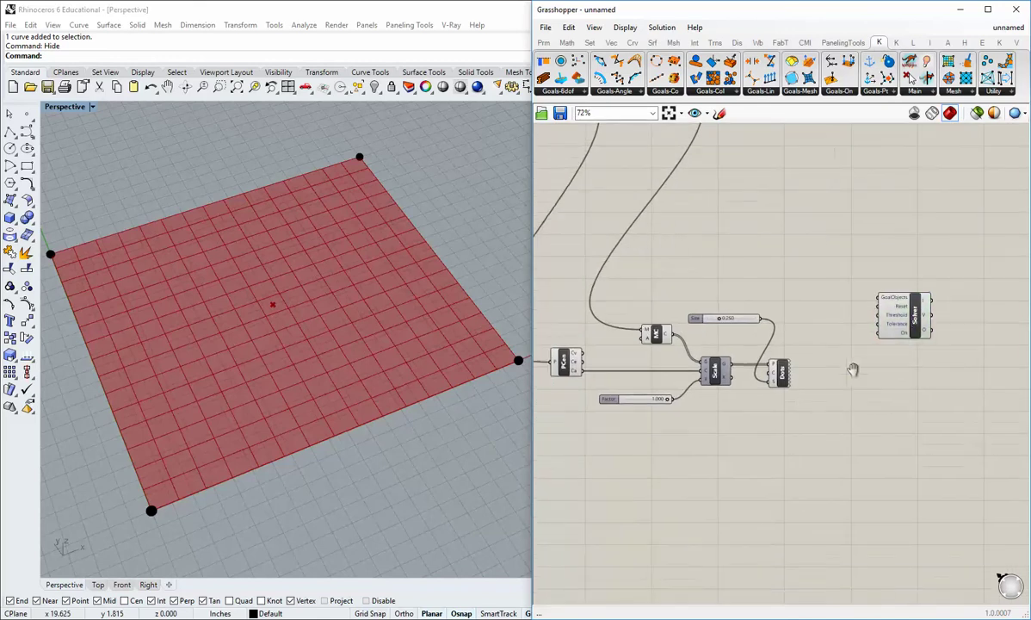
Step: Move the Dots component and its Size slider below Scale, and shift the Solver closer to the group
{"action": "left_click_drag", "start_coordinate": [782, 376], "coordinate": [783, 452]}
{"action": "left_click_drag", "start_coordinate": [694, 317], "coordinate": [681, 455]}
{"action": "left_click", "coordinate": [826, 349]}
{"action": "left_click_drag", "start_coordinate": [923, 315], "coordinate": [884, 308]}
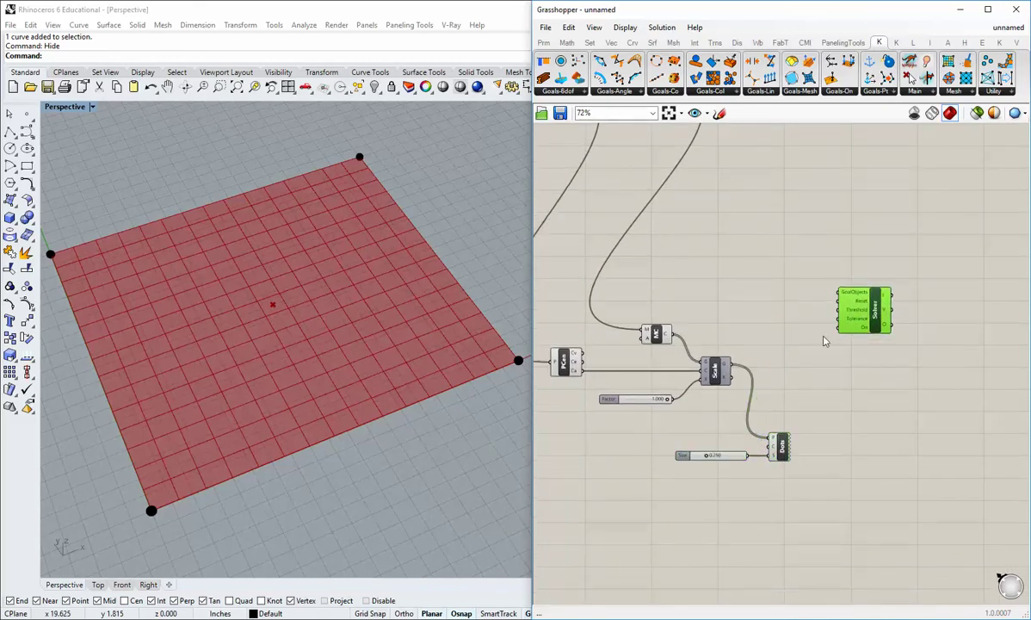
{"action": "left_click", "coordinate": [823, 337]}
Step: Add an Anchor goal fed by the scaled points, connect it to the Solver's GoalObjects input and space the Solver further away
{"action": "right_click_drag", "start_coordinate": [796, 241], "coordinate": [797, 301]}
{"action": "left_click", "coordinate": [878, 90]}
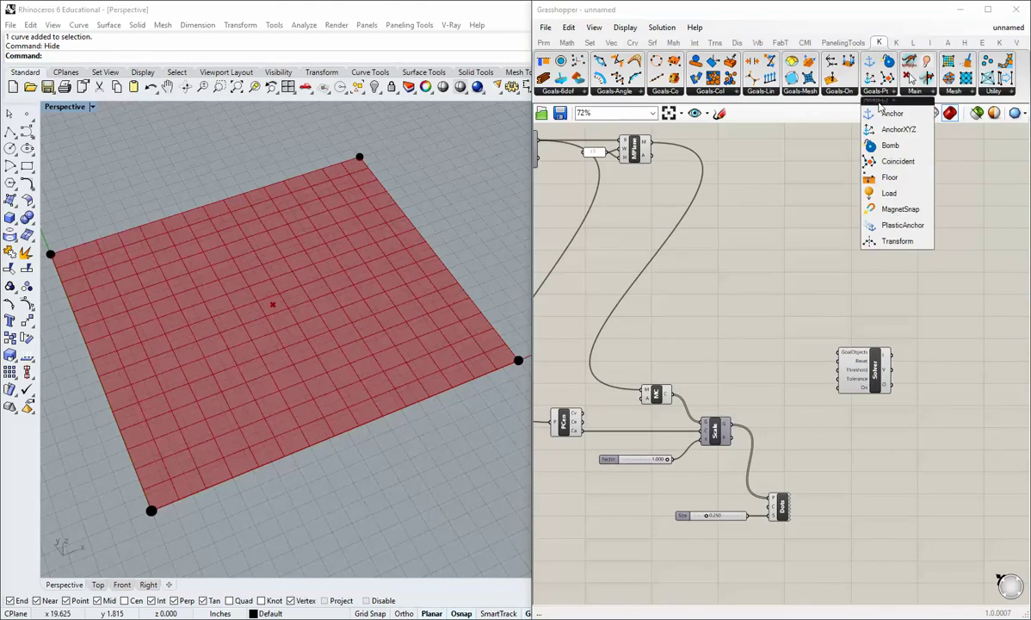
{"action": "left_click_drag", "start_coordinate": [887, 112], "coordinate": [800, 434]}
{"action": "scroll", "coordinate": [746, 426], "scroll_direction": "up", "scroll_amount": 1}
{"action": "left_click_drag", "start_coordinate": [730, 423], "coordinate": [854, 338]}
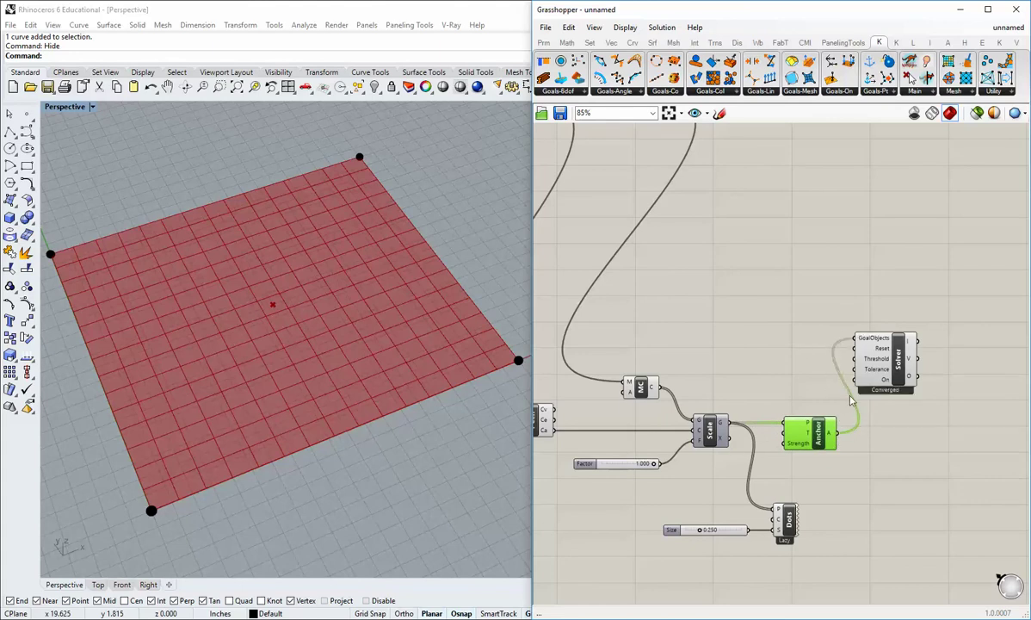
{"action": "right_click_drag", "start_coordinate": [870, 427], "coordinate": [822, 442]}
{"action": "left_click_drag", "start_coordinate": [854, 373], "coordinate": [903, 360]}
{"action": "left_click", "coordinate": [882, 423]}
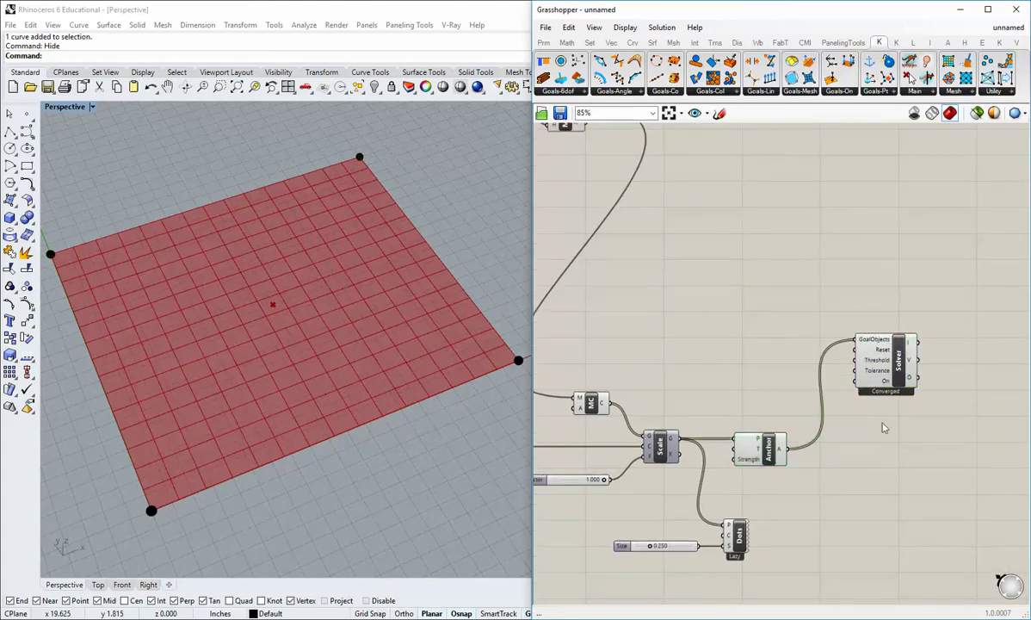
Step: Add a Kangaroo Length(Line) goal component and place it beside the mesh plane component
{"action": "scroll", "coordinate": [771, 362], "scroll_direction": "down", "scroll_amount": 2}
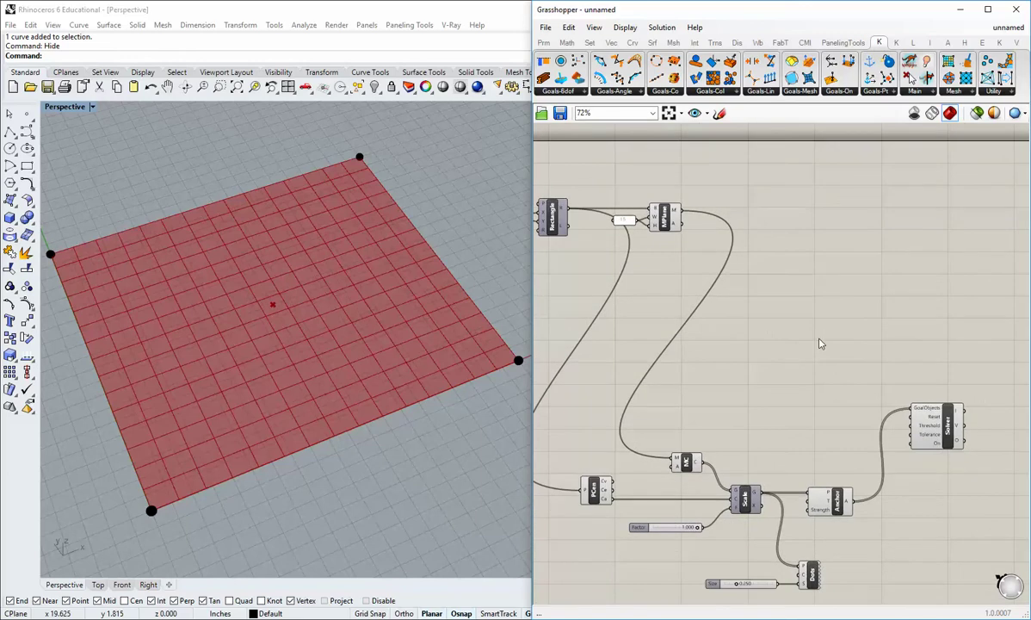
{"action": "right_click_drag", "start_coordinate": [793, 279], "coordinate": [780, 308]}
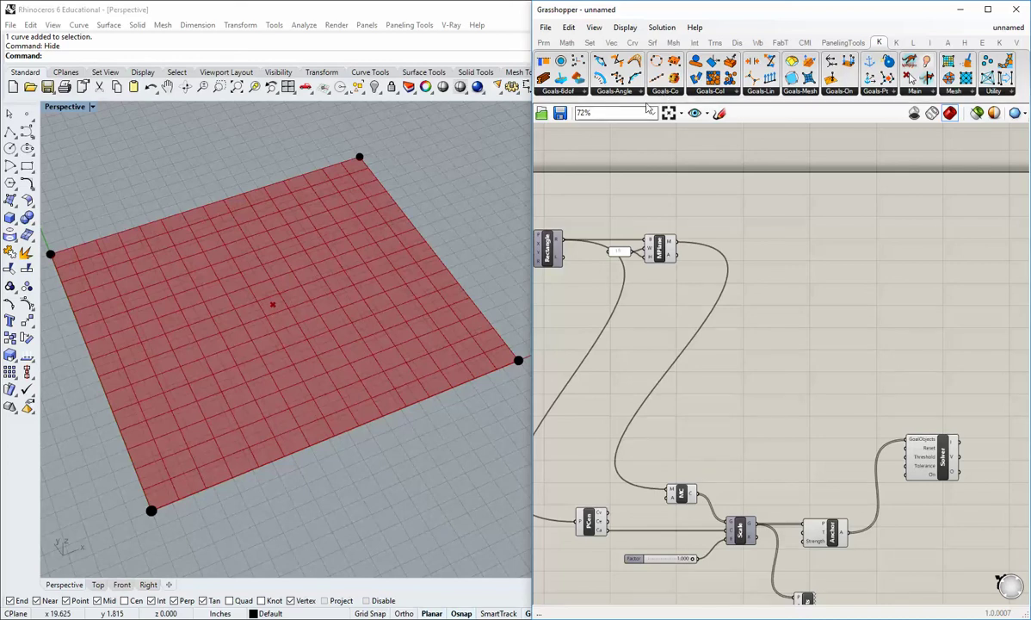
{"action": "left_click", "coordinate": [763, 93]}
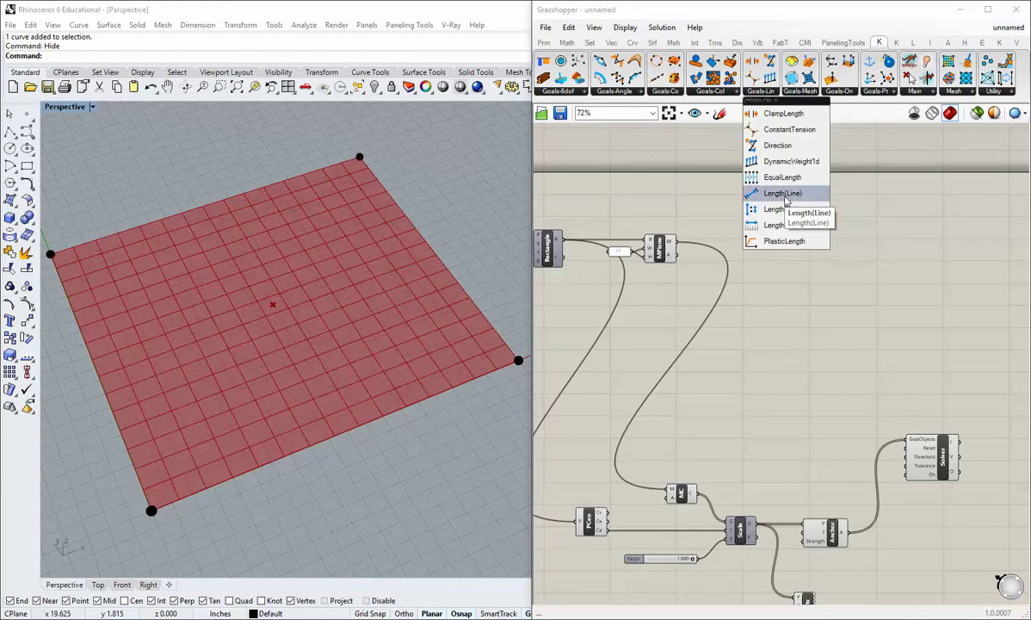
{"action": "left_click_drag", "start_coordinate": [748, 194], "coordinate": [799, 274]}
{"action": "scroll", "coordinate": [796, 295], "scroll_direction": "up", "scroll_amount": 2}
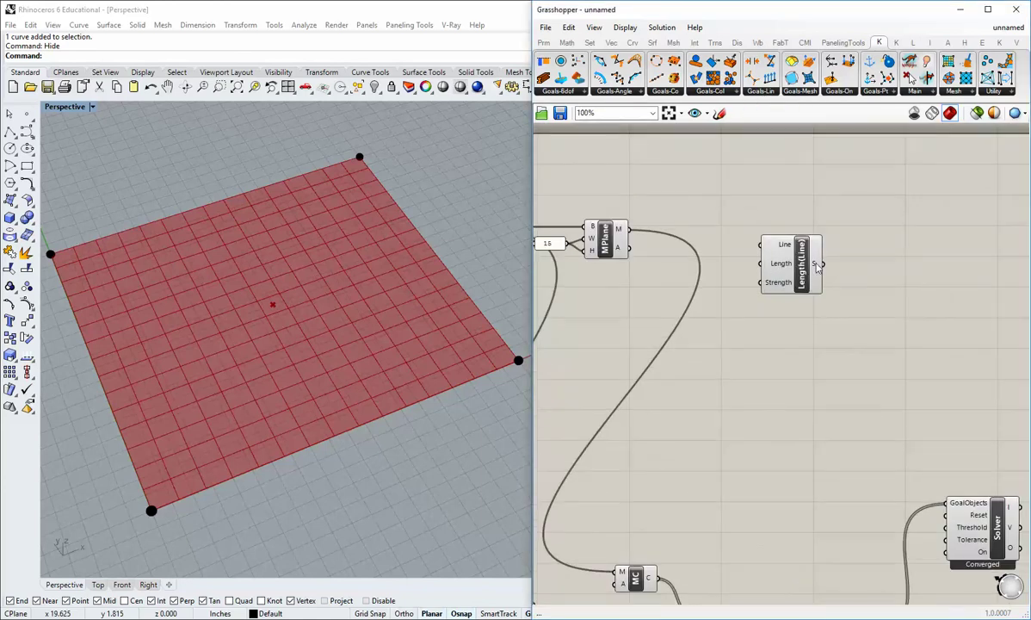
{"action": "scroll", "coordinate": [818, 267], "scroll_direction": "down", "scroll_amount": 2}
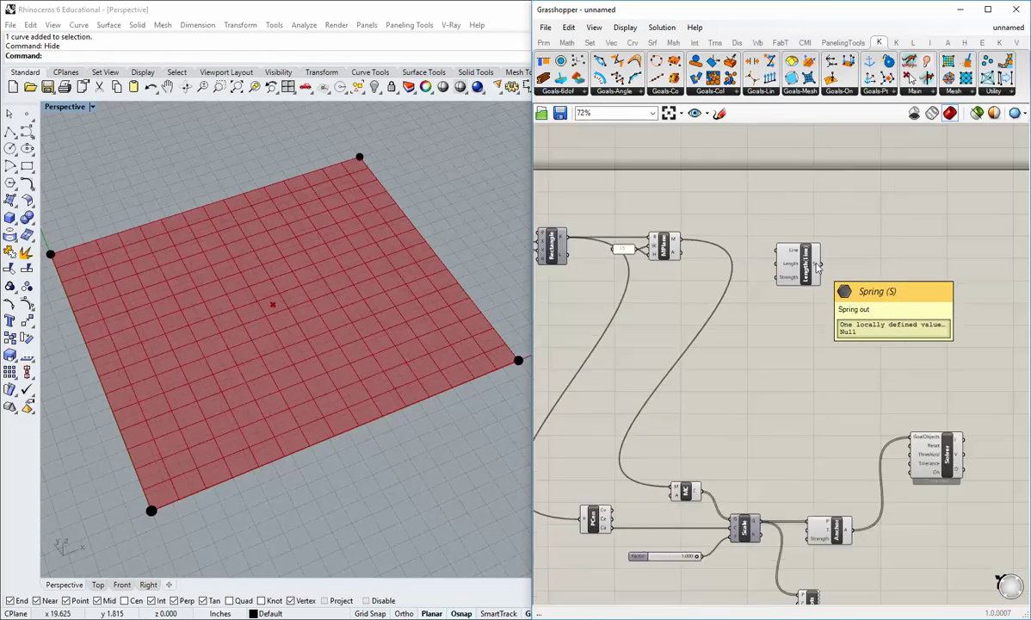
{"action": "scroll", "coordinate": [748, 283], "scroll_direction": "up", "scroll_amount": 2}
{"action": "scroll", "coordinate": [778, 269], "scroll_direction": "down", "scroll_amount": 1}
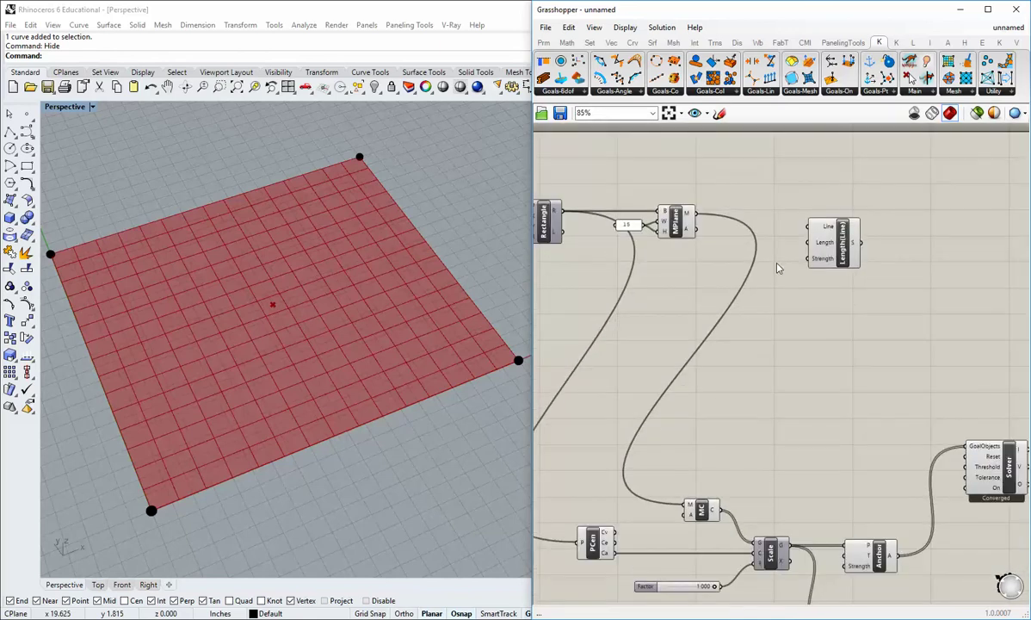
{"action": "right_click_drag", "start_coordinate": [721, 276], "coordinate": [745, 268]}
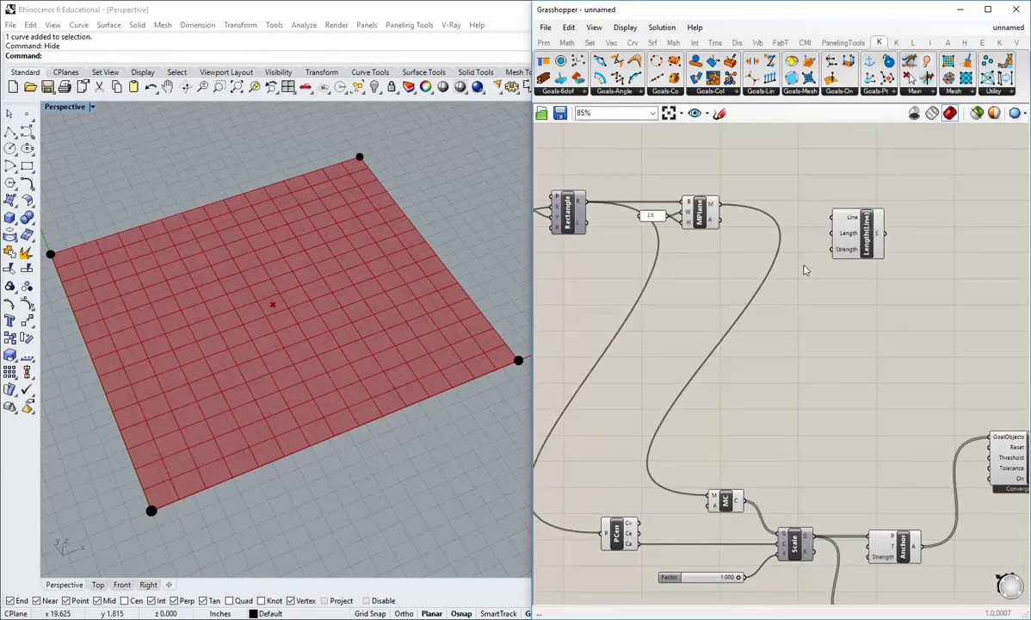
{"action": "left_click_drag", "start_coordinate": [860, 244], "coordinate": [835, 301]}
{"action": "left_click", "coordinate": [741, 261]}
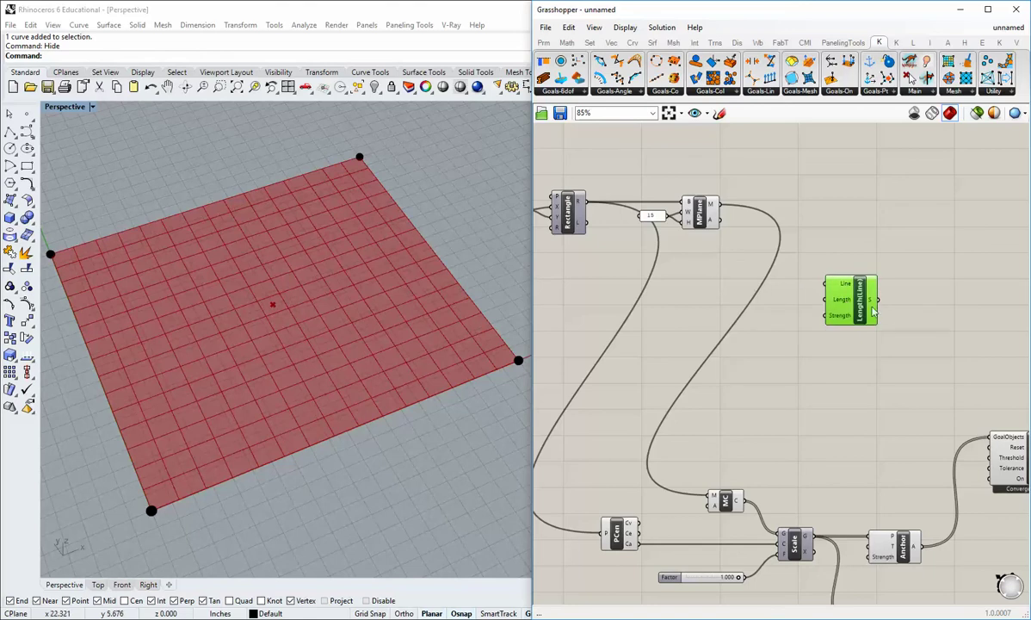
{"action": "left_click_drag", "start_coordinate": [863, 297], "coordinate": [863, 263]}
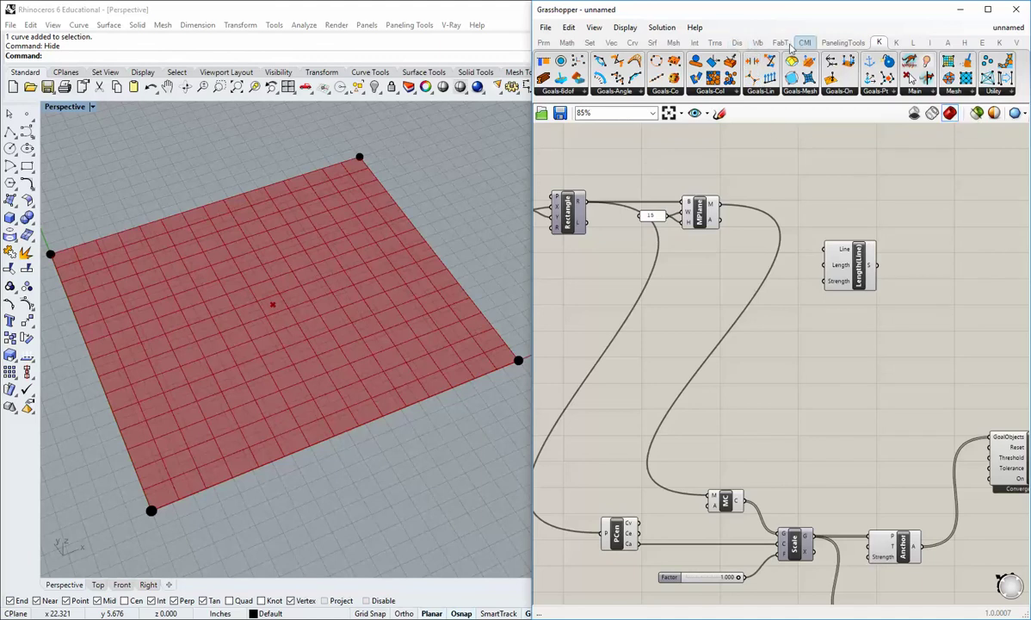
Step: Add a Weaverbird's Mesh Edges component and connect the mesh plane's mesh output to it
{"action": "left_click", "coordinate": [761, 43]}
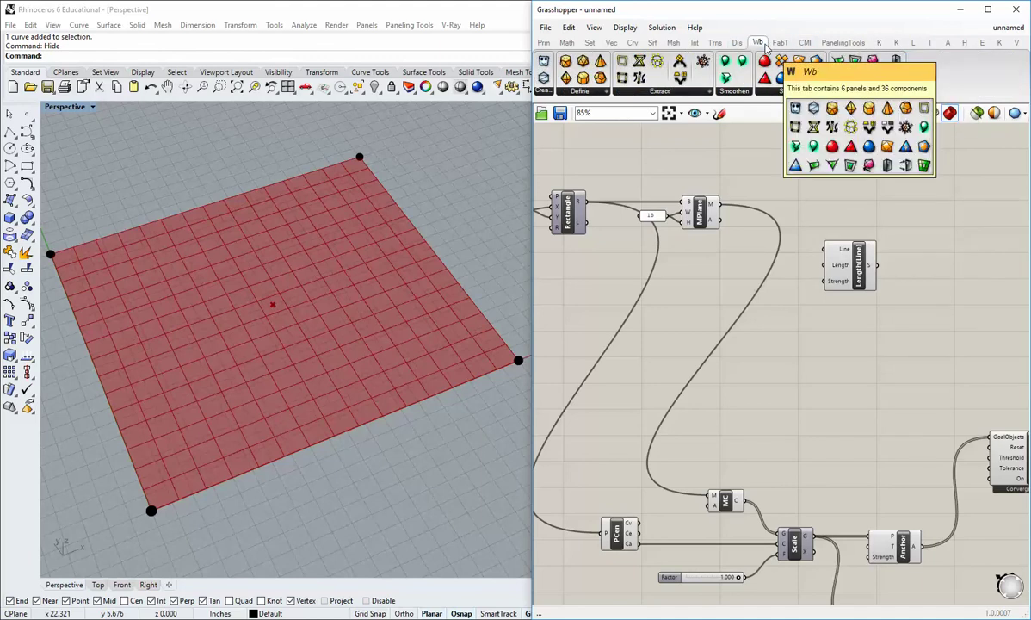
{"action": "left_click", "coordinate": [659, 92]}
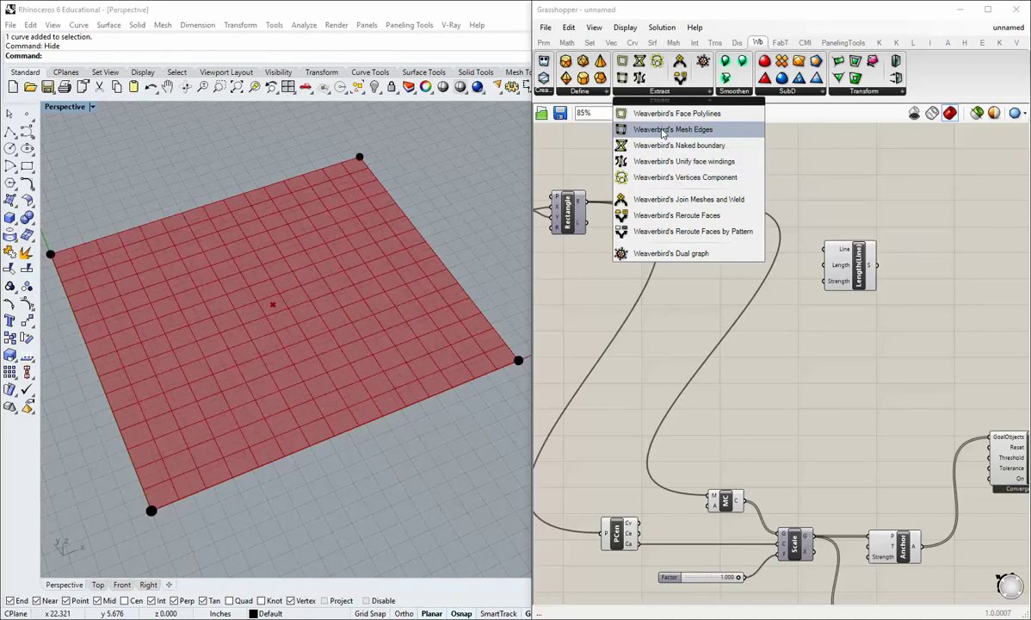
{"action": "left_click", "coordinate": [663, 131]}
{"action": "left_click", "coordinate": [728, 295]}
{"action": "left_click_drag", "start_coordinate": [721, 205], "coordinate": [746, 302]}
{"action": "right_click_drag", "start_coordinate": [743, 331], "coordinate": [775, 319]}
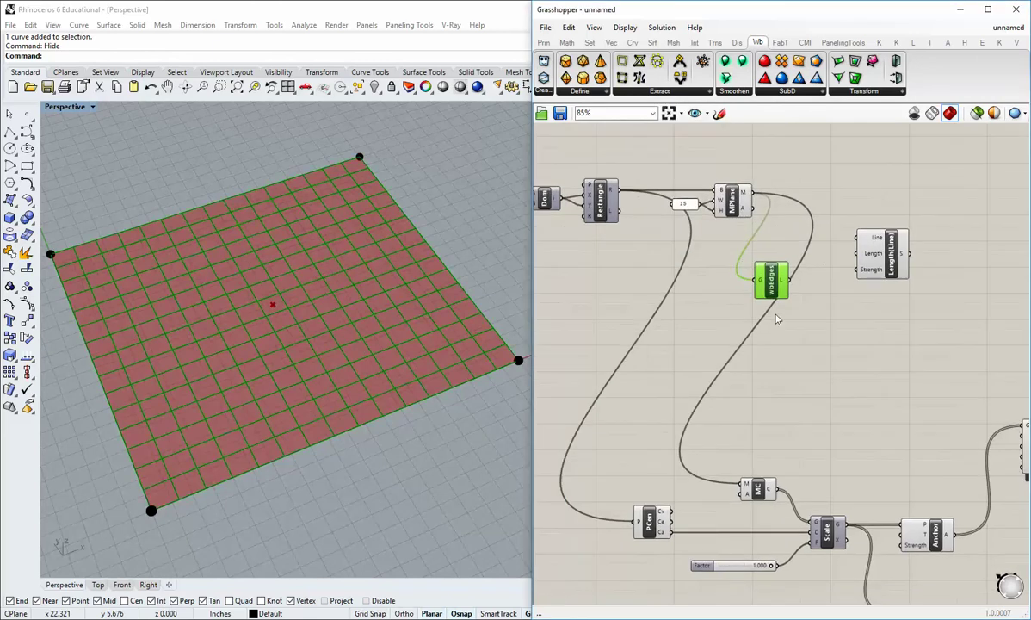
Step: Turn off the preview of the mesh plane component
{"action": "right_click", "coordinate": [736, 209]}
{"action": "left_click", "coordinate": [759, 226]}
{"action": "left_click", "coordinate": [695, 276]}
{"action": "right_click_drag", "start_coordinate": [696, 292], "coordinate": [637, 305]}
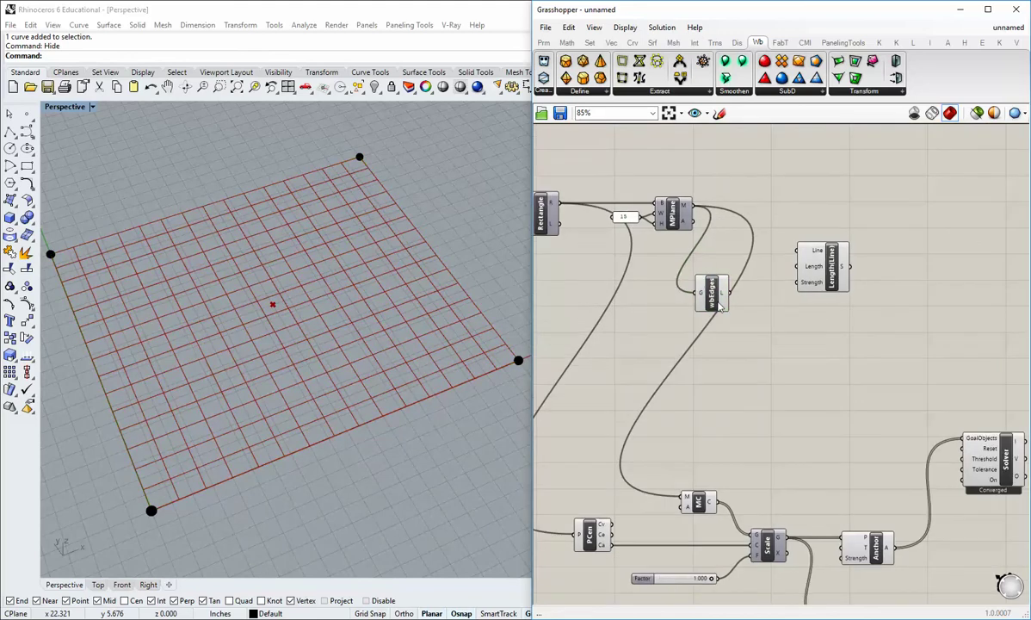
Step: Connect the wbEdges line output to the Line input of Length(Line) and place wbEdges between the mesh plane and the goal
{"action": "left_click_drag", "start_coordinate": [719, 297], "coordinate": [752, 259]}
{"action": "left_click", "coordinate": [763, 294]}
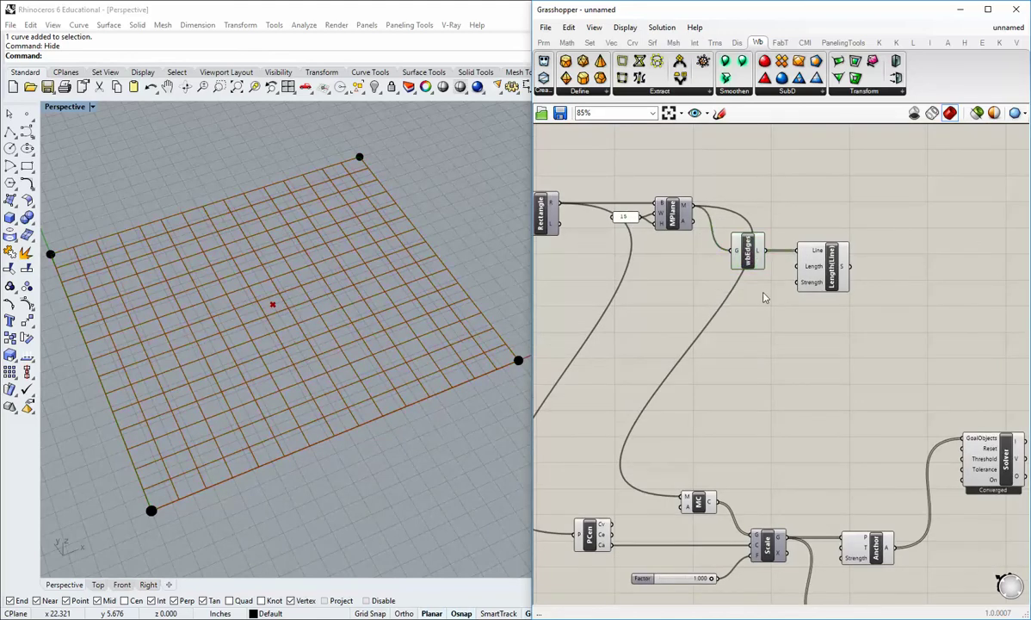
{"action": "right_click_drag", "start_coordinate": [811, 287], "coordinate": [784, 295]}
{"action": "mouse_move", "coordinate": [793, 273]}
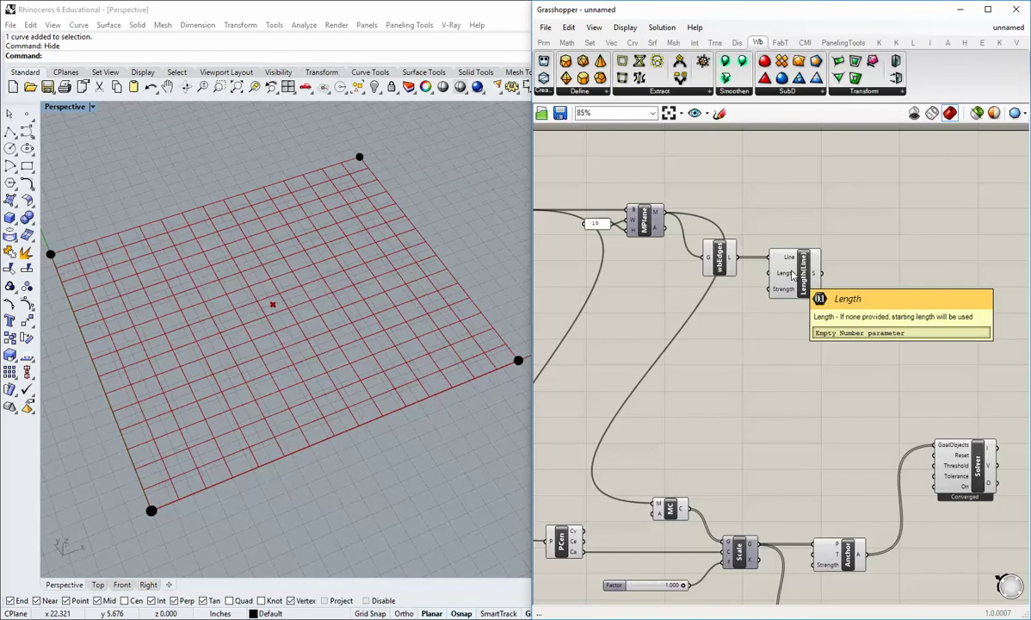
{"action": "scroll", "coordinate": [792, 274], "scroll_direction": "down", "scroll_amount": 1}
{"action": "scroll", "coordinate": [788, 276], "scroll_direction": "up", "scroll_amount": 1}
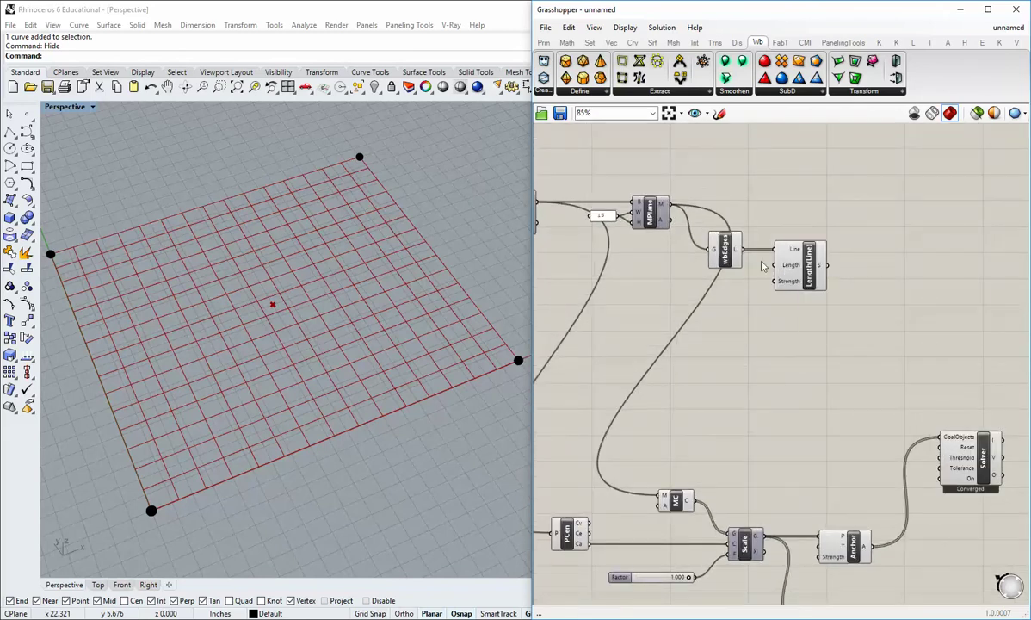
{"action": "left_click_drag", "start_coordinate": [727, 252], "coordinate": [704, 248]}
{"action": "left_click", "coordinate": [744, 323]}
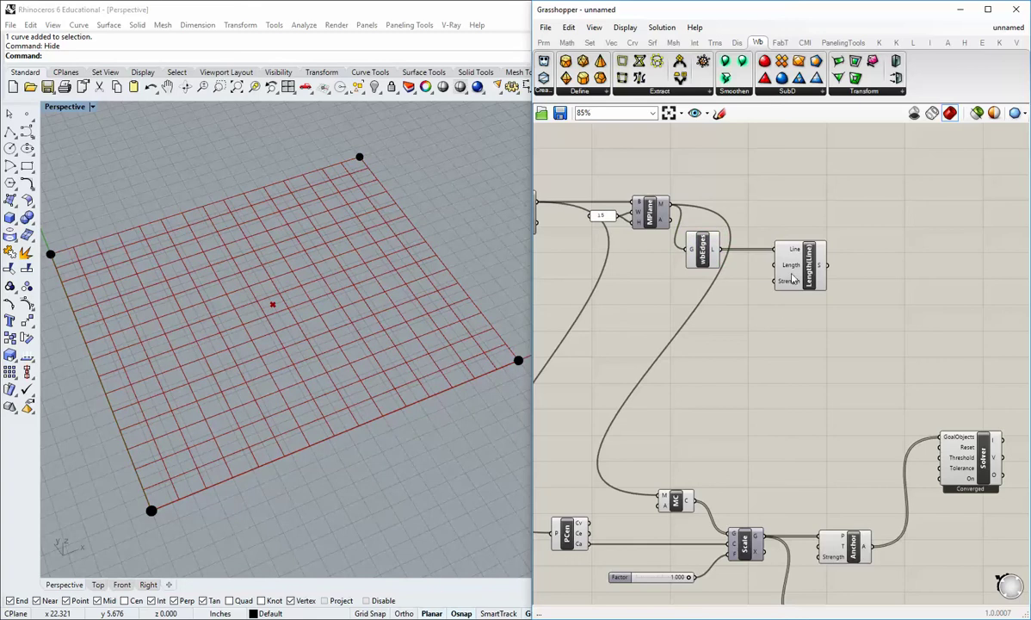
Step: Add a panel containing 25, connect it to the Strength input of Length(Line) and place it below wbEdges
{"action": "mouse_move", "coordinate": [792, 264]}
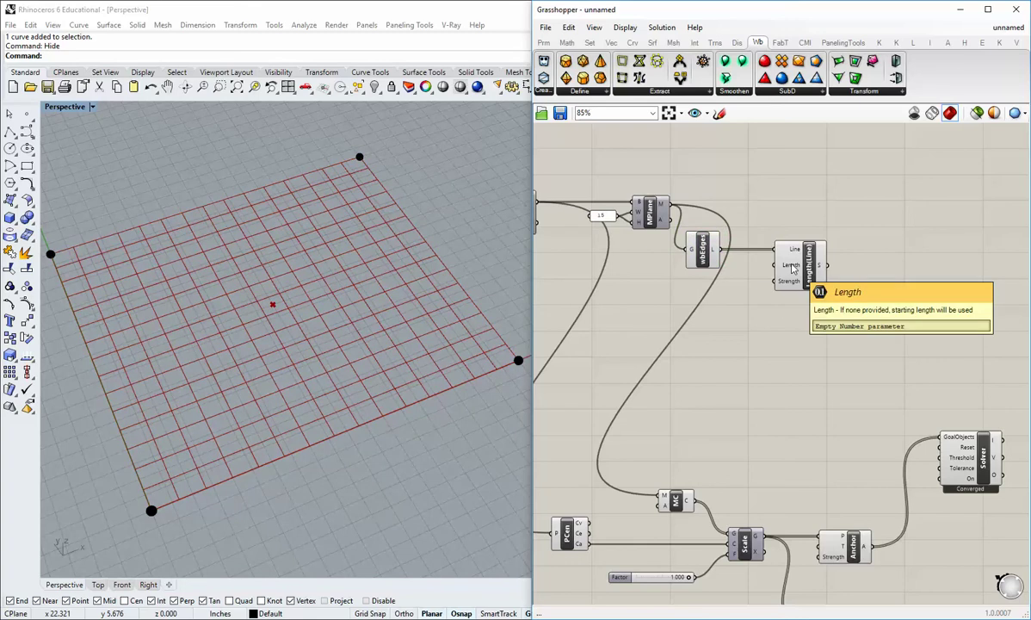
{"action": "scroll", "coordinate": [752, 301], "scroll_direction": "up", "scroll_amount": 2}
{"action": "left_click", "coordinate": [543, 42]}
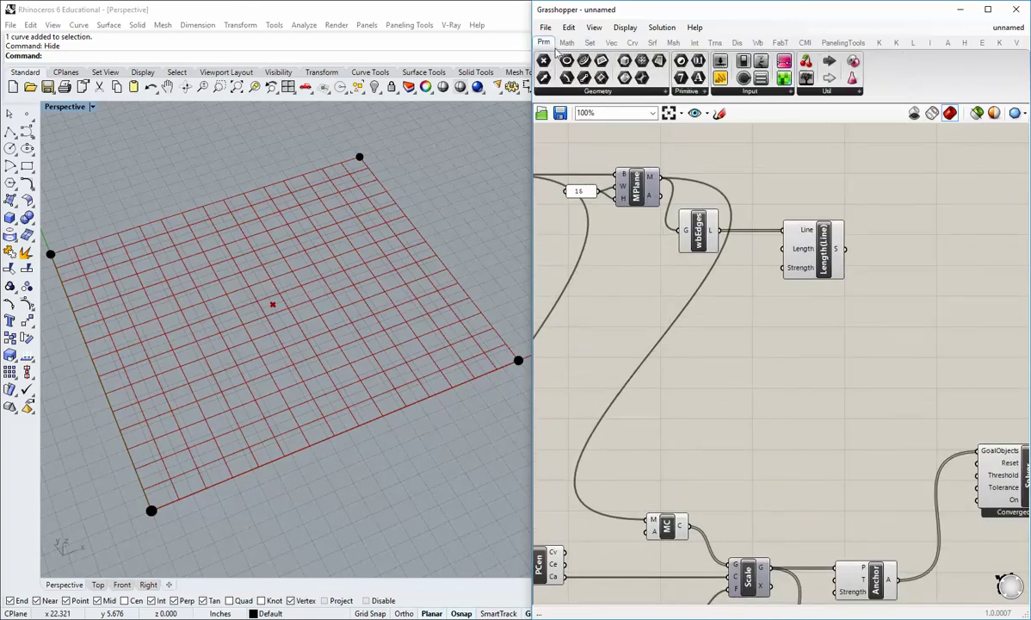
{"action": "left_click_drag", "start_coordinate": [720, 80], "coordinate": [783, 268]}
{"action": "double_click", "coordinate": [672, 361]}
{"action": "type", "text": "25"}
{"action": "left_click", "coordinate": [739, 360]}
{"action": "left_click_drag", "start_coordinate": [719, 391], "coordinate": [651, 270]}
{"action": "left_click", "coordinate": [720, 350]}
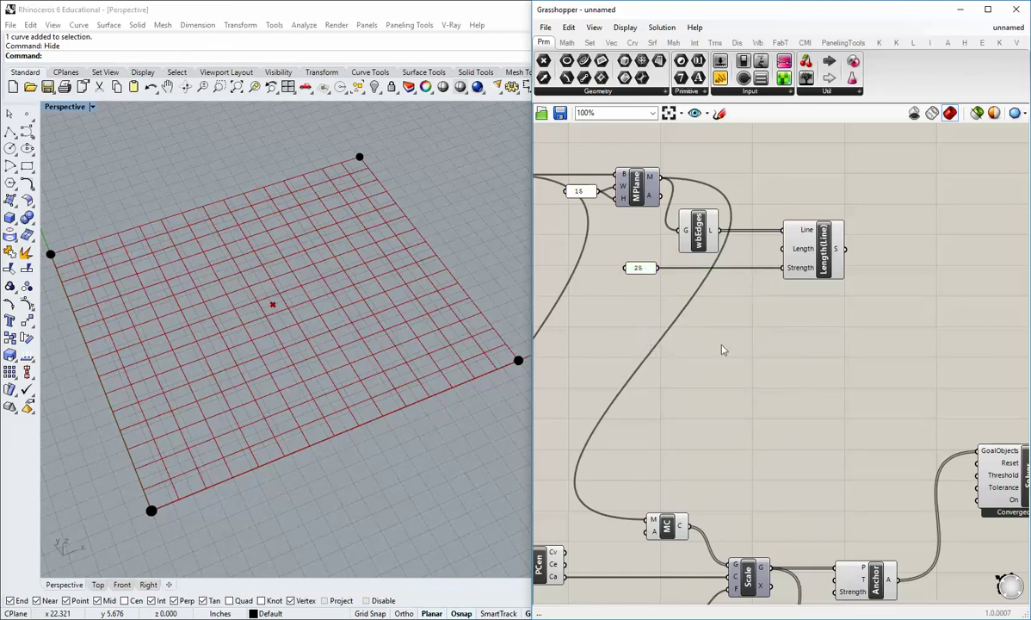
Step: Connect the Length(Line) spring output to the Solver's GoalObjects alongside the Anchor, and turn off the wbEdges preview
{"action": "right_click_drag", "start_coordinate": [861, 306], "coordinate": [798, 246]}
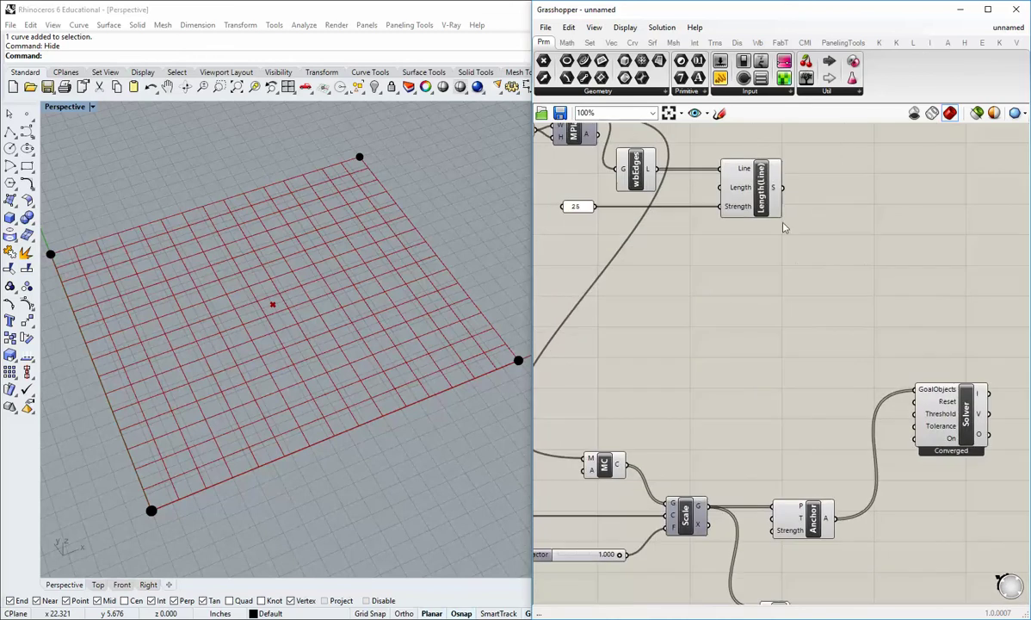
{"action": "left_click_drag", "start_coordinate": [782, 187], "coordinate": [858, 365]}
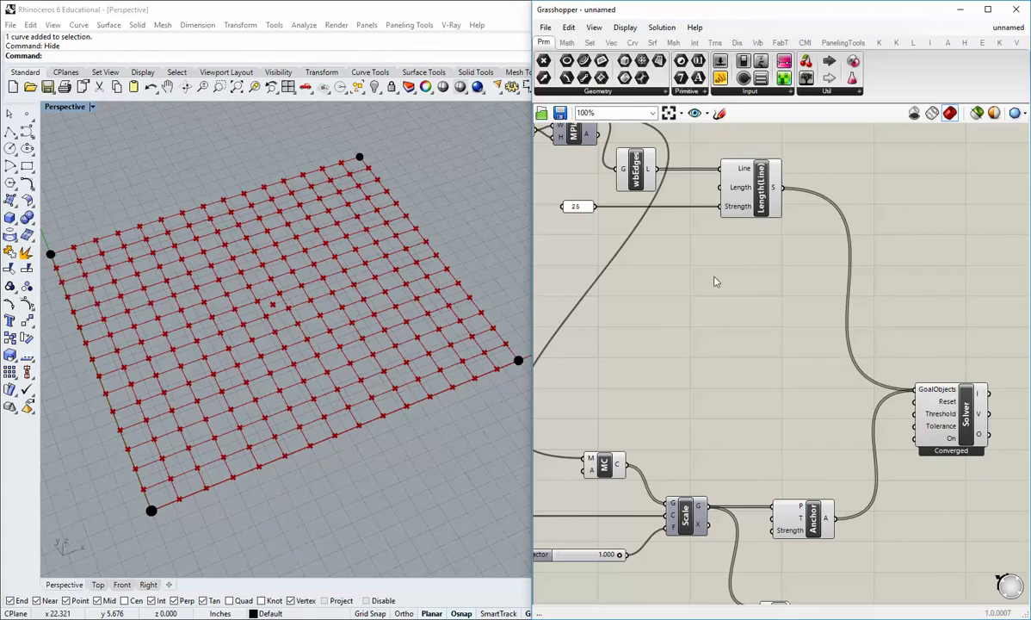
{"action": "right_click_drag", "start_coordinate": [764, 235], "coordinate": [818, 299]}
{"action": "right_click", "coordinate": [689, 235]}
{"action": "left_click", "coordinate": [702, 253]}
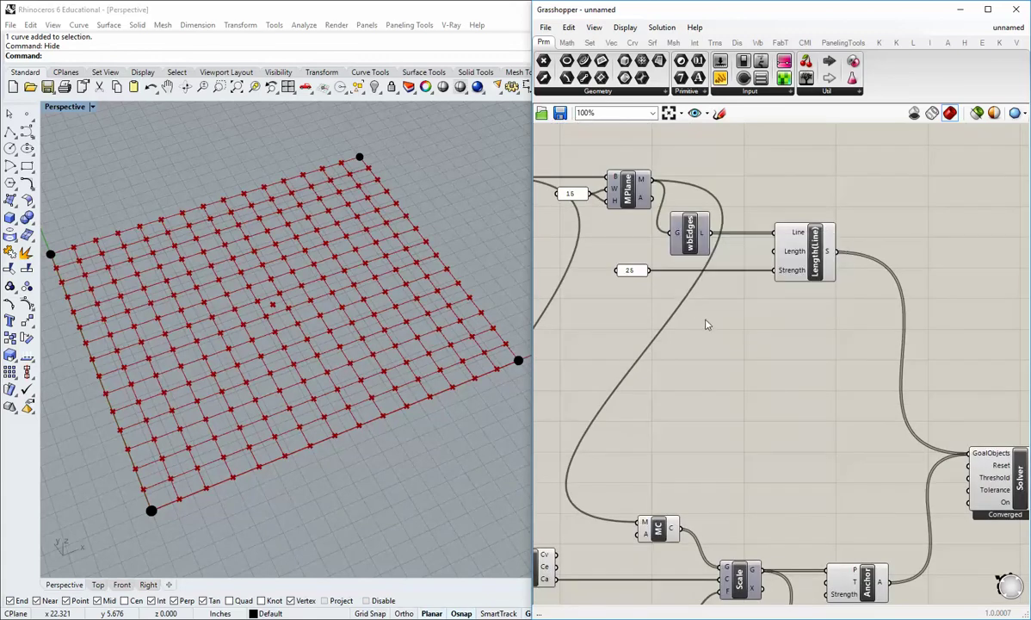
{"action": "scroll", "coordinate": [698, 240], "scroll_direction": "down", "scroll_amount": 2}
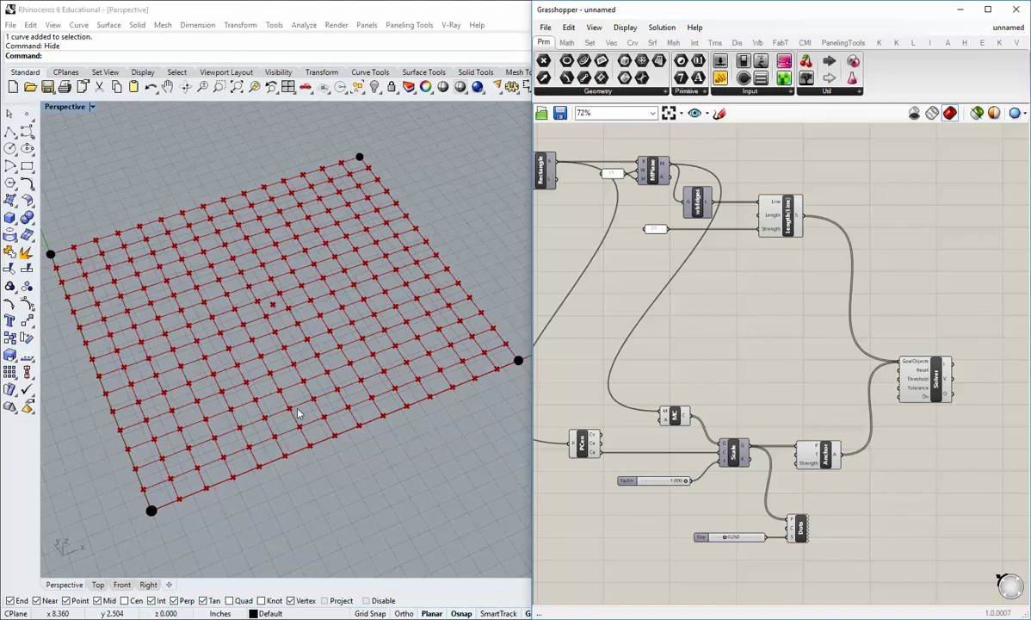
{"action": "right_click_drag", "start_coordinate": [624, 338], "coordinate": [634, 344]}
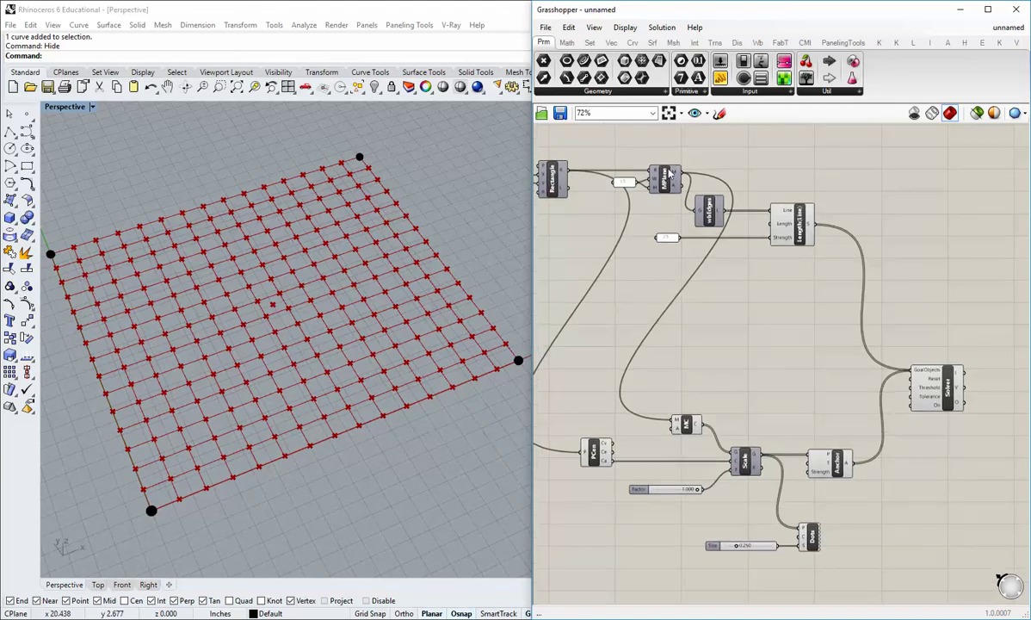
Step: Add a Triangulate component below wbEdges and connect the mesh plane's mesh output to its input
{"action": "right_click_drag", "start_coordinate": [645, 305], "coordinate": [650, 292]}
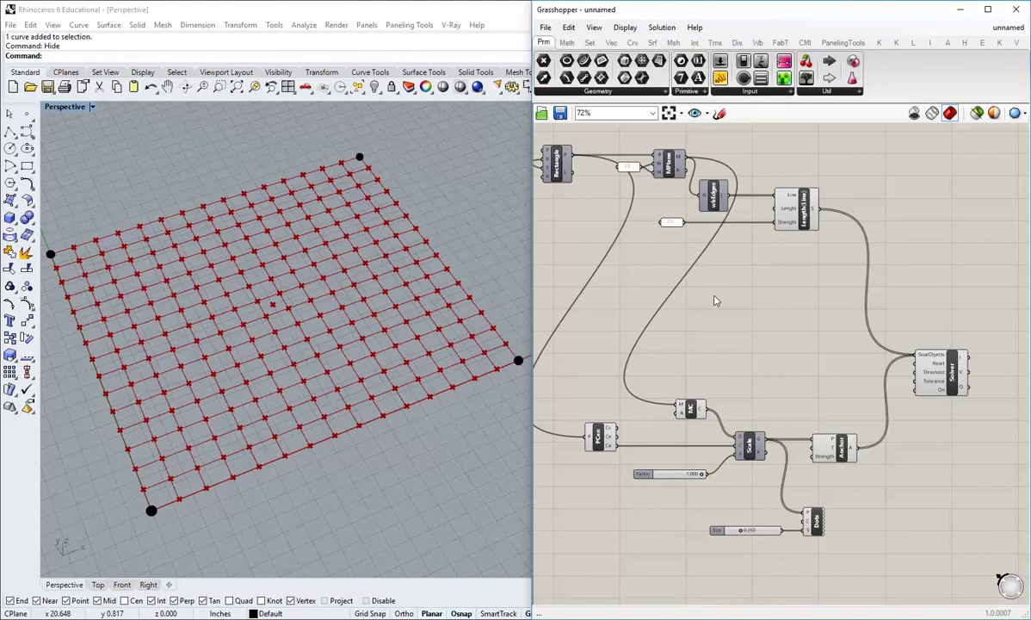
{"action": "right_click_drag", "start_coordinate": [720, 293], "coordinate": [702, 326]}
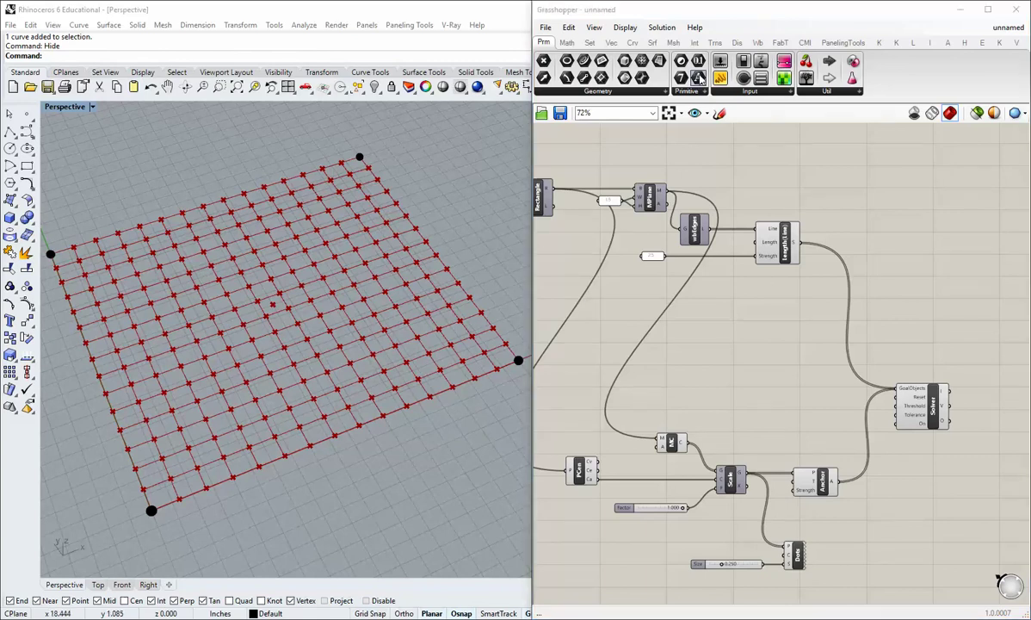
{"action": "left_click", "coordinate": [673, 42]}
{"action": "left_click", "coordinate": [652, 92]}
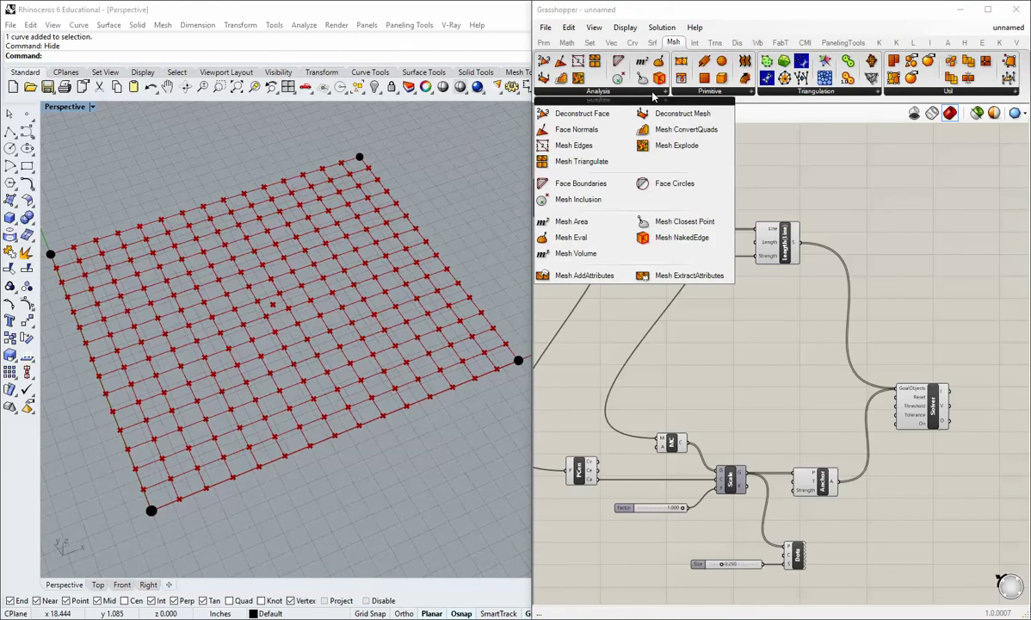
{"action": "left_click", "coordinate": [899, 92]}
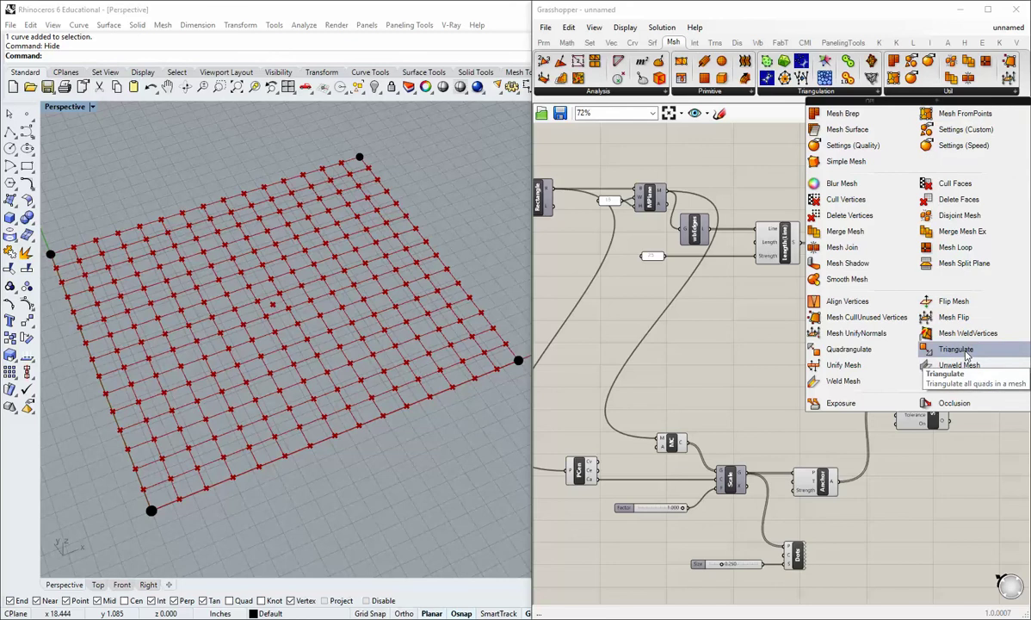
{"action": "left_click_drag", "start_coordinate": [900, 348], "coordinate": [693, 312]}
{"action": "scroll", "coordinate": [654, 148], "scroll_direction": "up", "scroll_amount": 2}
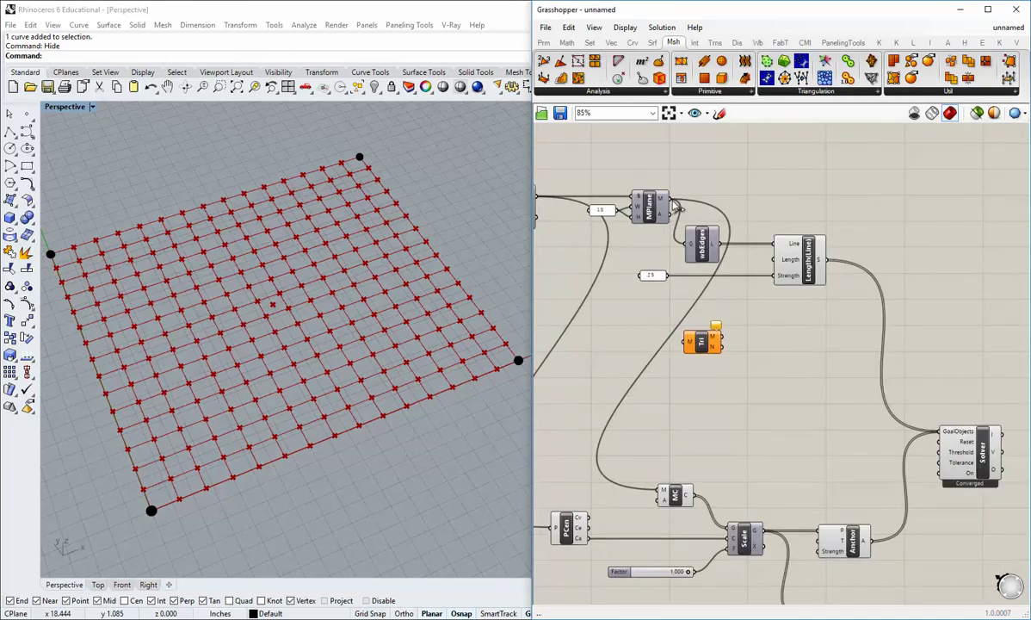
{"action": "left_click_drag", "start_coordinate": [670, 199], "coordinate": [700, 349]}
{"action": "left_click", "coordinate": [593, 385]}
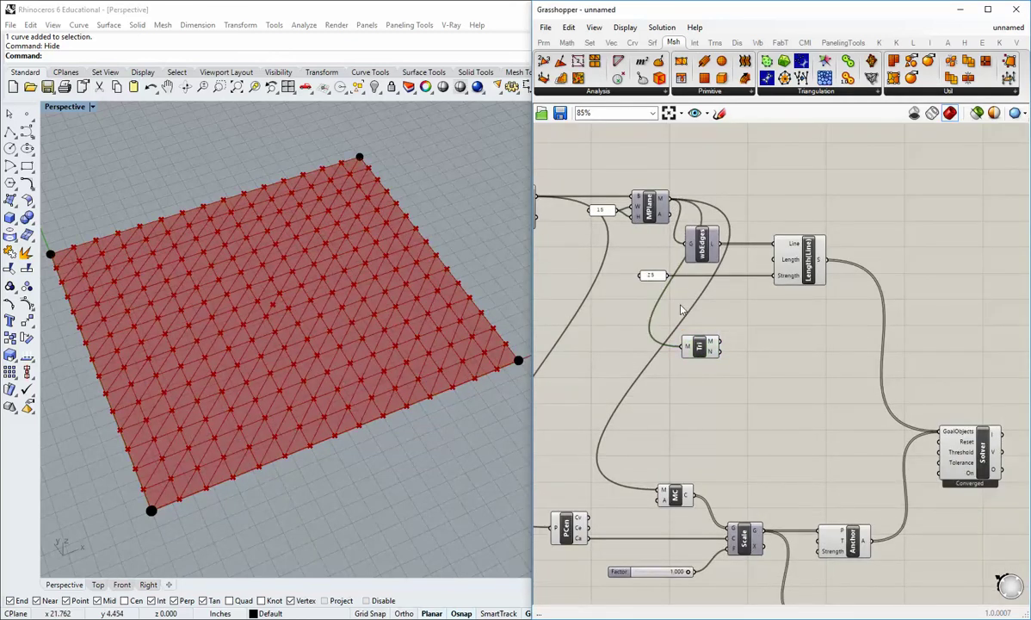
Step: Move the mesh plane and Triangulate components further left to leave more room for their wires
{"action": "right_click_drag", "start_coordinate": [650, 234], "coordinate": [707, 242]}
{"action": "left_click_drag", "start_coordinate": [707, 242], "coordinate": [629, 215]}
{"action": "left_click", "coordinate": [681, 274]}
{"action": "right_click_drag", "start_coordinate": [754, 367], "coordinate": [687, 325]}
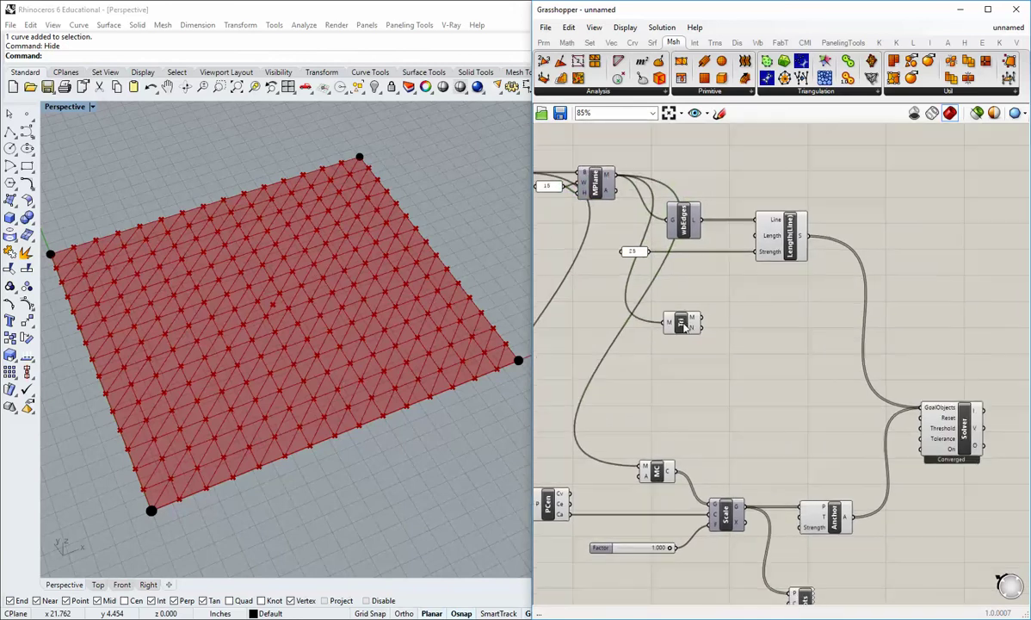
{"action": "left_click_drag", "start_coordinate": [682, 328], "coordinate": [642, 327]}
{"action": "left_click", "coordinate": [626, 340]}
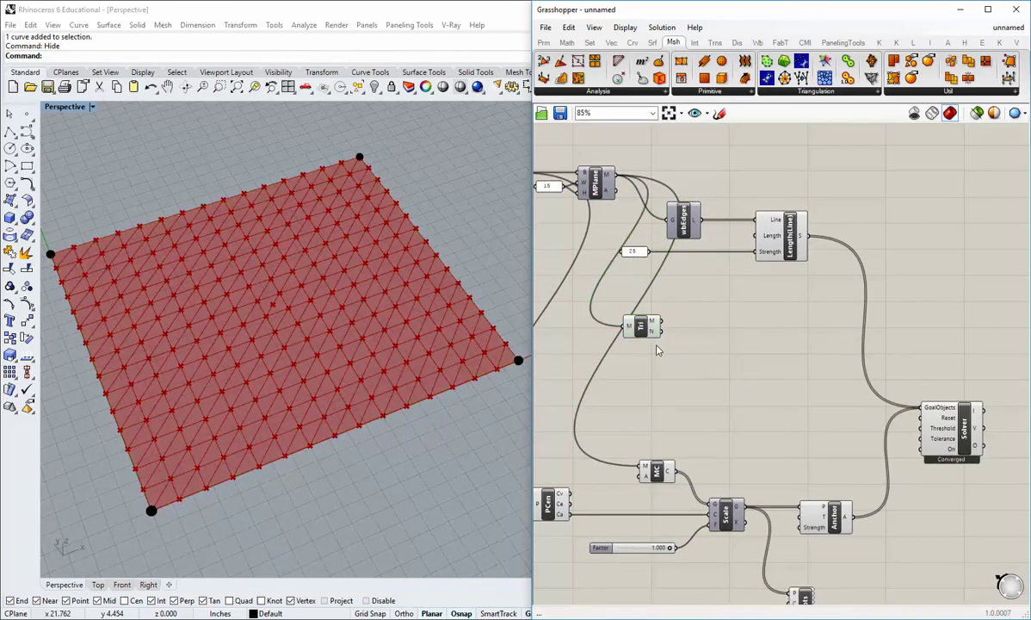
Step: Turn off the preview of Triangulate and shift the component slightly down
{"action": "scroll", "coordinate": [654, 346], "scroll_direction": "up", "scroll_amount": 1}
{"action": "right_click", "coordinate": [636, 325]}
{"action": "left_click", "coordinate": [654, 339]}
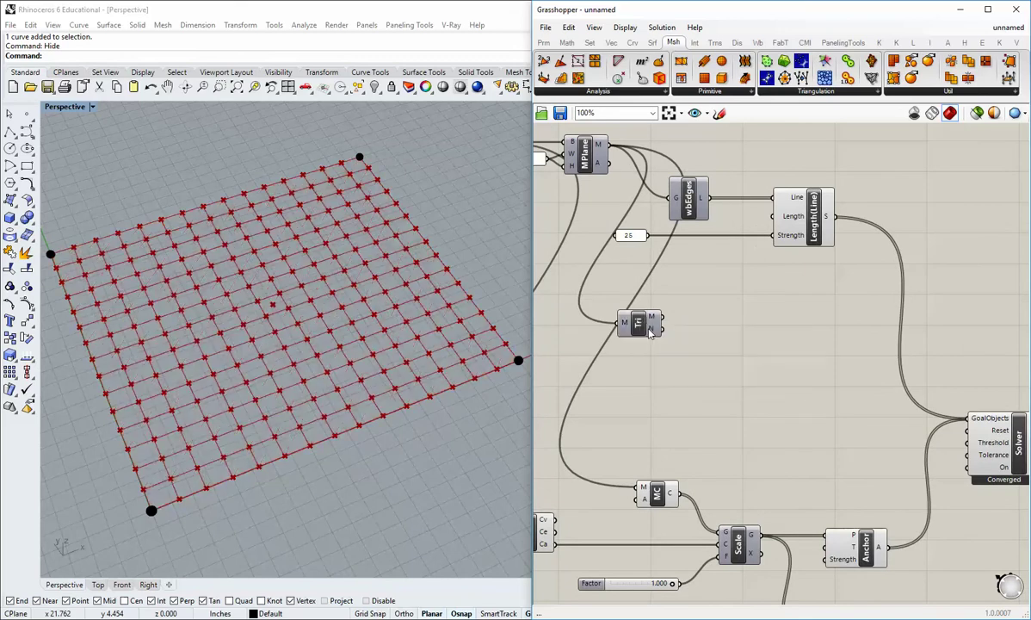
{"action": "left_click_drag", "start_coordinate": [638, 324], "coordinate": [639, 335]}
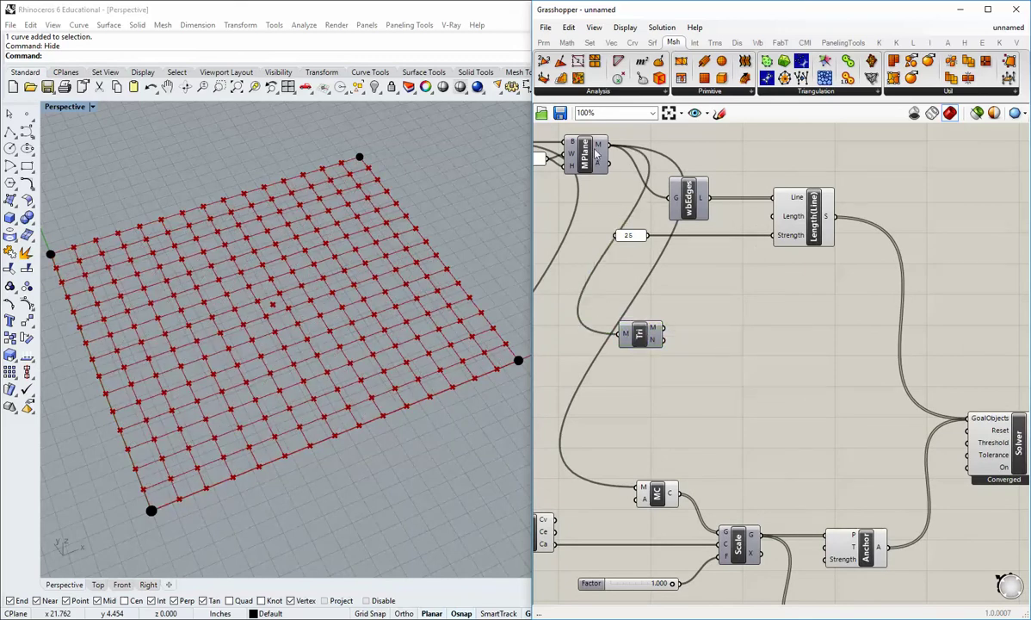
Step: Add Kangaroo's HingePoints component, connect Triangulate's mesh output to it and place it beside Triangulate
{"action": "left_click", "coordinate": [897, 43]}
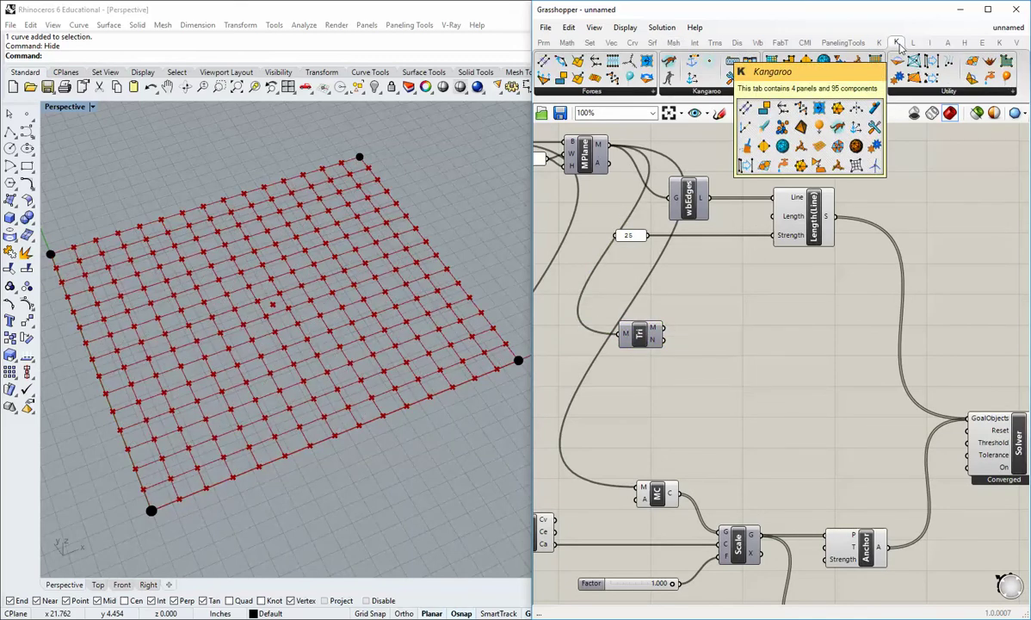
{"action": "left_click", "coordinate": [879, 43]}
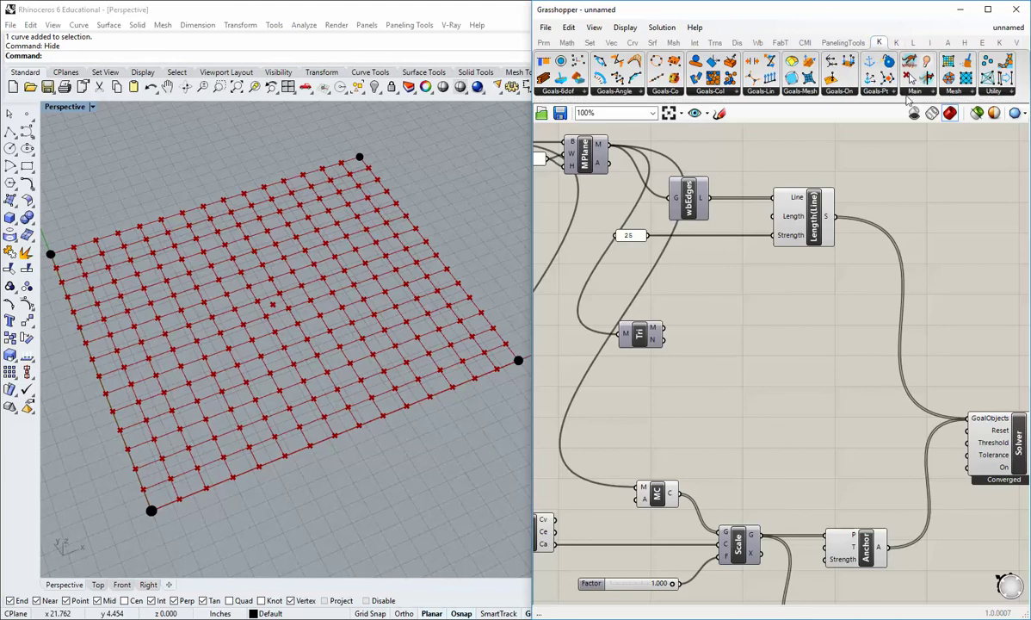
{"action": "left_click", "coordinate": [952, 91]}
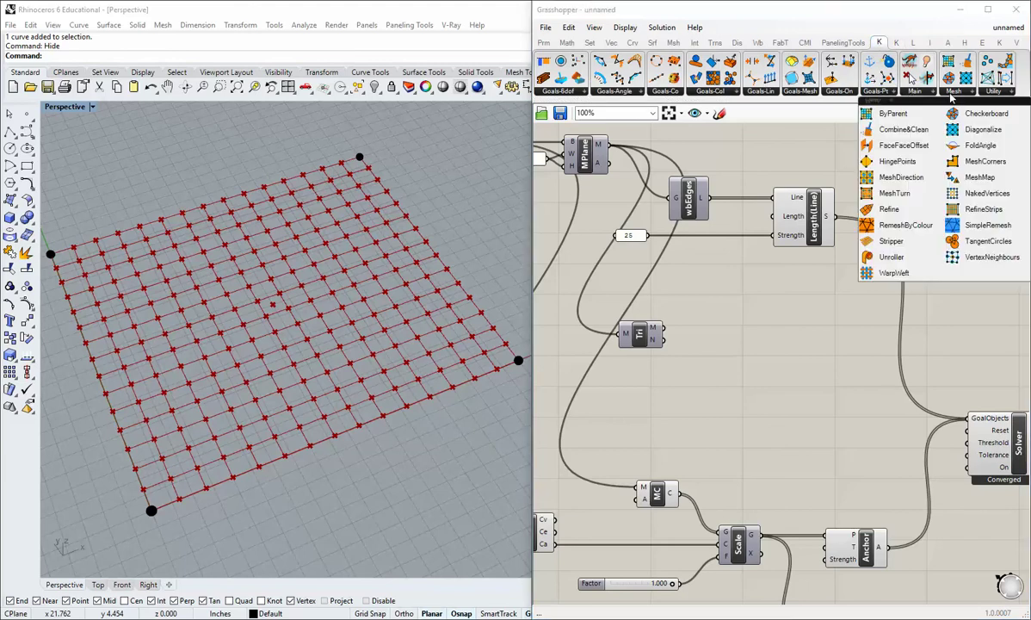
{"action": "left_click", "coordinate": [911, 167]}
{"action": "left_click", "coordinate": [731, 350]}
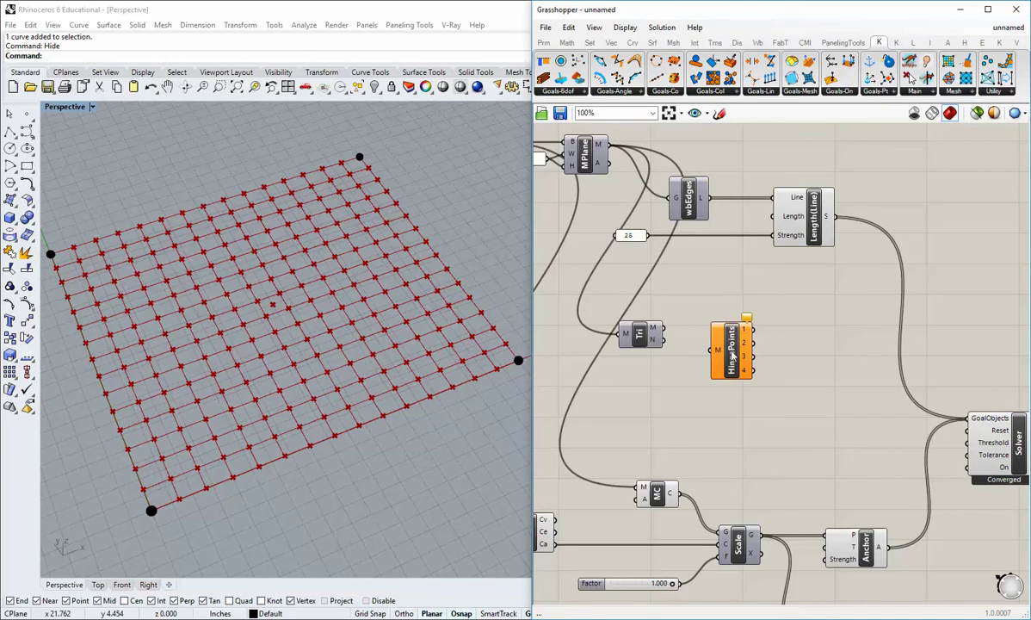
{"action": "left_click_drag", "start_coordinate": [662, 339], "coordinate": [712, 350]}
{"action": "left_click_drag", "start_coordinate": [734, 363], "coordinate": [709, 341]}
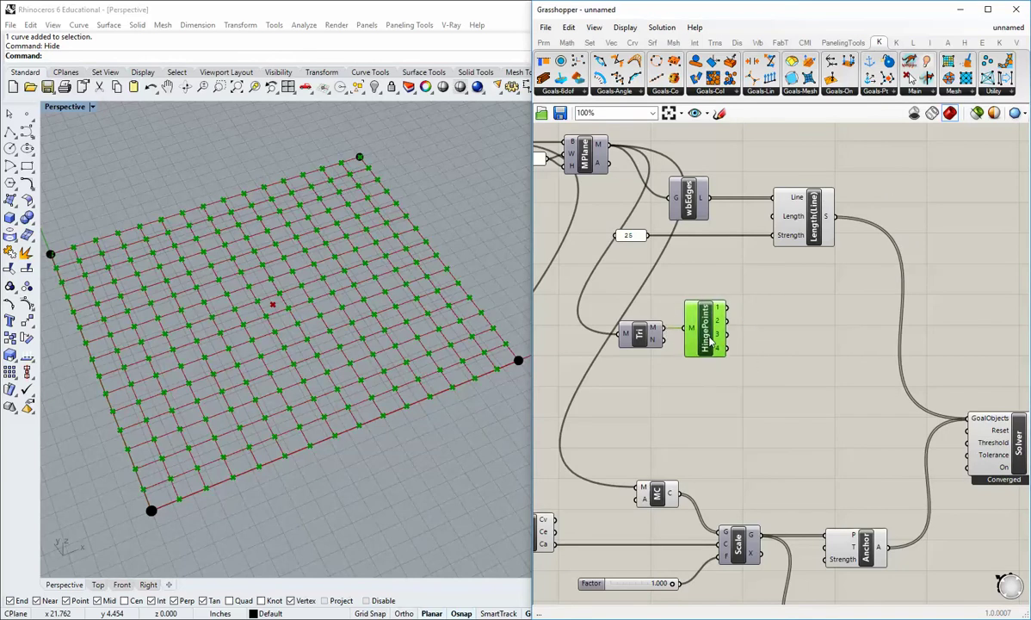
{"action": "left_click", "coordinate": [663, 371]}
Step: Add a Kangaroo Hinge goal to the right of HingePoints
{"action": "right_click_drag", "start_coordinate": [752, 335], "coordinate": [742, 309]}
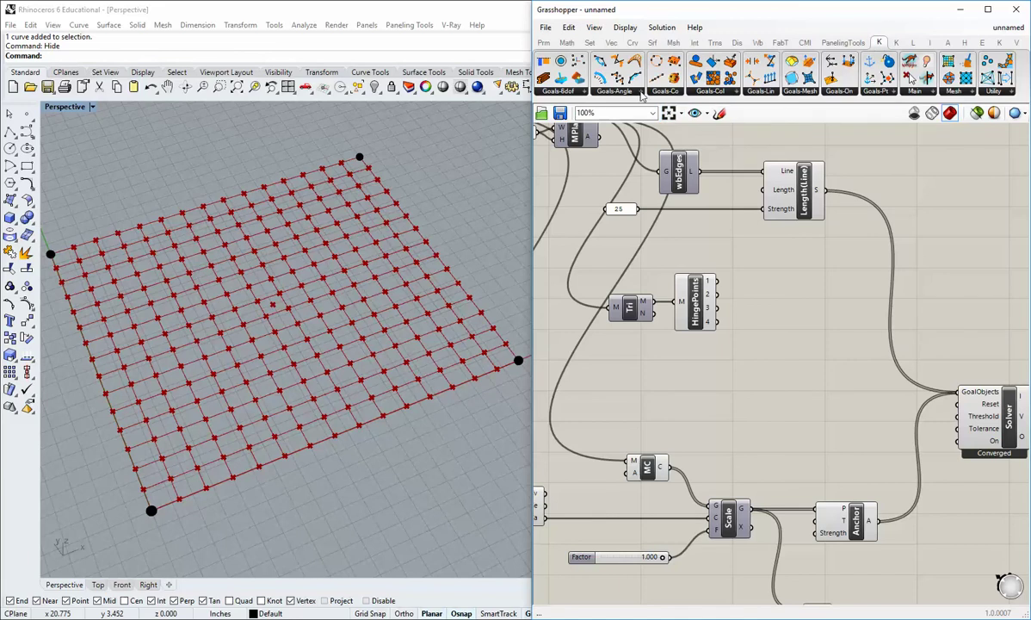
{"action": "left_click", "coordinate": [789, 92]}
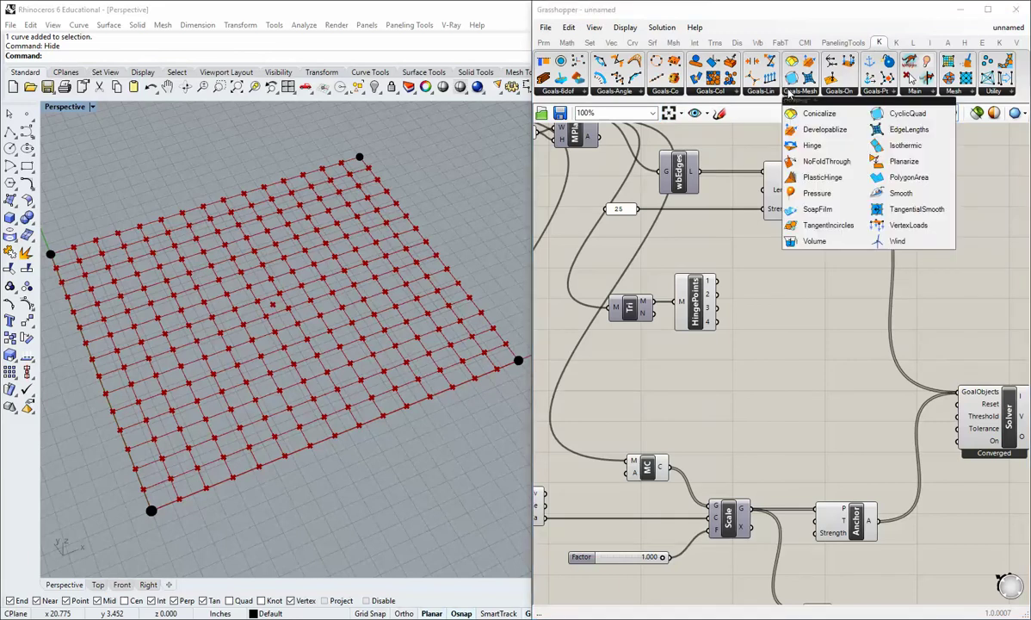
{"action": "left_click_drag", "start_coordinate": [804, 145], "coordinate": [828, 322]}
{"action": "scroll", "coordinate": [748, 317], "scroll_direction": "up", "scroll_amount": 1}
{"action": "left_click", "coordinate": [742, 351]}
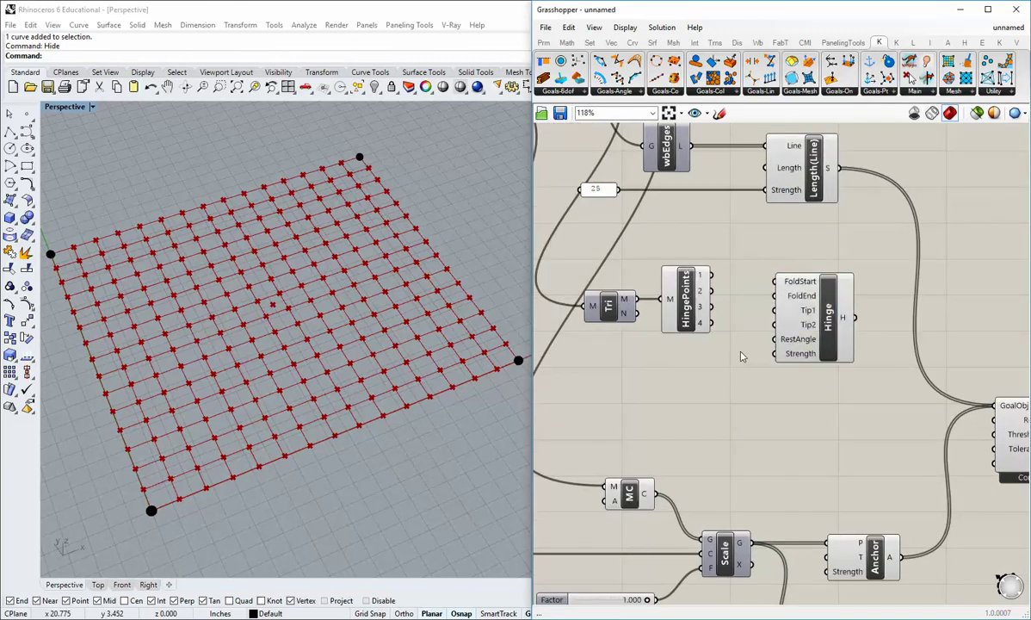
{"action": "scroll", "coordinate": [742, 356], "scroll_direction": "down", "scroll_amount": 1}
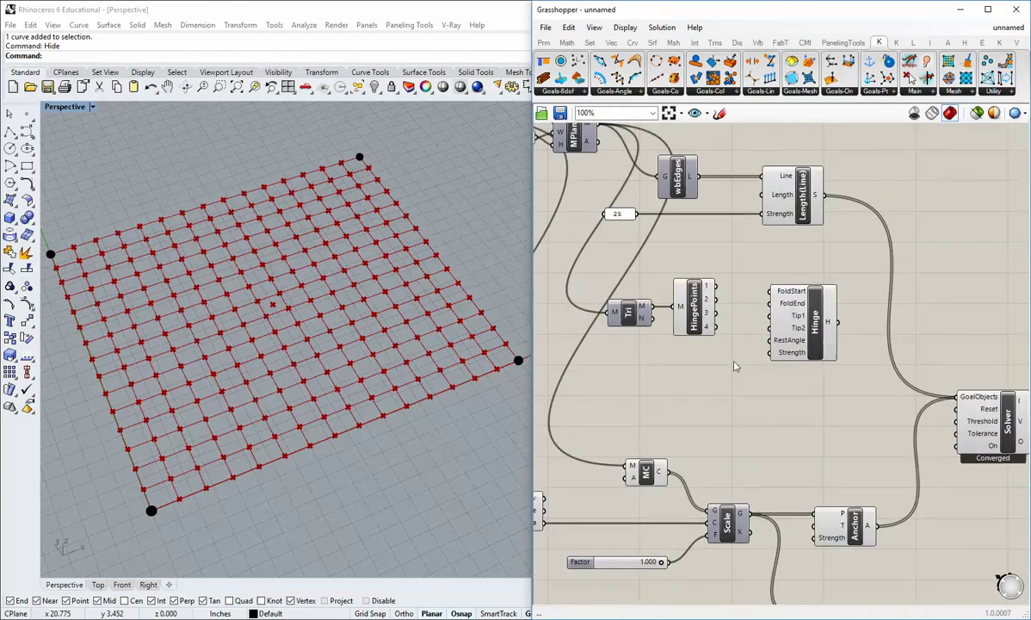
Step: Connect HingePoints outputs 1 to 4 to Hinge's FoldStart, FoldEnd, Tip1 and Tip2 inputs and line Hinge up with them
{"action": "scroll", "coordinate": [722, 352], "scroll_direction": "up", "scroll_amount": 1}
{"action": "left_click_drag", "start_coordinate": [713, 285], "coordinate": [775, 294]}
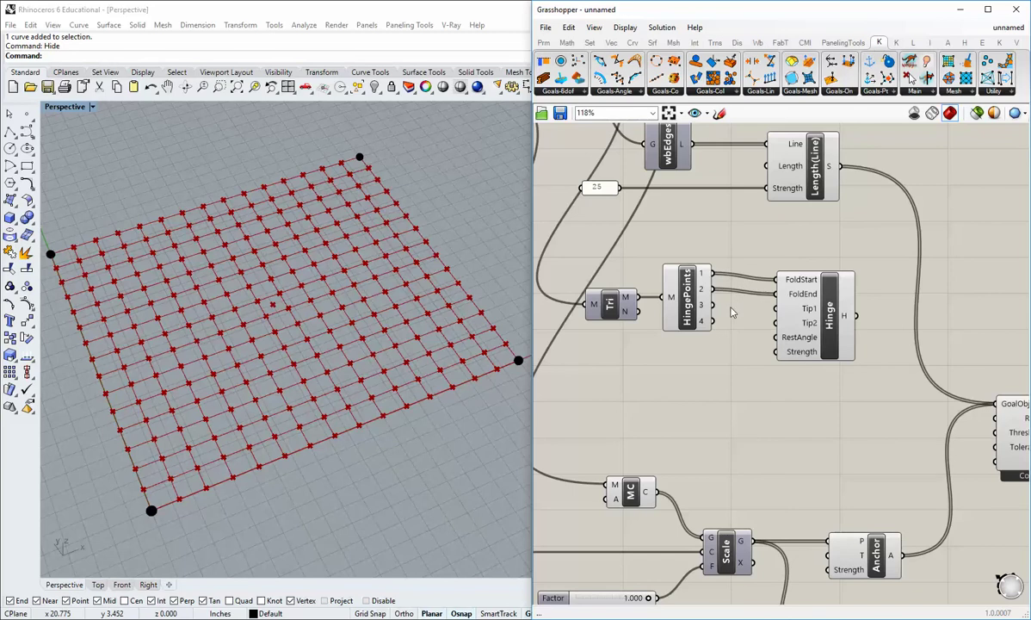
{"action": "left_click_drag", "start_coordinate": [715, 306], "coordinate": [775, 314]}
{"action": "left_click_drag", "start_coordinate": [713, 321], "coordinate": [776, 322]}
{"action": "left_click_drag", "start_coordinate": [833, 341], "coordinate": [829, 336]}
{"action": "left_click", "coordinate": [748, 417]}
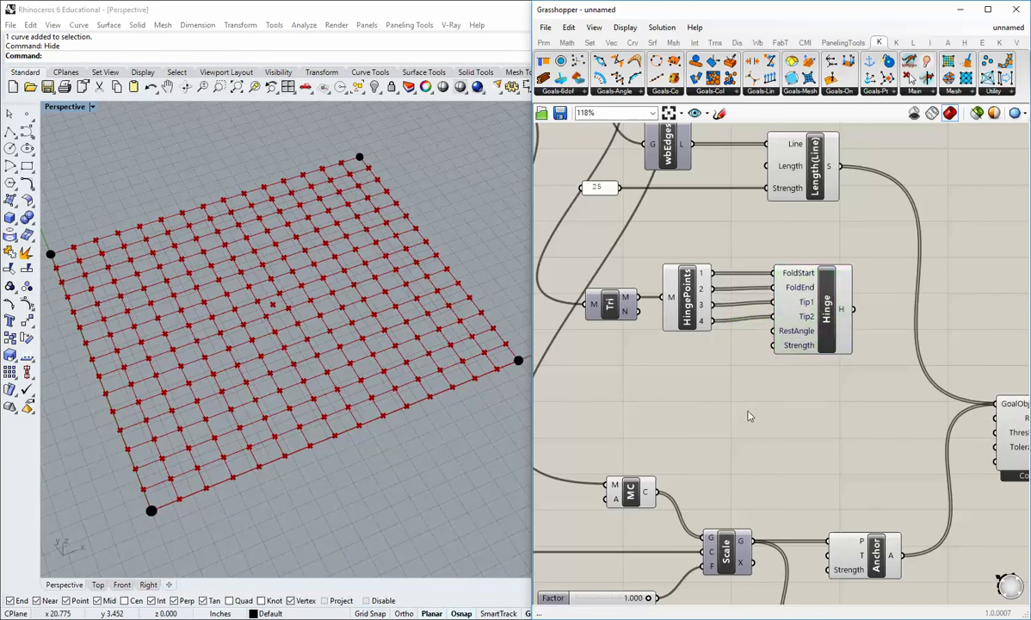
Step: Add a panel containing 0, connect it to Hinge's RestAngle input and shrink it beside the goal
{"action": "right_click_drag", "start_coordinate": [751, 380], "coordinate": [735, 311]}
{"action": "left_click", "coordinate": [544, 42]}
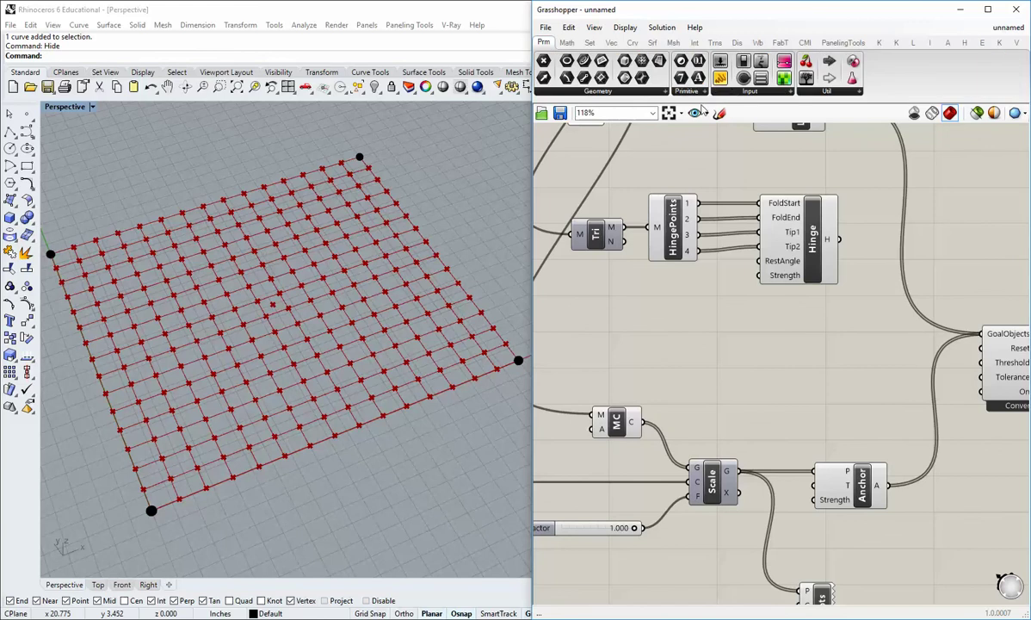
{"action": "left_click", "coordinate": [721, 78]}
{"action": "left_click", "coordinate": [675, 317]}
{"action": "double_click", "coordinate": [676, 322]}
{"action": "type", "text": "0"}
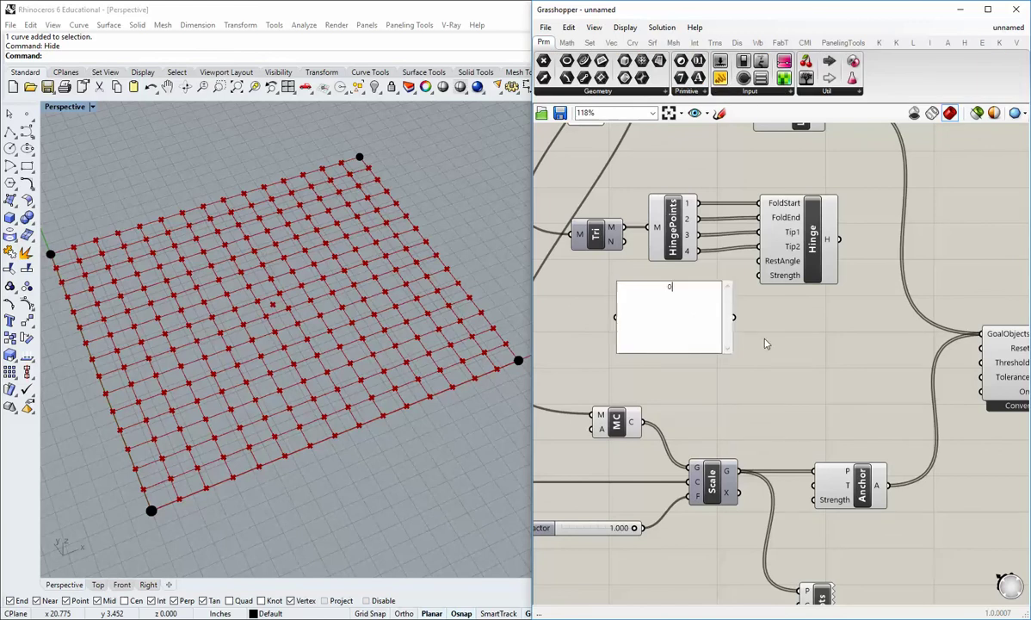
{"action": "left_click", "coordinate": [764, 341]}
{"action": "left_click_drag", "start_coordinate": [732, 310], "coordinate": [758, 261]}
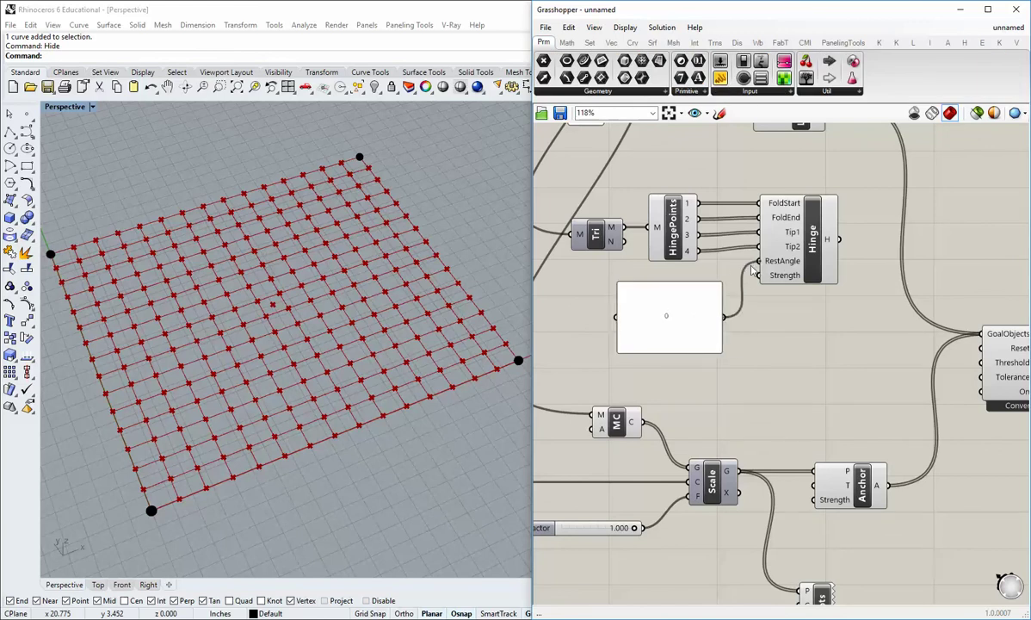
{"action": "left_click_drag", "start_coordinate": [714, 345], "coordinate": [721, 276]}
{"action": "left_click", "coordinate": [724, 342]}
Step: Add a panel containing 10, connect it to Hinge's Strength input and shrink it to fit its value
{"action": "right_click_drag", "start_coordinate": [724, 344], "coordinate": [835, 355]}
{"action": "scroll", "coordinate": [755, 326], "scroll_direction": "down", "scroll_amount": 2}
{"action": "left_click_drag", "start_coordinate": [720, 78], "coordinate": [805, 345]}
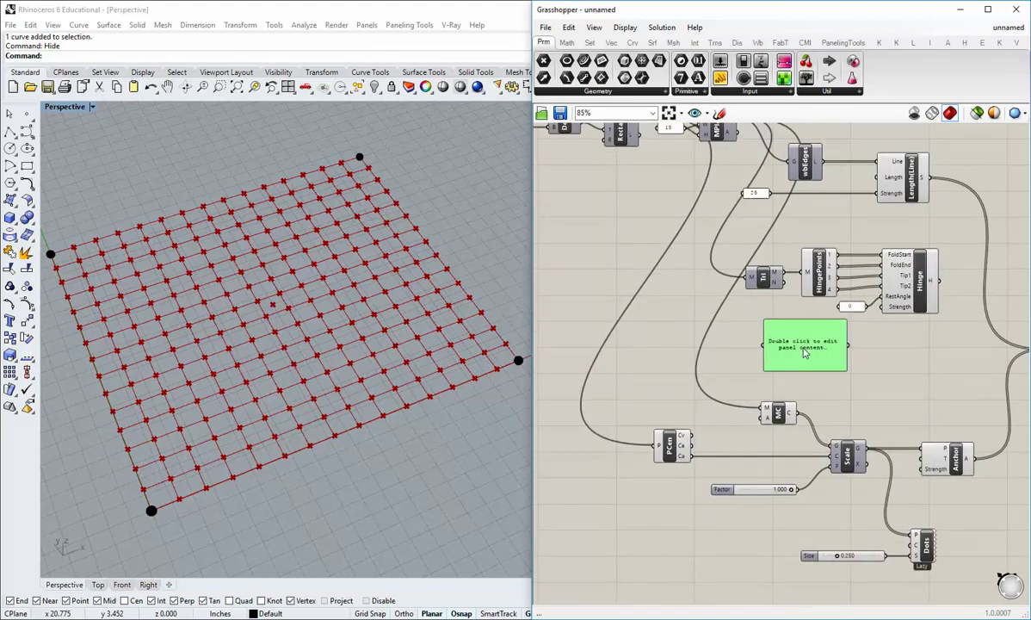
{"action": "double_click", "coordinate": [806, 345]}
{"action": "type", "text": "10"}
{"action": "left_click", "coordinate": [836, 444]}
{"action": "scroll", "coordinate": [848, 381], "scroll_direction": "up", "scroll_amount": 3}
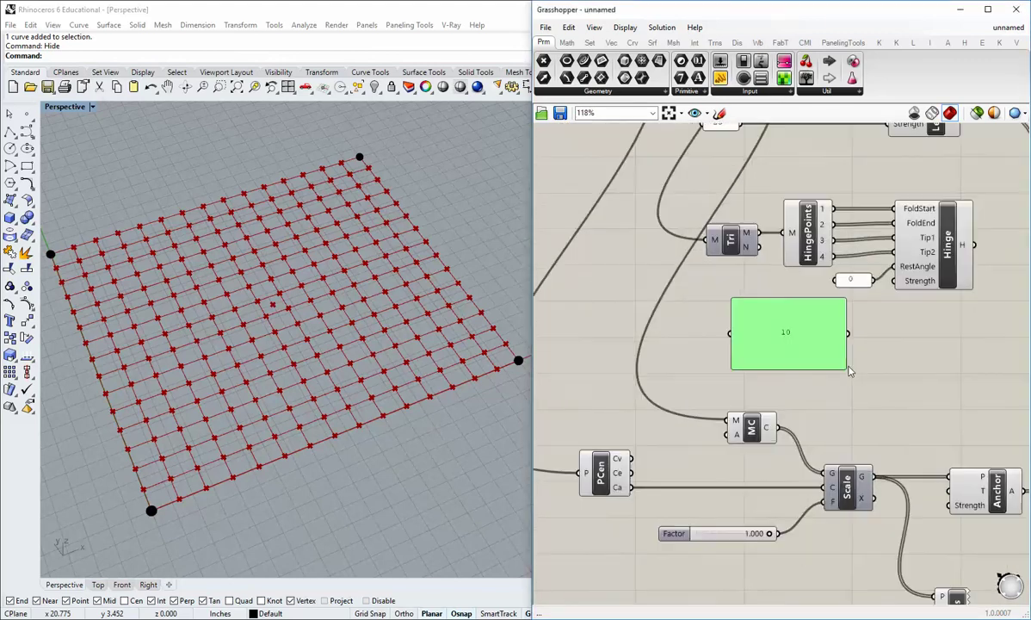
{"action": "left_click_drag", "start_coordinate": [850, 329], "coordinate": [902, 267]}
{"action": "left_click_drag", "start_coordinate": [846, 371], "coordinate": [750, 308]}
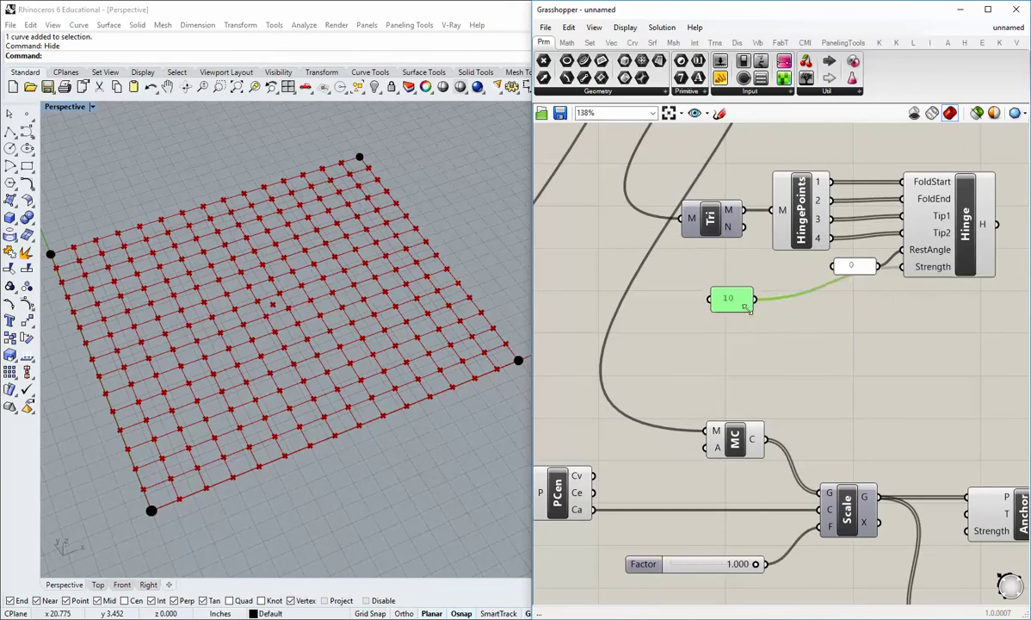
Step: Place the 10 panel directly below the 25 panel and group the two strength panels
{"action": "scroll", "coordinate": [787, 349], "scroll_direction": "down", "scroll_amount": 3}
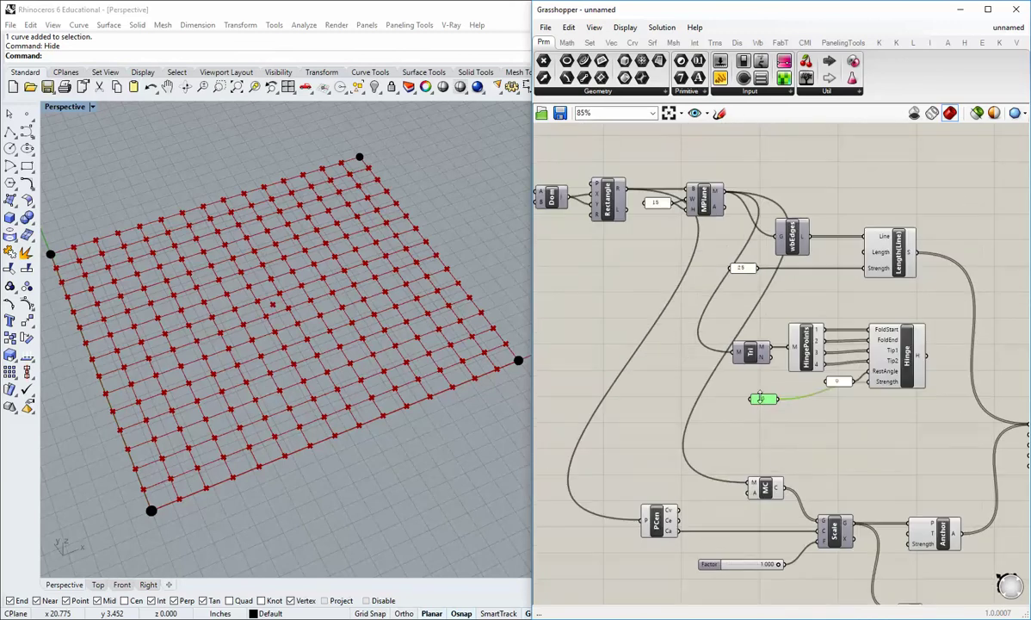
{"action": "left_click_drag", "start_coordinate": [760, 393], "coordinate": [747, 285]}
{"action": "scroll", "coordinate": [745, 304], "scroll_direction": "up", "scroll_amount": 3}
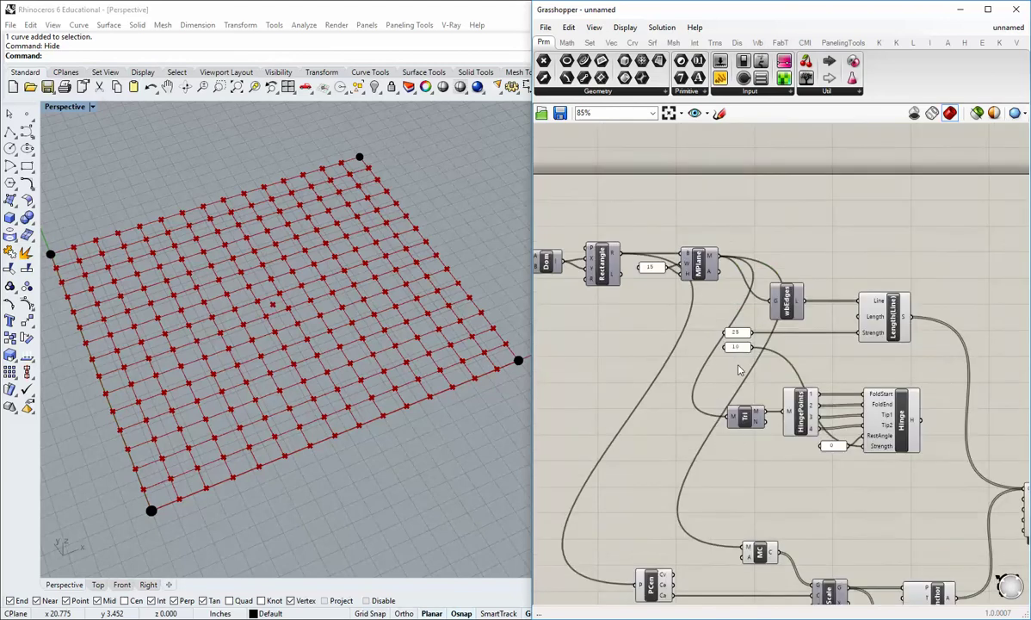
{"action": "middle_click", "coordinate": [736, 323]}
{"action": "left_click", "coordinate": [738, 295]}
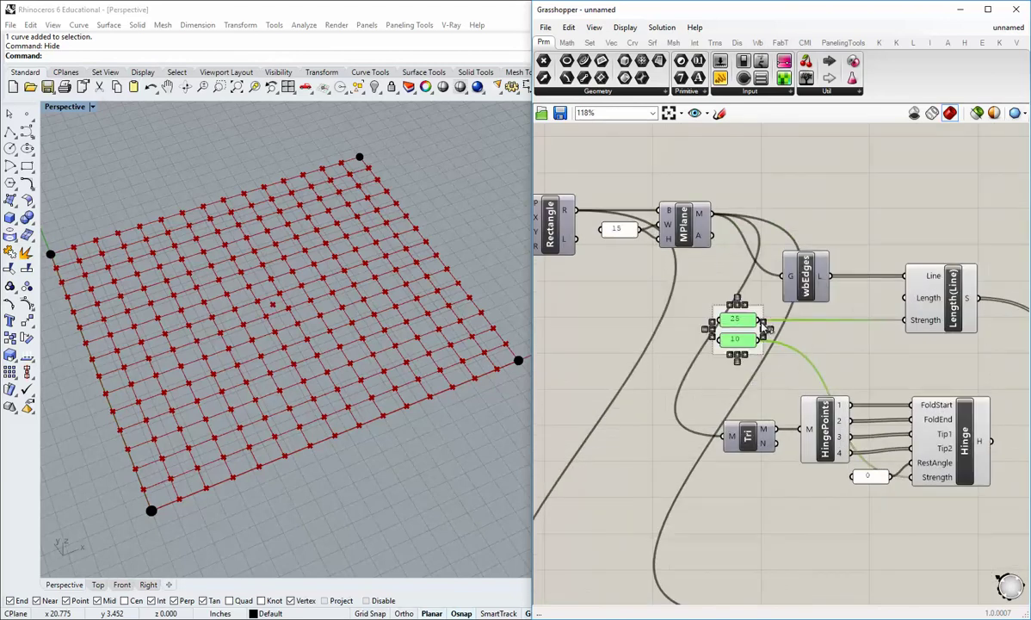
Step: Move the group of strength panels to the left, below the mesh plane component
{"action": "scroll", "coordinate": [723, 360], "scroll_direction": "up", "scroll_amount": 2}
{"action": "scroll", "coordinate": [727, 368], "scroll_direction": "down", "scroll_amount": 3}
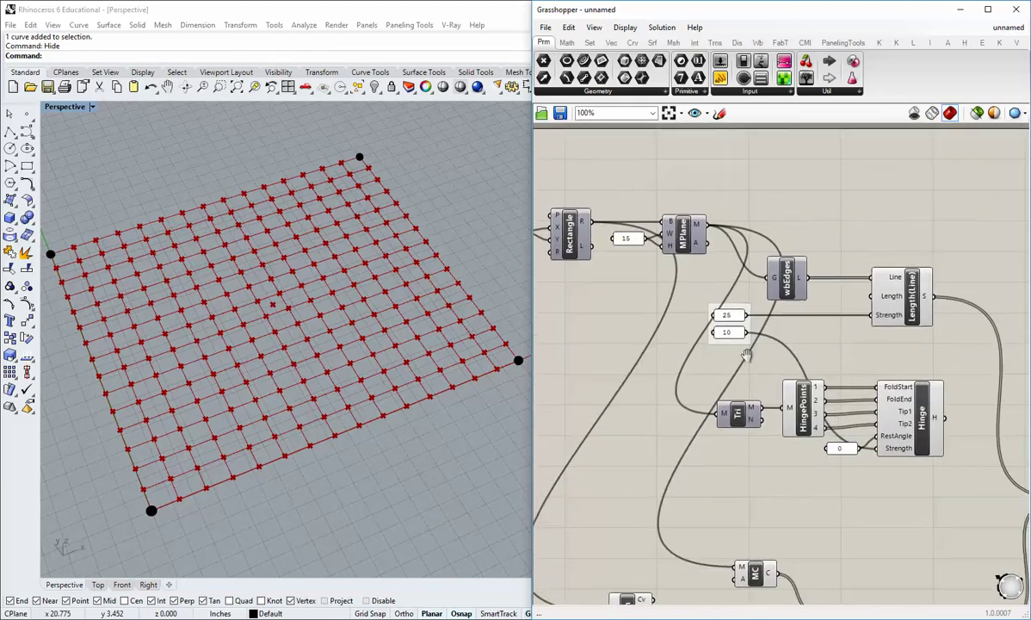
{"action": "left_click", "coordinate": [691, 336]}
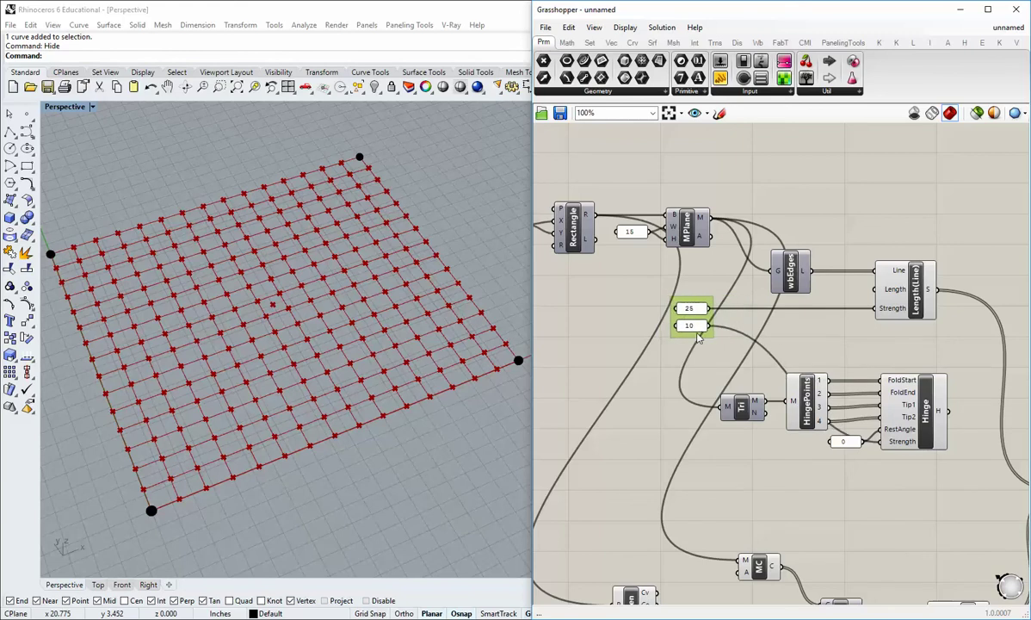
{"action": "left_click", "coordinate": [654, 372]}
Step: Connect the Hinge output to the Solver's GoalObjects in addition to the Length(Line) and Anchor goals
{"action": "right_click_drag", "start_coordinate": [686, 446], "coordinate": [652, 426]}
{"action": "scroll", "coordinate": [652, 426], "scroll_direction": "down", "scroll_amount": 1}
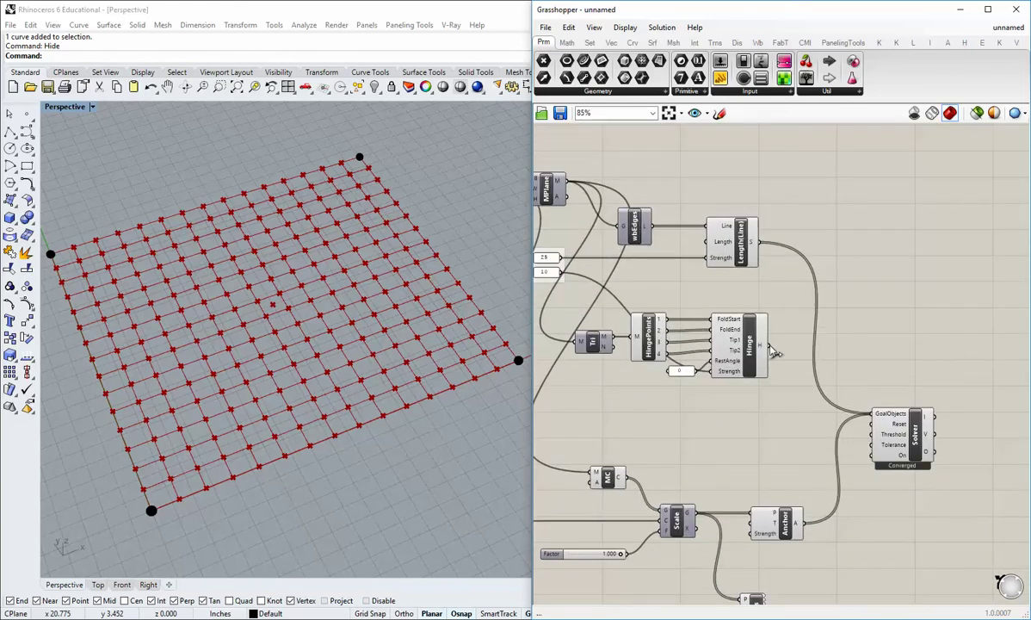
{"action": "left_click_drag", "start_coordinate": [761, 345], "coordinate": [872, 414], "text": "shift"}
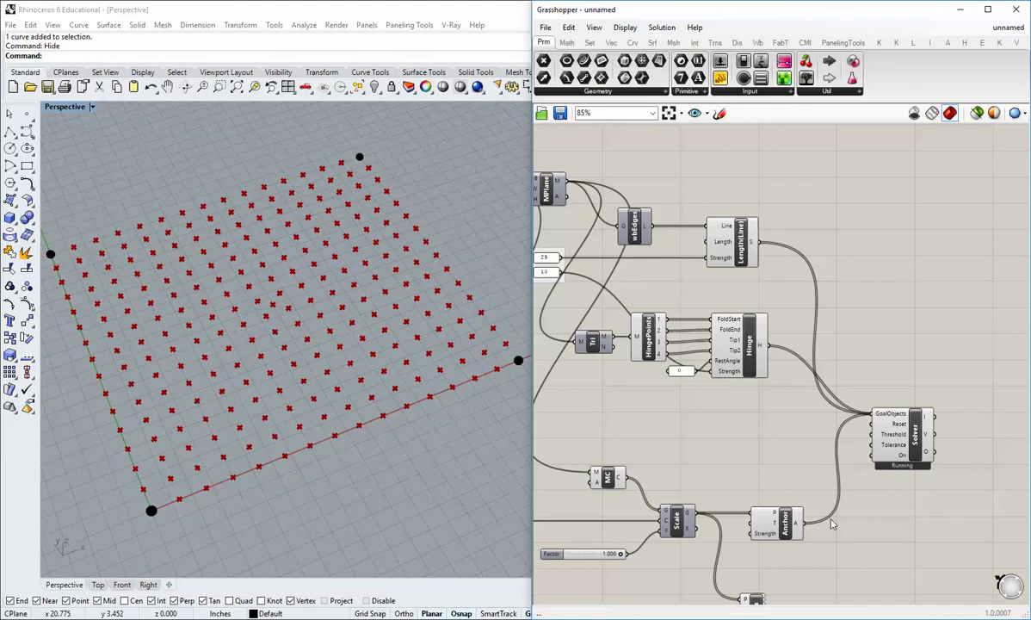
Step: Add a Button component to the left of the Solver and connect it to the Solver's Reset input
{"action": "right_click_drag", "start_coordinate": [773, 517], "coordinate": [773, 484]}
{"action": "left_click", "coordinate": [736, 91]}
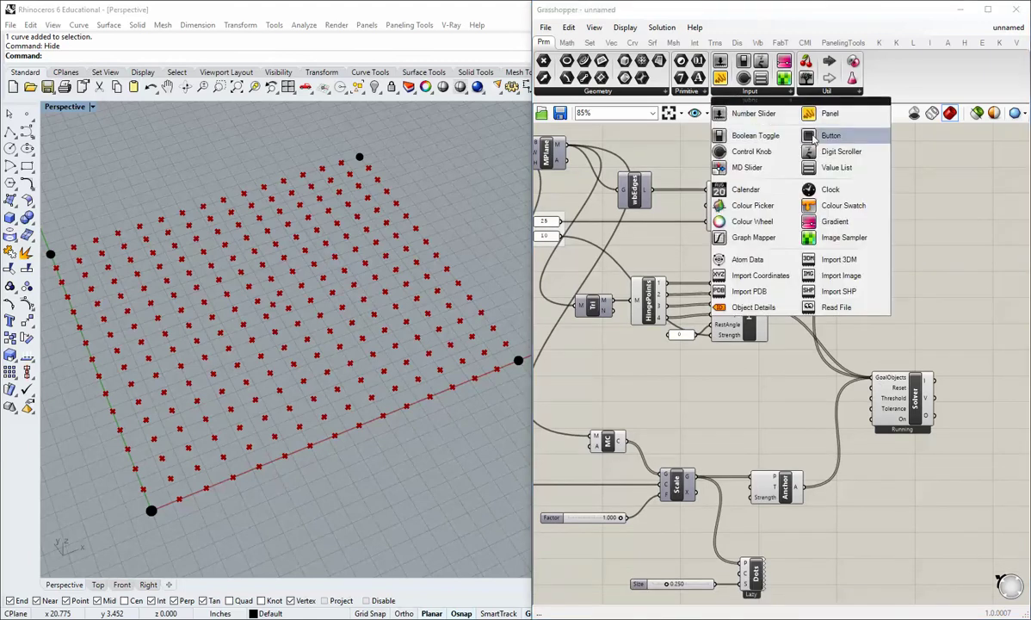
{"action": "left_click_drag", "start_coordinate": [817, 135], "coordinate": [709, 370]}
{"action": "scroll", "coordinate": [792, 404], "scroll_direction": "up", "scroll_amount": 2}
{"action": "left_click_drag", "start_coordinate": [780, 382], "coordinate": [901, 381]}
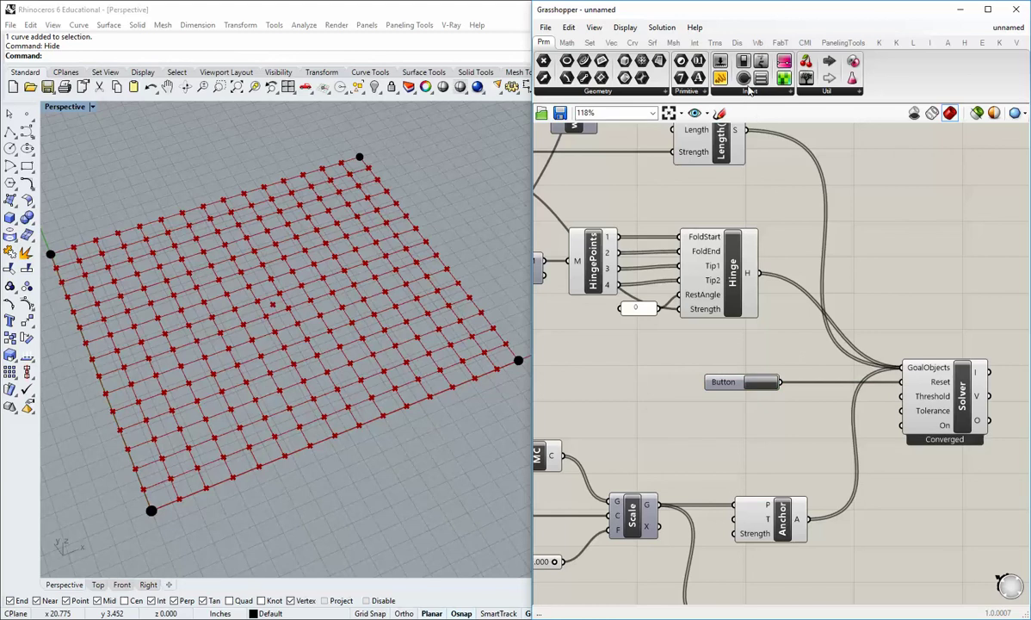
Step: Add a Boolean Toggle, connect it to the Solver's On input and place it close to the Solver, level with that input
{"action": "left_click", "coordinate": [716, 91]}
{"action": "left_click_drag", "start_coordinate": [756, 135], "coordinate": [901, 425]}
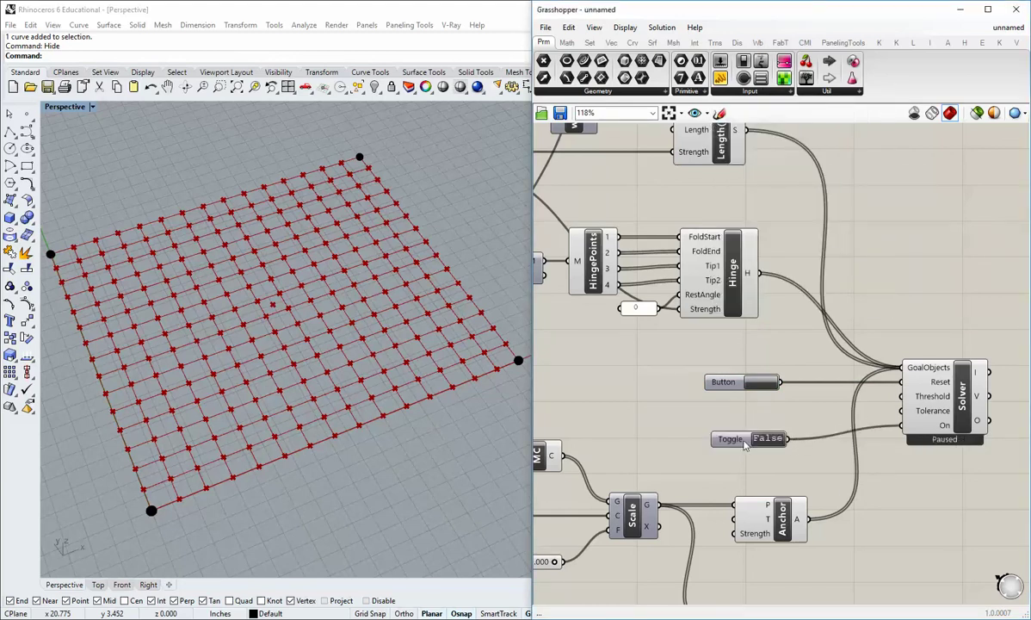
{"action": "left_click_drag", "start_coordinate": [771, 441], "coordinate": [828, 430]}
{"action": "right_click_drag", "start_coordinate": [826, 430], "coordinate": [836, 399]}
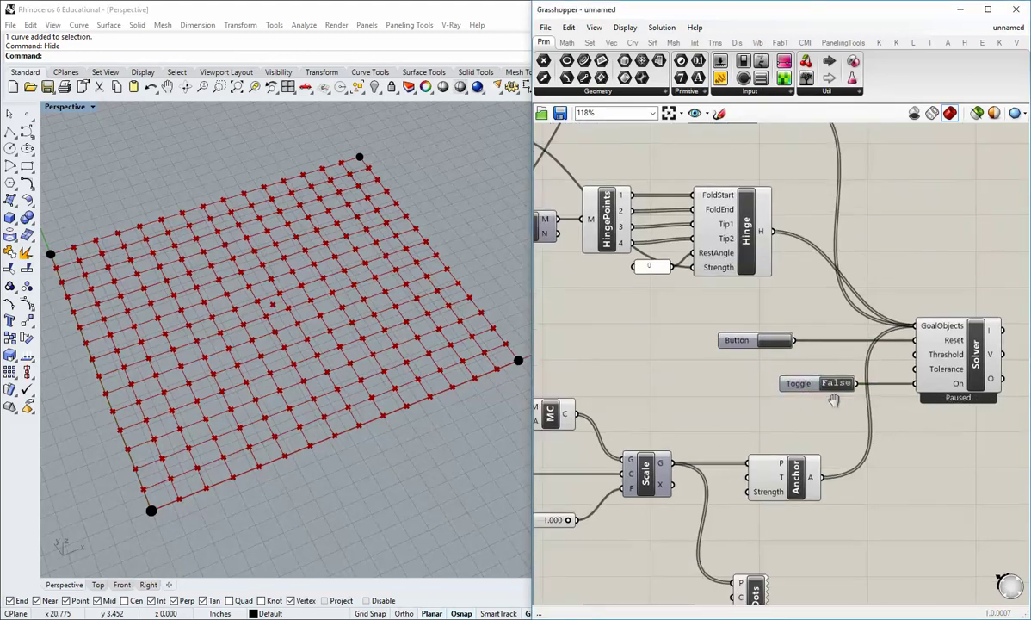
Step: Switch the Solver's Boolean Toggle to True to run the simulation
{"action": "scroll", "coordinate": [836, 401], "scroll_direction": "down", "scroll_amount": 3}
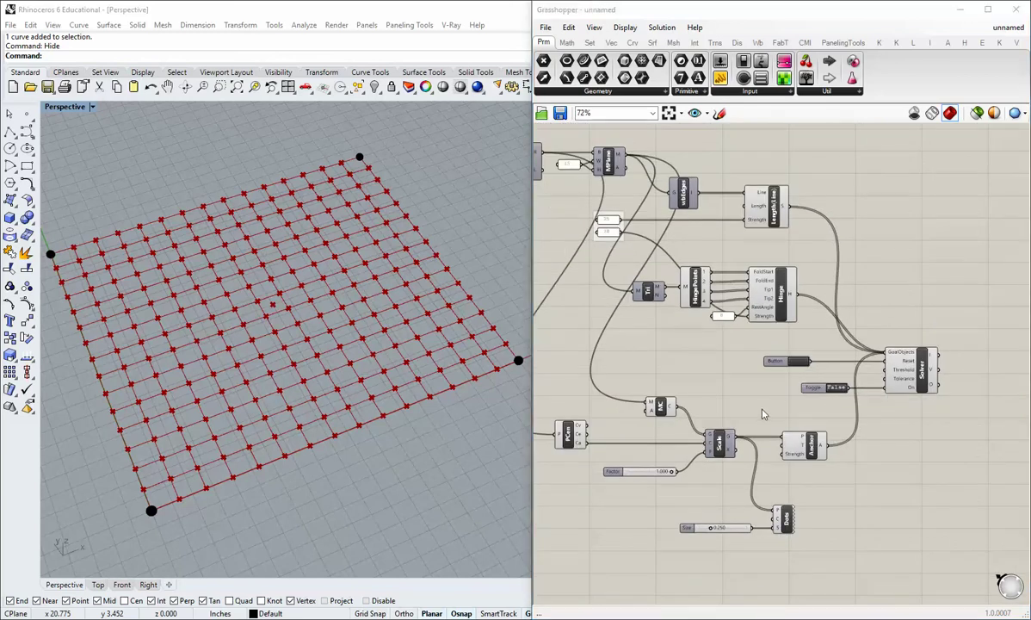
{"action": "right_click_drag", "start_coordinate": [742, 392], "coordinate": [720, 389]}
{"action": "right_click_drag", "start_coordinate": [363, 373], "coordinate": [393, 334]}
{"action": "left_click", "coordinate": [818, 386]}
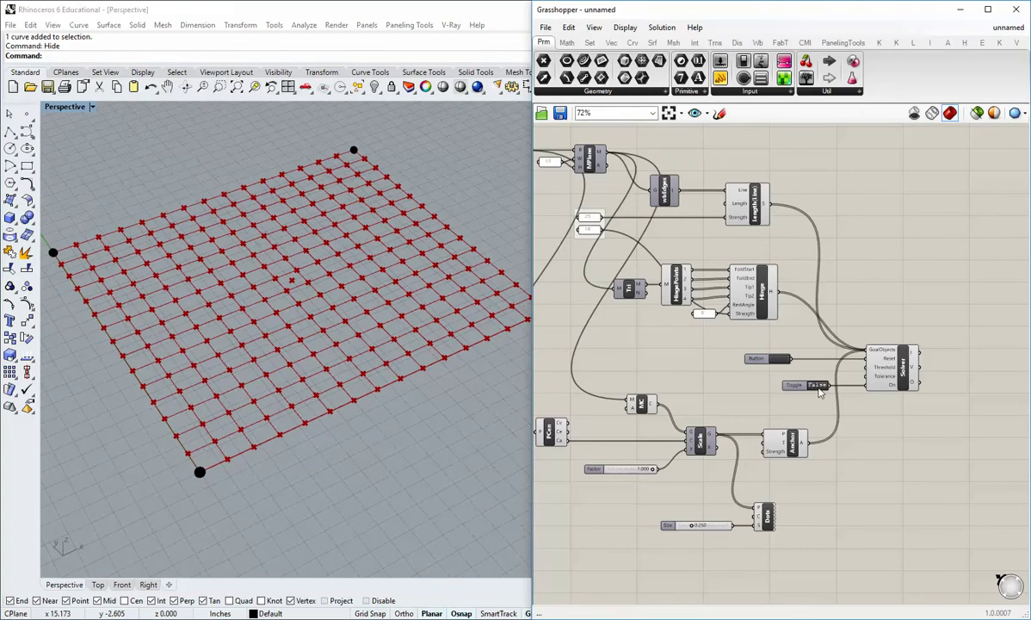
Step: Reset the simulation with the Button component connected to the Solver
{"action": "scroll", "coordinate": [755, 472], "scroll_direction": "up", "scroll_amount": 4}
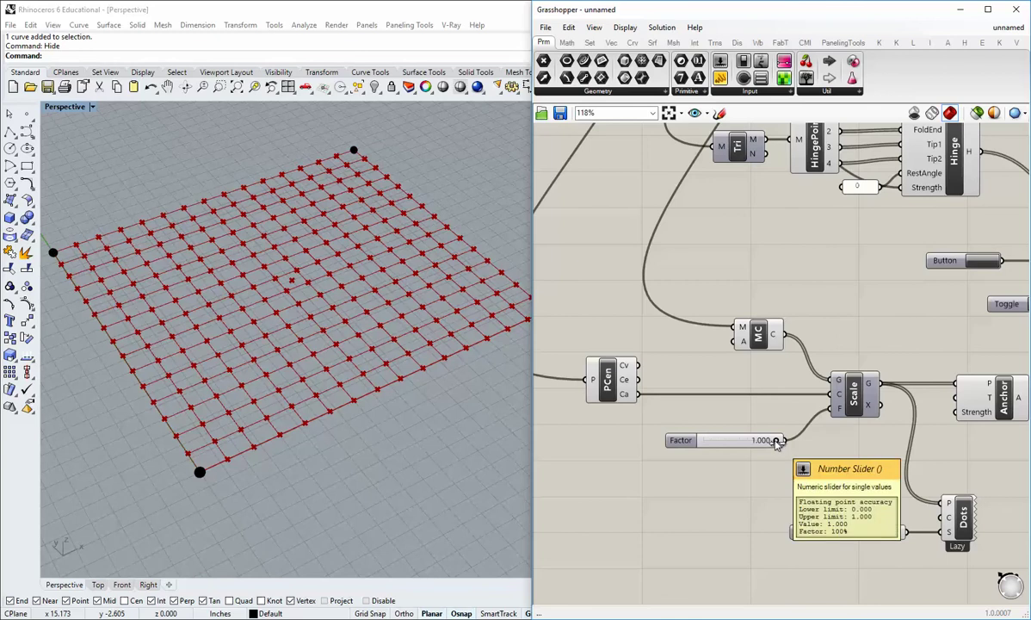
{"action": "right_click_drag", "start_coordinate": [775, 446], "coordinate": [626, 457]}
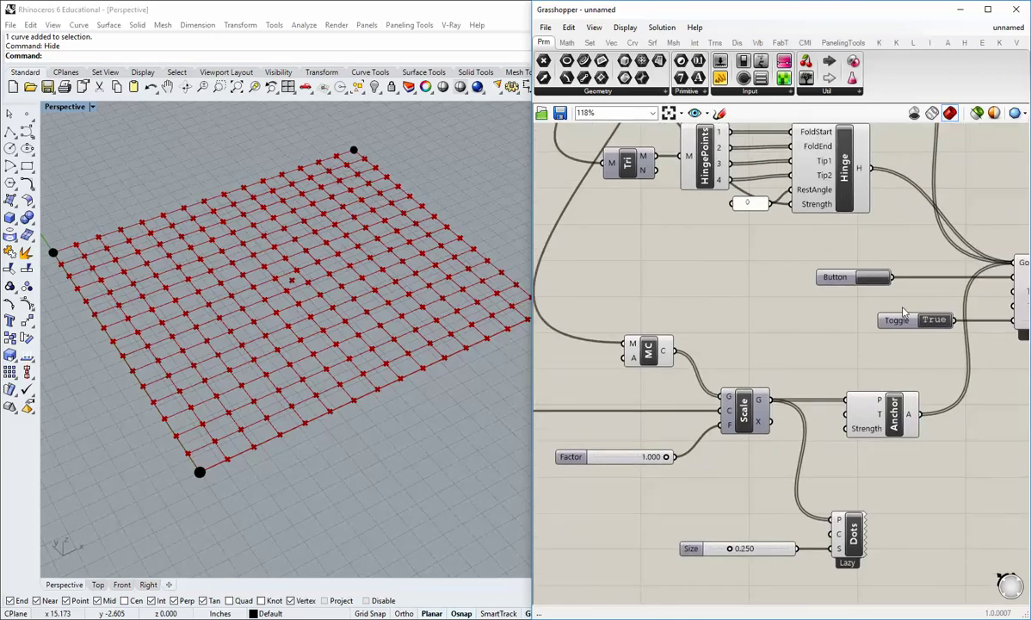
{"action": "right_click_drag", "start_coordinate": [903, 307], "coordinate": [836, 324]}
{"action": "right_click_drag", "start_coordinate": [857, 402], "coordinate": [944, 361]}
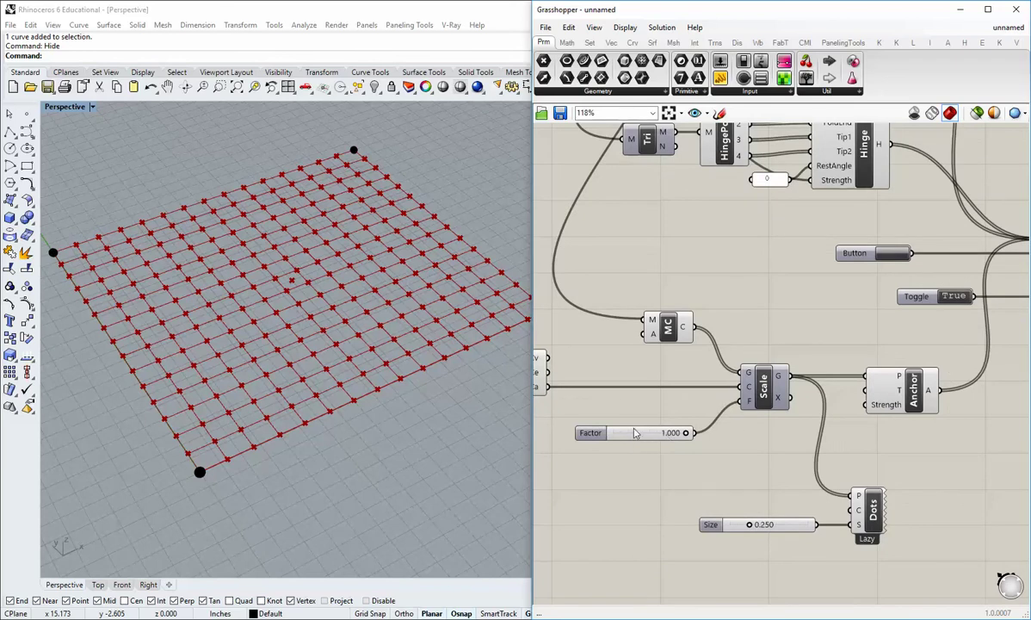
{"action": "right_click_drag", "start_coordinate": [715, 386], "coordinate": [663, 402]}
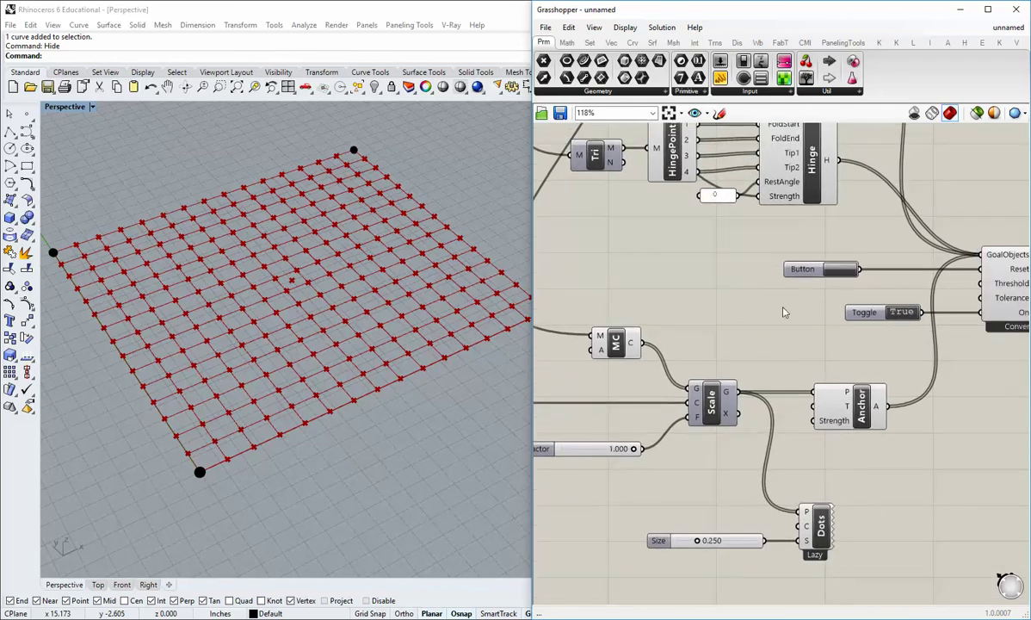
{"action": "left_click", "coordinate": [845, 274]}
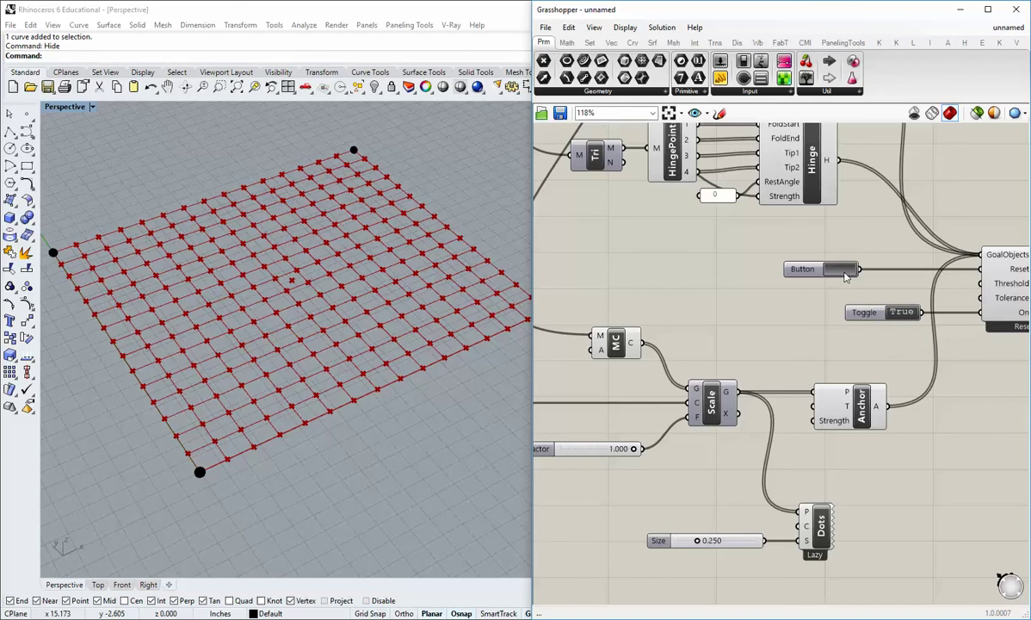
Step: Lower the Scale component's Factor slider to about 0.899 to test moving the corner anchors
{"action": "right_click_drag", "start_coordinate": [617, 476], "coordinate": [741, 470]}
{"action": "scroll", "coordinate": [746, 452], "scroll_direction": "up", "scroll_amount": 2}
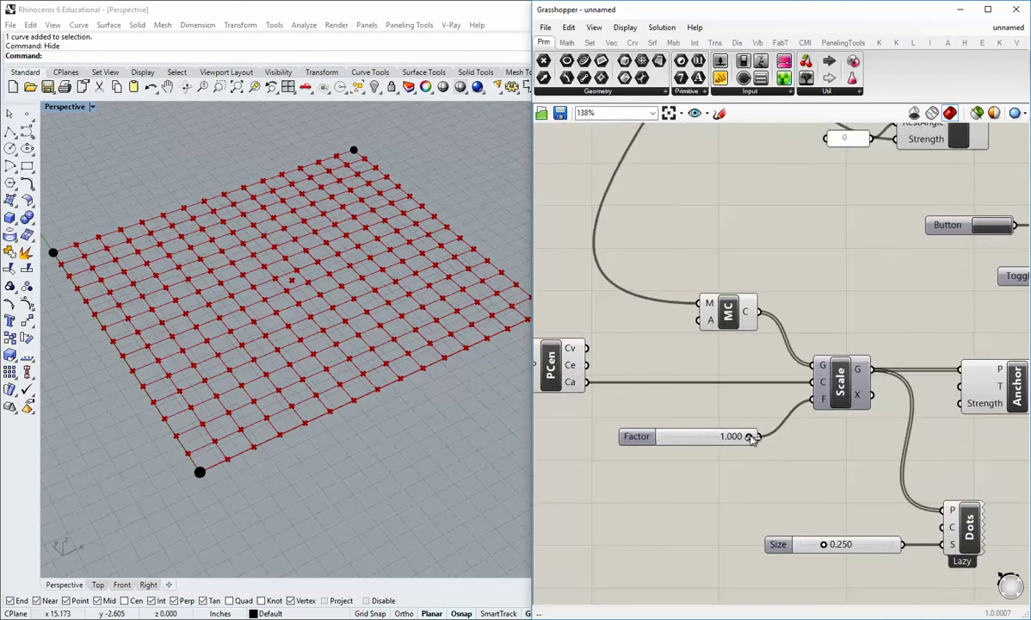
{"action": "mouse_move", "coordinate": [748, 436]}
{"action": "left_mouse_down"}
{"action": "mouse_move", "coordinate": [736, 437]}
{"action": "mouse_move", "coordinate": [746, 437]}
{"action": "left_mouse_up"}
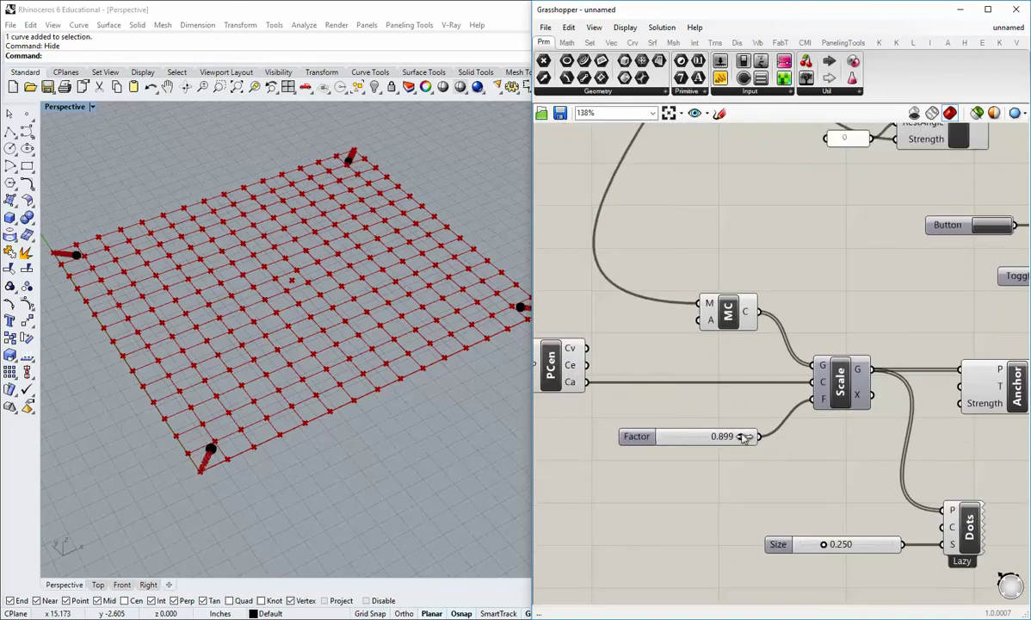
{"action": "right_click_drag", "start_coordinate": [859, 402], "coordinate": [720, 426]}
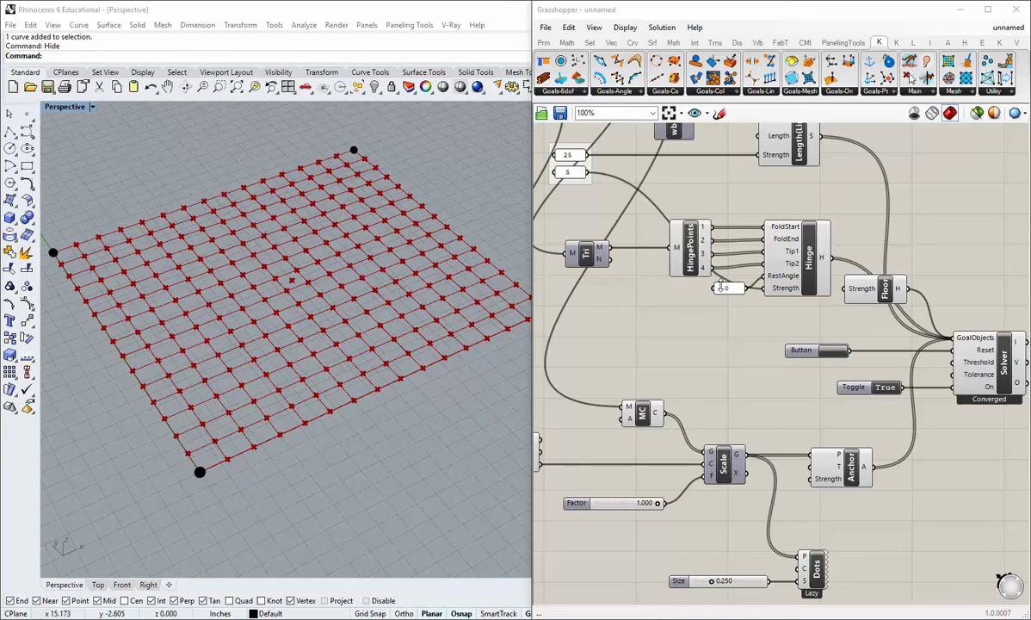
Step: Move the 0 panel to the left of HingePoints, below Tri, clear of the Hinge wires
{"action": "left_click_drag", "start_coordinate": [721, 290], "coordinate": [630, 280]}
{"action": "left_click", "coordinate": [732, 321]}
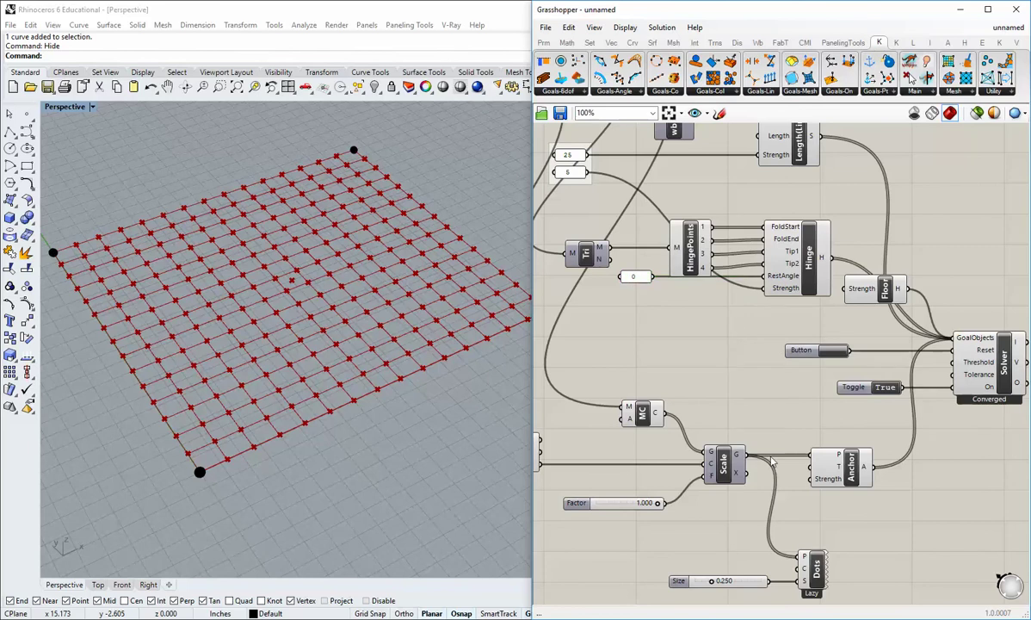
Step: Connect MC's C output to Anchor's P input in place of Scale, and Scale's G output to Anchor's T input
{"action": "right_click_drag", "start_coordinate": [775, 473], "coordinate": [770, 420]}
{"action": "scroll", "coordinate": [771, 420], "scroll_direction": "up", "scroll_amount": 1}
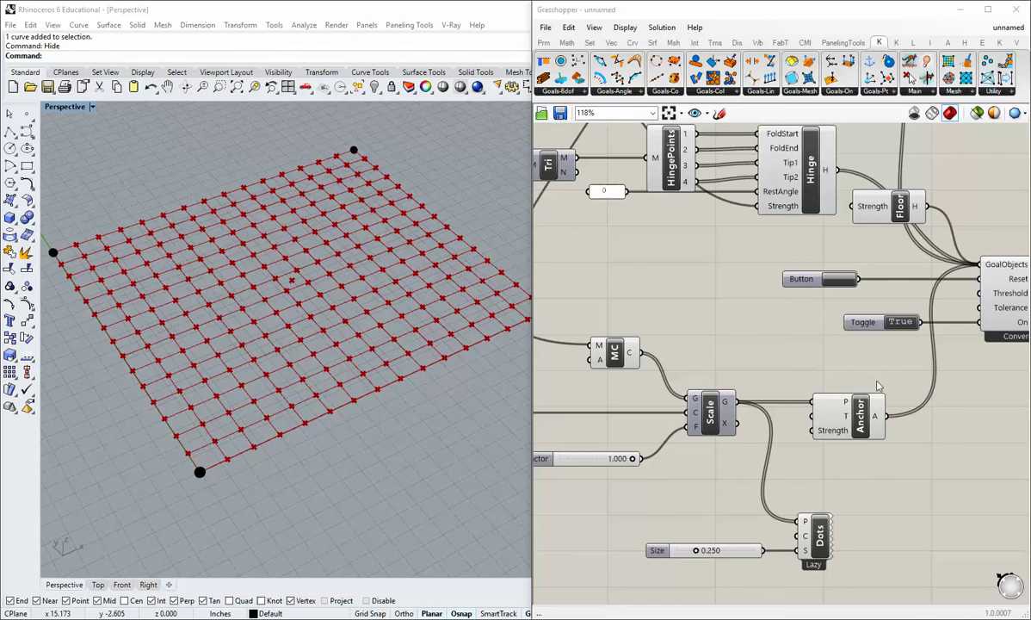
{"action": "right_click_drag", "start_coordinate": [691, 385], "coordinate": [676, 377]}
{"action": "scroll", "coordinate": [620, 346], "scroll_direction": "up", "scroll_amount": 2}
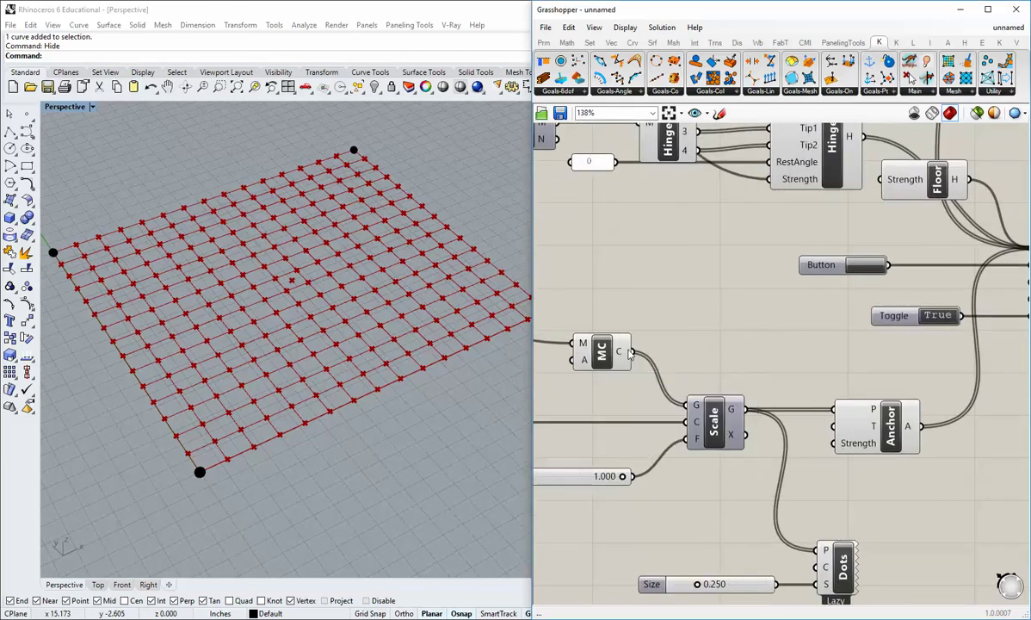
{"action": "left_click_drag", "start_coordinate": [630, 351], "coordinate": [858, 415]}
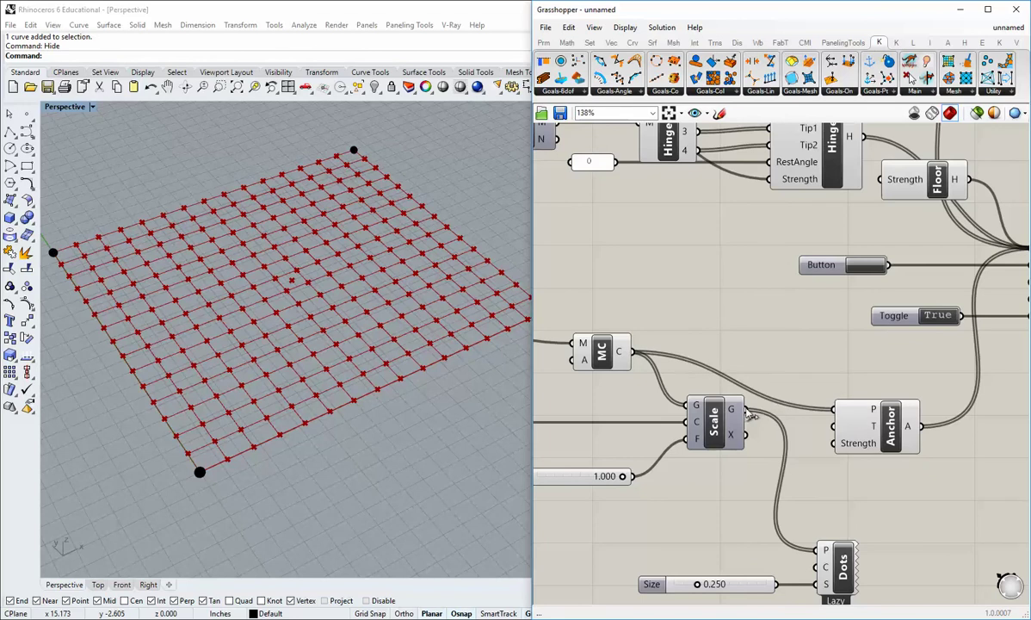
{"action": "left_click", "coordinate": [714, 413]}
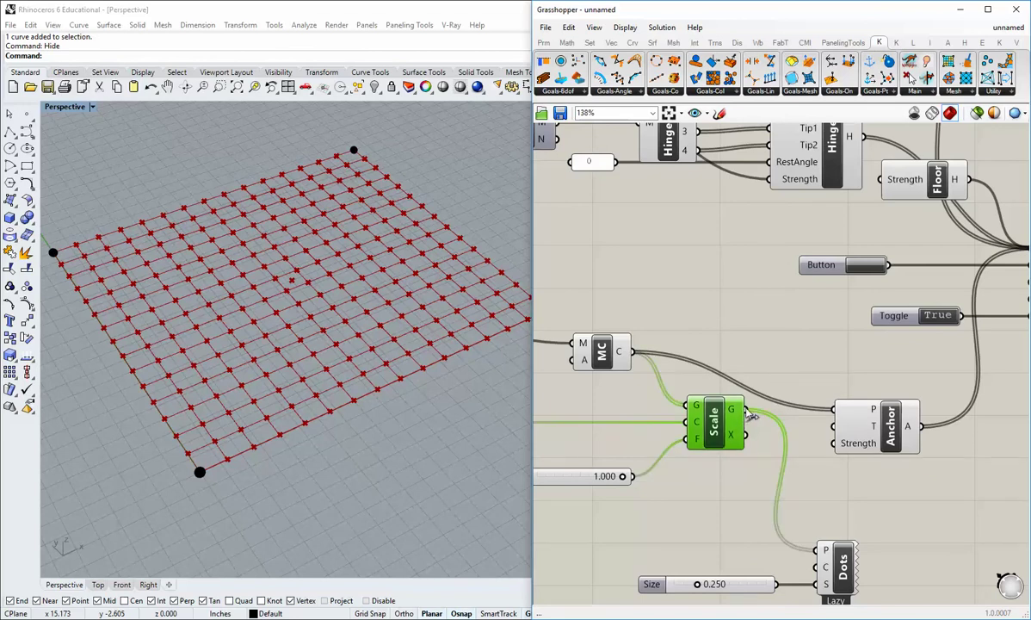
{"action": "left_click_drag", "start_coordinate": [748, 410], "coordinate": [838, 426]}
Step: Nudge the Anchor component slightly upward to align its T input with Scale's output
{"action": "left_click", "coordinate": [893, 456]}
{"action": "left_click_drag", "start_coordinate": [892, 444], "coordinate": [888, 427]}
{"action": "left_click", "coordinate": [848, 479]}
Step: Shift the Tri component slightly to the left, beneath the group of strength panels
{"action": "right_click_drag", "start_coordinate": [829, 491], "coordinate": [817, 460]}
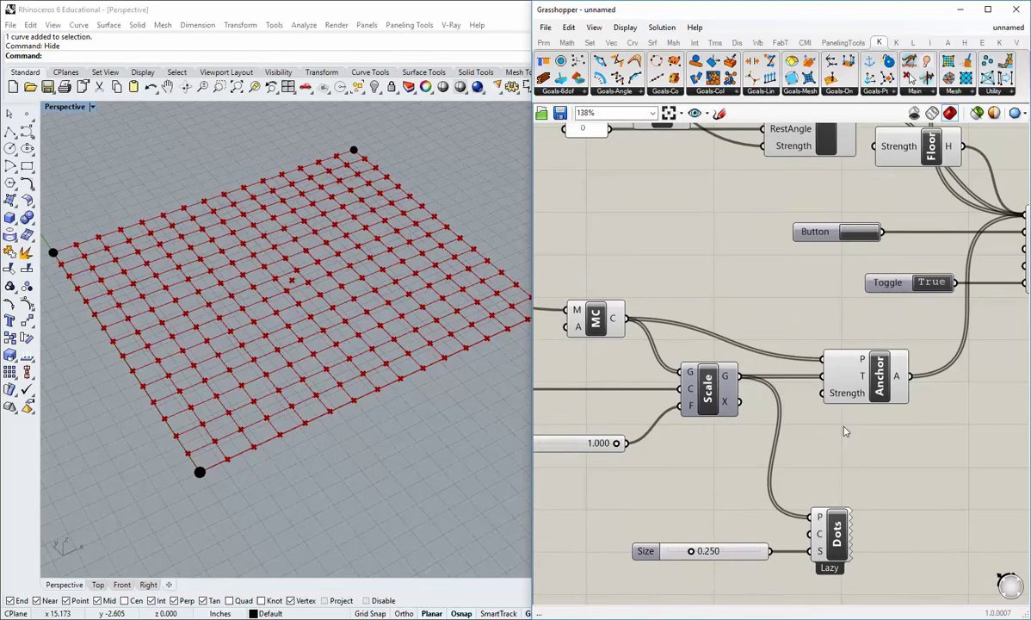
{"action": "scroll", "coordinate": [844, 432], "scroll_direction": "down", "scroll_amount": 2}
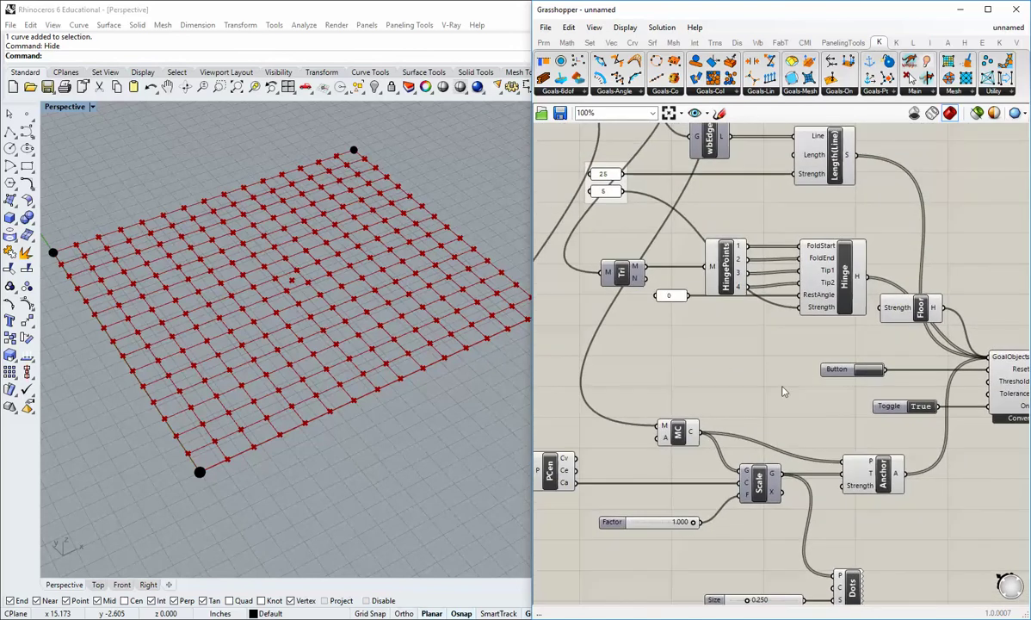
{"action": "right_click_drag", "start_coordinate": [703, 371], "coordinate": [777, 436]}
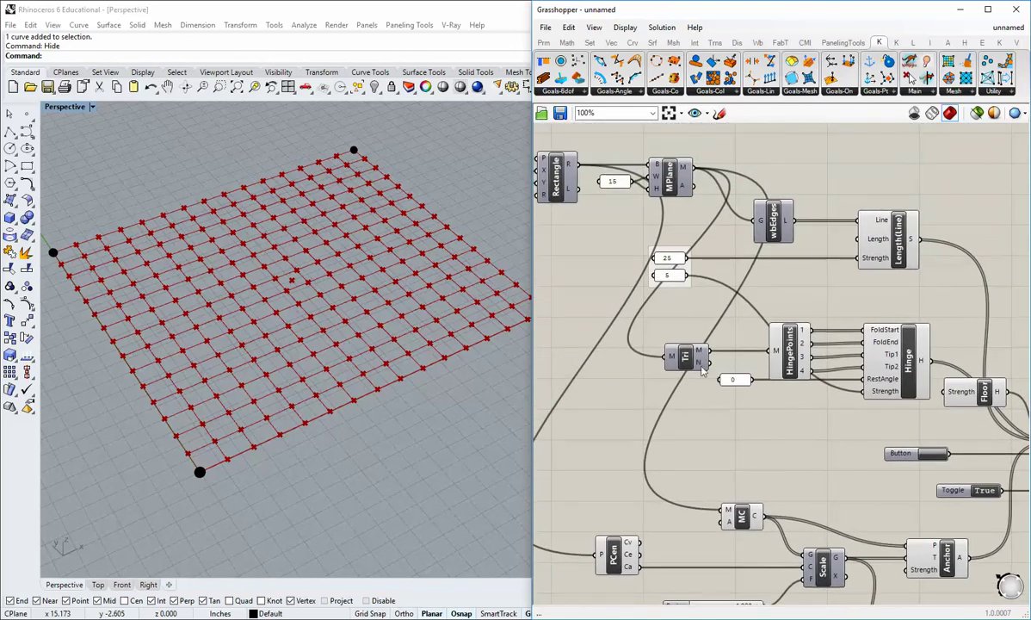
{"action": "right_click_drag", "start_coordinate": [701, 367], "coordinate": [693, 375]}
{"action": "left_click_drag", "start_coordinate": [677, 412], "coordinate": [653, 411]}
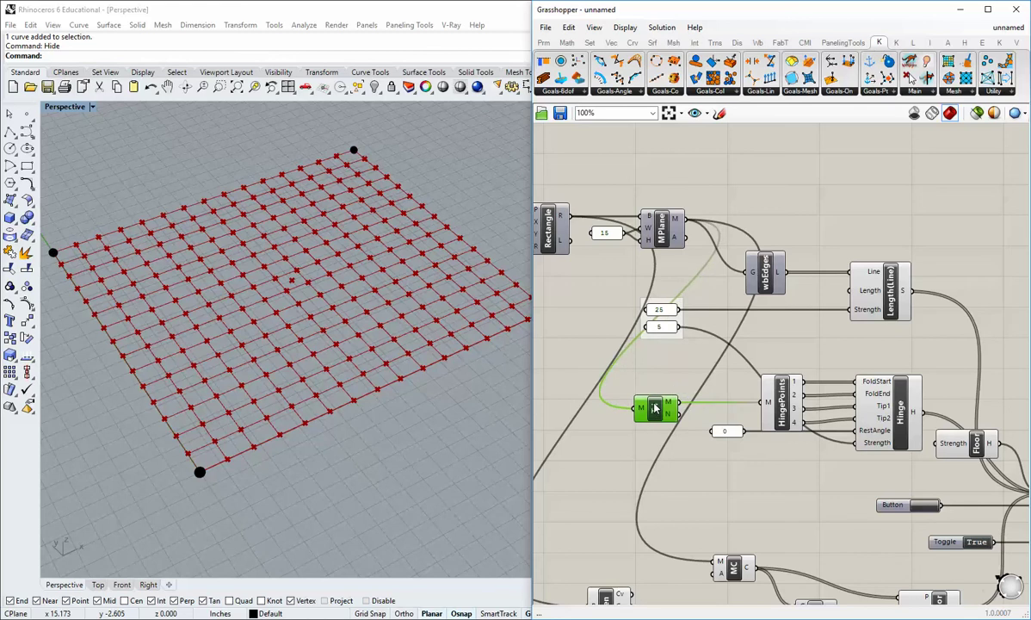
{"action": "left_click", "coordinate": [675, 389]}
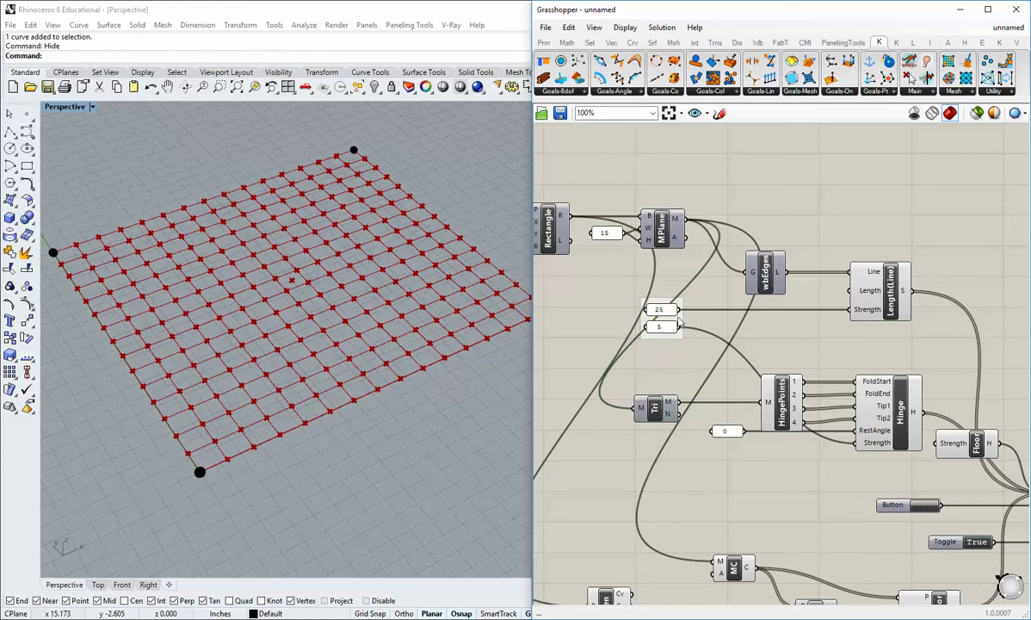
Step: Temporarily preview the Tri component's triangulated mesh to examine its faces, and hide the preview again
{"action": "scroll", "coordinate": [679, 325], "scroll_direction": "up", "scroll_amount": 1}
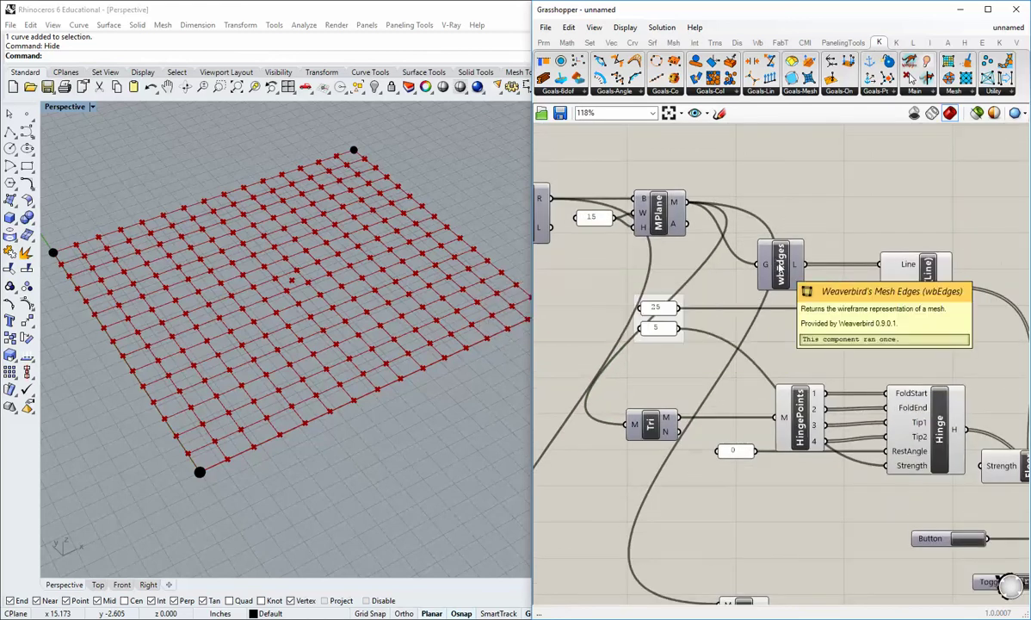
{"action": "mouse_move", "coordinate": [669, 420]}
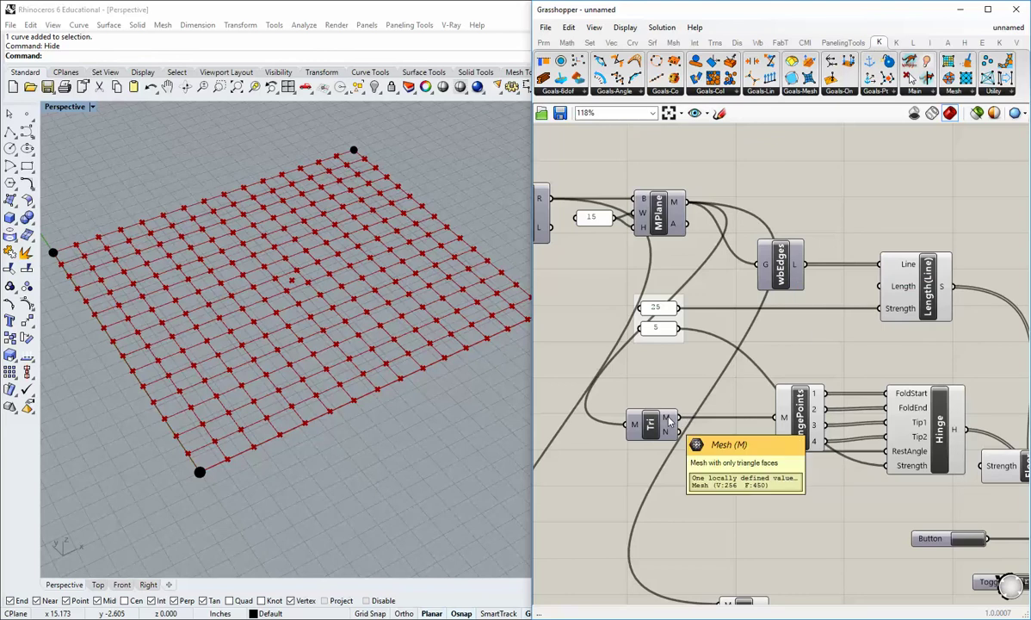
{"action": "left_click", "coordinate": [657, 431]}
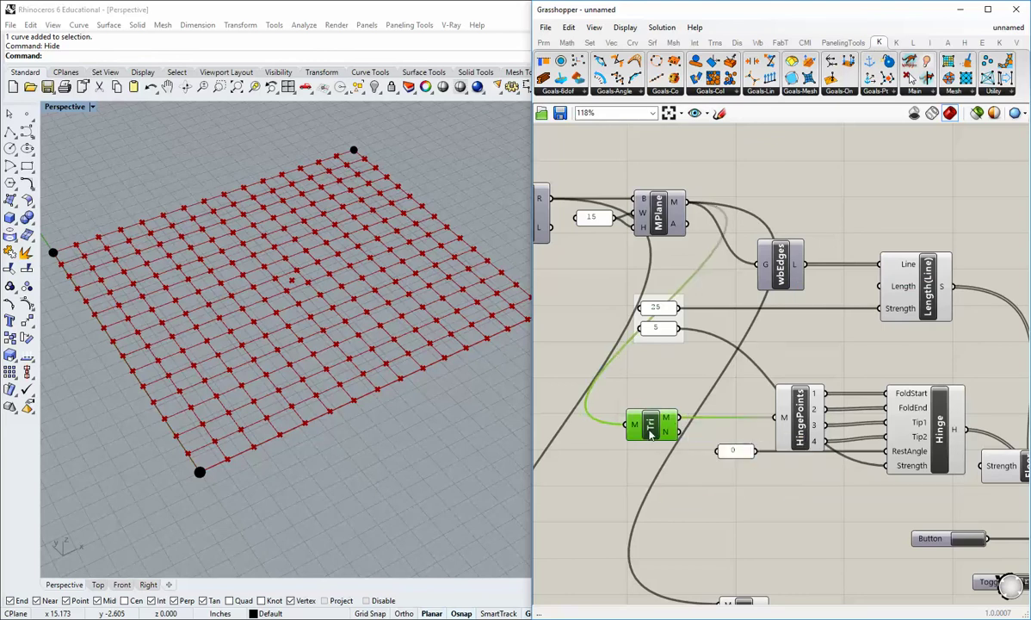
{"action": "right_click", "coordinate": [660, 425]}
{"action": "left_click", "coordinate": [685, 440]}
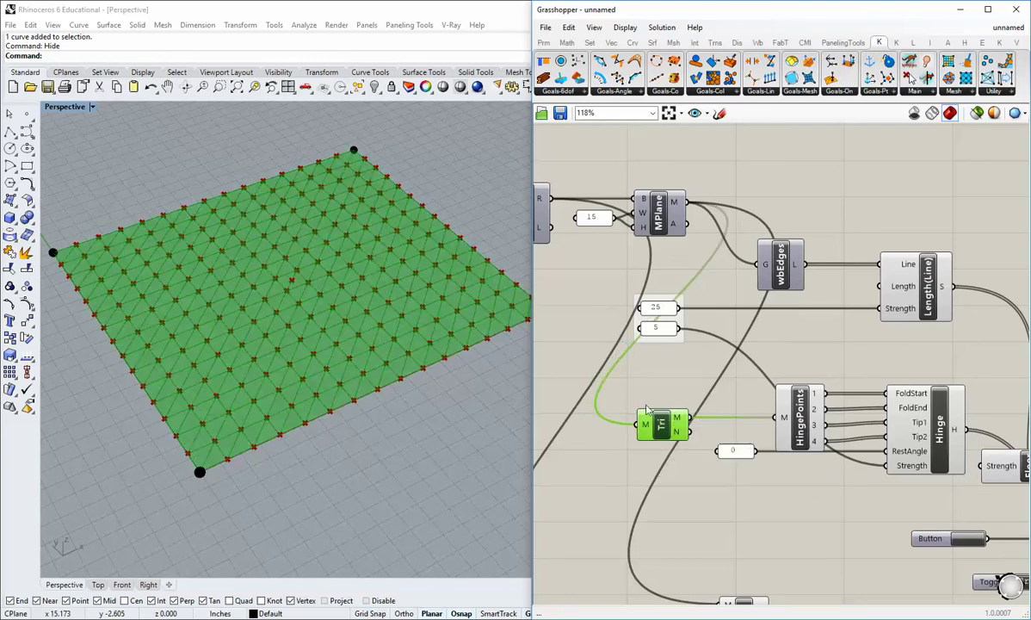
{"action": "left_click", "coordinate": [680, 468]}
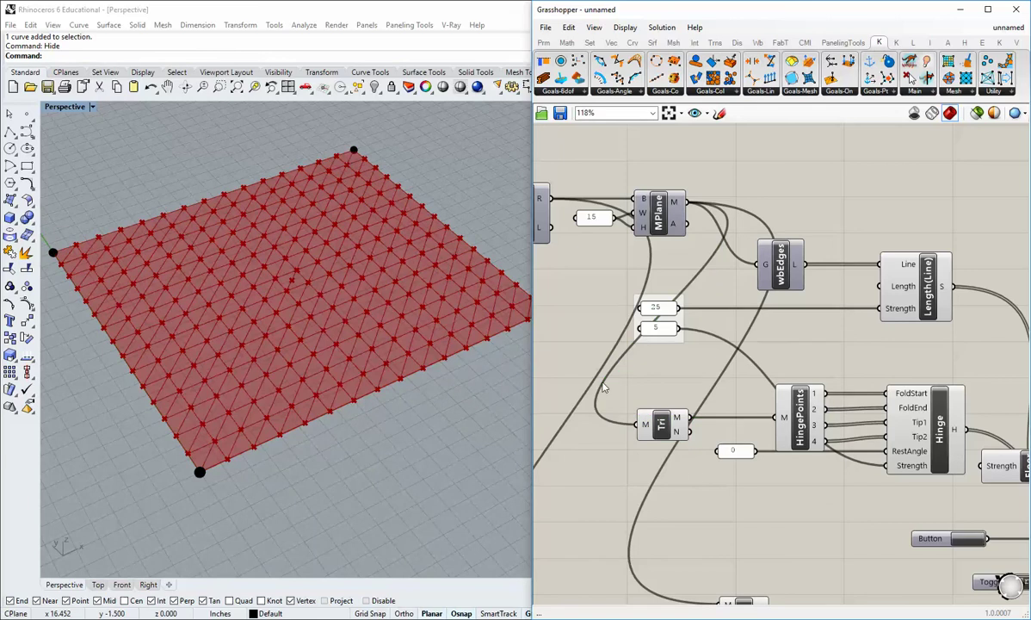
{"action": "mouse_move", "coordinate": [410, 359]}
{"action": "right_mouse_down"}
{"action": "mouse_move", "coordinate": [385, 295]}
{"action": "mouse_move", "coordinate": [393, 351]}
{"action": "mouse_move", "coordinate": [372, 265]}
{"action": "mouse_move", "coordinate": [369, 338]}
{"action": "mouse_move", "coordinate": [414, 357]}
{"action": "right_mouse_up"}
{"action": "right_click", "coordinate": [659, 422]}
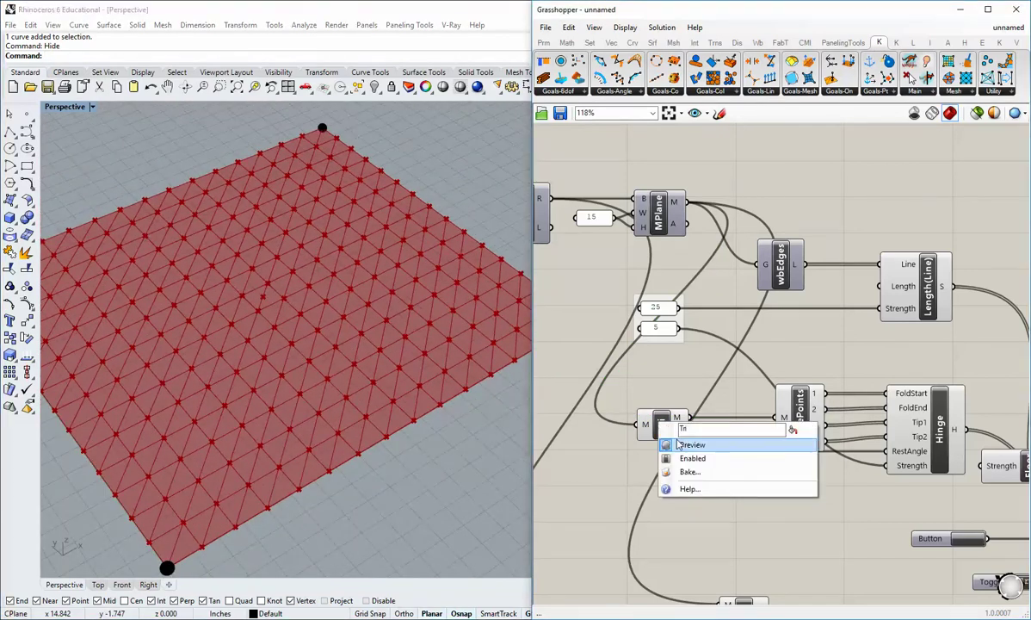
{"action": "left_click", "coordinate": [686, 441]}
Step: Connect Tri's M output to wbEdges' G input in place of the mesh plane, and reset the simulation
{"action": "left_click_drag", "start_coordinate": [696, 428], "coordinate": [759, 265]}
{"action": "right_click_drag", "start_coordinate": [766, 429], "coordinate": [706, 333]}
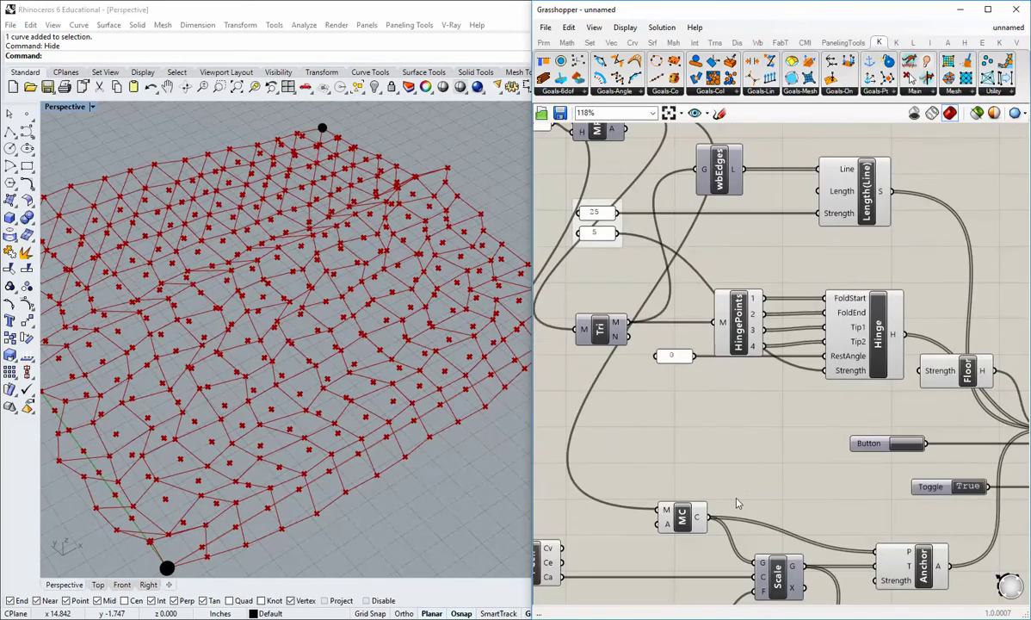
{"action": "right_click_drag", "start_coordinate": [736, 502], "coordinate": [756, 347]}
{"action": "right_click_drag", "start_coordinate": [845, 323], "coordinate": [761, 379]}
{"action": "left_click", "coordinate": [852, 349]}
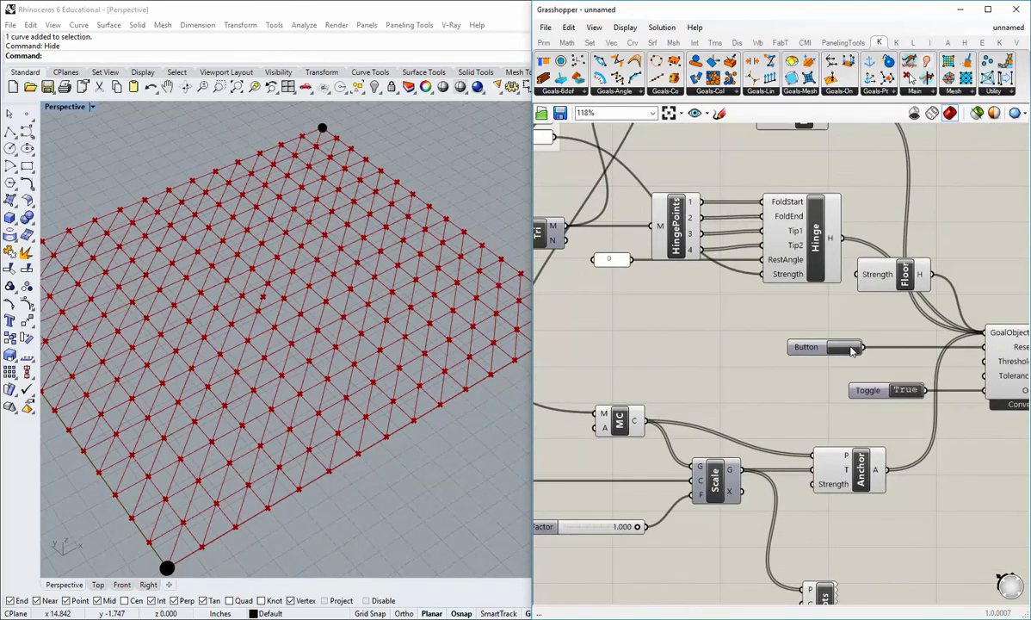
{"action": "right_click_drag", "start_coordinate": [610, 316], "coordinate": [647, 435]}
{"action": "scroll", "coordinate": [646, 368], "scroll_direction": "down", "scroll_amount": 1}
{"action": "scroll", "coordinate": [647, 434], "scroll_direction": "down", "scroll_amount": 1}
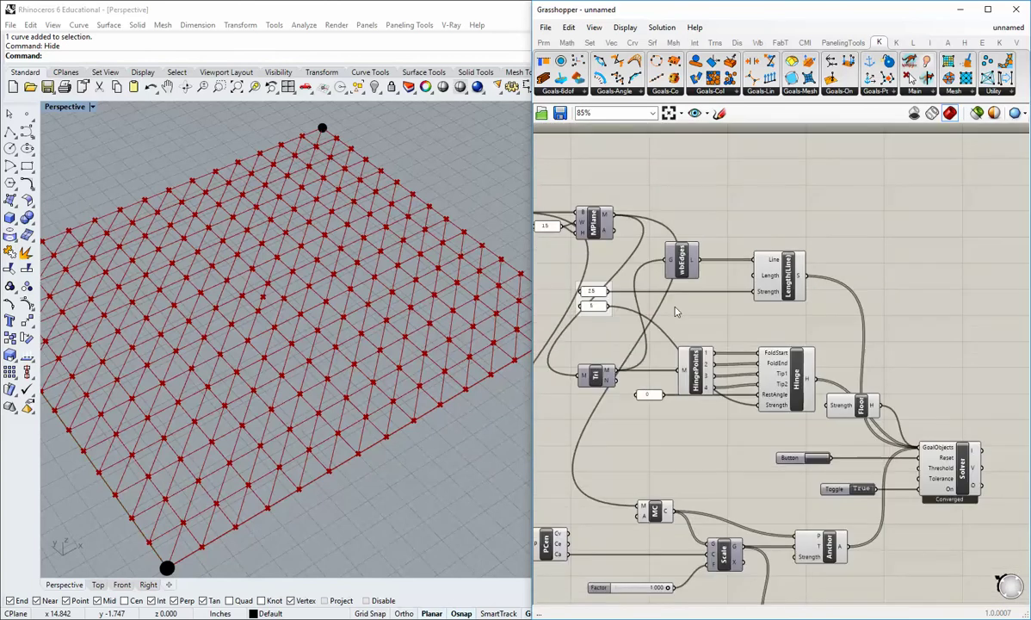
{"action": "scroll", "coordinate": [677, 311], "scroll_direction": "up", "scroll_amount": 1}
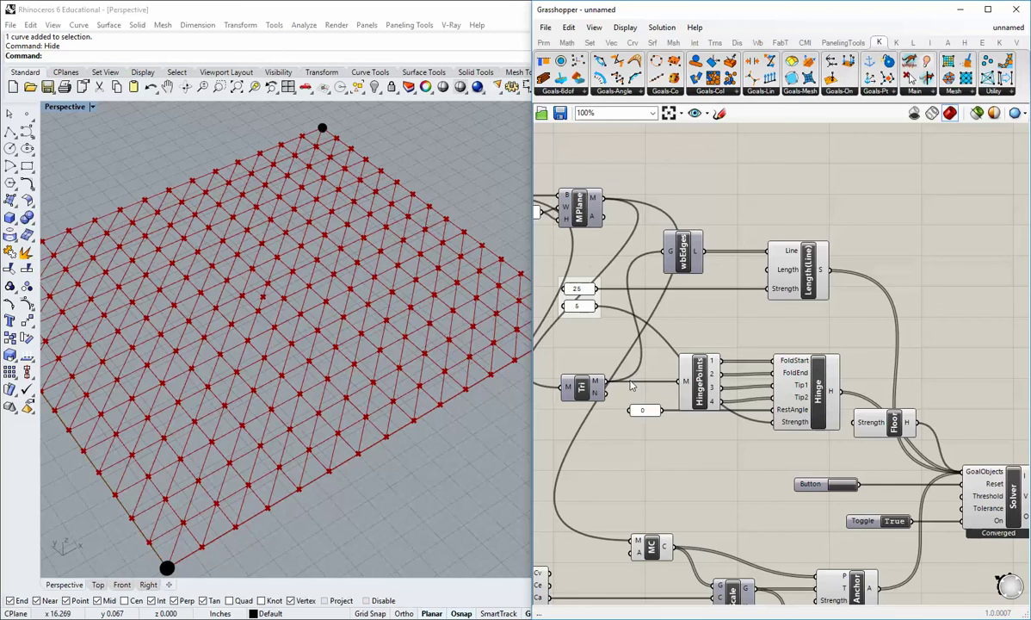
{"action": "right_click_drag", "start_coordinate": [626, 448], "coordinate": [621, 423]}
{"action": "right_click_drag", "start_coordinate": [601, 318], "coordinate": [662, 336]}
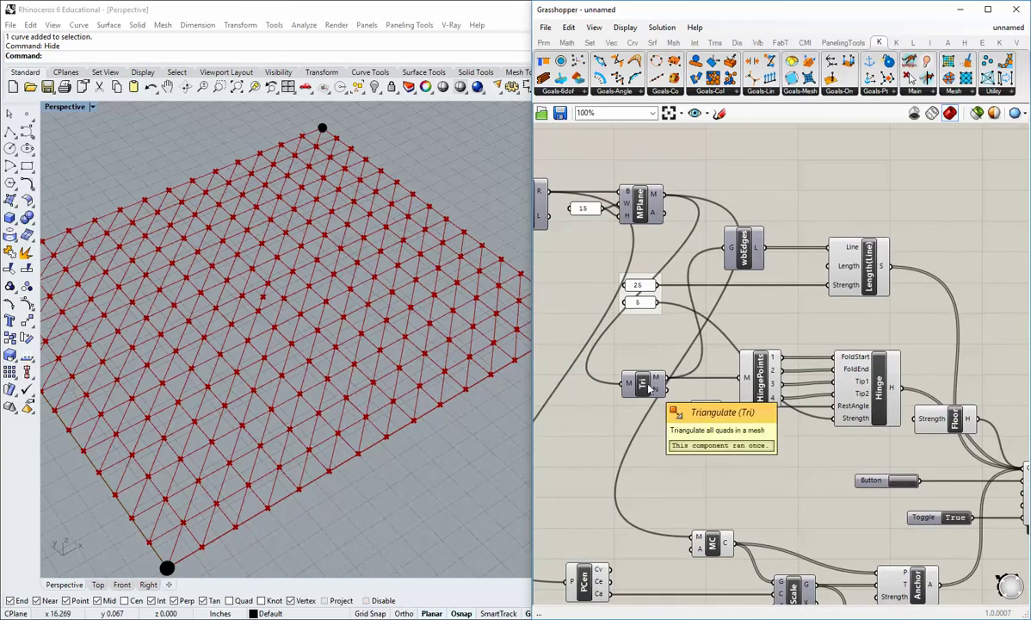
Step: Move the Tri component above the wire between MPlane and wbEdges, near MPlane's mesh output
{"action": "left_click_drag", "start_coordinate": [645, 389], "coordinate": [701, 170]}
{"action": "left_click", "coordinate": [656, 151]}
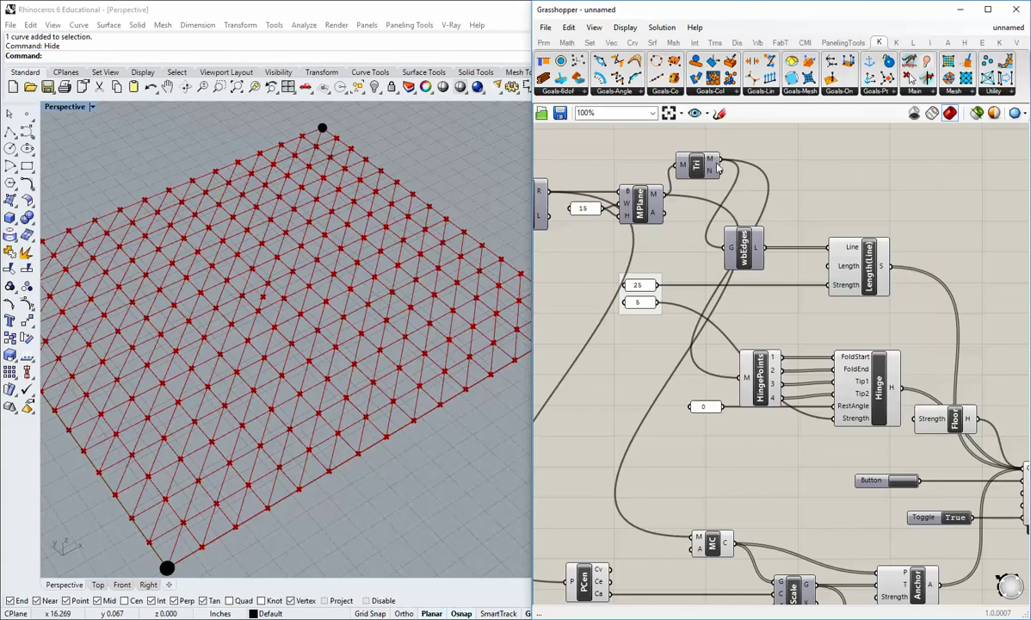
{"action": "mouse_move", "coordinate": [734, 250]}
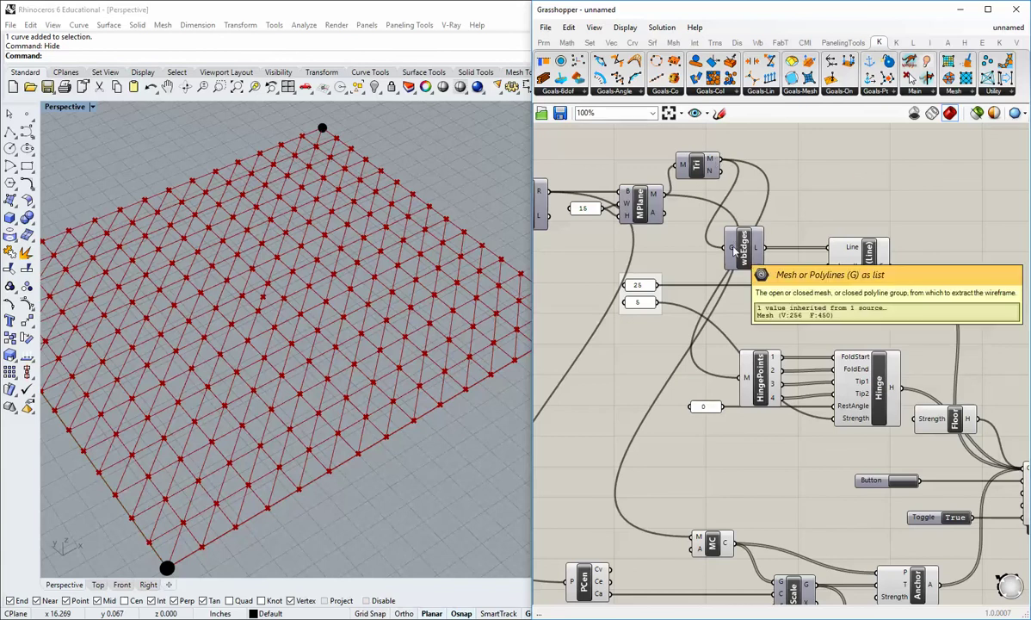
{"action": "mouse_move", "coordinate": [762, 389]}
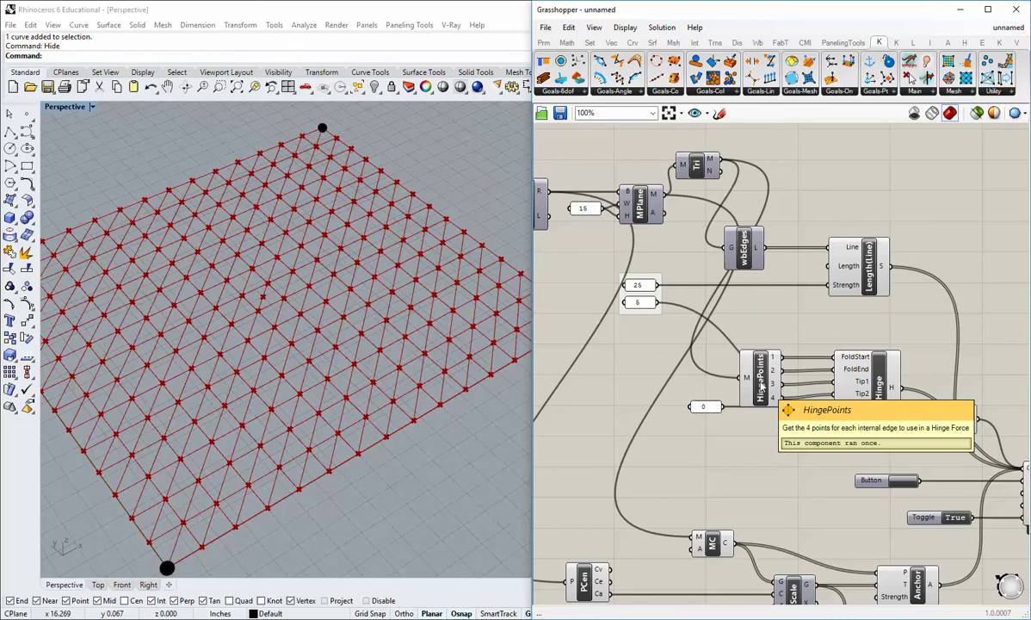
{"action": "right_click_drag", "start_coordinate": [770, 497], "coordinate": [778, 444]}
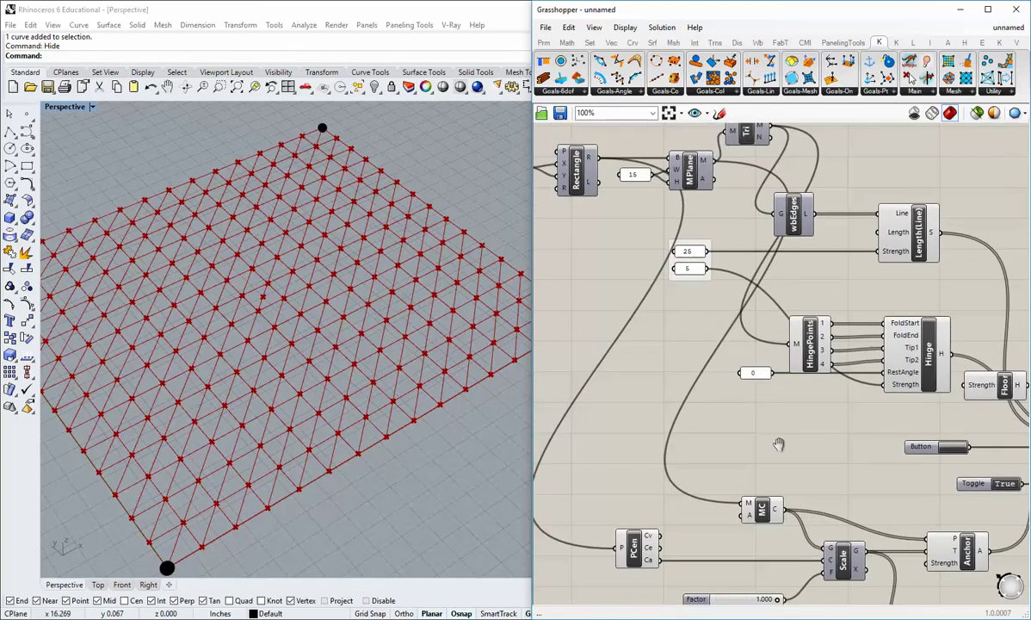
{"action": "mouse_move", "coordinate": [693, 271]}
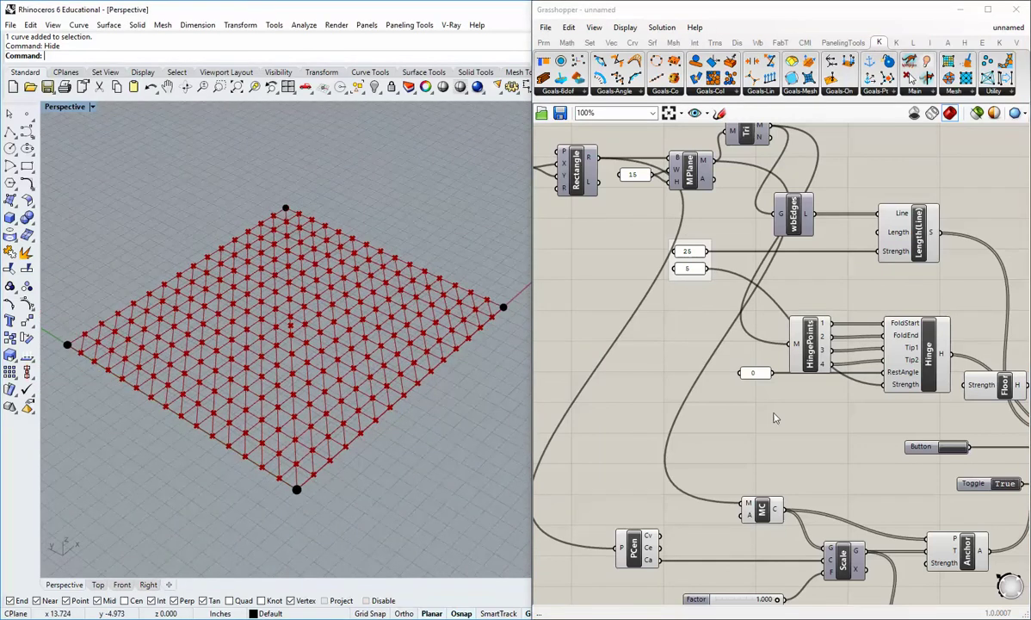
Step: Switch the Solver toggle off and on, and lower the anchor scale Factor to 0.619 to view the deformed mesh
{"action": "right_click_drag", "start_coordinate": [774, 418], "coordinate": [665, 316]}
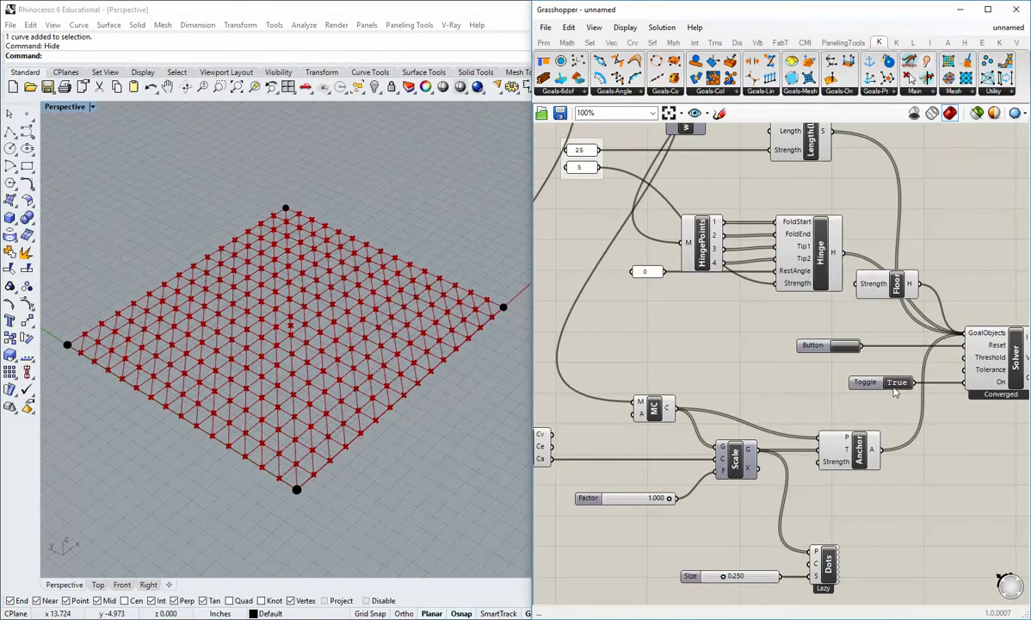
{"action": "double_click", "coordinate": [897, 382]}
{"action": "double_click", "coordinate": [895, 382]}
{"action": "scroll", "coordinate": [771, 402], "scroll_direction": "up", "scroll_amount": 4}
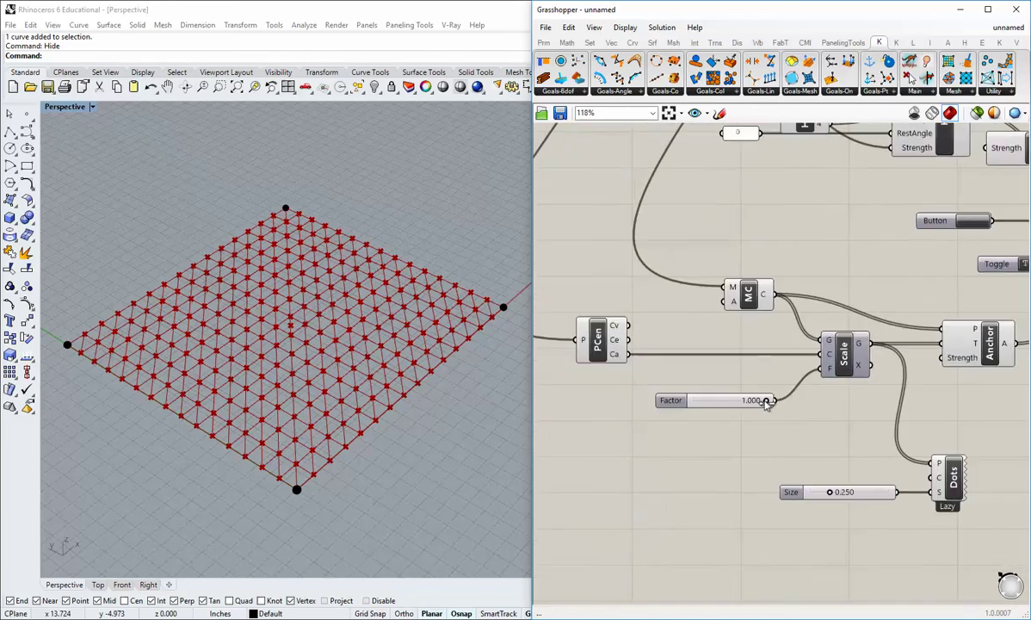
{"action": "right_click_drag", "start_coordinate": [490, 420], "coordinate": [460, 418]}
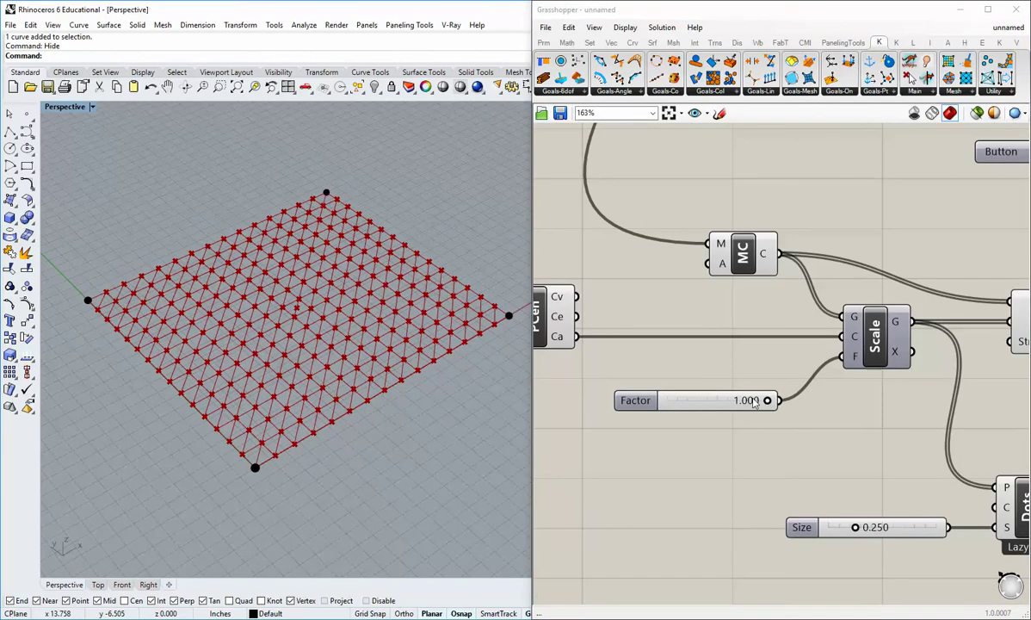
{"action": "left_click_drag", "start_coordinate": [767, 400], "coordinate": [729, 403]}
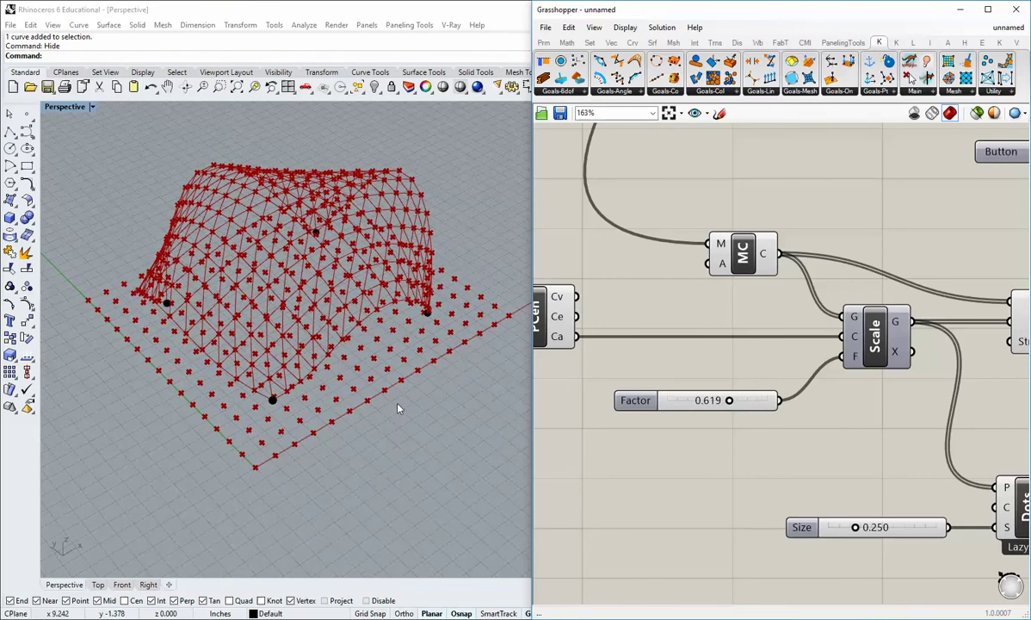
{"action": "right_click_drag", "start_coordinate": [371, 376], "coordinate": [302, 405]}
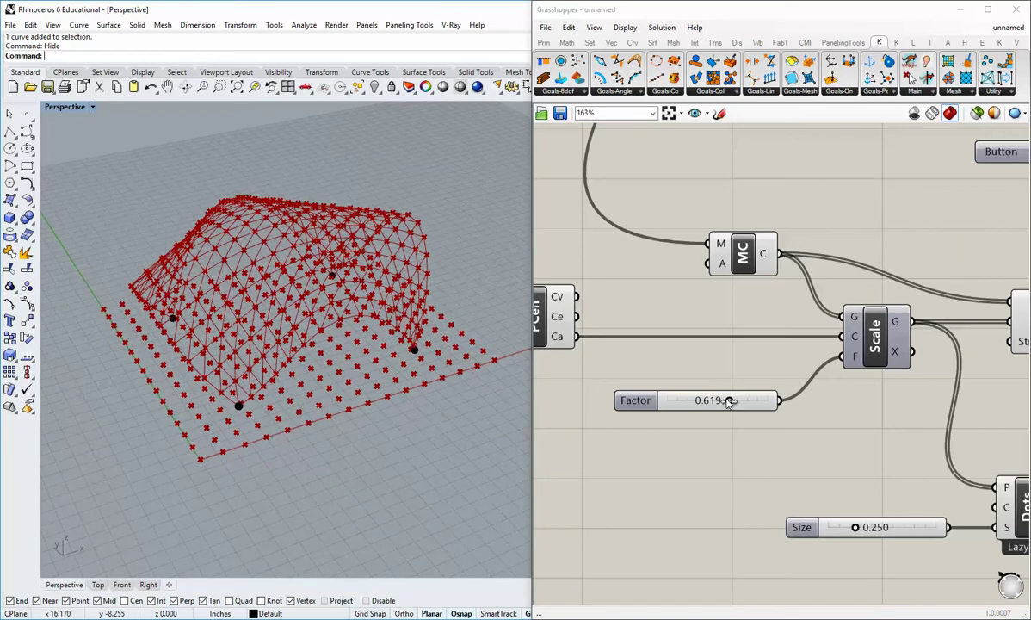
Step: Return the scale Factor to 1.000 and reset the simulation
{"action": "left_click_drag", "start_coordinate": [729, 400], "coordinate": [785, 420]}
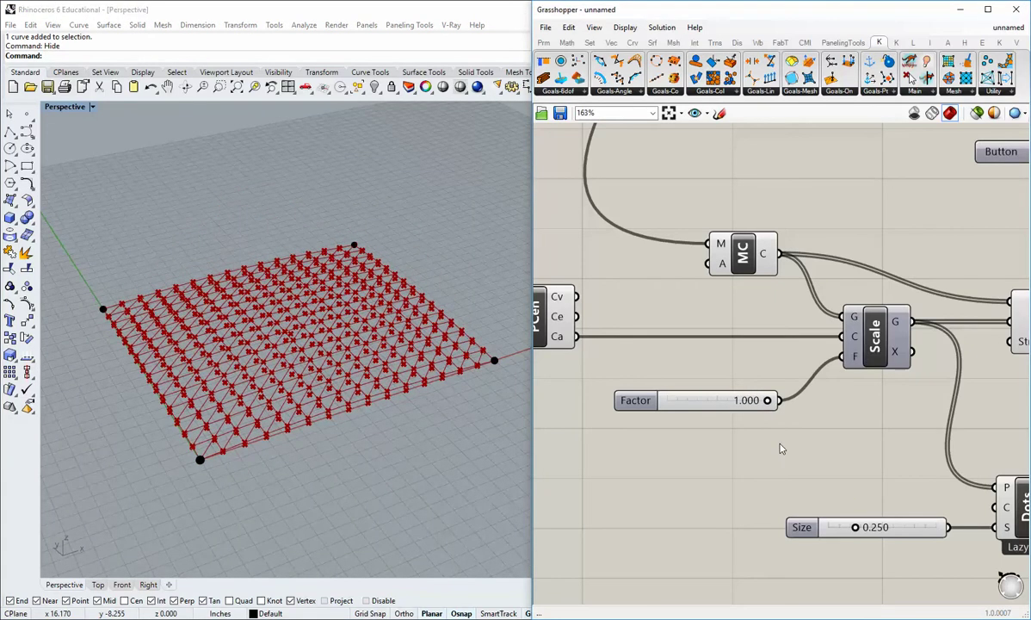
{"action": "right_click_drag", "start_coordinate": [796, 461], "coordinate": [773, 423]}
{"action": "right_click_drag", "start_coordinate": [797, 325], "coordinate": [743, 398]}
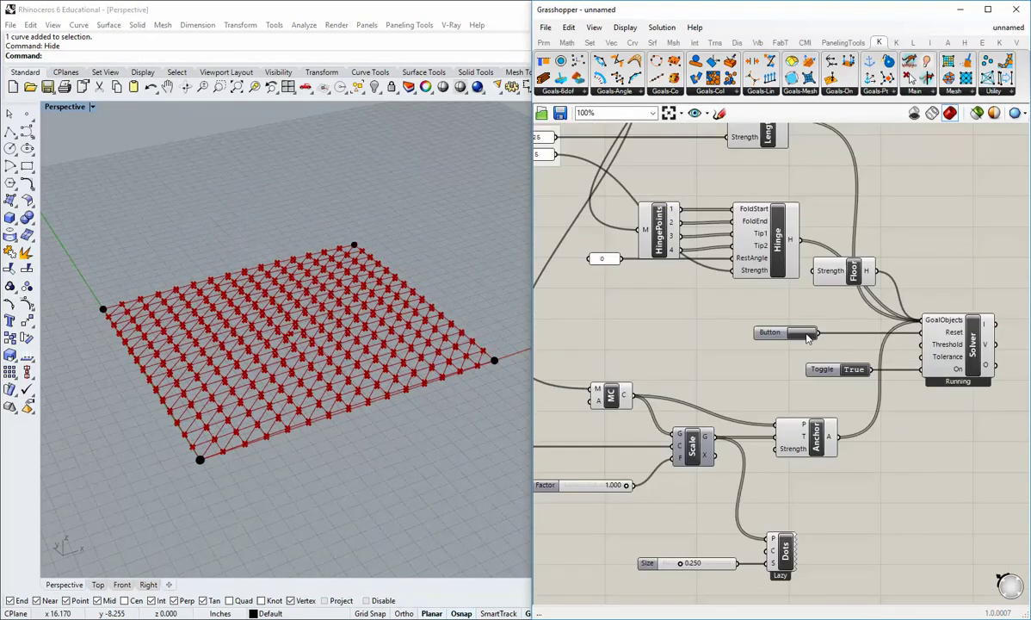
{"action": "scroll", "coordinate": [830, 331], "scroll_direction": "up", "scroll_amount": 3}
{"action": "left_click_drag", "start_coordinate": [797, 321], "coordinate": [798, 325]}
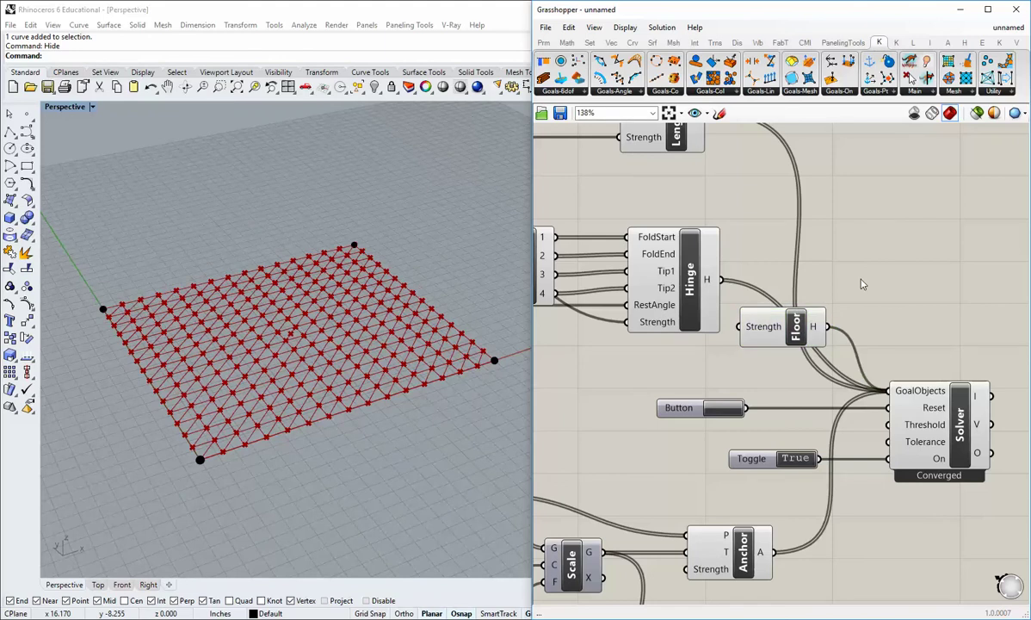
Step: Add a new Floor goal beside the Hinge component and delete the existing Floor goal
{"action": "left_click", "coordinate": [954, 91]}
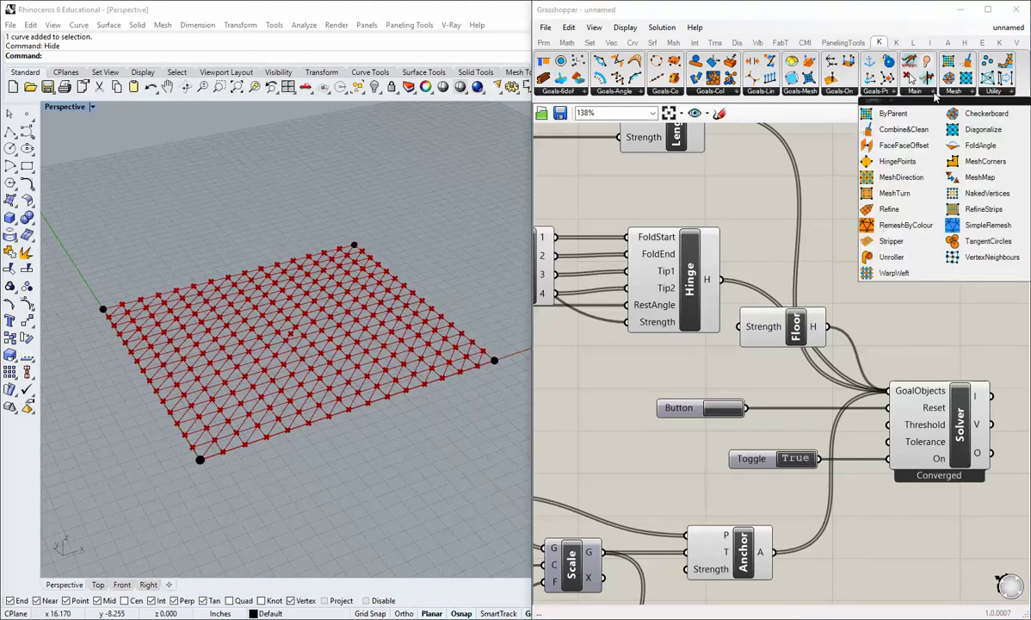
{"action": "left_click", "coordinate": [880, 98]}
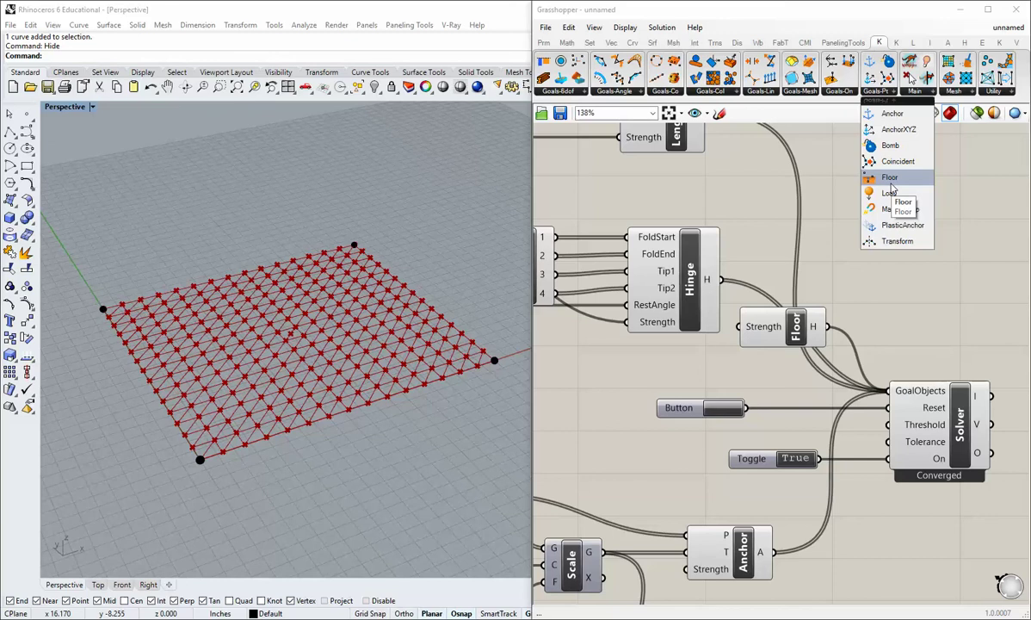
{"action": "left_click_drag", "start_coordinate": [890, 178], "coordinate": [763, 301]}
{"action": "left_click", "coordinate": [798, 325]}
{"action": "key", "text": "Delete"}
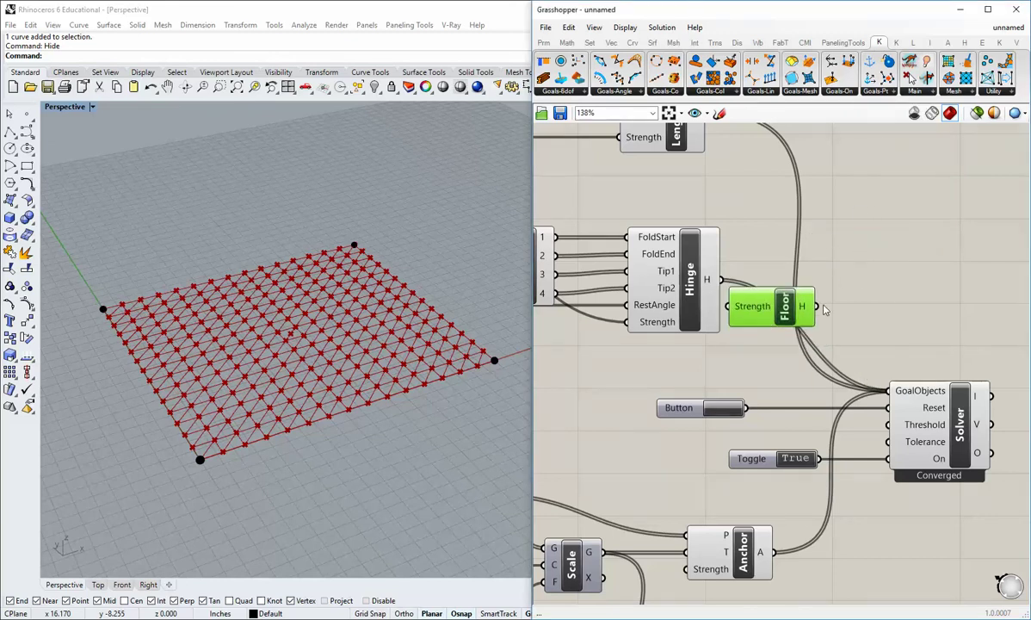
Step: Lower the anchor scale Factor to 0.704
{"action": "right_click_drag", "start_coordinate": [783, 432], "coordinate": [916, 306]}
{"action": "right_click_drag", "start_coordinate": [612, 473], "coordinate": [745, 447]}
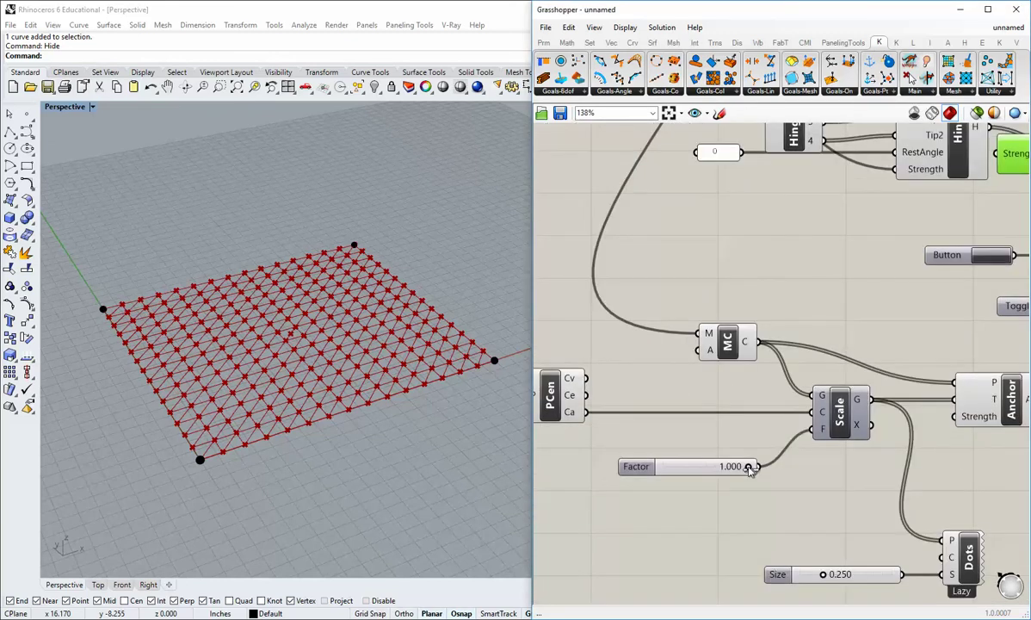
{"action": "left_click_drag", "start_coordinate": [750, 468], "coordinate": [724, 466]}
Step: Connect the new Floor's H output to the Solver's GoalObjects alongside the other goals, and reset the simulation
{"action": "right_click_drag", "start_coordinate": [674, 341], "coordinate": [352, 404]}
{"action": "left_click_drag", "start_coordinate": [763, 217], "coordinate": [835, 301]}
{"action": "right_click_drag", "start_coordinate": [734, 343], "coordinate": [834, 319]}
{"action": "left_click", "coordinate": [759, 292]}
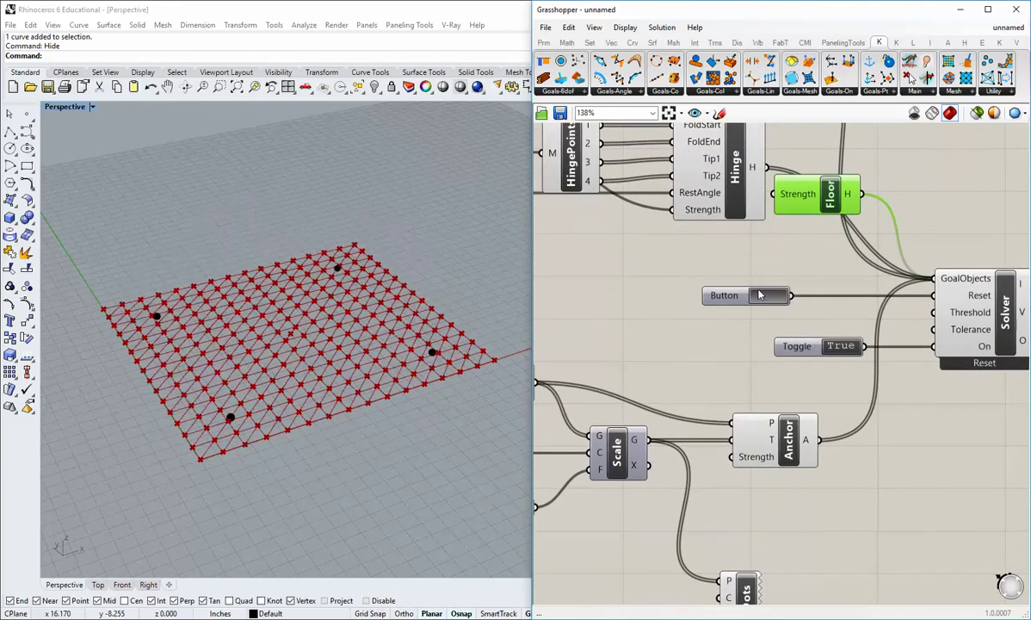
Step: Raise the scale Factor to 1.000 so the anchor targets return to the mesh corners
{"action": "right_click_drag", "start_coordinate": [622, 393], "coordinate": [819, 328]}
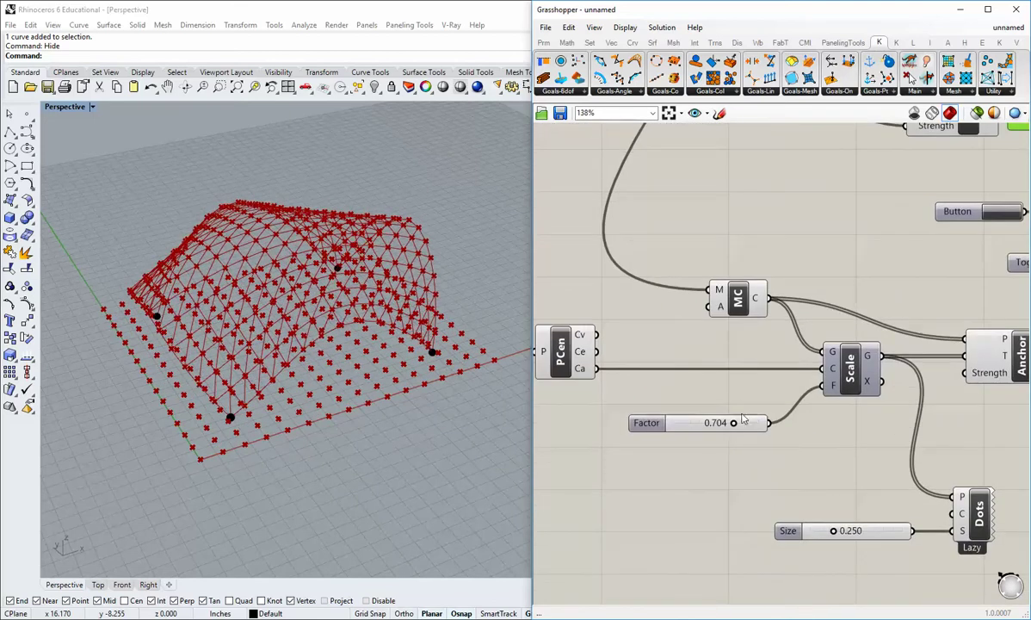
{"action": "left_click_drag", "start_coordinate": [734, 422], "coordinate": [771, 425]}
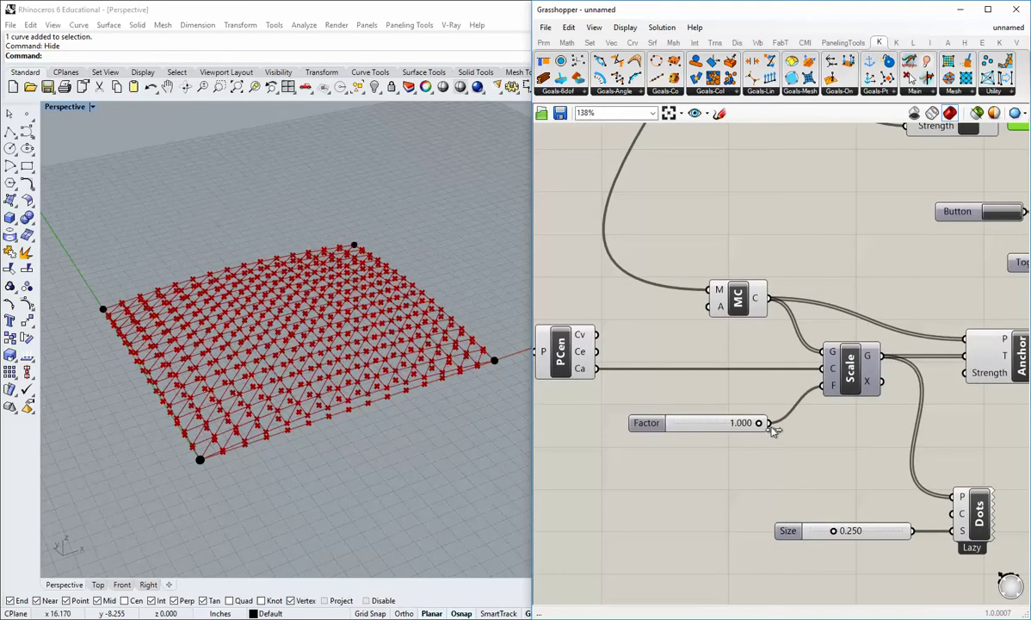
{"action": "right_click_drag", "start_coordinate": [874, 318], "coordinate": [725, 353]}
{"action": "scroll", "coordinate": [769, 414], "scroll_direction": "down", "scroll_amount": 2}
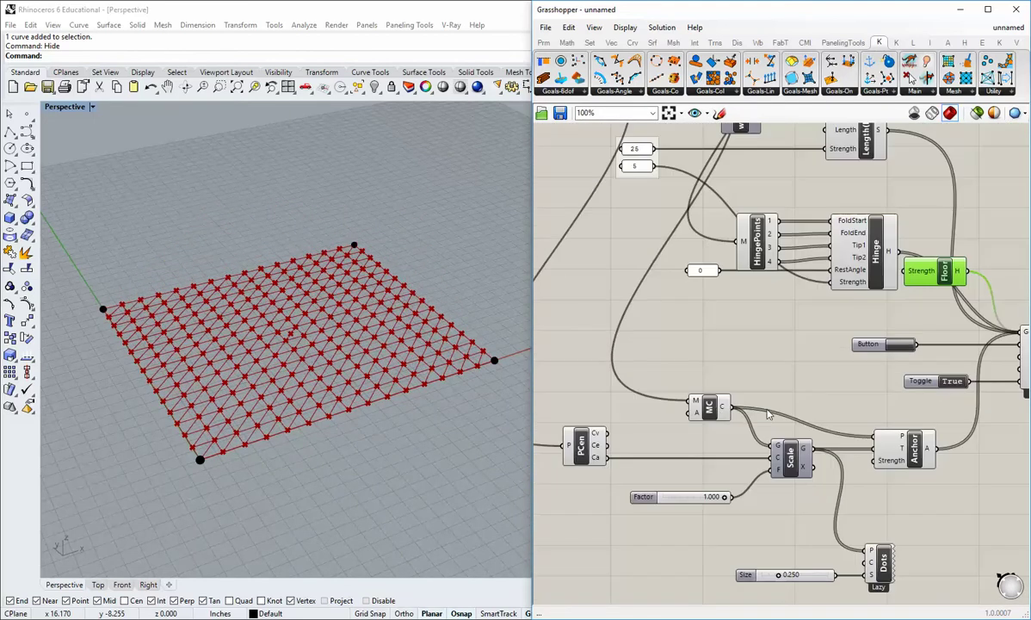
Step: Turn off the preview of the PCen, MC and HingePoints components
{"action": "right_click_drag", "start_coordinate": [617, 462], "coordinate": [687, 443]}
{"action": "left_click_drag", "start_coordinate": [808, 449], "coordinate": [639, 367]}
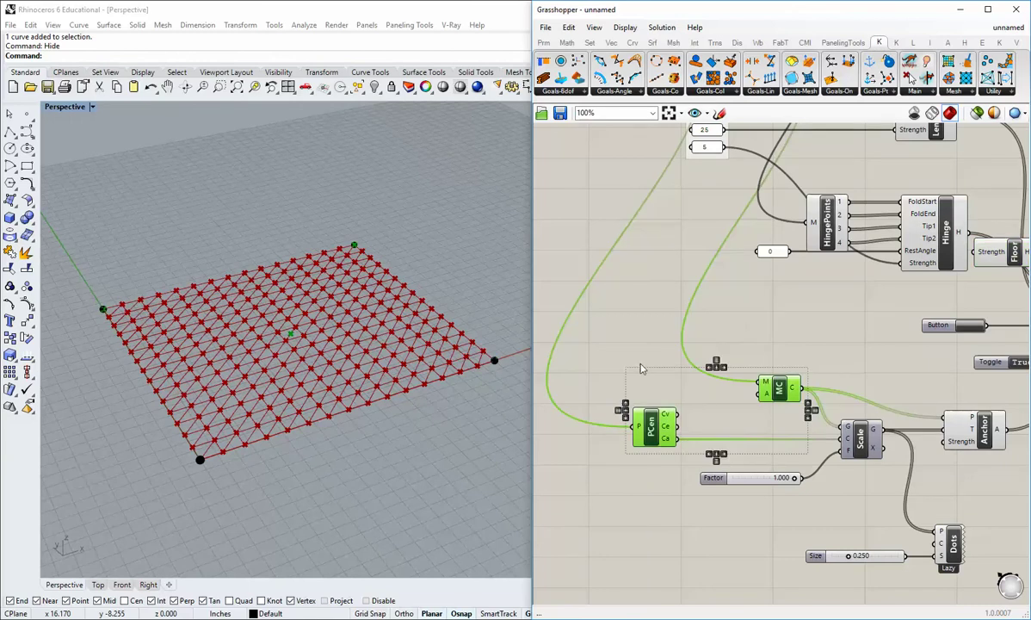
{"action": "middle_click", "coordinate": [700, 391]}
{"action": "left_click", "coordinate": [693, 335]}
{"action": "left_click", "coordinate": [738, 325]}
{"action": "right_click_drag", "start_coordinate": [707, 237], "coordinate": [676, 445]}
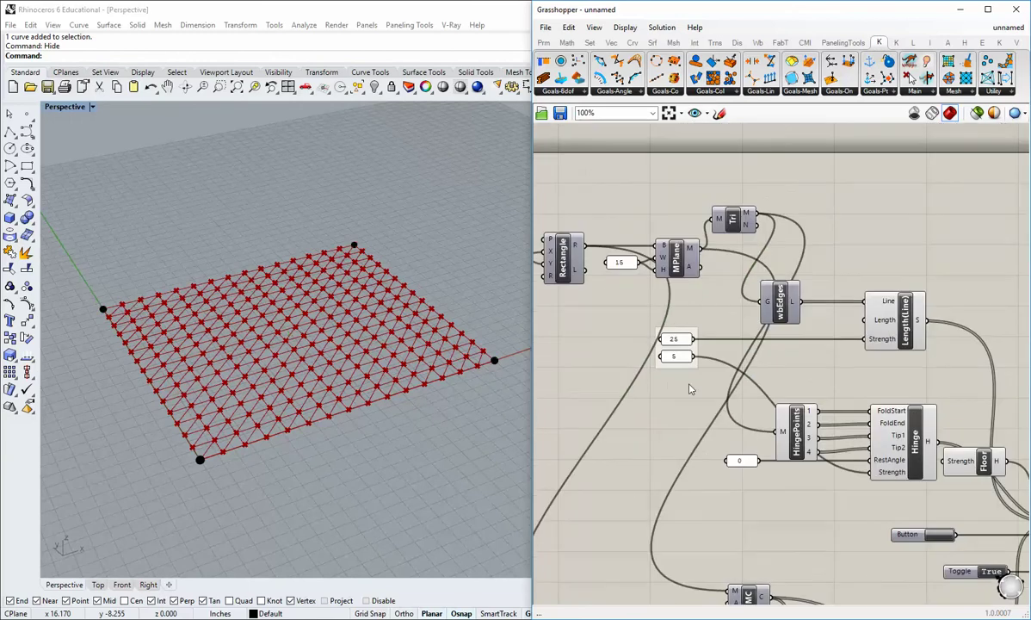
{"action": "right_click", "coordinate": [797, 440]}
{"action": "left_click", "coordinate": [821, 459]}
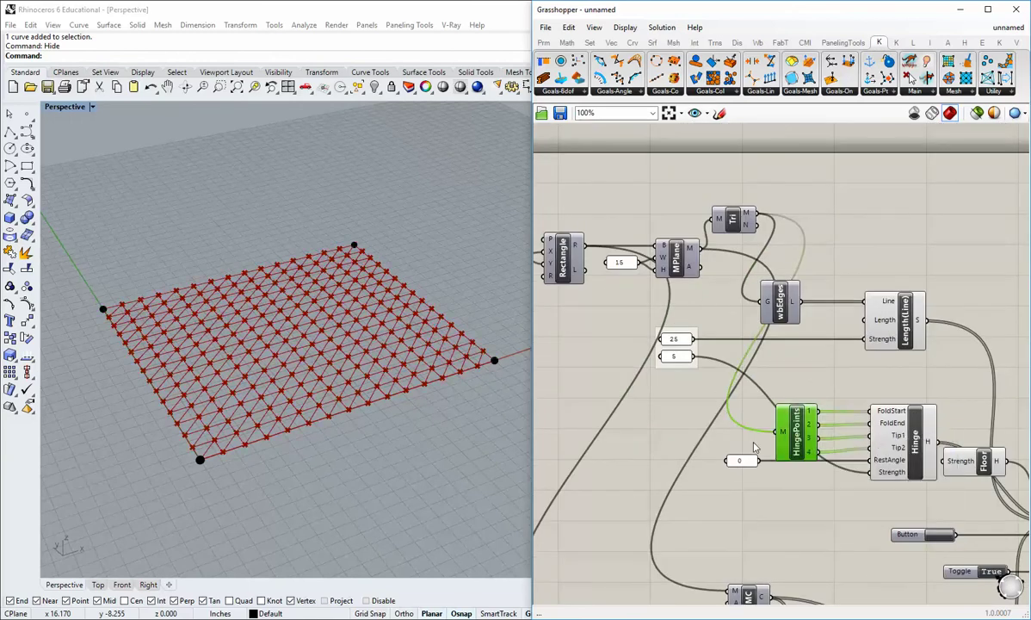
{"action": "left_click", "coordinate": [686, 511]}
Step: Lower the anchor scale Factor to 0.609 and inspect the arched mesh from a low angle in the Rhino viewport
{"action": "right_click_drag", "start_coordinate": [856, 554], "coordinate": [741, 374]}
{"action": "right_click_drag", "start_coordinate": [740, 329], "coordinate": [688, 336]}
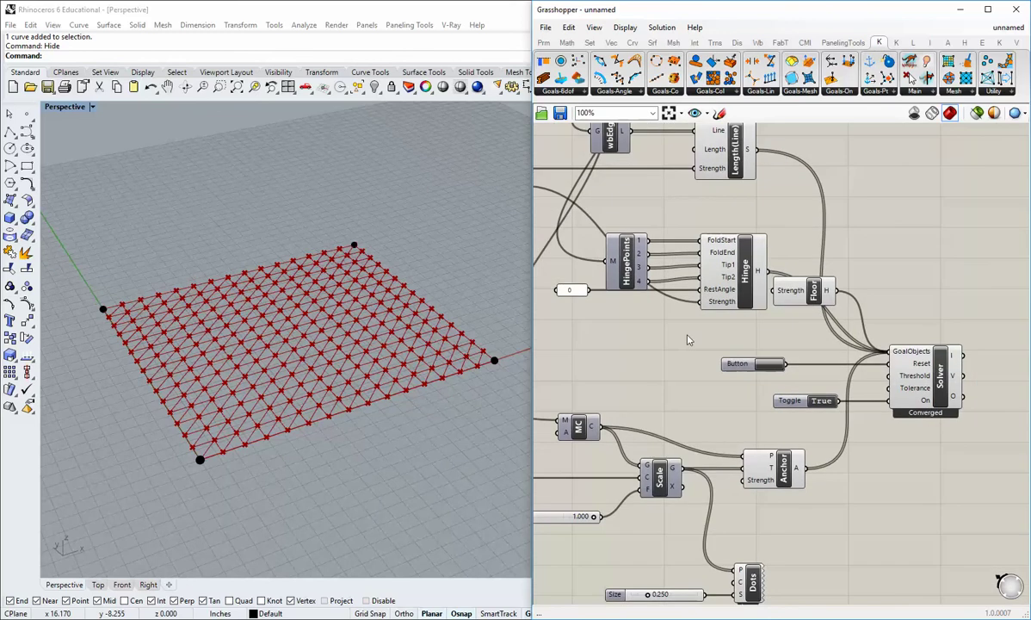
{"action": "right_click_drag", "start_coordinate": [678, 393], "coordinate": [896, 325]}
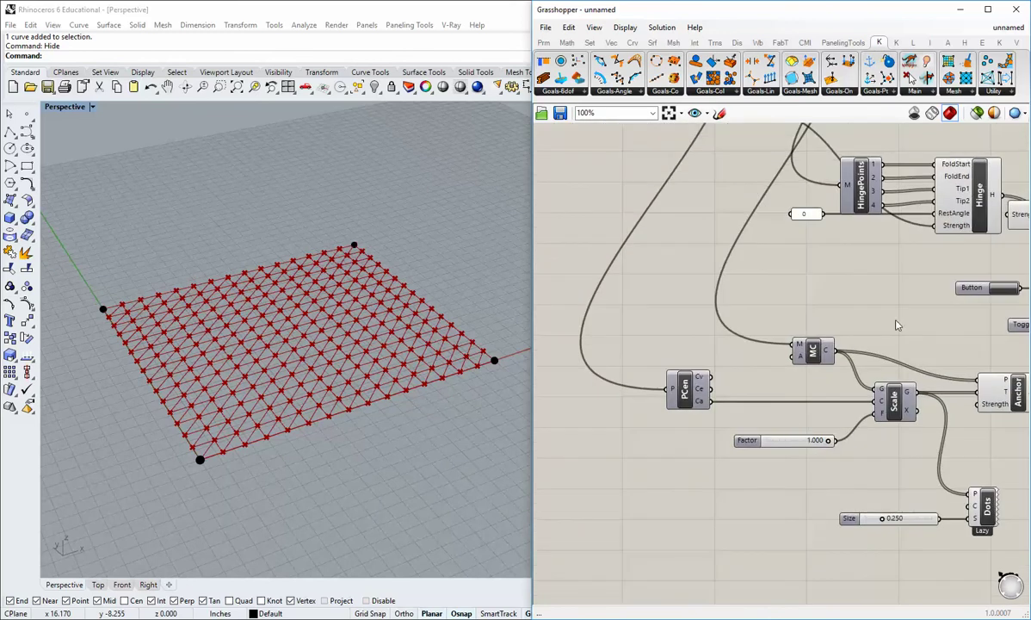
{"action": "scroll", "coordinate": [805, 440], "scroll_direction": "up", "scroll_amount": 2}
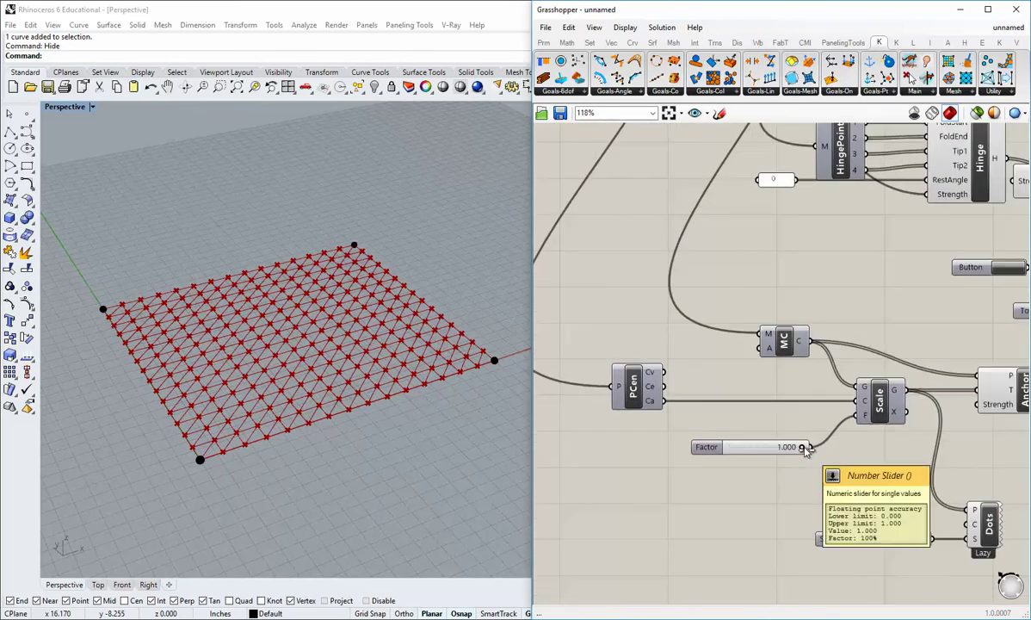
{"action": "left_click_drag", "start_coordinate": [802, 447], "coordinate": [778, 449]}
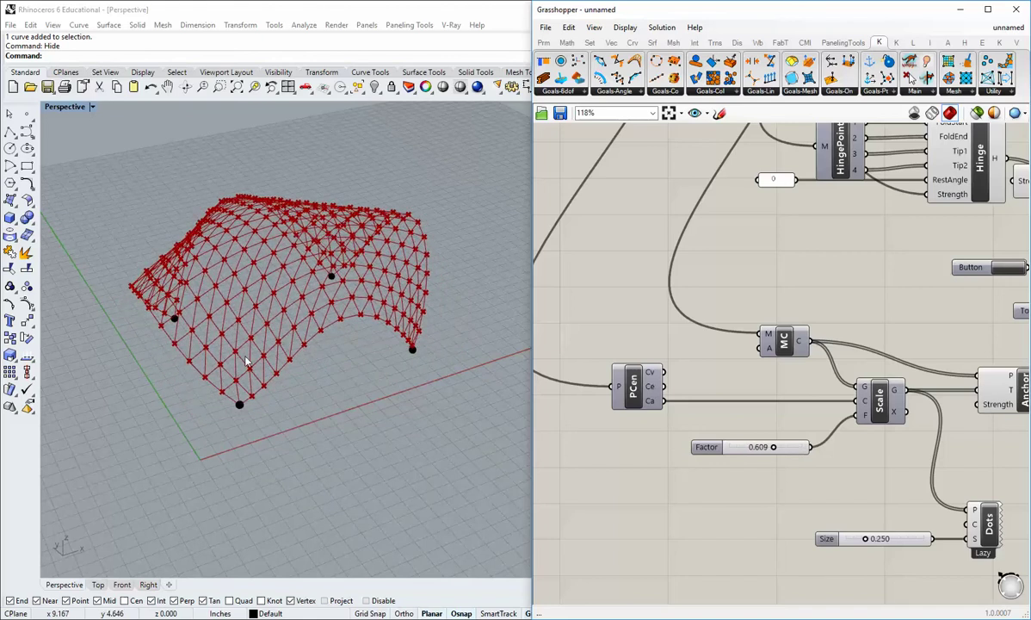
{"action": "right_click_drag", "start_coordinate": [267, 353], "coordinate": [346, 409], "text": "shift"}
{"action": "scroll", "coordinate": [278, 396], "scroll_direction": "down", "scroll_amount": 2}
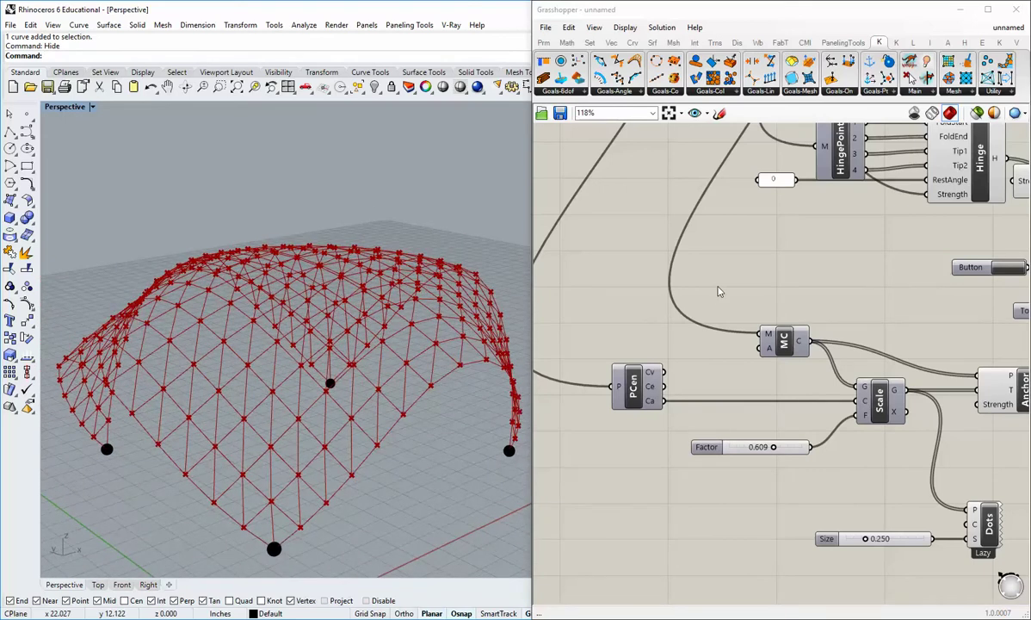
Step: Set the panel feeding the Length(Line) goal's Strength to 5
{"action": "right_click_drag", "start_coordinate": [699, 172], "coordinate": [722, 308]}
{"action": "scroll", "coordinate": [723, 308], "scroll_direction": "down", "scroll_amount": 3}
{"action": "scroll", "coordinate": [723, 309], "scroll_direction": "up", "scroll_amount": 3}
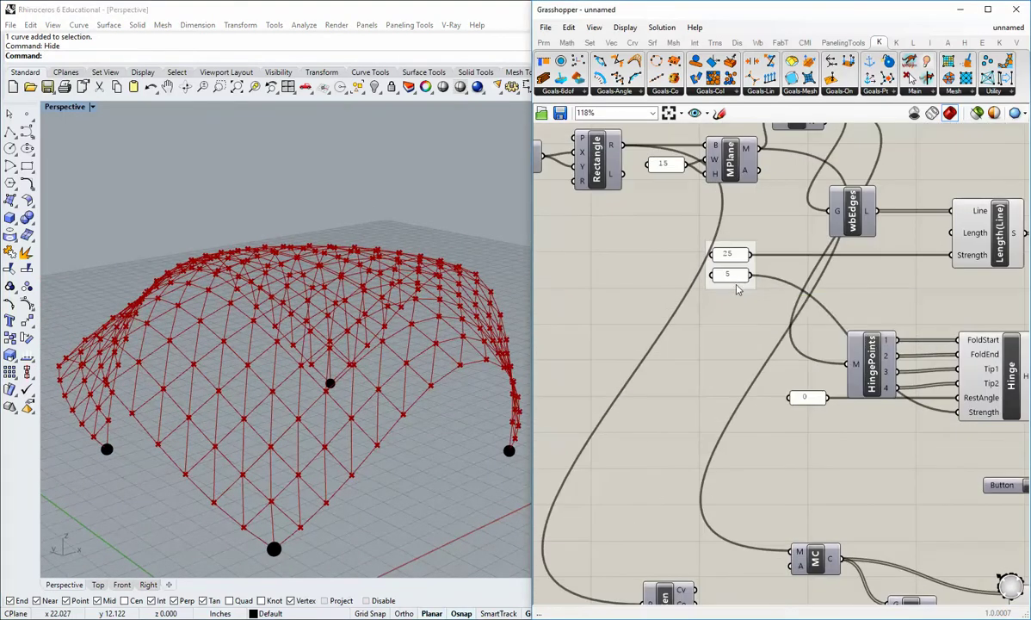
{"action": "double_click", "coordinate": [729, 256]}
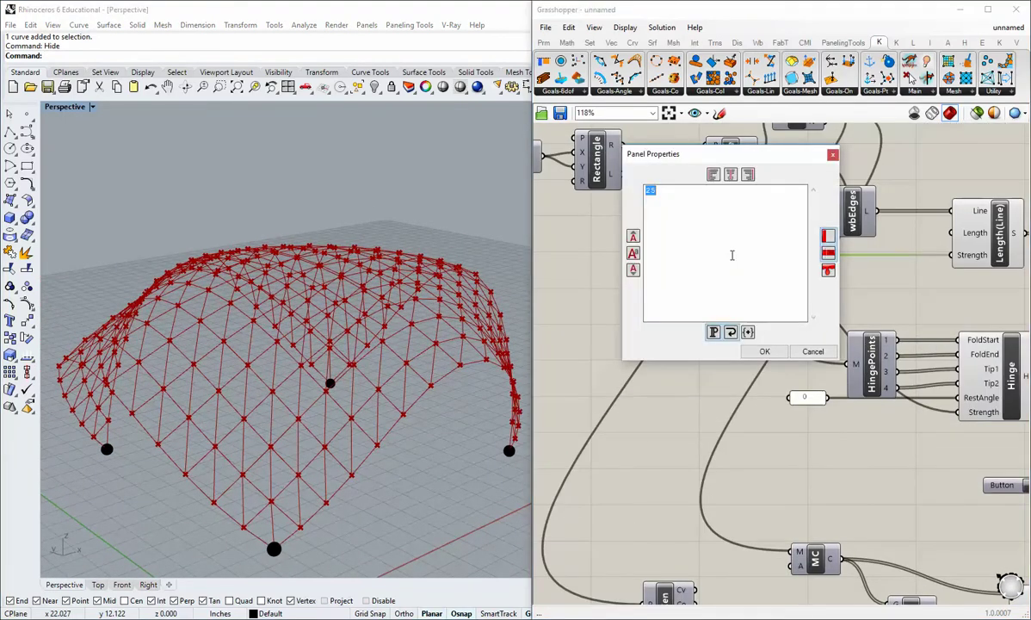
{"action": "left_click", "coordinate": [751, 352]}
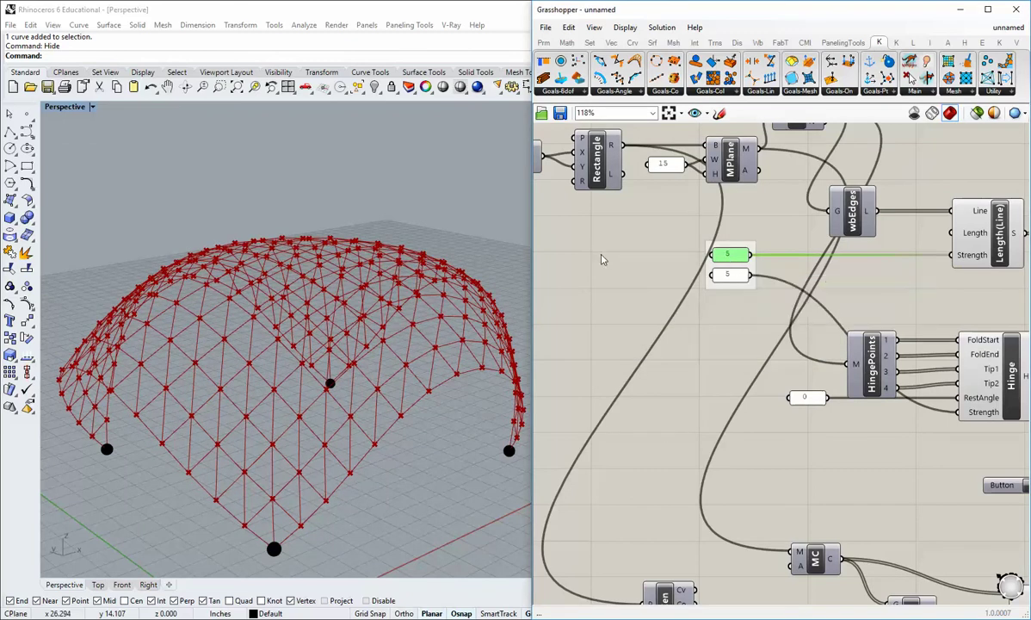
Step: Switch the Rhino viewport to the Front view and examine the arched mesh's profile
{"action": "right_click_drag", "start_coordinate": [413, 383], "coordinate": [234, 317]}
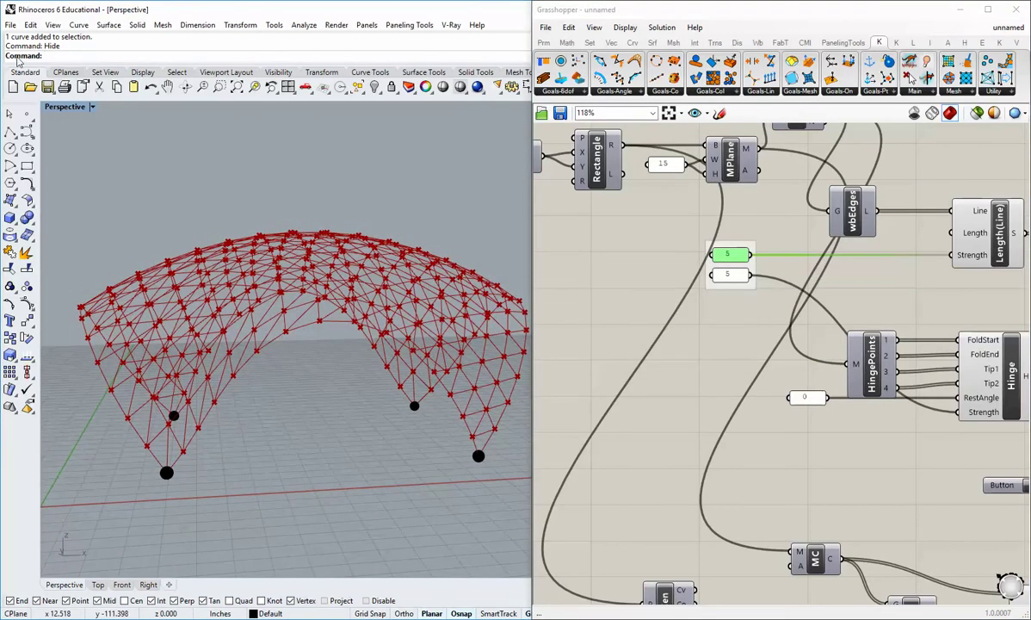
{"action": "double_click", "coordinate": [66, 107]}
{"action": "double_click", "coordinate": [58, 327]}
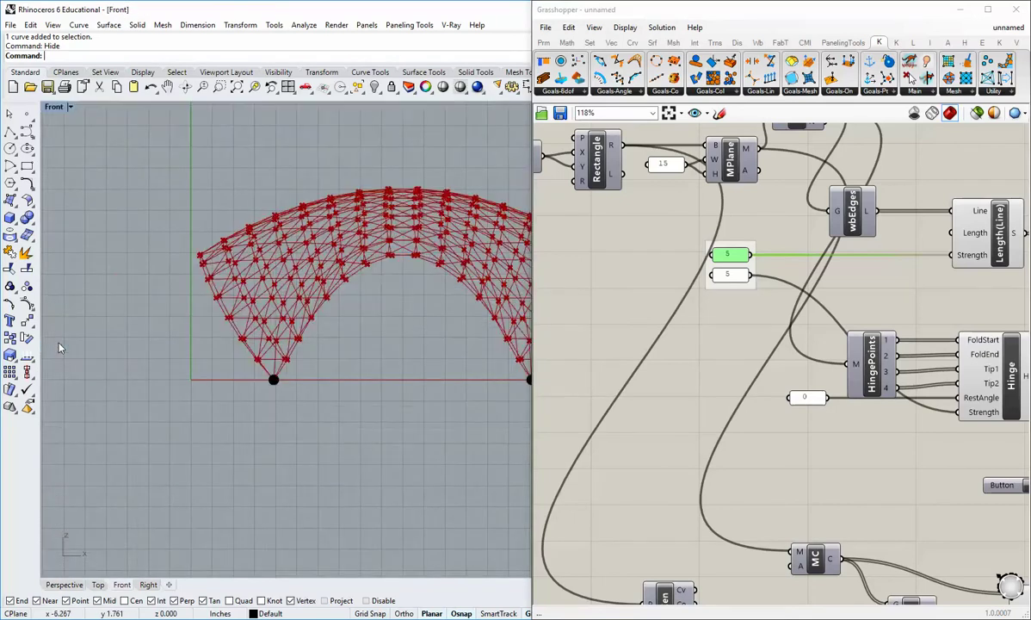
{"action": "right_click_drag", "start_coordinate": [374, 340], "coordinate": [261, 400]}
{"action": "scroll", "coordinate": [242, 328], "scroll_direction": "up", "scroll_amount": 2}
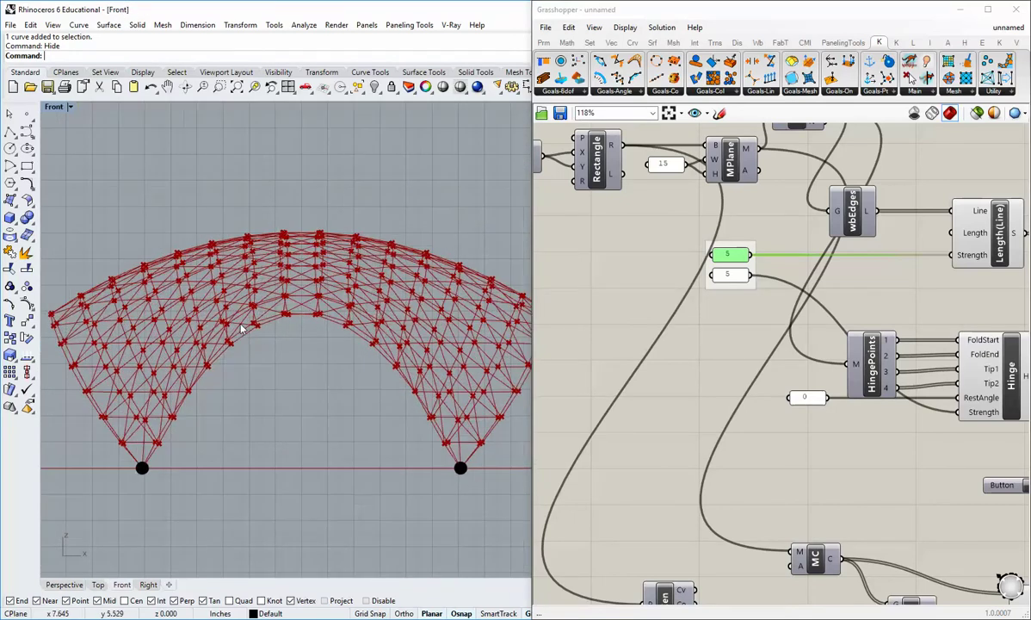
Step: Set the panel feeding the Length(Line) goal's Strength to 50 and widen the Rhino window area to show the whole arch
{"action": "double_click", "coordinate": [731, 256]}
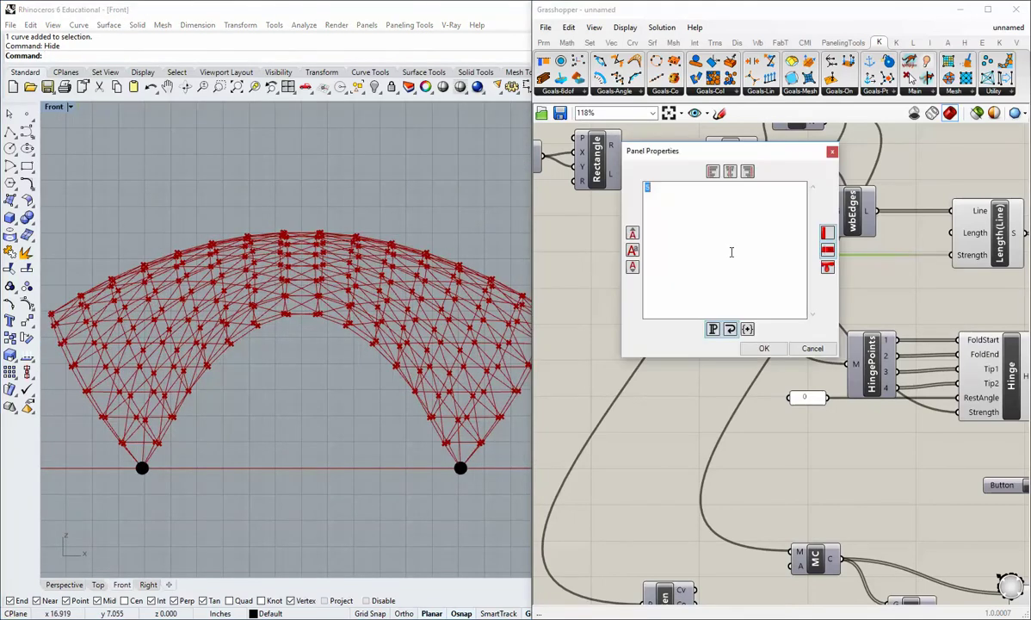
{"action": "type", "text": "50"}
{"action": "left_click", "coordinate": [774, 346]}
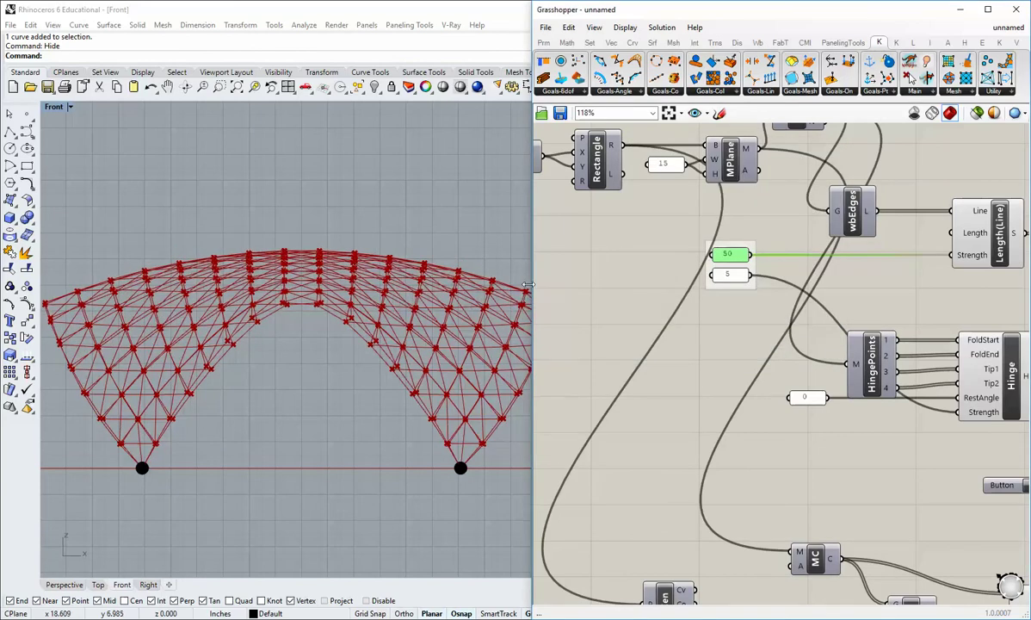
{"action": "left_click_drag", "start_coordinate": [527, 284], "coordinate": [588, 312]}
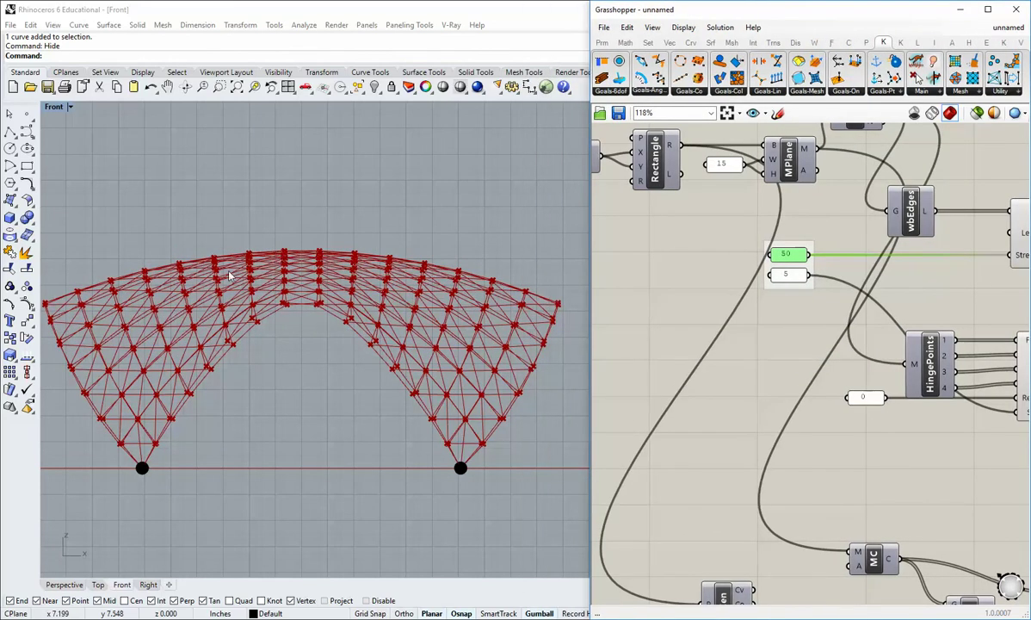
{"action": "right_click_drag", "start_coordinate": [228, 274], "coordinate": [240, 280]}
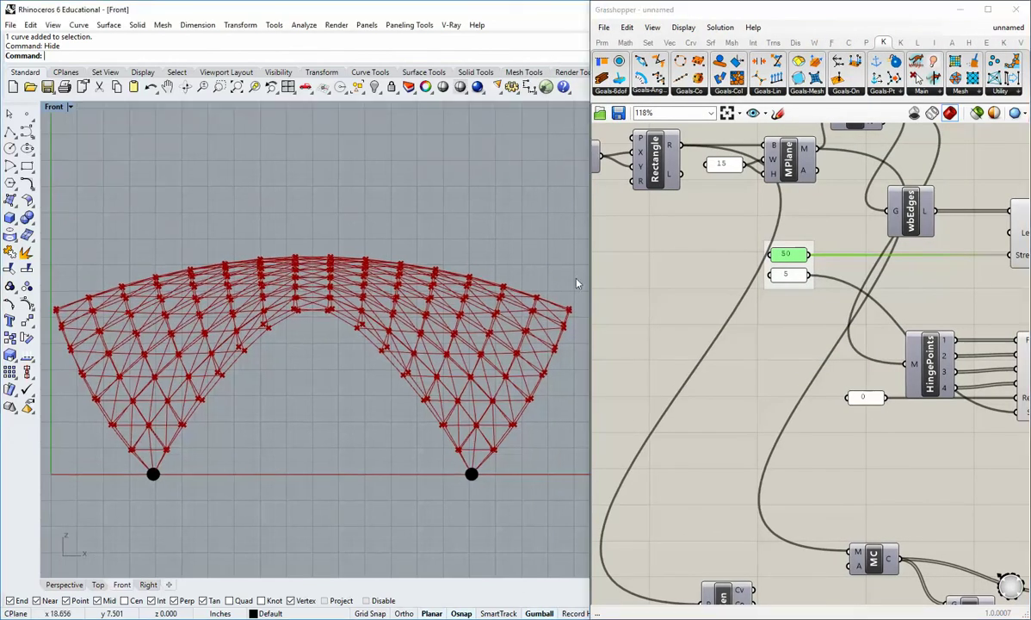
Step: Raise the panel feeding the Length(Line) goal's Strength to 100 to test a stiffer mesh
{"action": "double_click", "coordinate": [785, 255]}
{"action": "type", "text": "10"}
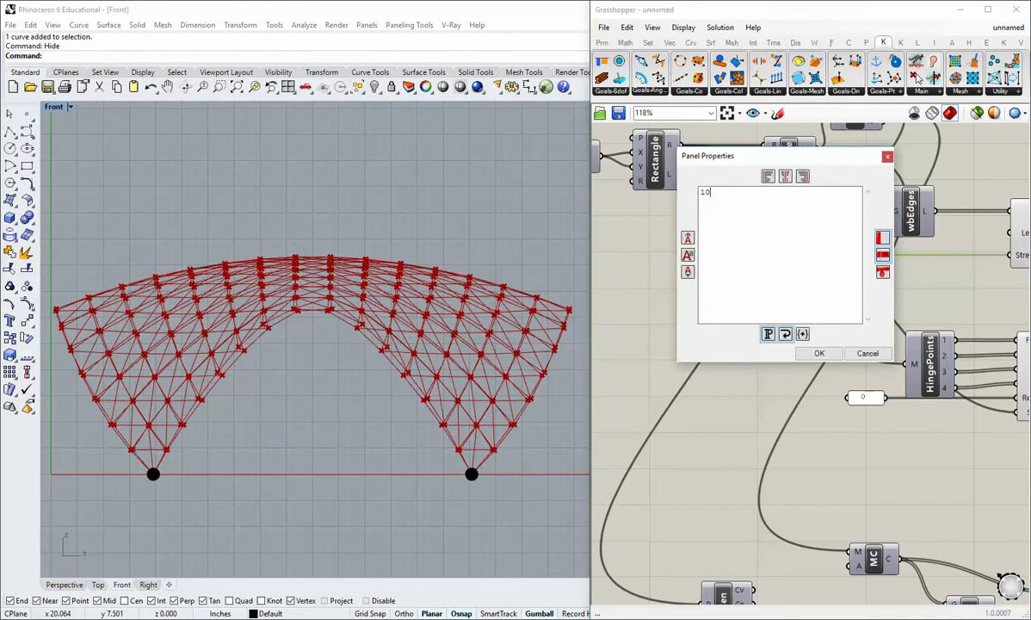
{"action": "type", "text": "0"}
{"action": "left_click", "coordinate": [817, 353]}
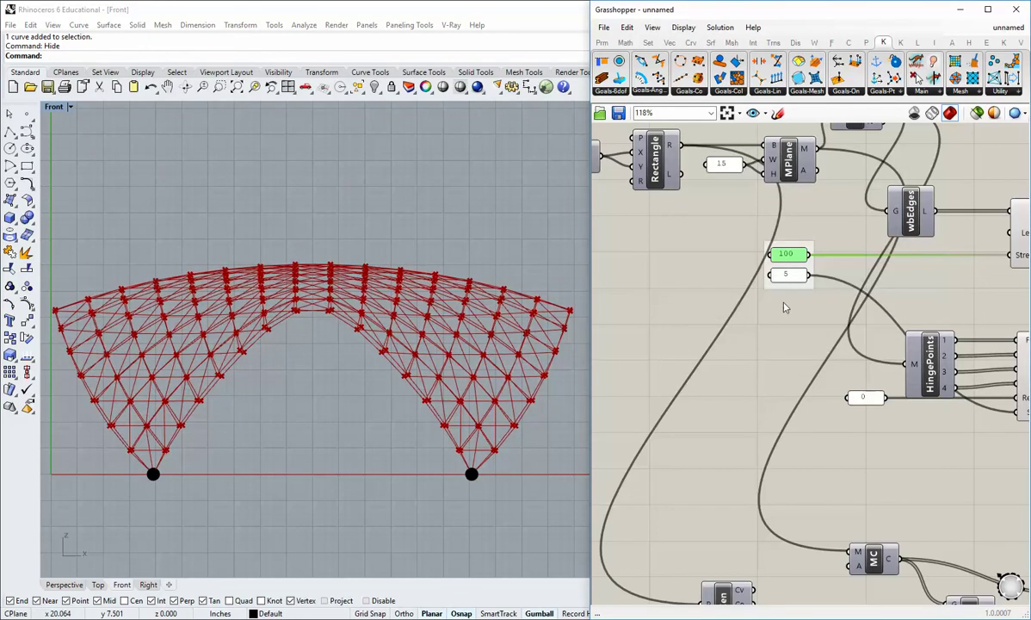
Step: Set the panel feeding the Length(Line) goal's Strength to 25
{"action": "double_click", "coordinate": [786, 255]}
{"action": "type", "text": "25"}
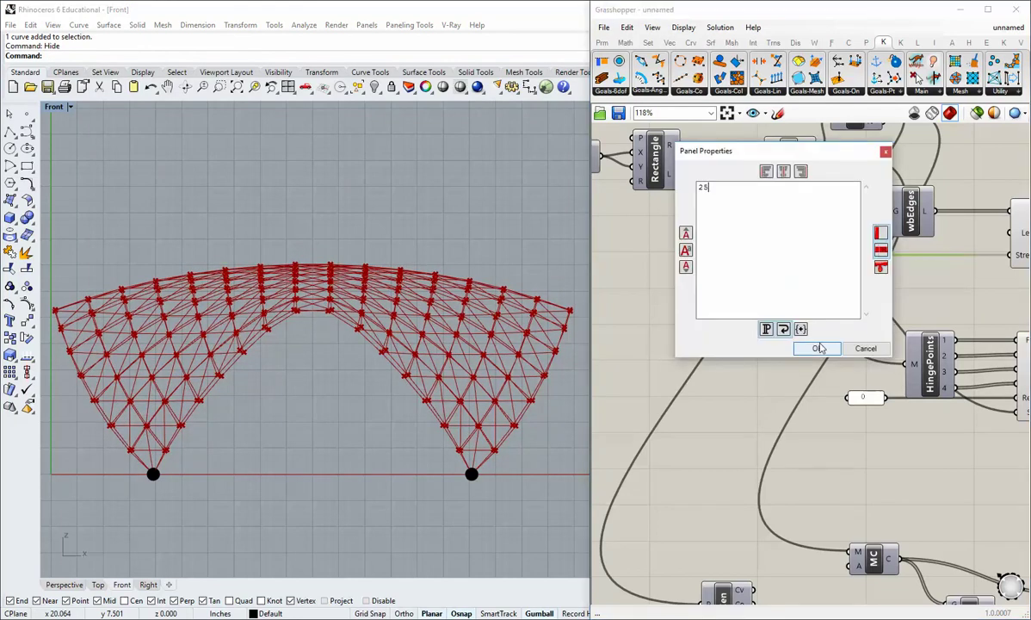
{"action": "left_click", "coordinate": [813, 346]}
Step: Try a Strength of 50 for the Hinge goal and inspect the arched mesh in the Perspective view
{"action": "double_click", "coordinate": [783, 275]}
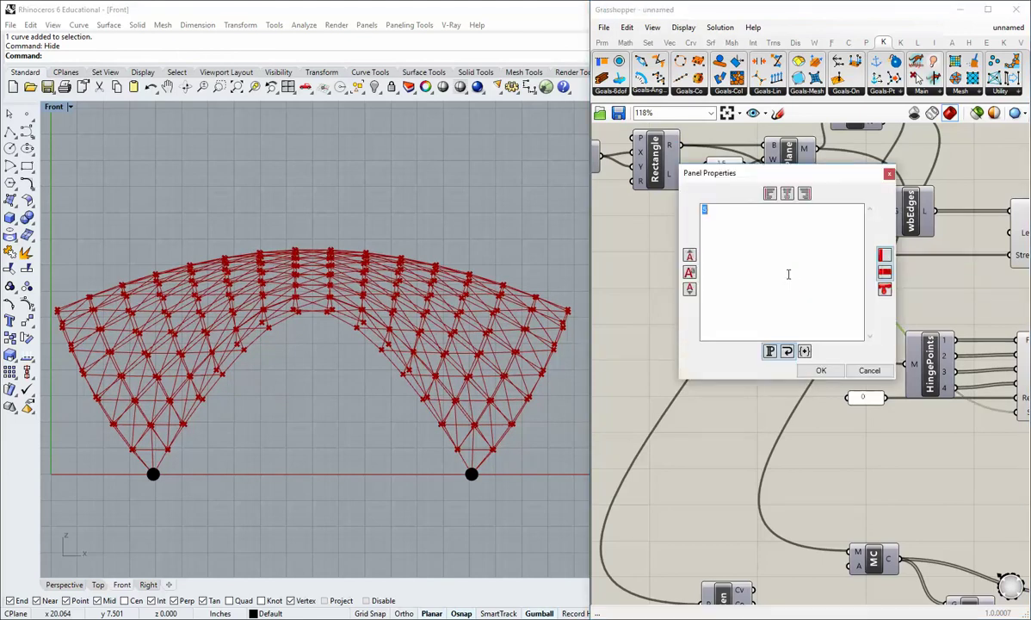
{"action": "left_click", "coordinate": [819, 369]}
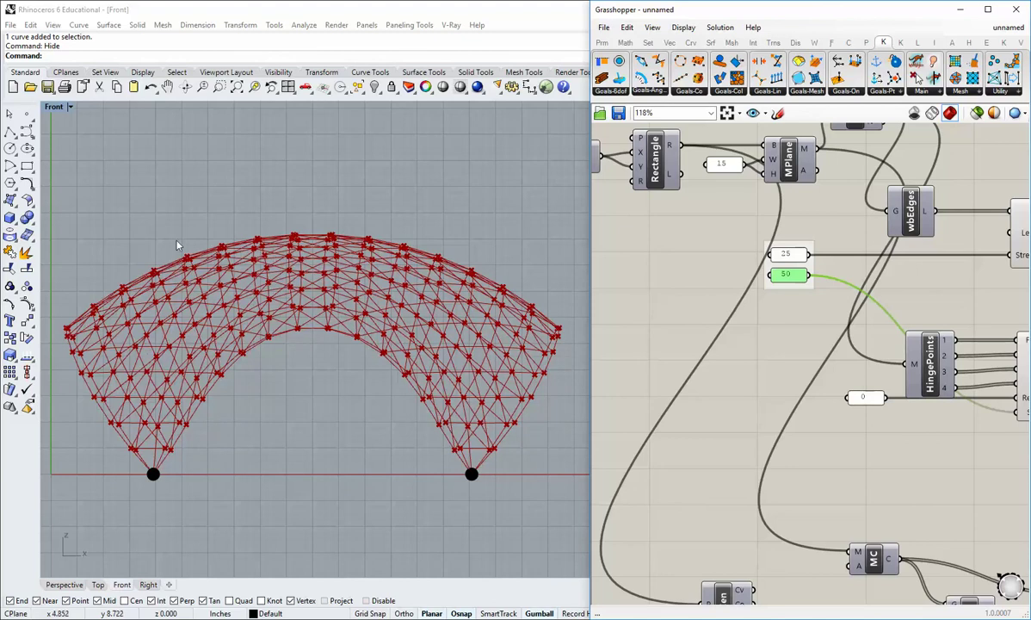
{"action": "double_click", "coordinate": [65, 106]}
{"action": "right_click_drag", "start_coordinate": [106, 203], "coordinate": [172, 241]}
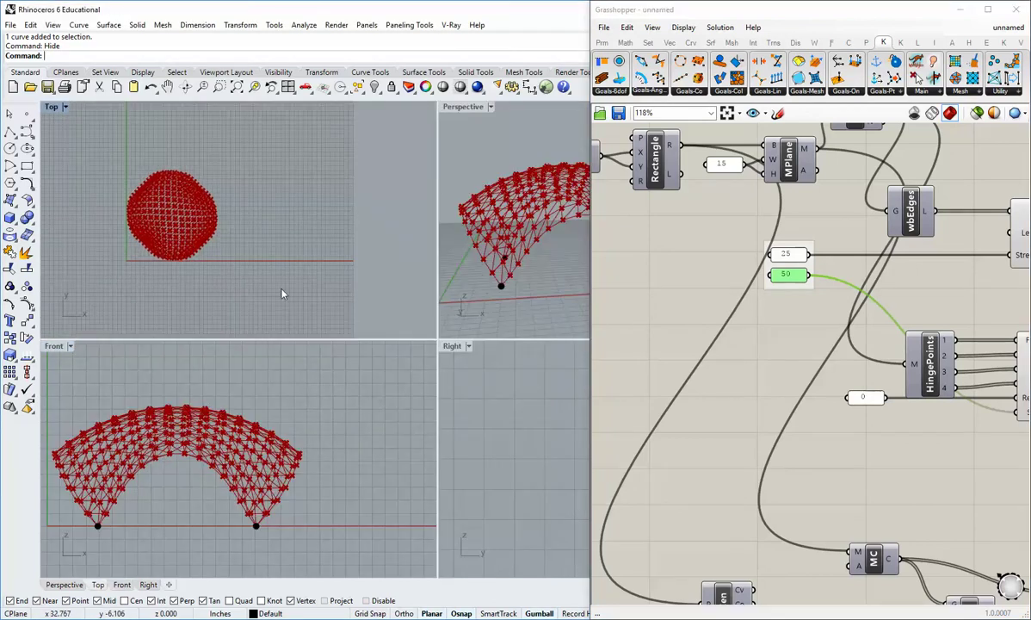
{"action": "double_click", "coordinate": [461, 107]}
{"action": "right_click_drag", "start_coordinate": [228, 292], "coordinate": [360, 186]}
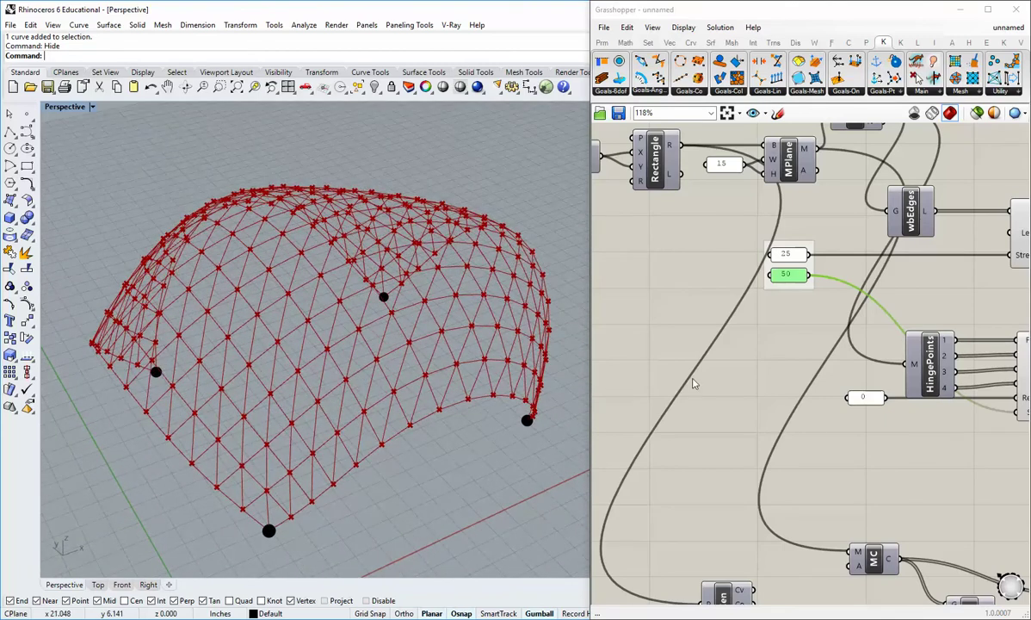
Step: Set the panel feeding the Hinge goal's Strength to 15
{"action": "double_click", "coordinate": [787, 276]}
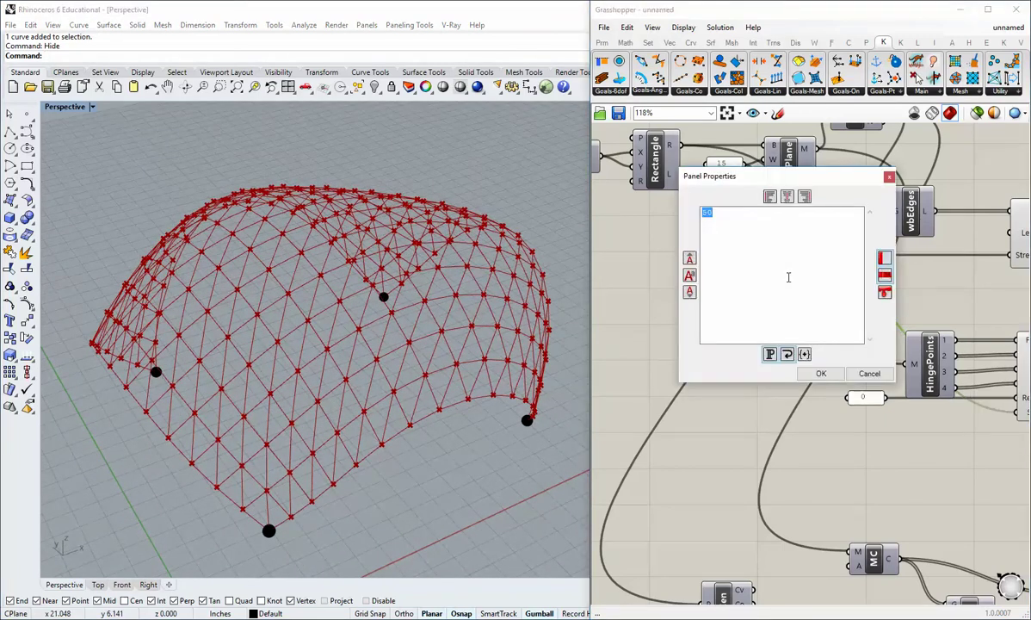
{"action": "type", "text": "15"}
{"action": "left_click", "coordinate": [820, 373]}
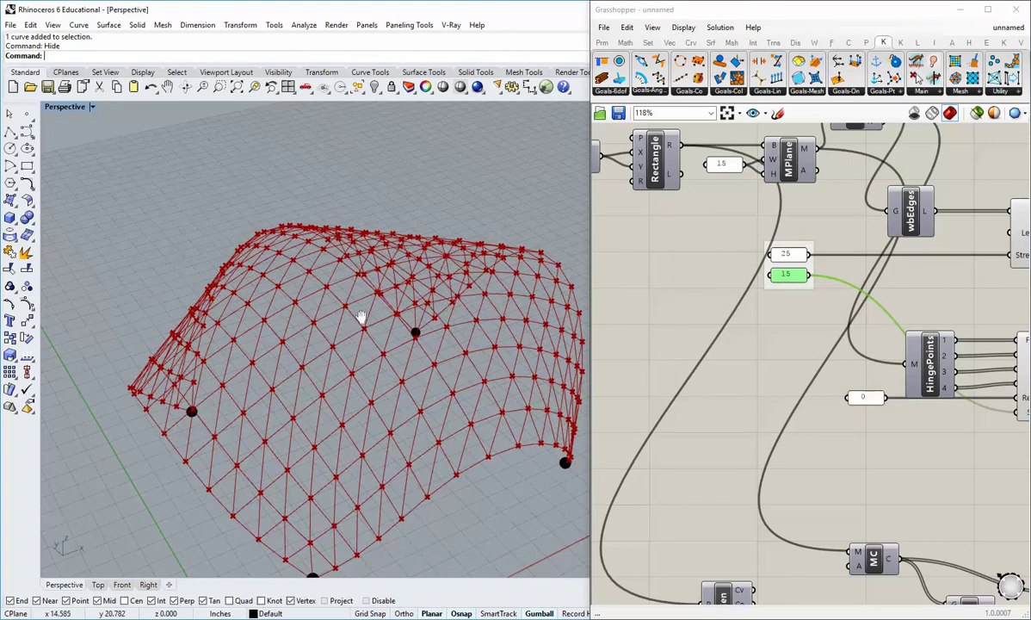
Step: Examine the mesh's outline and triangulation in the Top view, and return to the Perspective view
{"action": "double_click", "coordinate": [65, 106]}
{"action": "double_click", "coordinate": [53, 106]}
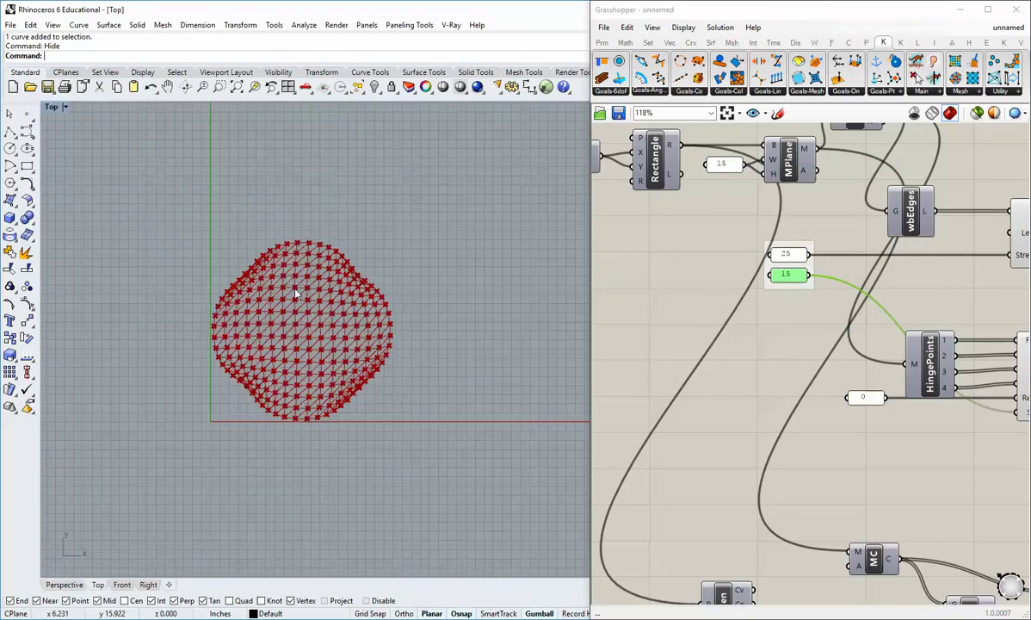
{"action": "scroll", "coordinate": [301, 327], "scroll_direction": "up", "scroll_amount": 2}
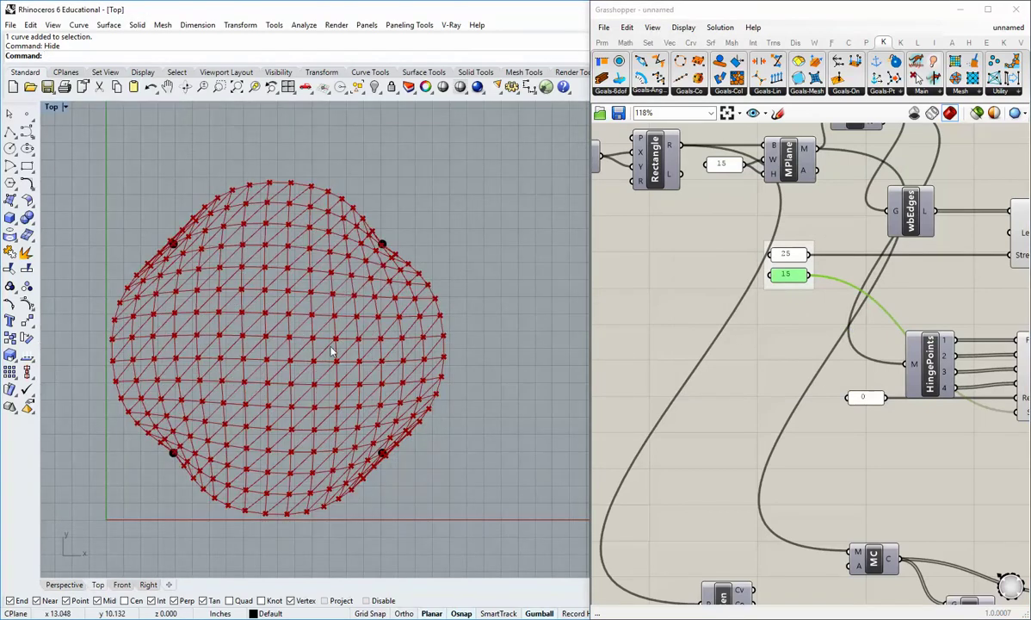
{"action": "scroll", "coordinate": [250, 329], "scroll_direction": "up", "scroll_amount": 3}
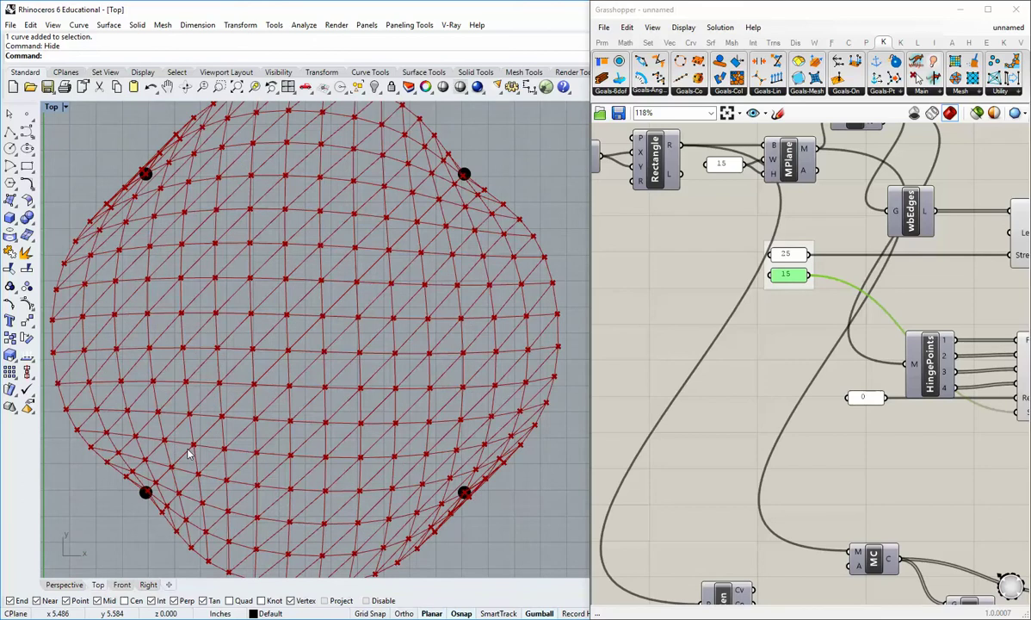
{"action": "scroll", "coordinate": [183, 426], "scroll_direction": "down", "scroll_amount": 1}
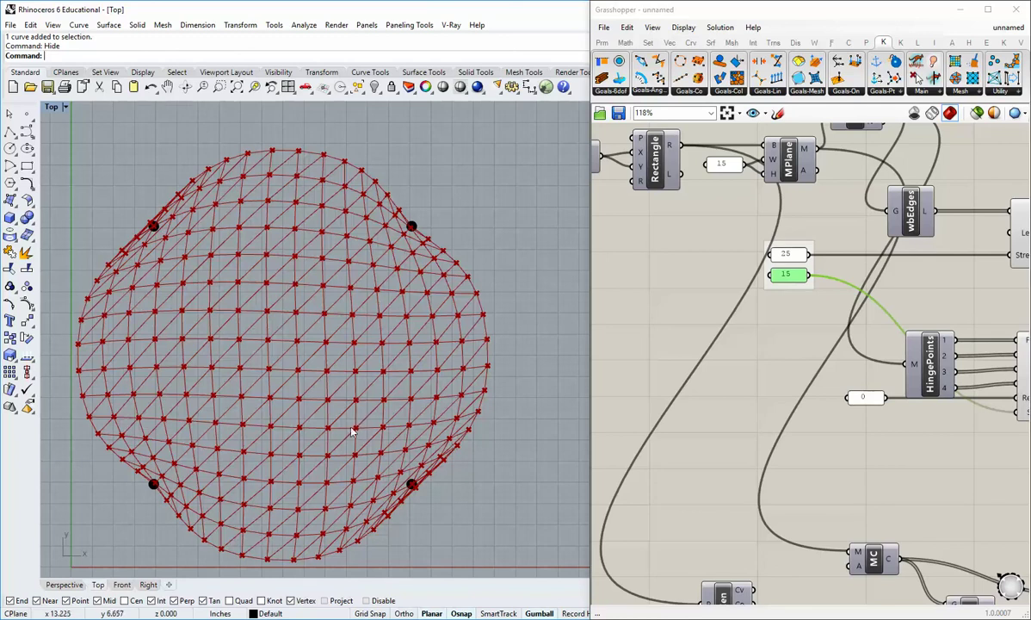
{"action": "right_click_drag", "start_coordinate": [351, 431], "coordinate": [341, 436]}
{"action": "right_click_drag", "start_coordinate": [447, 344], "coordinate": [441, 321]}
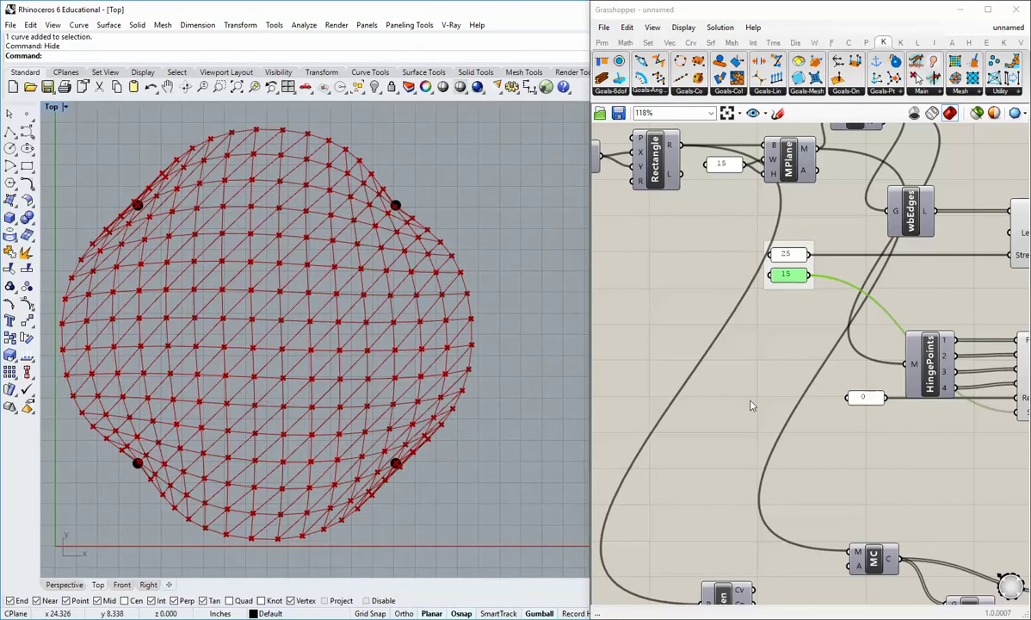
{"action": "left_click", "coordinate": [664, 345]}
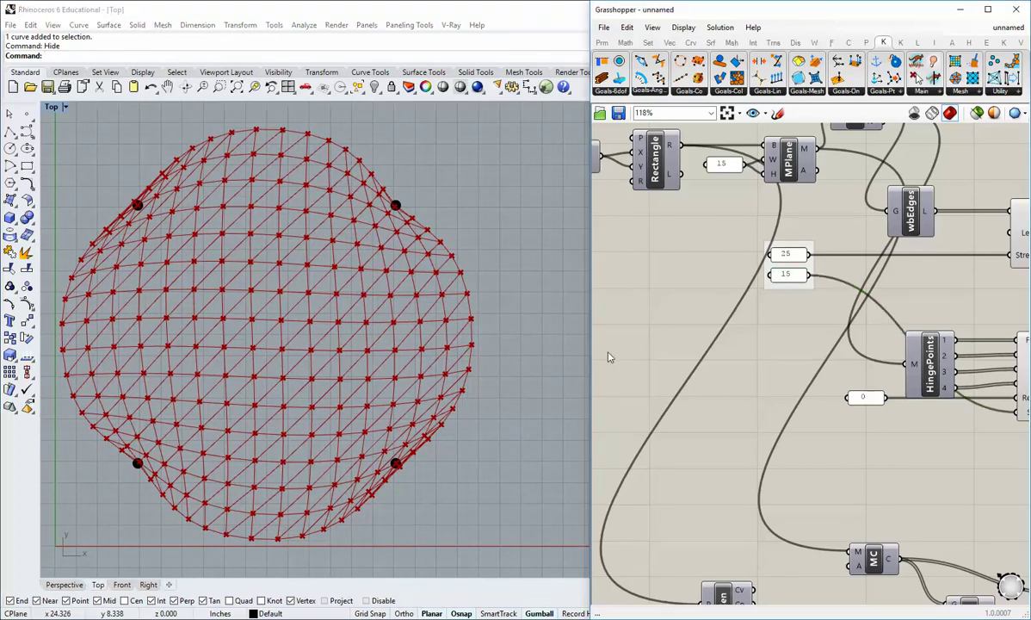
{"action": "double_click", "coordinate": [57, 110]}
{"action": "double_click", "coordinate": [454, 107]}
{"action": "right_click_drag", "start_coordinate": [456, 399], "coordinate": [405, 340], "text": "shift"}
{"action": "right_click_drag", "start_coordinate": [405, 340], "coordinate": [375, 359]}
Step: Set the anchor scale Factor to 1.000 and reset the Kangaroo solver to flatten the mesh
{"action": "scroll", "coordinate": [802, 415], "scroll_direction": "down", "scroll_amount": 4}
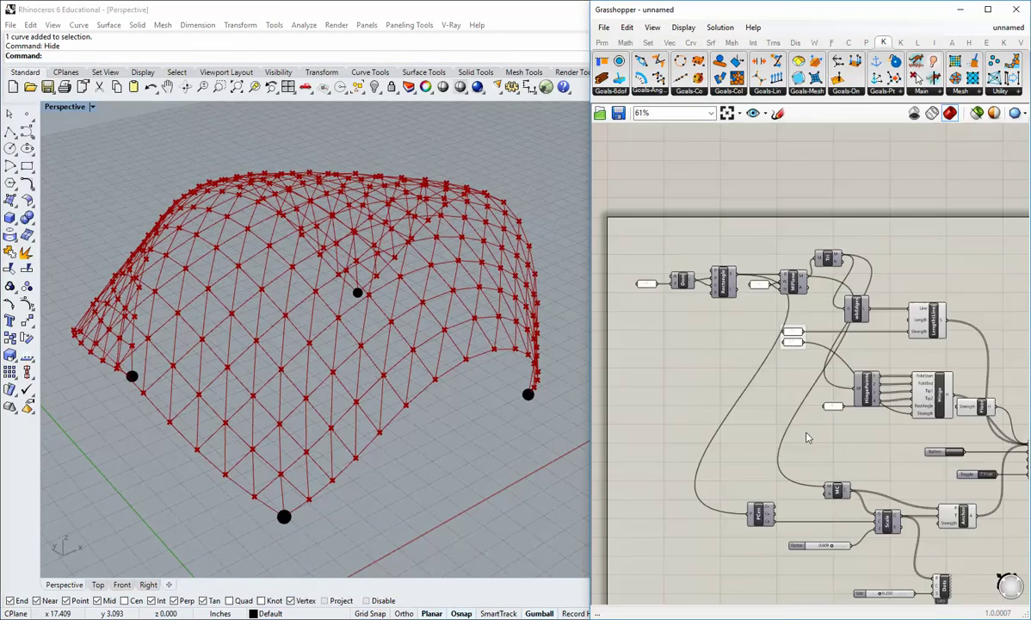
{"action": "right_click_drag", "start_coordinate": [819, 556], "coordinate": [780, 414]}
{"action": "scroll", "coordinate": [777, 414], "scroll_direction": "up", "scroll_amount": 2}
{"action": "scroll", "coordinate": [769, 413], "scroll_direction": "up", "scroll_amount": 3}
{"action": "left_click_drag", "start_coordinate": [754, 400], "coordinate": [802, 398]}
{"action": "right_click_drag", "start_coordinate": [862, 312], "coordinate": [762, 373]}
{"action": "left_click", "coordinate": [910, 251]}
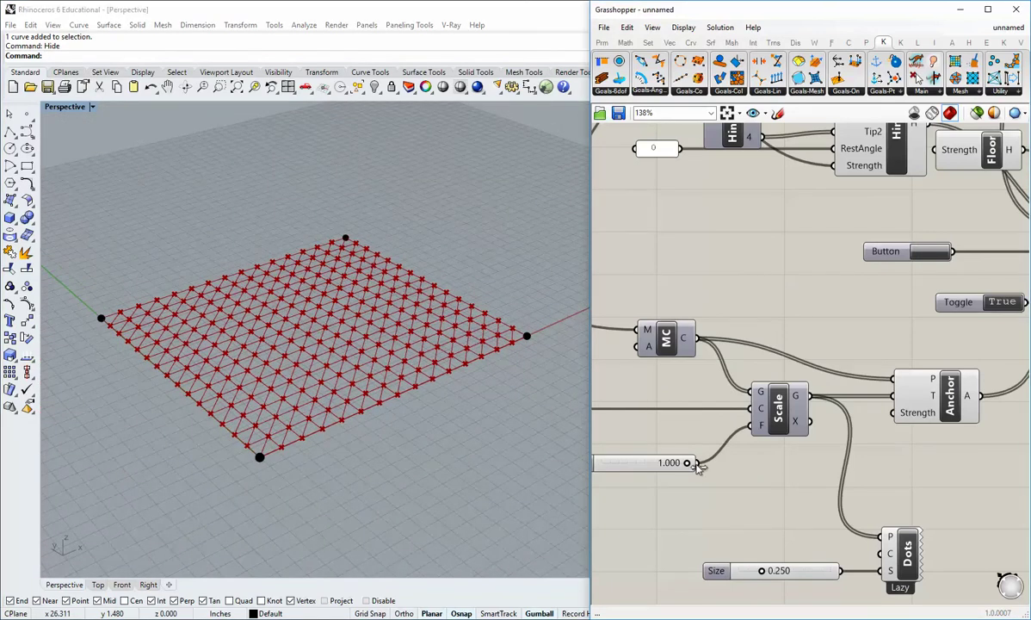
Step: Move the Tri component slightly upward to free space between it and the wbEdges component
{"action": "scroll", "coordinate": [784, 300], "scroll_direction": "down", "scroll_amount": 1}
{"action": "right_click_drag", "start_coordinate": [784, 303], "coordinate": [782, 366]}
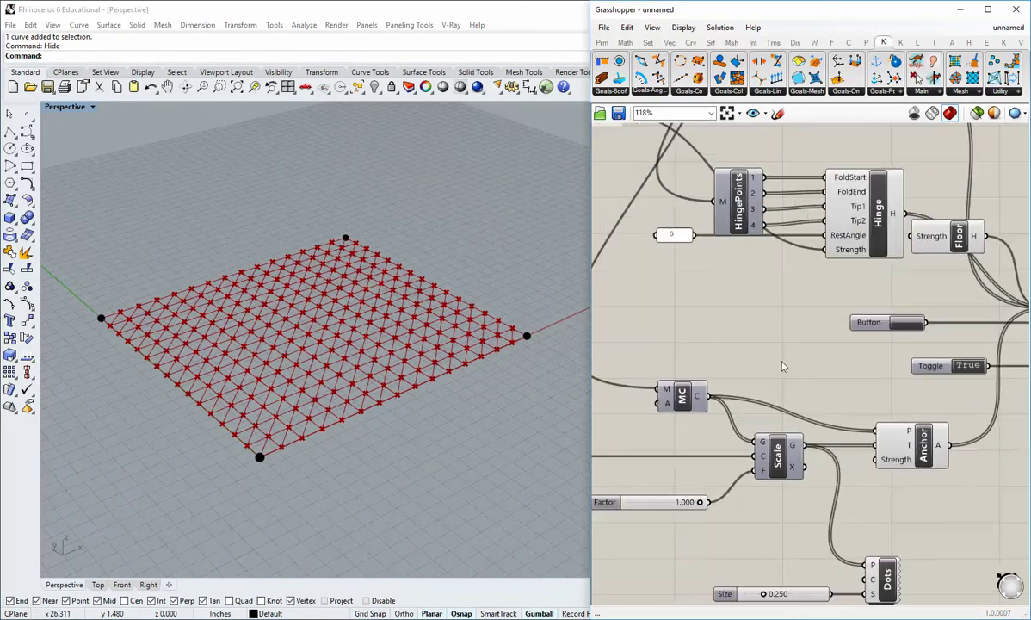
{"action": "scroll", "coordinate": [867, 343], "scroll_direction": "down", "scroll_amount": 1}
{"action": "right_click_drag", "start_coordinate": [867, 342], "coordinate": [867, 396]}
{"action": "right_click_drag", "start_coordinate": [782, 355], "coordinate": [838, 427]}
{"action": "right_click_drag", "start_coordinate": [763, 339], "coordinate": [835, 430]}
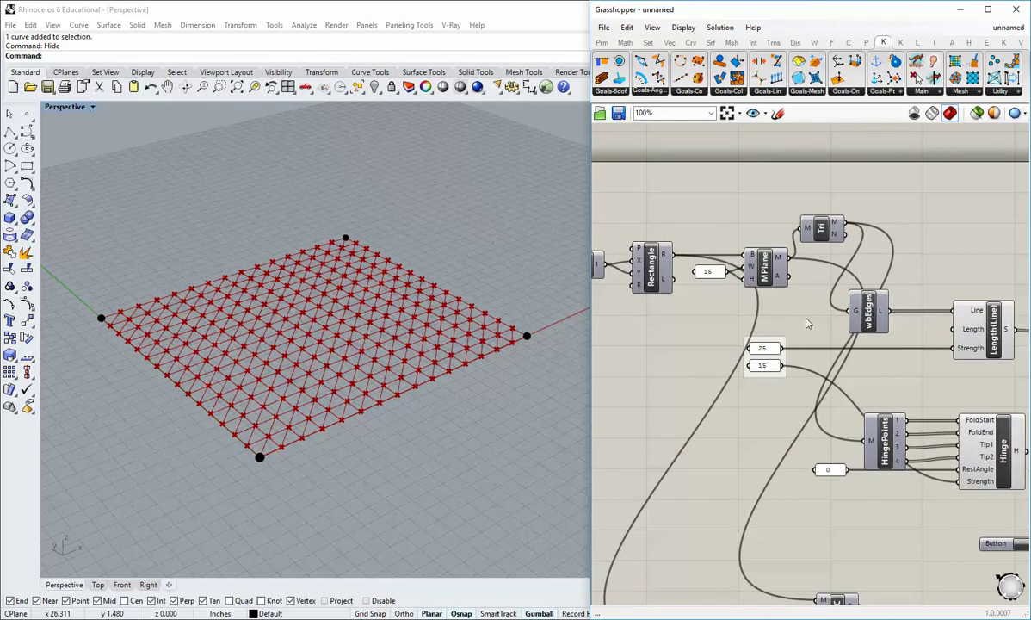
{"action": "left_click_drag", "start_coordinate": [822, 230], "coordinate": [822, 209]}
{"action": "left_click", "coordinate": [822, 237]}
{"action": "right_click_drag", "start_coordinate": [822, 238], "coordinate": [735, 227]}
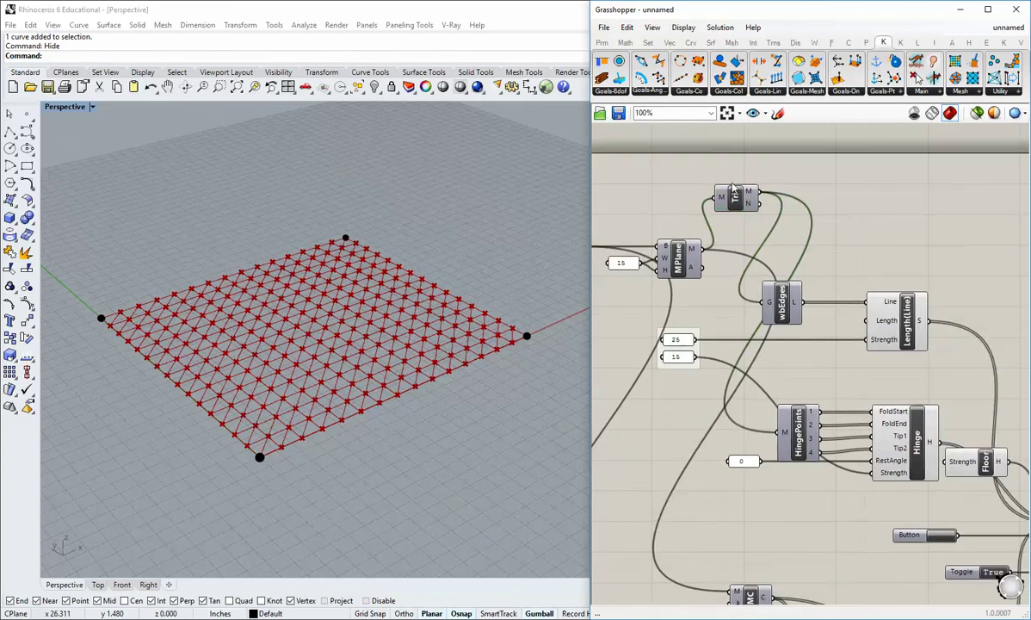
Step: Add a wbStellate component fed by MPlane's mesh output and place it above the Tri component
{"action": "left_click", "coordinate": [815, 42]}
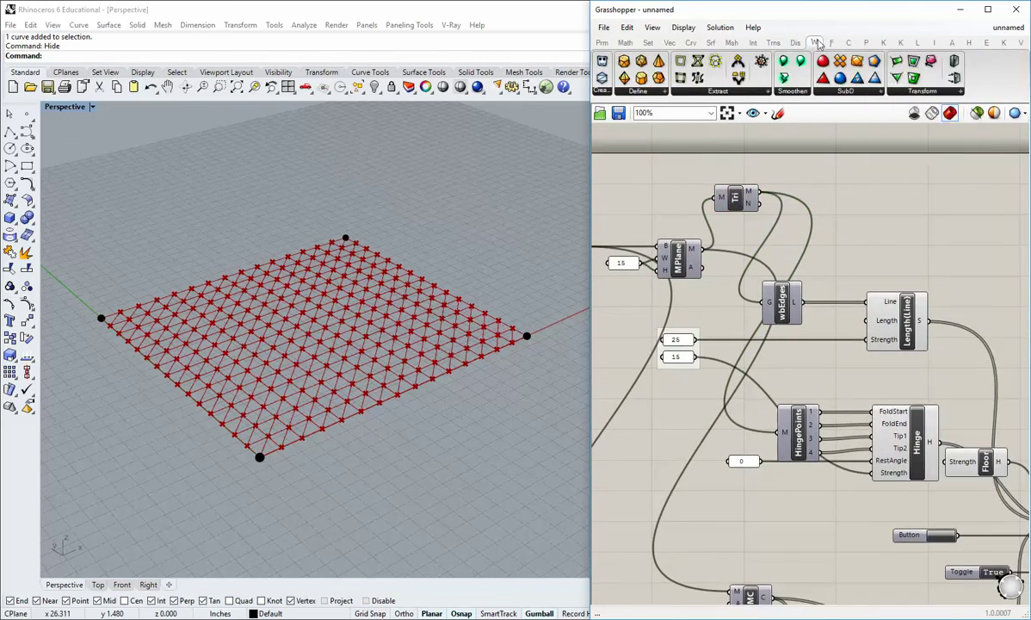
{"action": "left_click", "coordinate": [939, 93]}
{"action": "left_click_drag", "start_coordinate": [903, 172], "coordinate": [754, 234]}
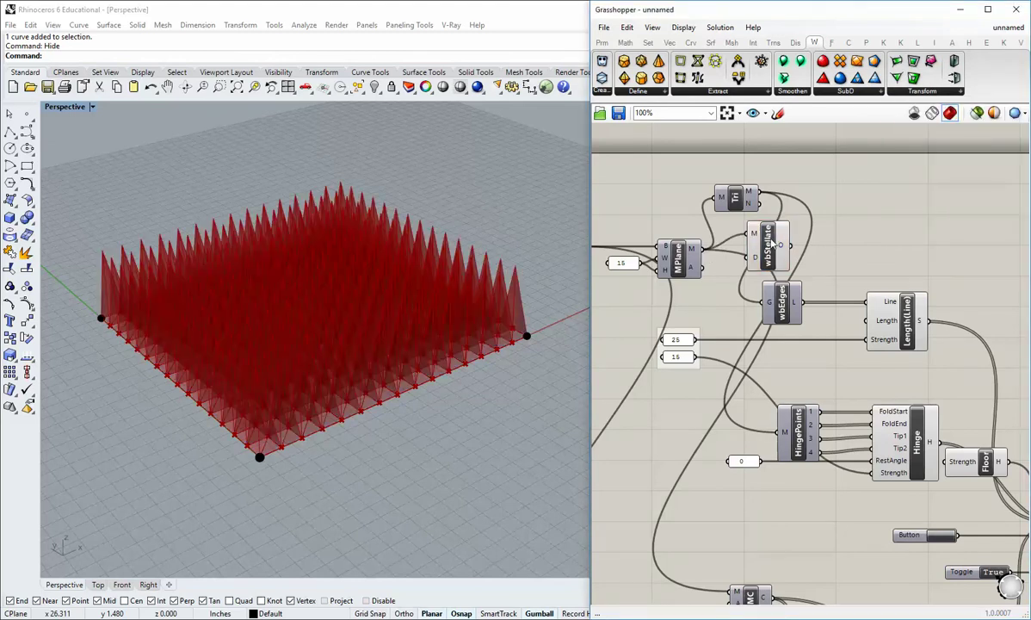
{"action": "right_click_drag", "start_coordinate": [779, 245], "coordinate": [819, 221]}
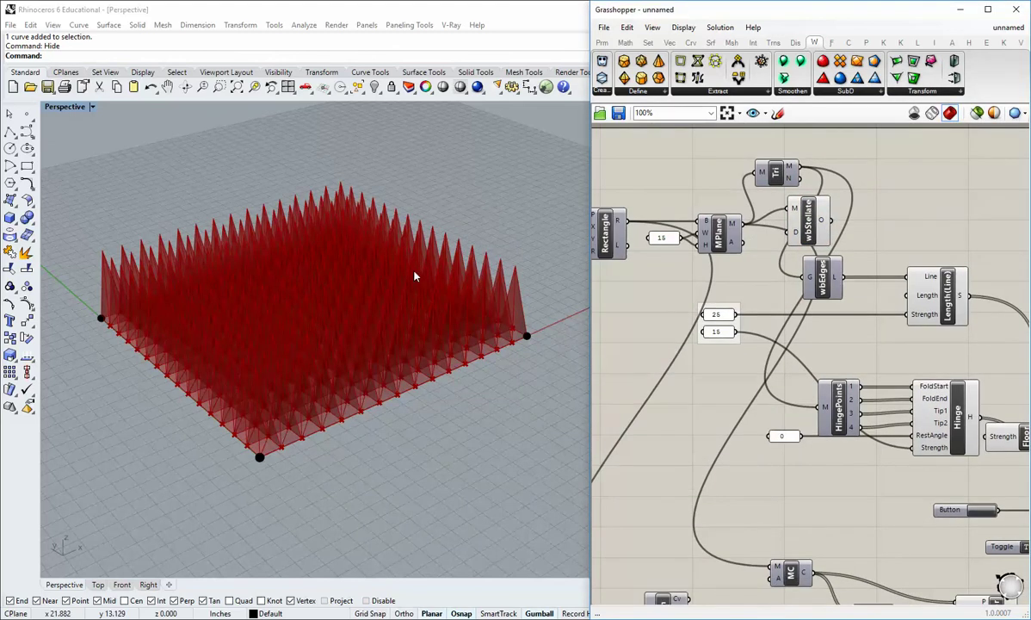
{"action": "right_click_drag", "start_coordinate": [879, 257], "coordinate": [848, 332]}
{"action": "left_click_drag", "start_coordinate": [779, 295], "coordinate": [745, 208]}
{"action": "left_click", "coordinate": [819, 220]}
Step: Create a compact panel containing 0 and connect it to wbStellate's D input
{"action": "left_click", "coordinate": [602, 42]}
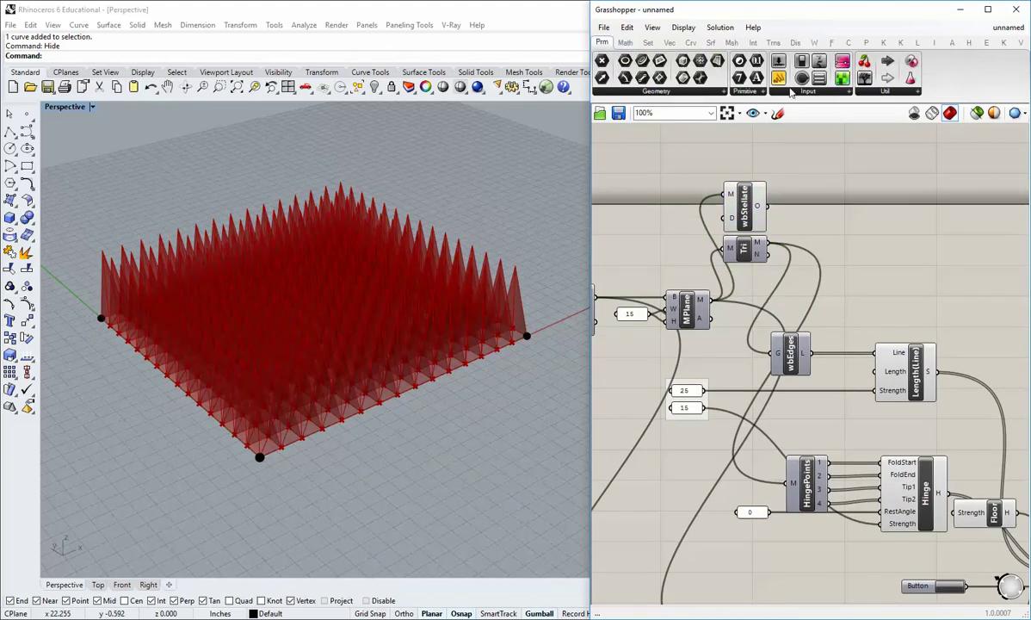
{"action": "left_click_drag", "start_coordinate": [676, 238], "coordinate": [647, 220]}
{"action": "double_click", "coordinate": [647, 220]}
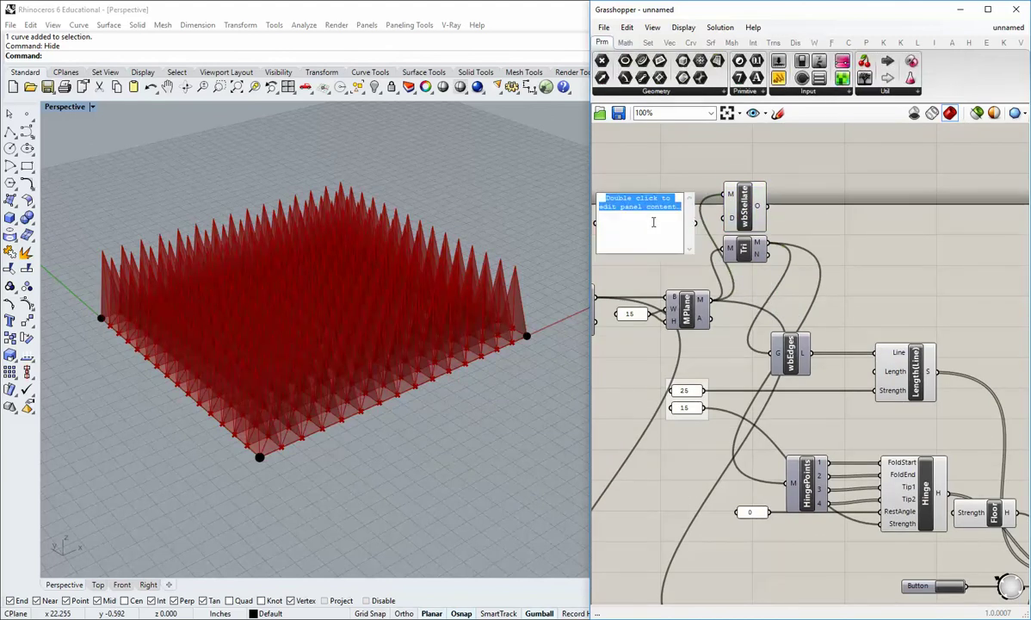
{"action": "type", "text": "0"}
{"action": "left_click", "coordinate": [699, 226]}
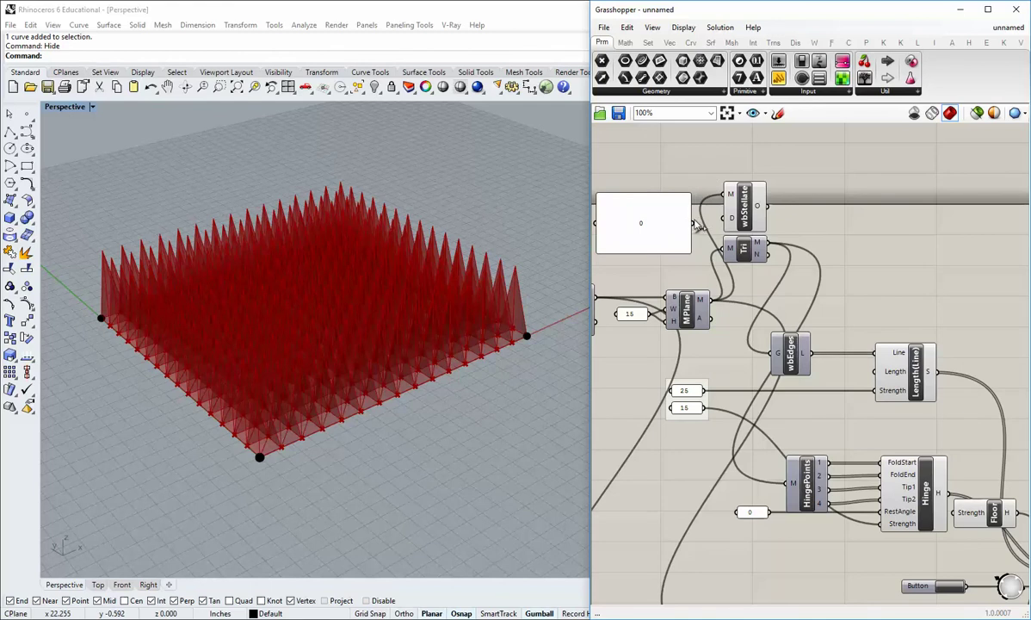
{"action": "left_click_drag", "start_coordinate": [687, 250], "coordinate": [680, 222]}
{"action": "left_click", "coordinate": [637, 204]}
Step: Inspect the flat stellated mesh and transfer Tri's mesh output connections to wbStellate's output, feeding wbEdges and HingePoints
{"action": "right_click_drag", "start_coordinate": [402, 320], "coordinate": [373, 389]}
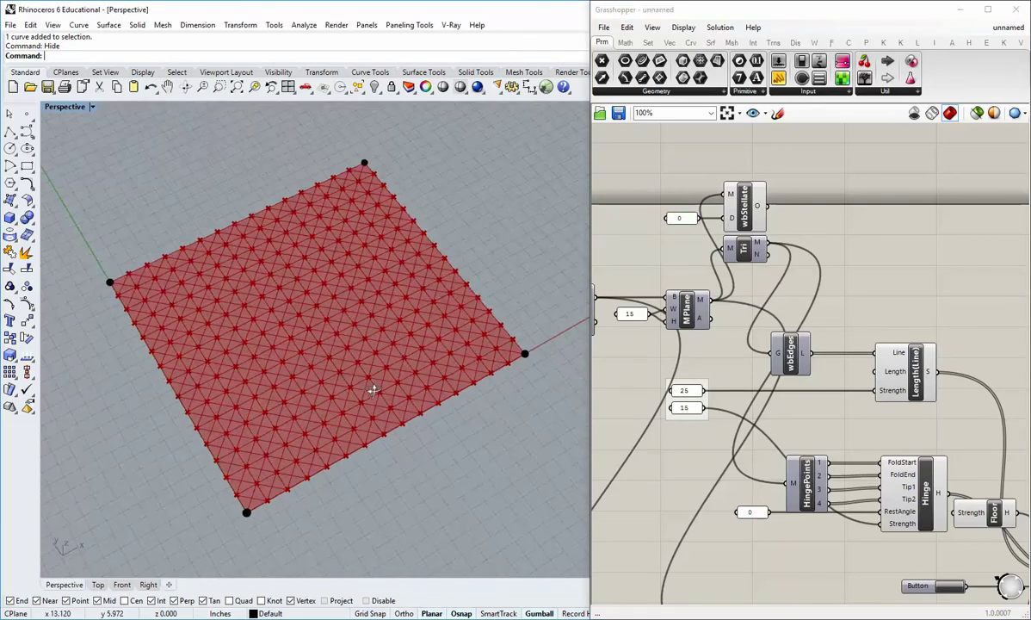
{"action": "scroll", "coordinate": [375, 389], "scroll_direction": "up", "scroll_amount": 8}
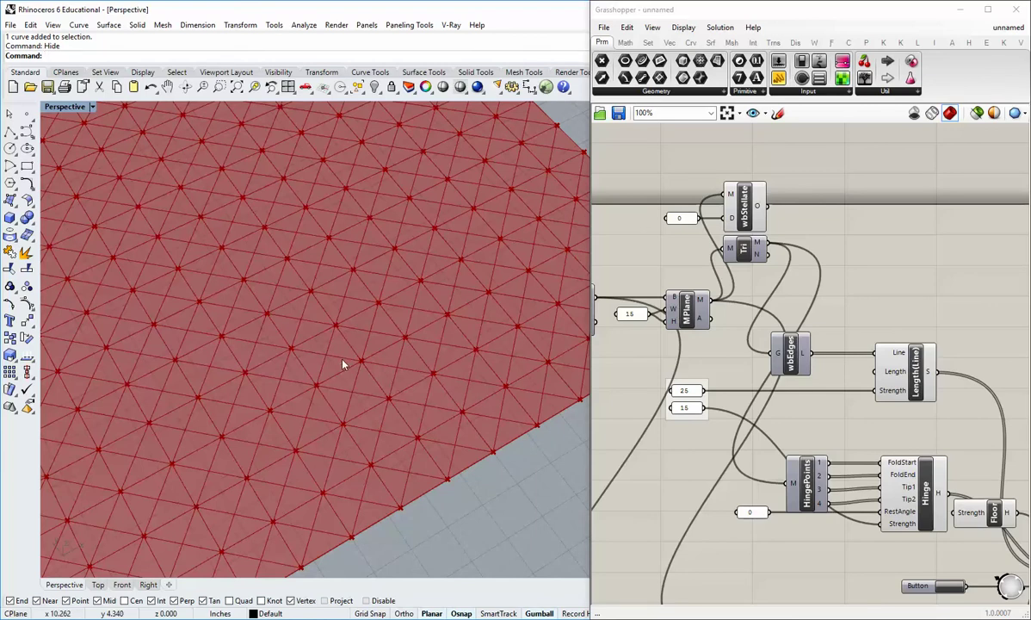
{"action": "scroll", "coordinate": [340, 417], "scroll_direction": "down", "scroll_amount": 5}
{"action": "right_click_drag", "start_coordinate": [340, 417], "coordinate": [370, 347]}
{"action": "right_click_drag", "start_coordinate": [800, 278], "coordinate": [778, 260]}
{"action": "left_click_drag", "start_coordinate": [747, 228], "coordinate": [747, 191], "text": "ctrl+shift"}
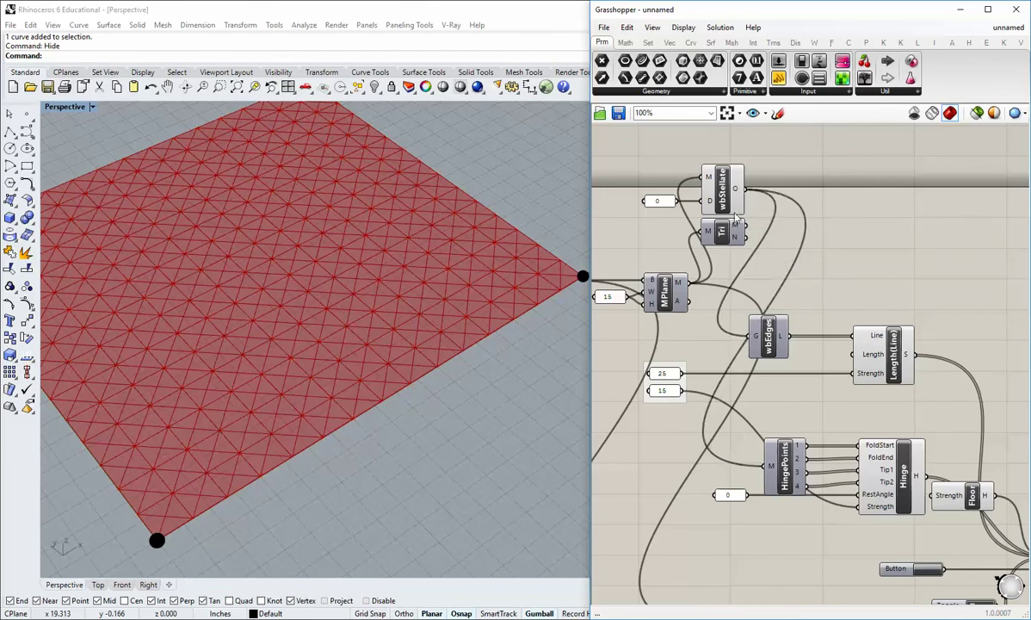
Step: Turn off the wbStellate component's preview and reset the Kangaroo solver
{"action": "left_click", "coordinate": [725, 193]}
{"action": "right_click", "coordinate": [723, 191]}
{"action": "left_click", "coordinate": [758, 214]}
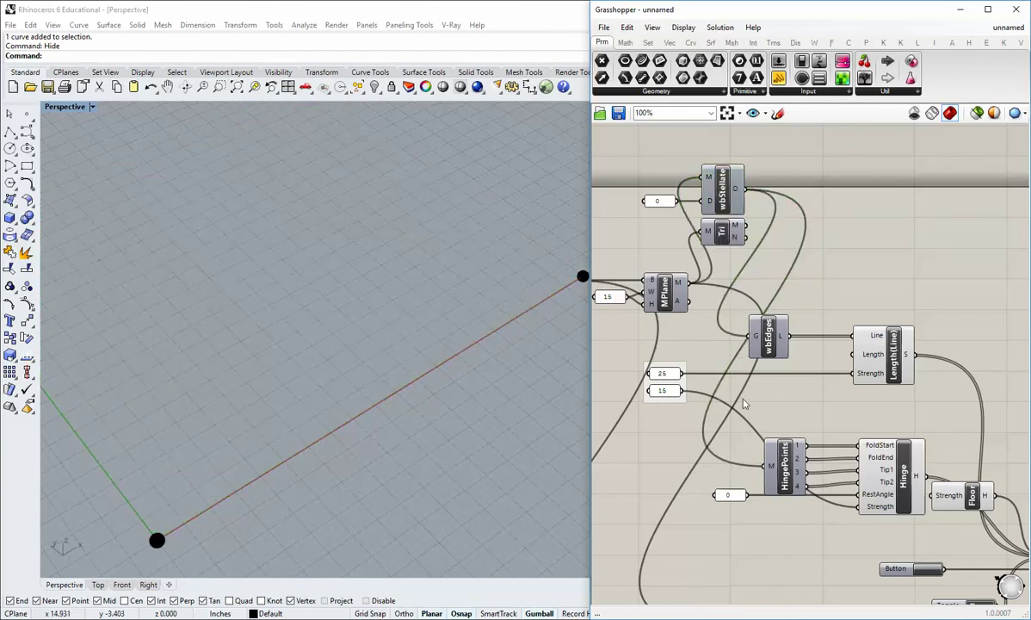
{"action": "scroll", "coordinate": [745, 404], "scroll_direction": "down", "scroll_amount": 2}
{"action": "left_click", "coordinate": [864, 463]}
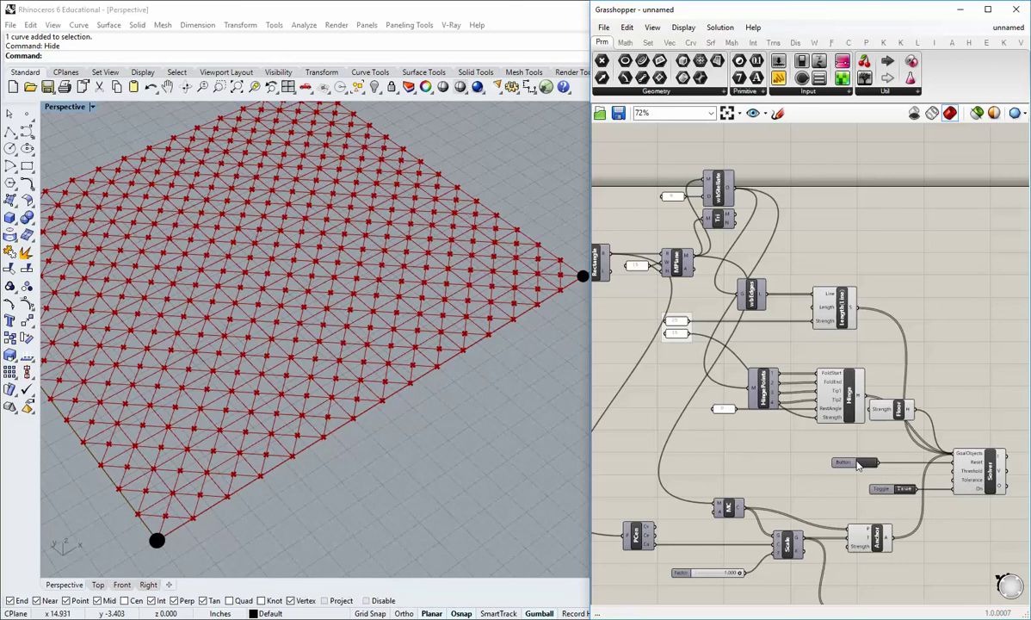
Step: Lower the Scale component's Factor slider to 0.830 and inspect the arched mesh from the corner side
{"action": "right_click_drag", "start_coordinate": [428, 341], "coordinate": [511, 357]}
{"action": "scroll", "coordinate": [847, 460], "scroll_direction": "up", "scroll_amount": 3}
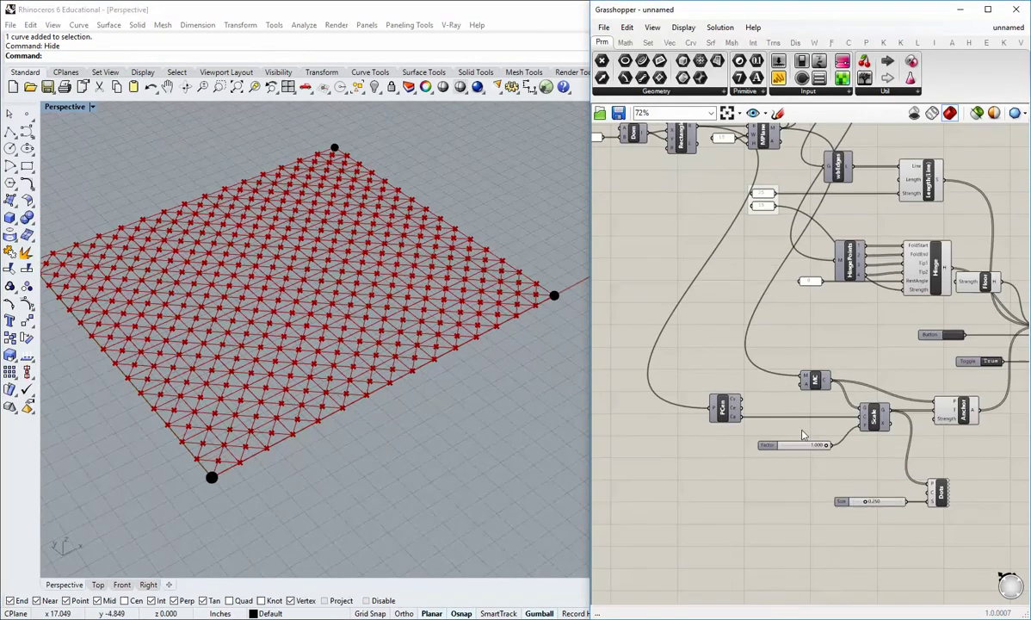
{"action": "left_click_drag", "start_coordinate": [835, 450], "coordinate": [823, 449]}
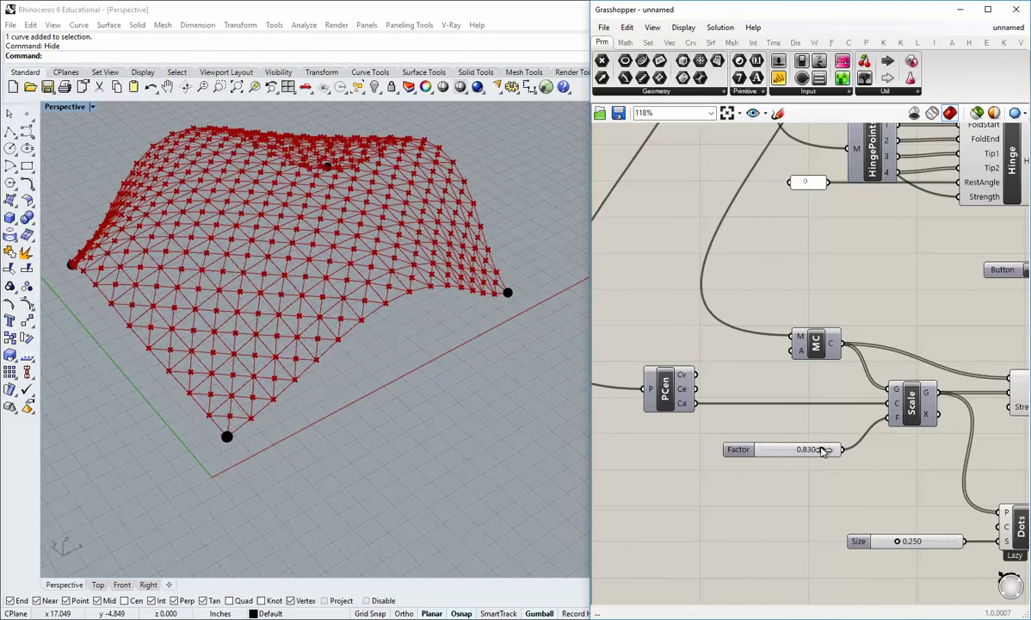
{"action": "right_click_drag", "start_coordinate": [284, 310], "coordinate": [456, 401], "text": "shift"}
{"action": "right_click_drag", "start_coordinate": [382, 375], "coordinate": [527, 332]}
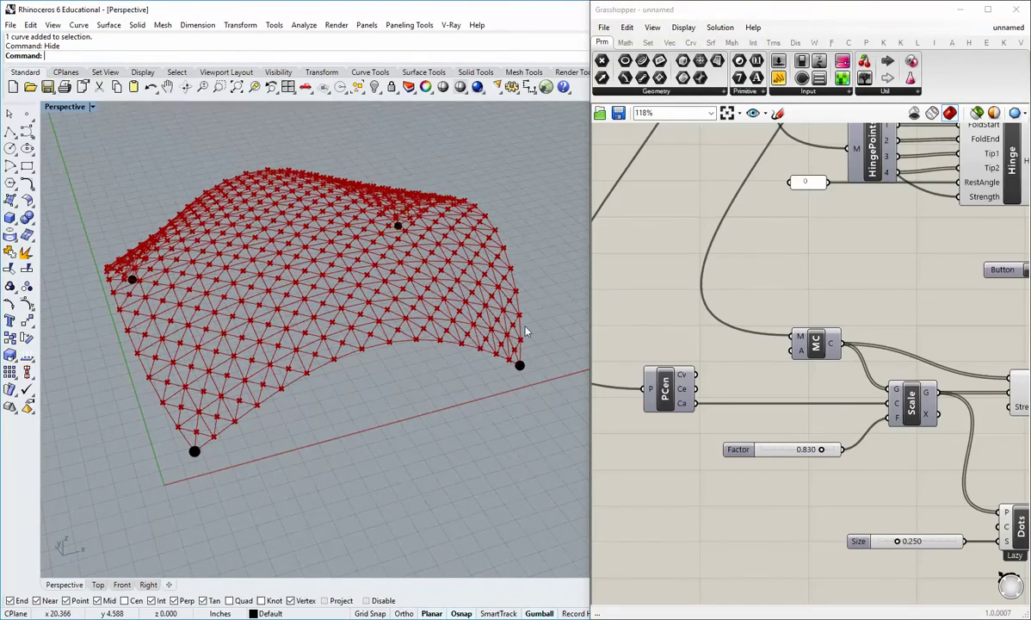
Step: Return the anchor scale factor to 1.000 and set the Hinge strength panel to 50
{"action": "right_click_drag", "start_coordinate": [855, 292], "coordinate": [837, 358]}
{"action": "right_click_drag", "start_coordinate": [926, 362], "coordinate": [857, 405]}
{"action": "right_click_drag", "start_coordinate": [692, 213], "coordinate": [693, 327]}
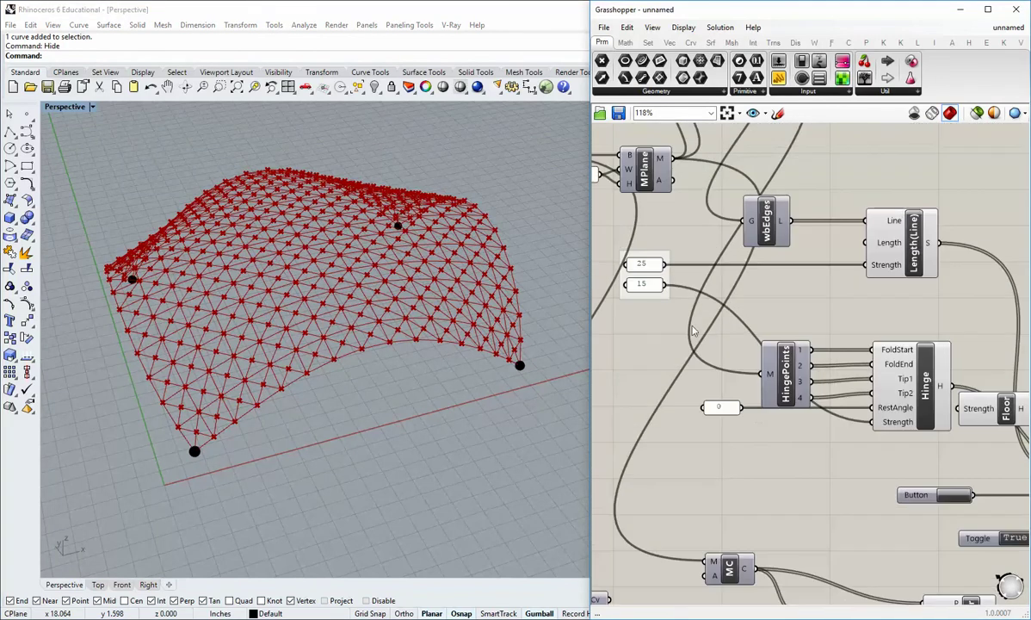
{"action": "right_click_drag", "start_coordinate": [779, 512], "coordinate": [802, 386]}
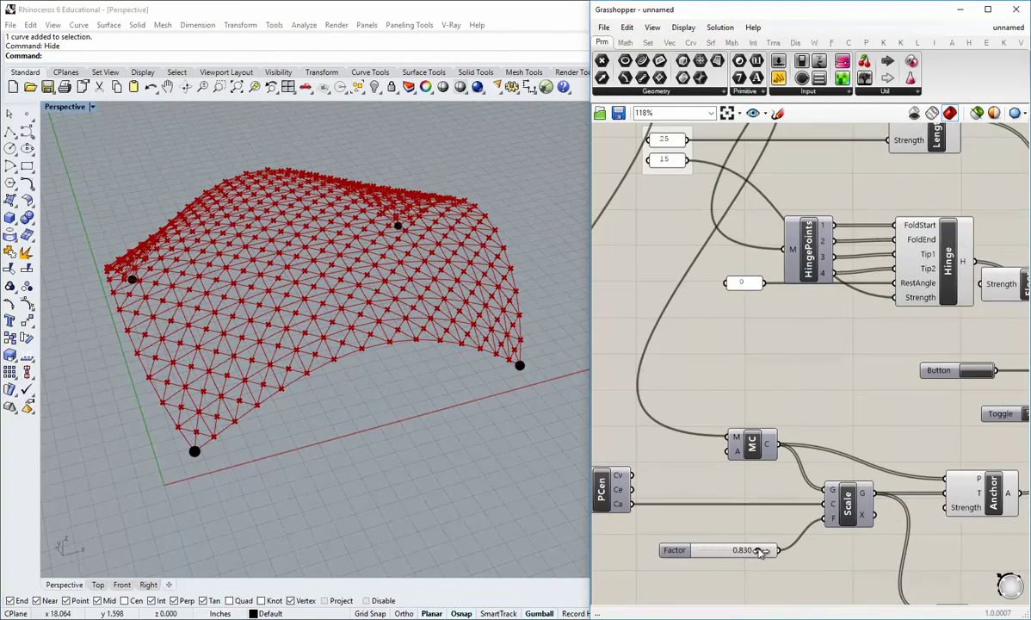
{"action": "left_click_drag", "start_coordinate": [760, 552], "coordinate": [787, 546]}
{"action": "right_click_drag", "start_coordinate": [679, 247], "coordinate": [676, 305]}
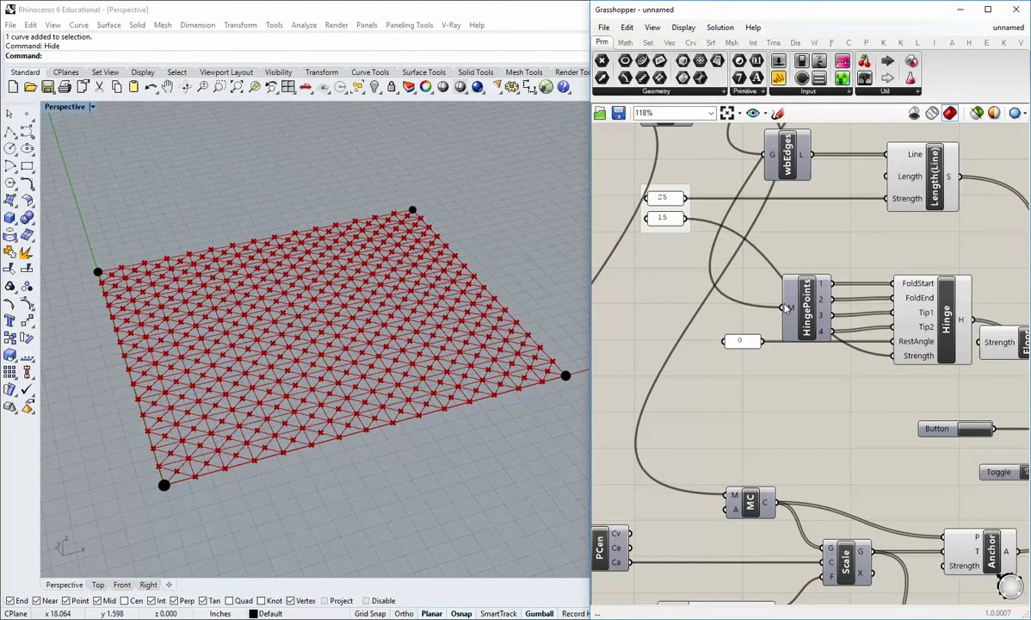
{"action": "double_click", "coordinate": [670, 220]}
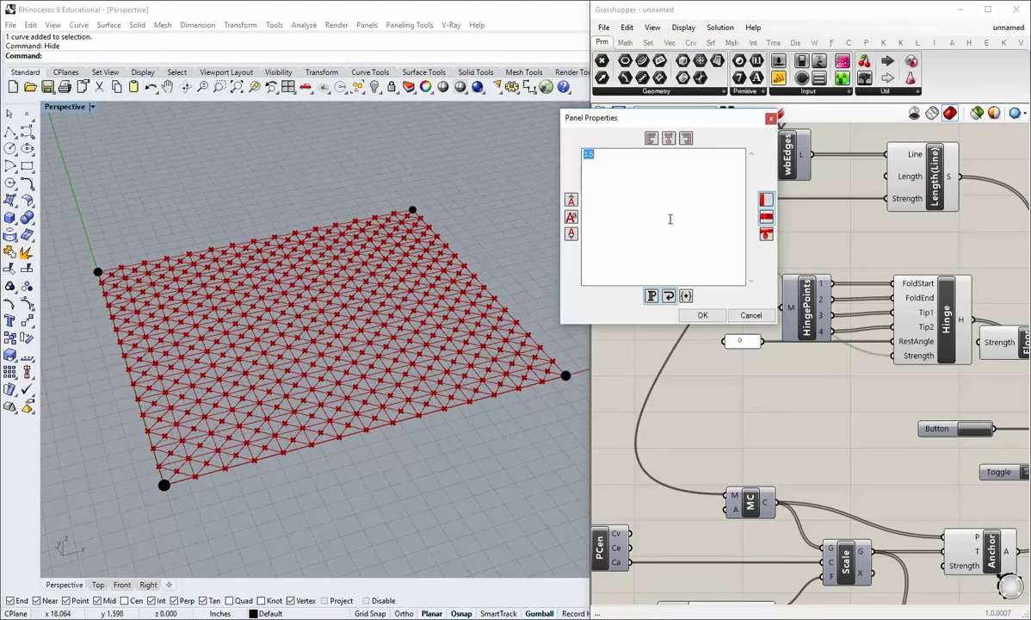
{"action": "left_click", "coordinate": [716, 316]}
{"action": "left_click", "coordinate": [716, 317]}
Step: Test the stiffer hinges by lowering the anchor scale factor to 0.889, and restore it to 1.000
{"action": "right_click_drag", "start_coordinate": [740, 424], "coordinate": [845, 242]}
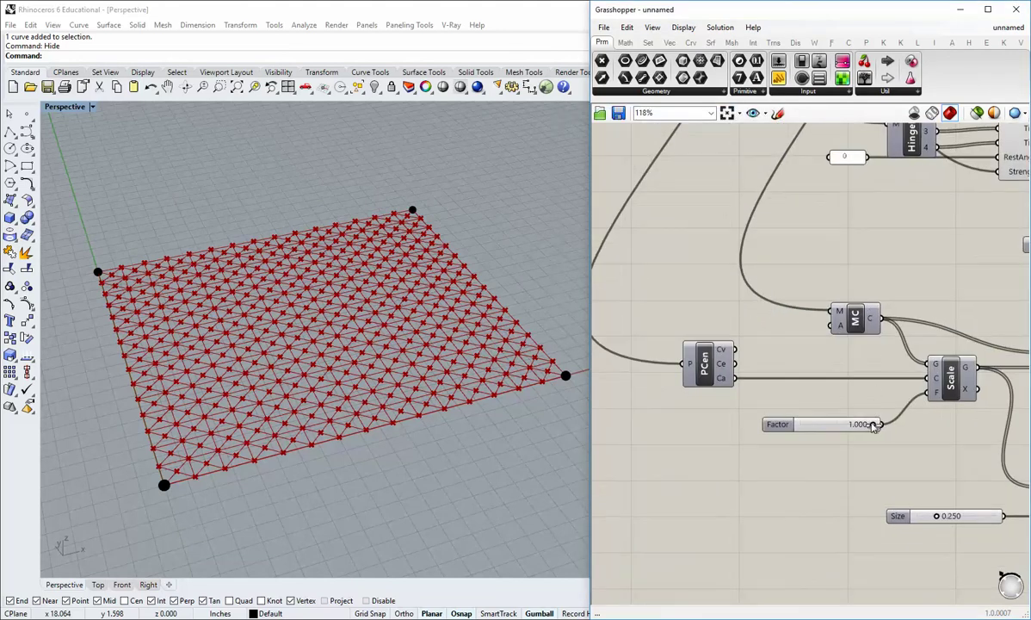
{"action": "left_click_drag", "start_coordinate": [875, 427], "coordinate": [867, 427]}
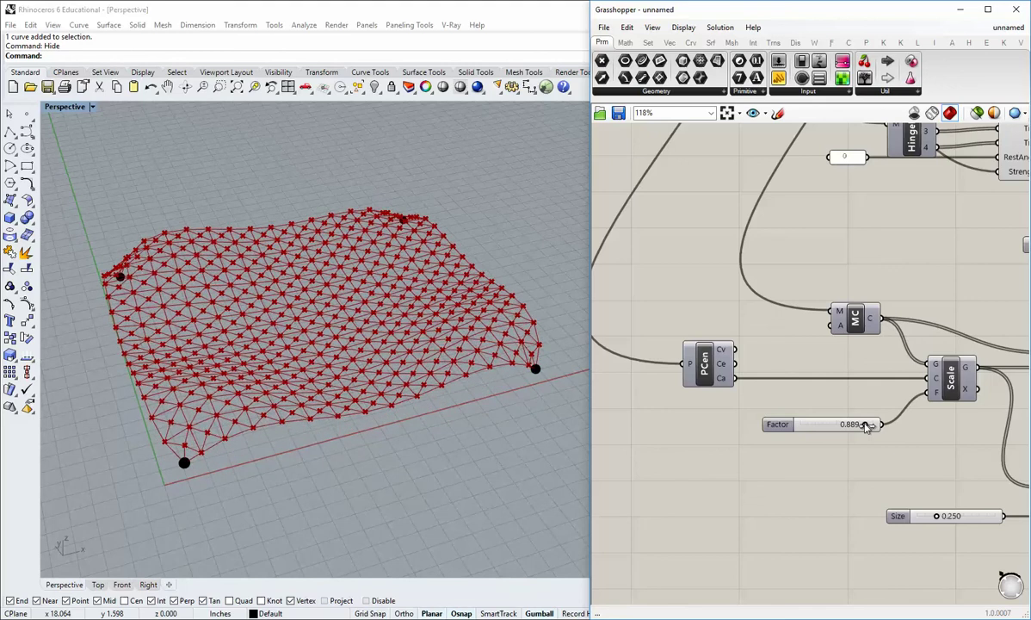
{"action": "left_click_drag", "start_coordinate": [865, 425], "coordinate": [883, 425]}
Step: Set the Hinge strength panel to 5 and the Length(Line) strength panel to 50
{"action": "right_click_drag", "start_coordinate": [831, 281], "coordinate": [779, 409]}
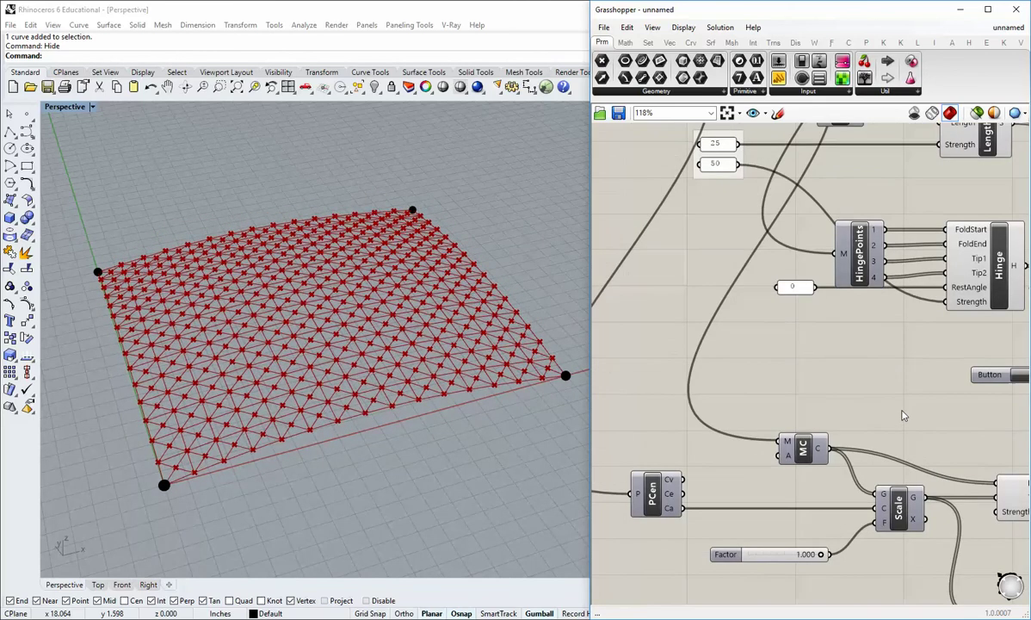
{"action": "right_click_drag", "start_coordinate": [902, 414], "coordinate": [806, 389]}
{"action": "right_click_drag", "start_coordinate": [616, 199], "coordinate": [680, 303]}
{"action": "double_click", "coordinate": [686, 242]}
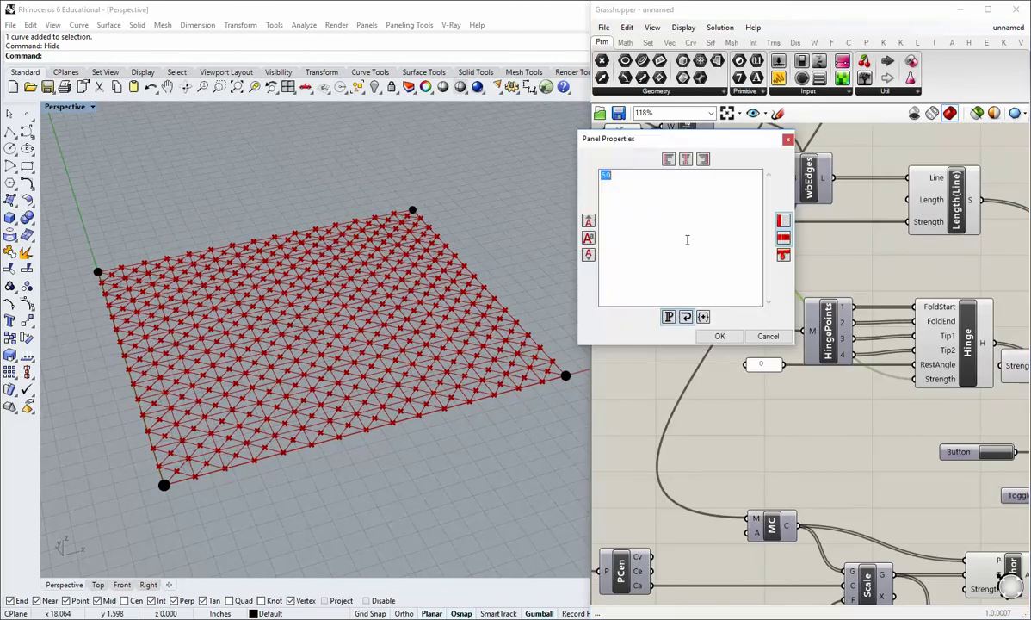
{"action": "type", "text": "25"}
{"action": "left_click", "coordinate": [720, 335]}
{"action": "double_click", "coordinate": [689, 223]}
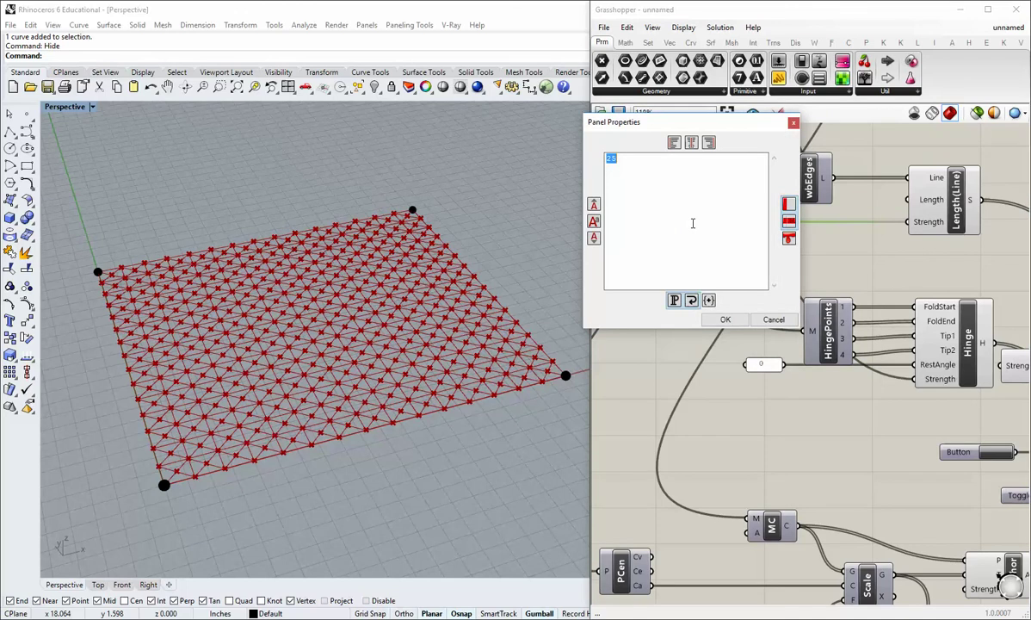
{"action": "left_click", "coordinate": [726, 319]}
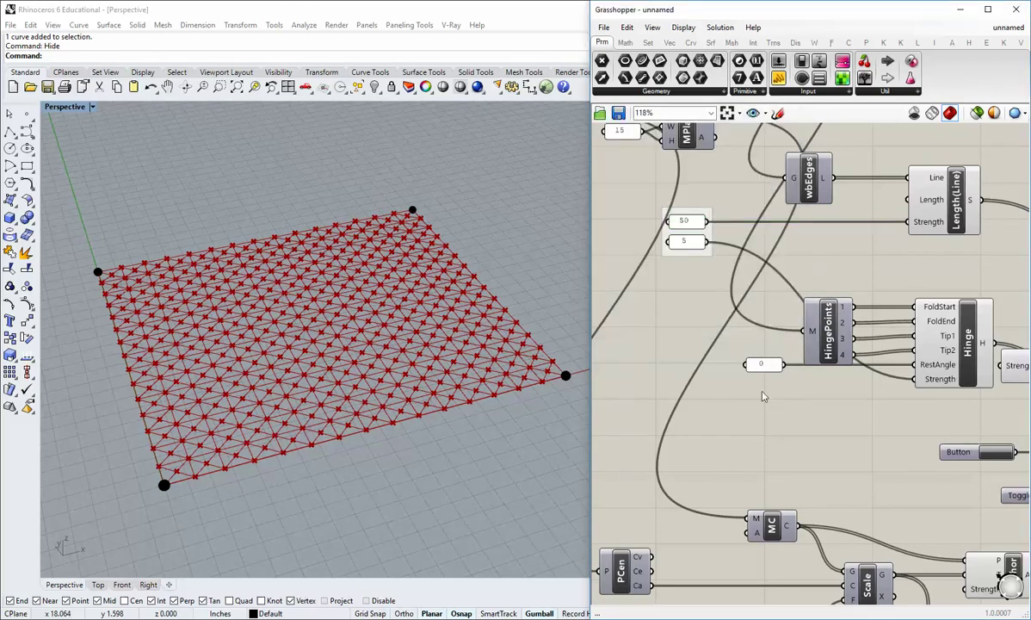
Step: Reduce the anchor scale factor to 0.838 to arch the mesh with the softer hinges
{"action": "right_click_drag", "start_coordinate": [976, 499], "coordinate": [970, 376]}
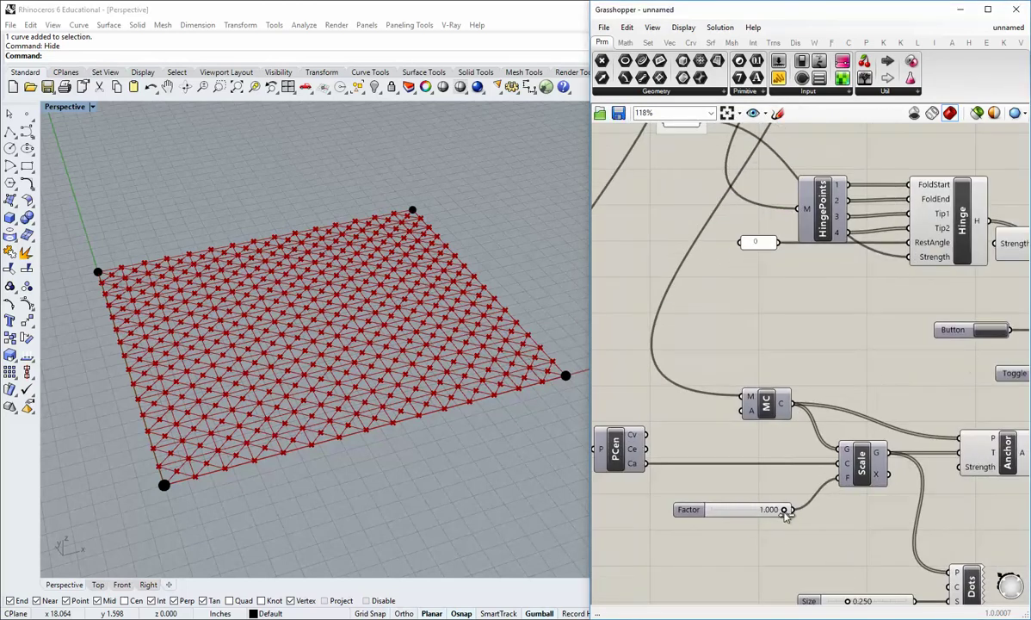
{"action": "left_click_drag", "start_coordinate": [785, 512], "coordinate": [775, 510]}
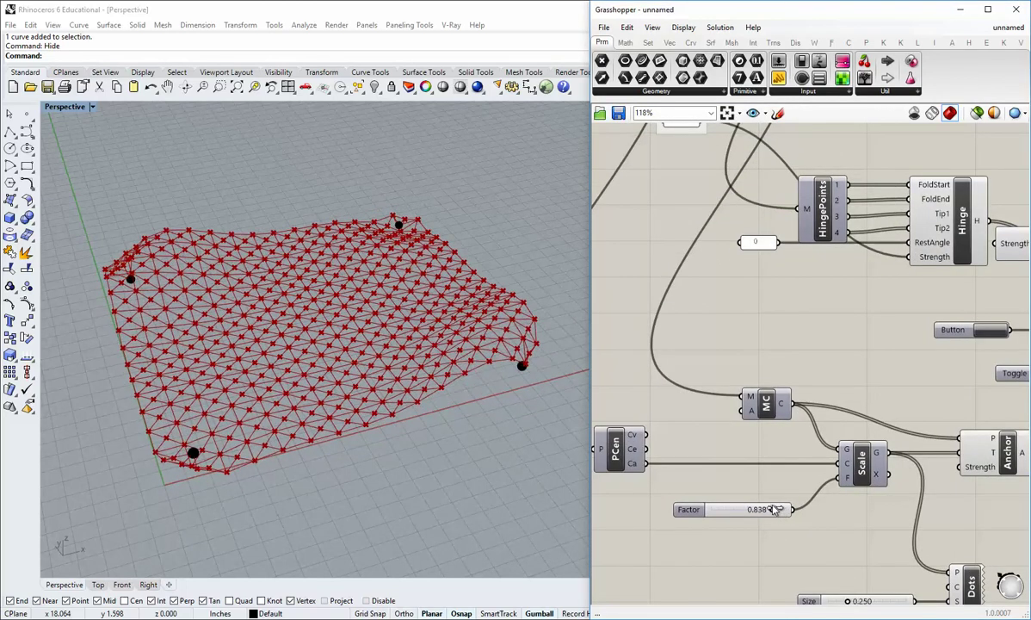
{"action": "right_click_drag", "start_coordinate": [668, 336], "coordinate": [737, 459]}
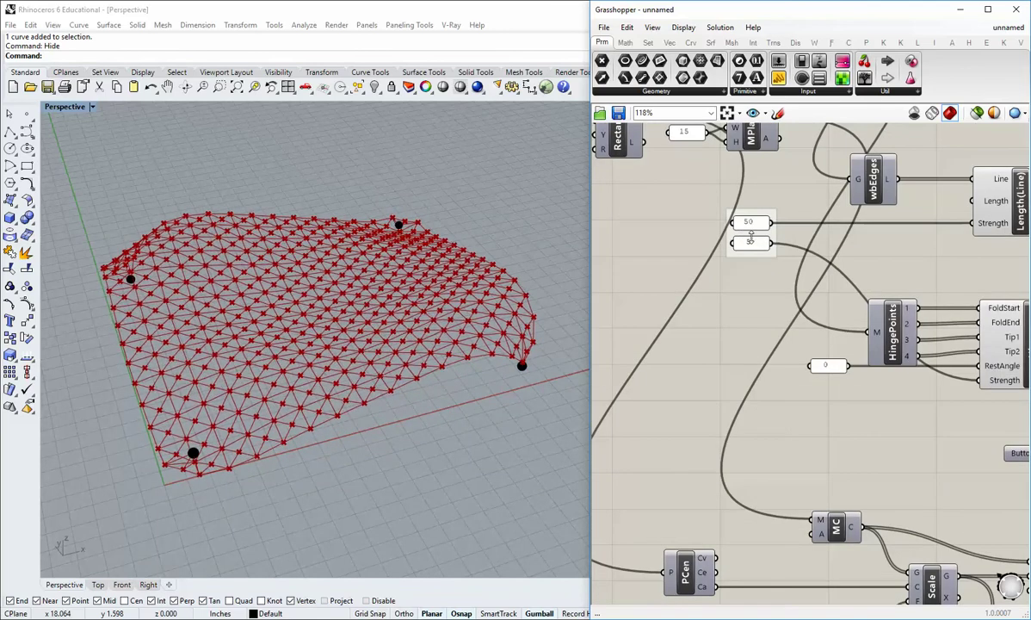
Step: Set the Length(Line) strength panel to 15 and the Hinge strength panel to 10
{"action": "double_click", "coordinate": [758, 225]}
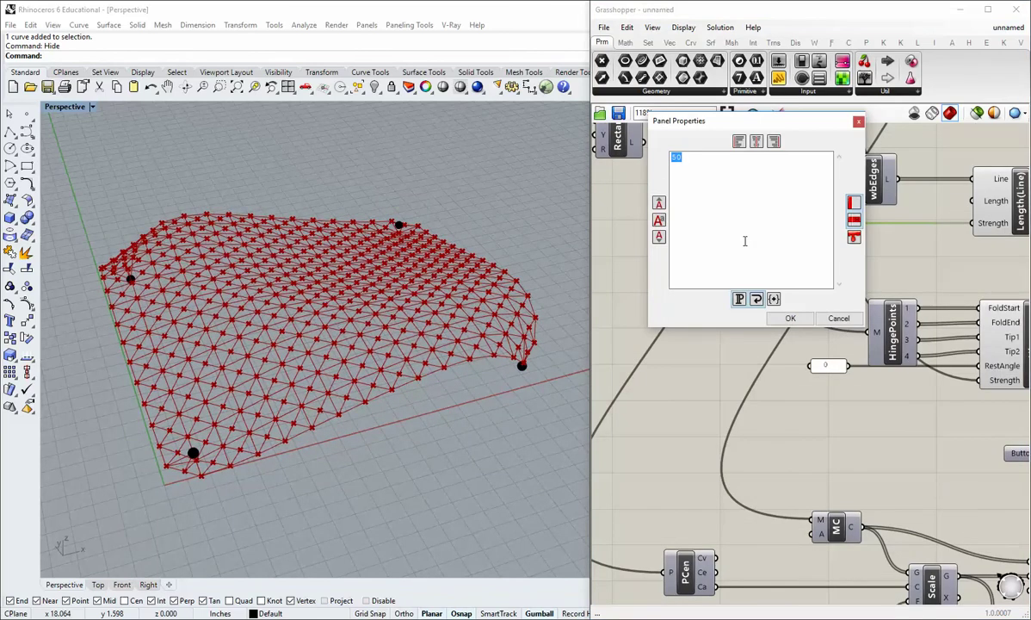
{"action": "left_click", "coordinate": [783, 318]}
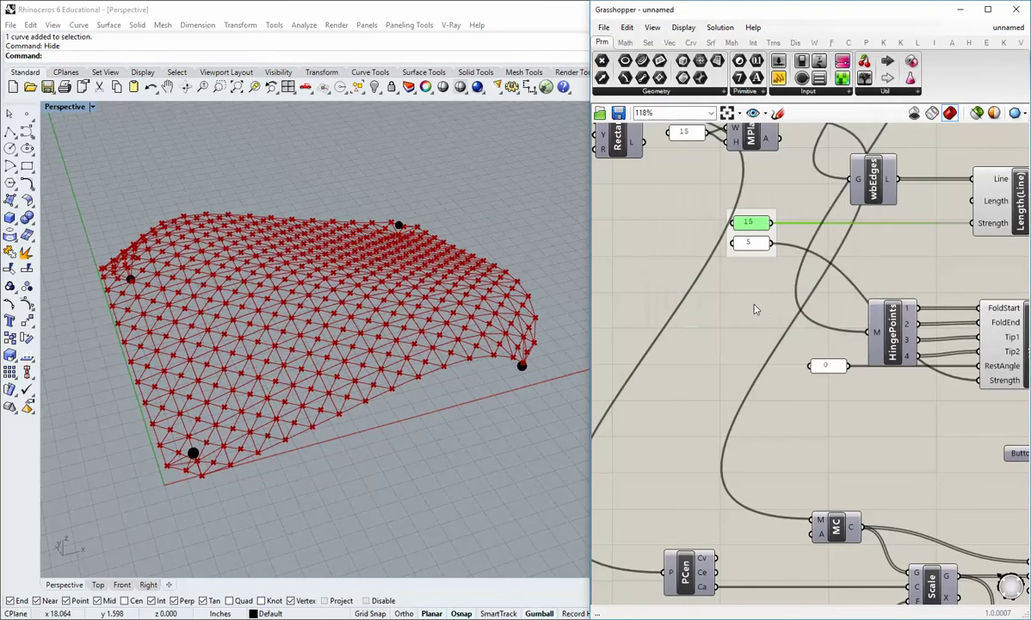
{"action": "double_click", "coordinate": [751, 242]}
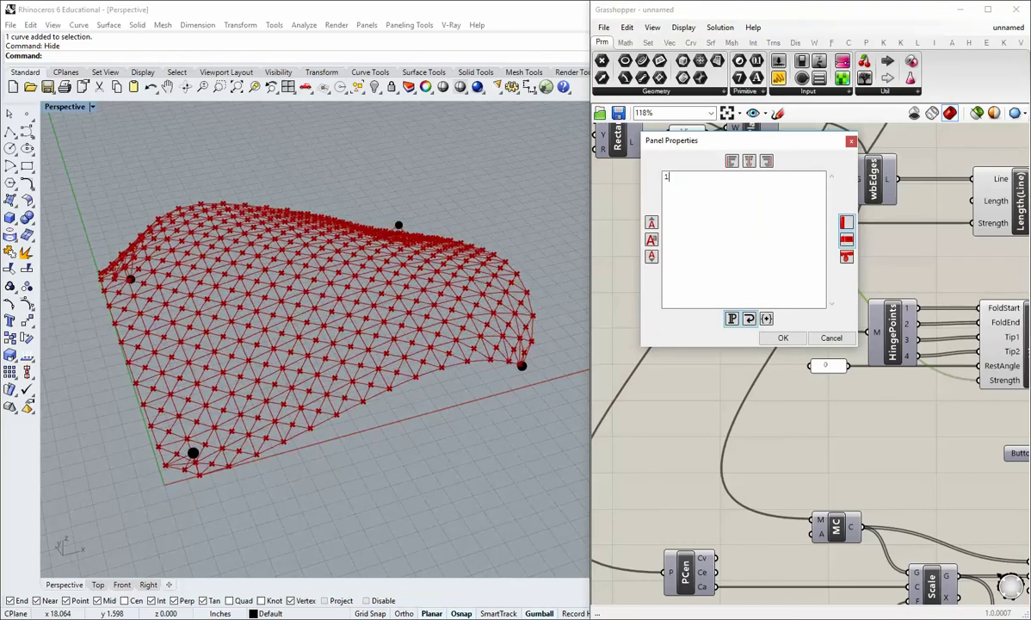
{"action": "type", "text": "5"}
{"action": "left_click", "coordinate": [783, 338]}
Step: Bring the anchor scale factor back up to 1.000 to flatten the mesh
{"action": "right_click_drag", "start_coordinate": [779, 437], "coordinate": [748, 327]}
{"action": "scroll", "coordinate": [759, 375], "scroll_direction": "down", "scroll_amount": 1}
{"action": "left_click_drag", "start_coordinate": [813, 504], "coordinate": [835, 502]}
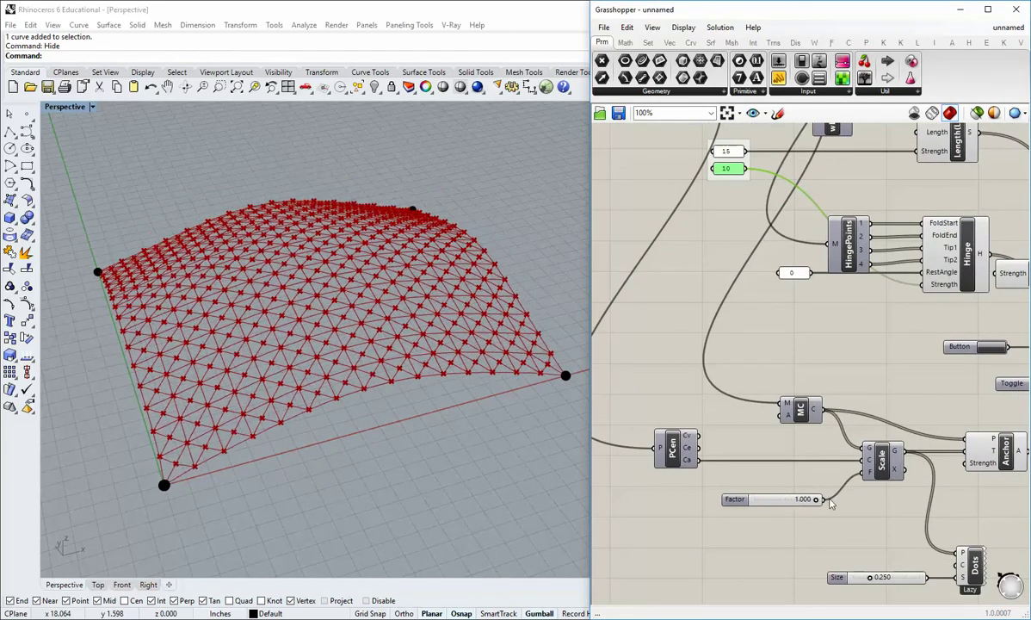
{"action": "right_click_drag", "start_coordinate": [958, 359], "coordinate": [898, 356]}
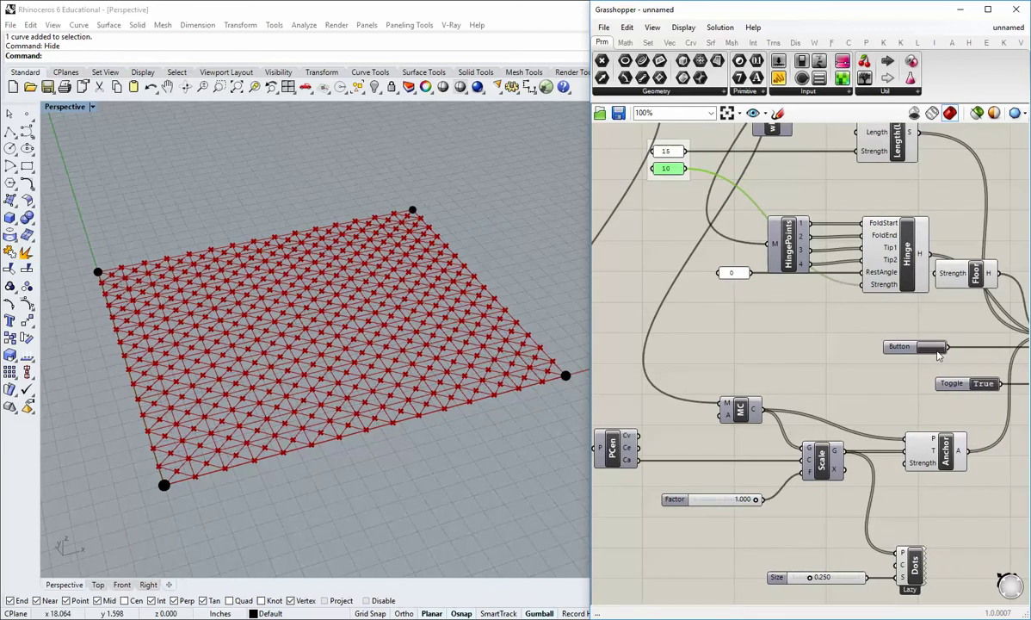
{"action": "right_click_drag", "start_coordinate": [711, 341], "coordinate": [756, 321]}
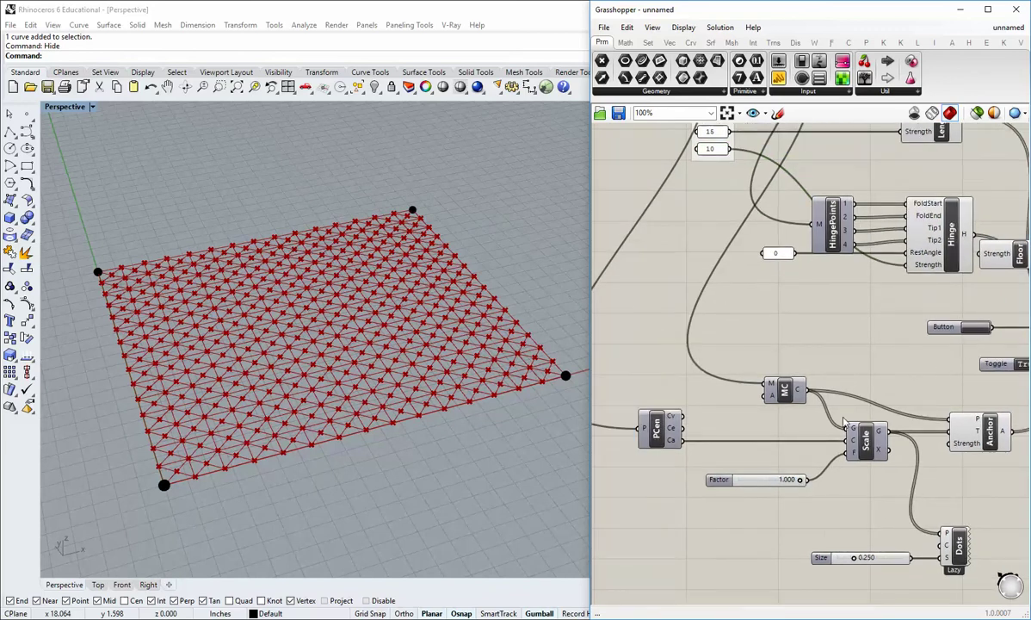
Step: Lower the anchor scale factor to 0.720 and view the vaulted mesh from a low corner angle
{"action": "left_click_drag", "start_coordinate": [798, 480], "coordinate": [782, 479]}
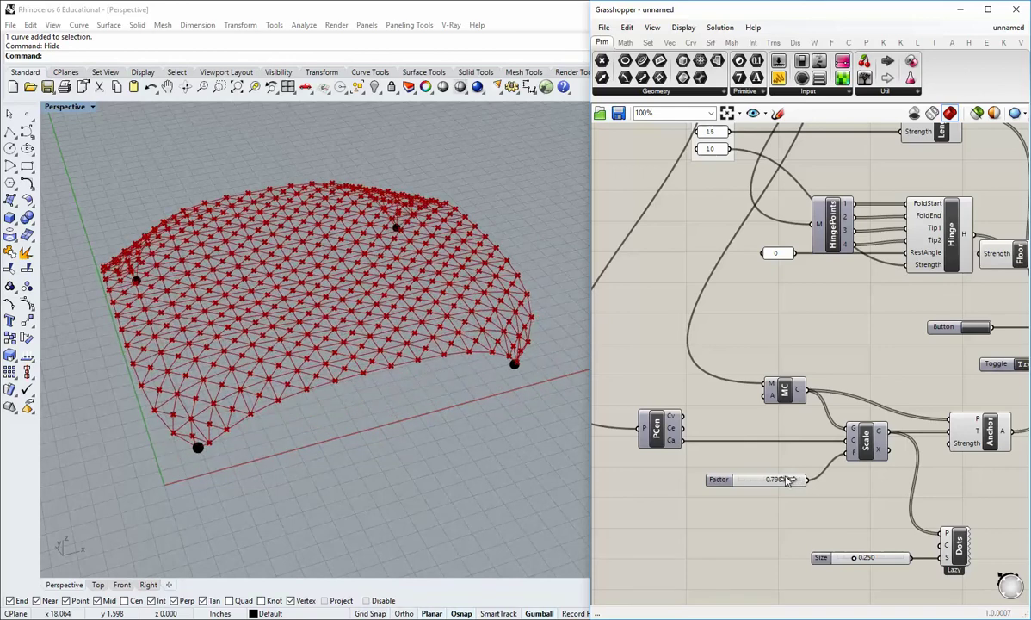
{"action": "right_click_drag", "start_coordinate": [689, 268], "coordinate": [712, 367]}
{"action": "right_click_drag", "start_coordinate": [300, 343], "coordinate": [368, 368]}
Step: Set the anchor scale factor to 0.559 and check the arched shape and the solver's status
{"action": "right_click_drag", "start_coordinate": [753, 471], "coordinate": [742, 394]}
{"action": "scroll", "coordinate": [749, 473], "scroll_direction": "up", "scroll_amount": 1}
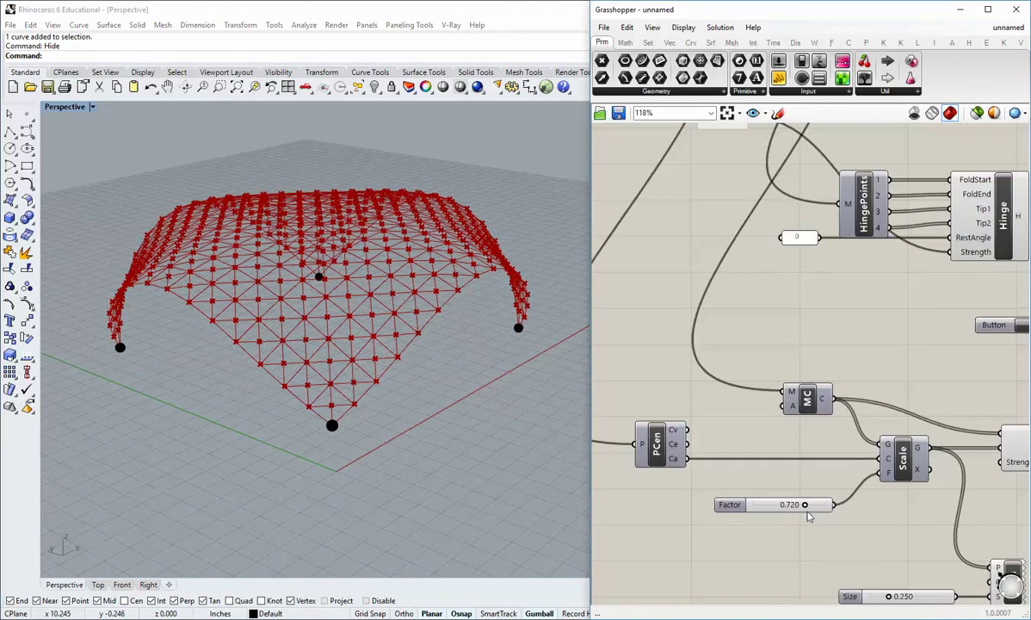
{"action": "left_click_drag", "start_coordinate": [807, 509], "coordinate": [795, 506]}
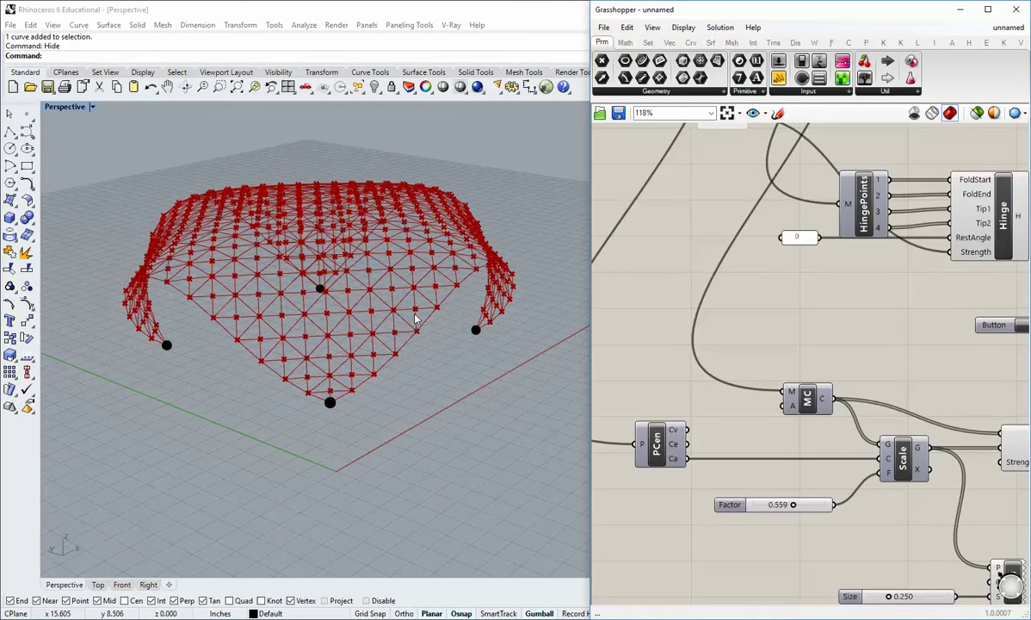
{"action": "right_click_drag", "start_coordinate": [414, 308], "coordinate": [361, 356]}
{"action": "right_click_drag", "start_coordinate": [776, 329], "coordinate": [521, 272]}
{"action": "right_click_drag", "start_coordinate": [825, 316], "coordinate": [756, 329]}
{"action": "scroll", "coordinate": [835, 305], "scroll_direction": "up", "scroll_amount": 2}
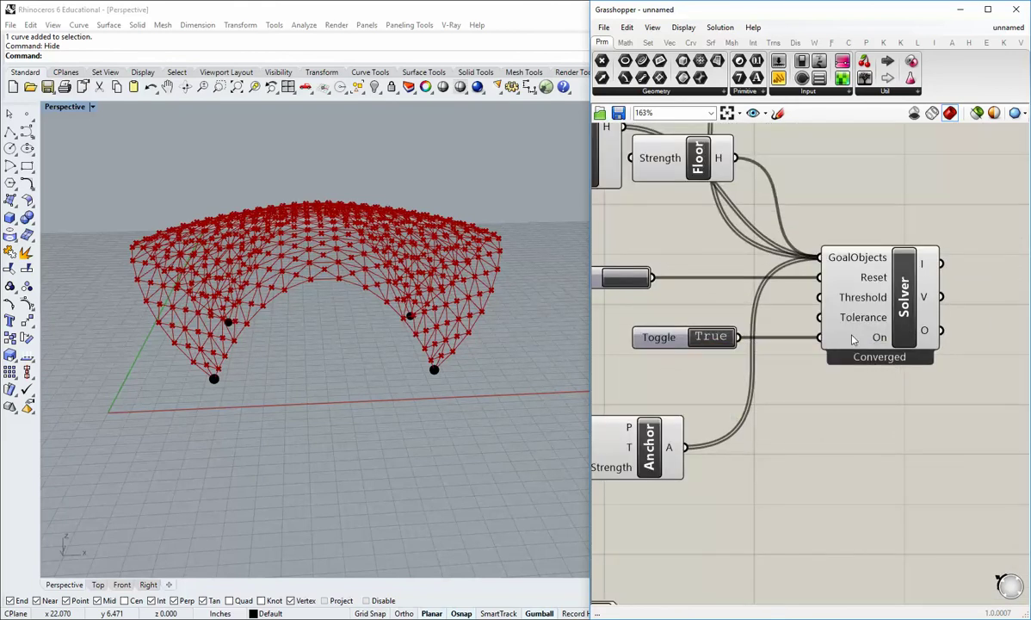
{"action": "right_click_drag", "start_coordinate": [368, 255], "coordinate": [95, 112]}
Step: Examine the arched mesh's symmetry in a maximized Top view and return to the maximized Perspective view
{"action": "double_click", "coordinate": [69, 108]}
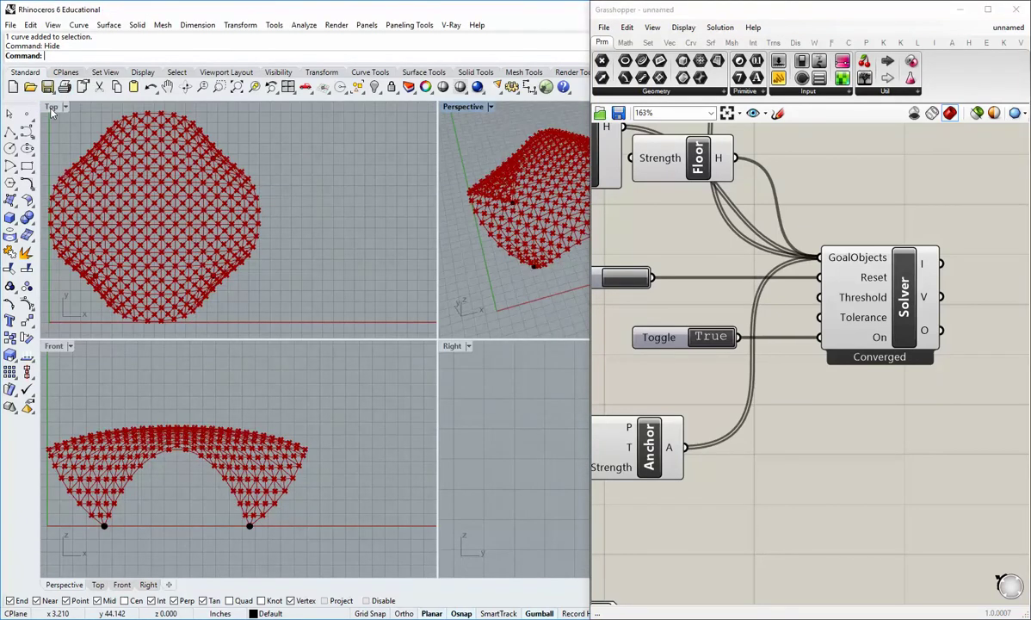
{"action": "double_click", "coordinate": [50, 107]}
{"action": "scroll", "coordinate": [306, 286], "scroll_direction": "down", "scroll_amount": 3}
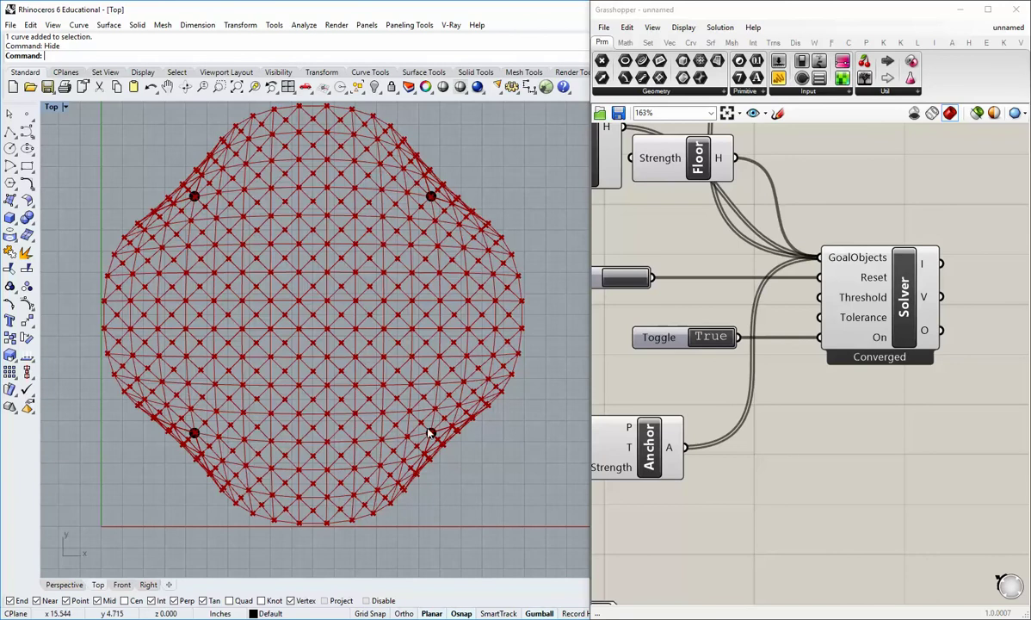
{"action": "right_click_drag", "start_coordinate": [348, 397], "coordinate": [350, 413]}
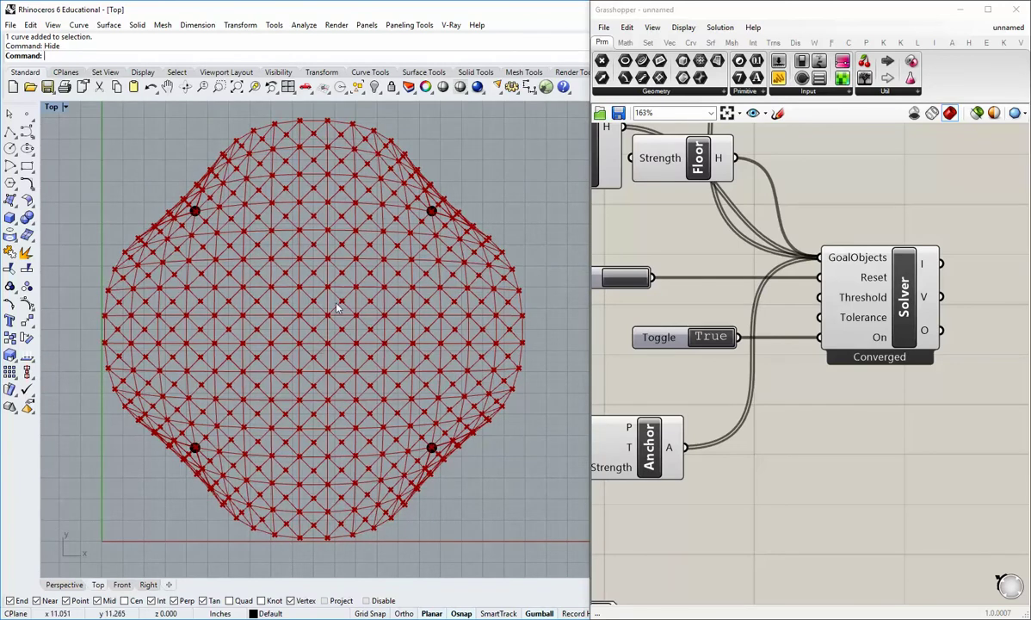
{"action": "double_click", "coordinate": [52, 108]}
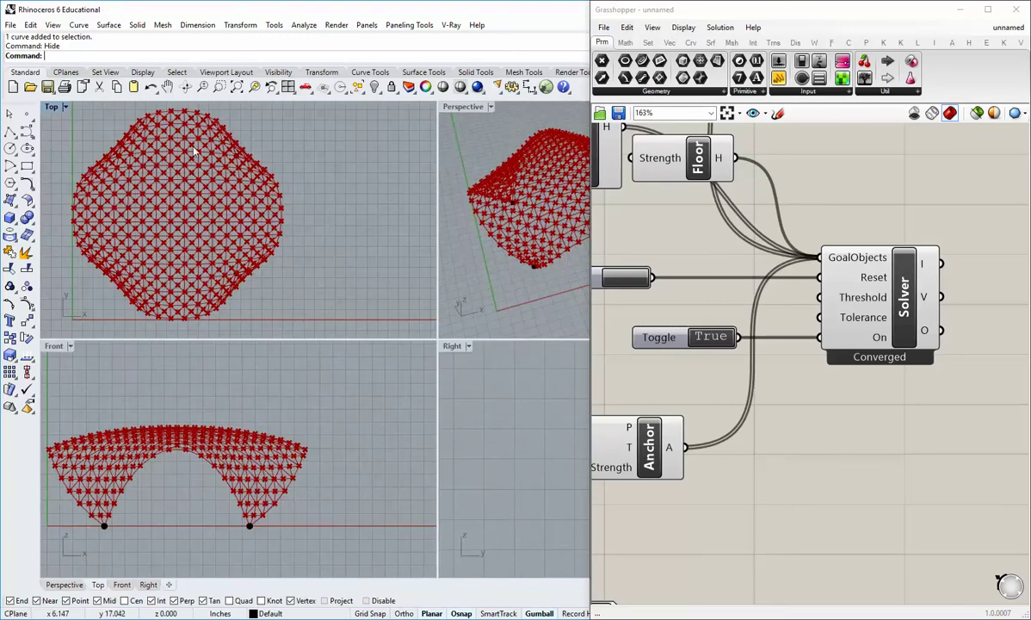
{"action": "double_click", "coordinate": [452, 103]}
{"action": "right_click_drag", "start_coordinate": [347, 336], "coordinate": [321, 334]}
Step: Add a Kangaroo Show component to the canvas above the Solver
{"action": "right_click_drag", "start_coordinate": [704, 351], "coordinate": [818, 449]}
{"action": "scroll", "coordinate": [819, 449], "scroll_direction": "down", "scroll_amount": 2}
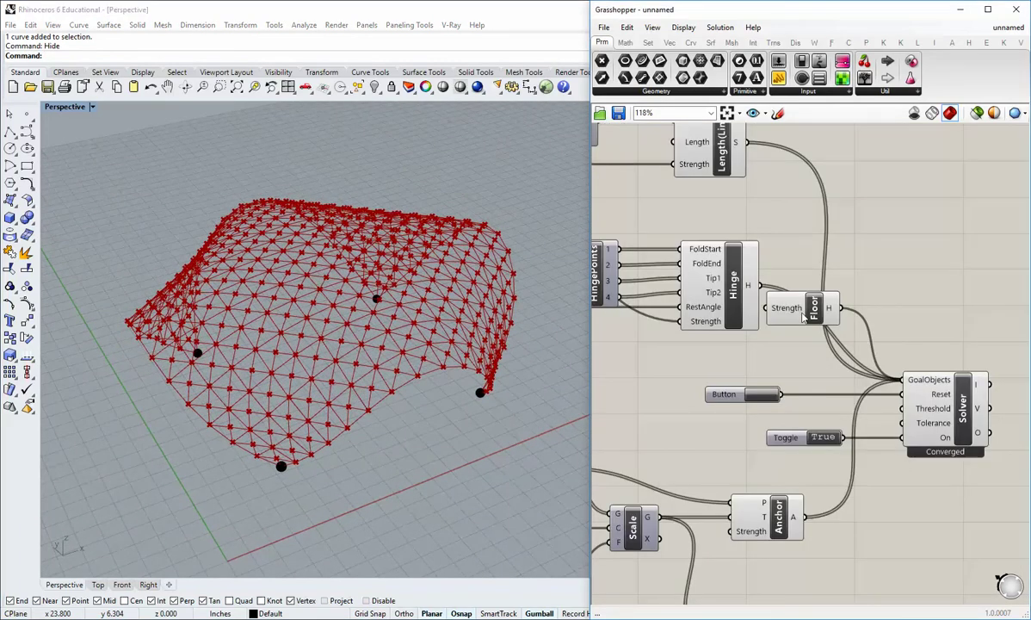
{"action": "right_click_drag", "start_coordinate": [821, 264], "coordinate": [825, 209]}
{"action": "left_click", "coordinate": [897, 43]}
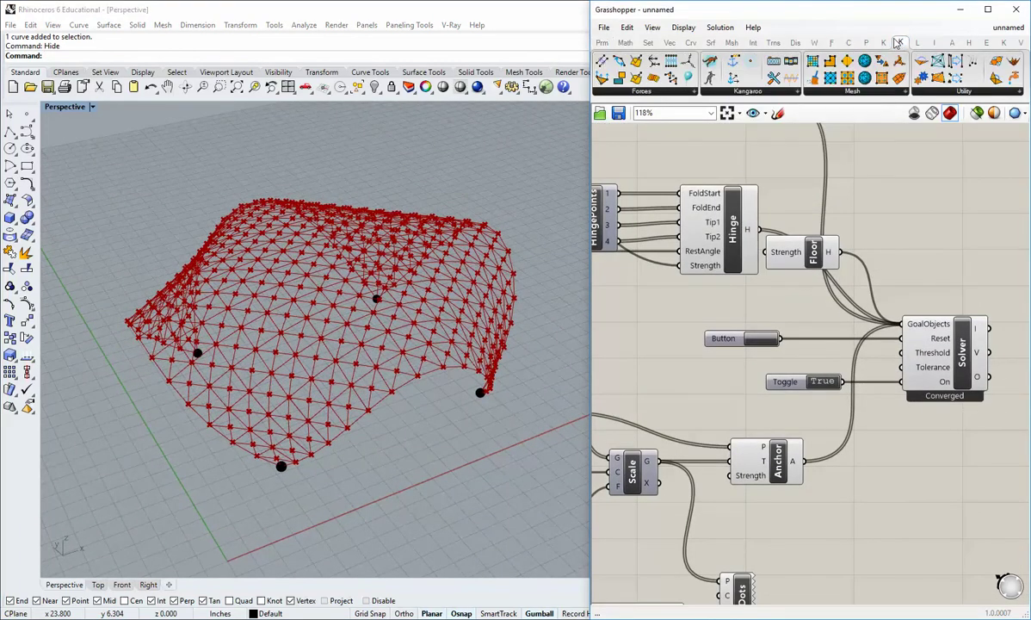
{"action": "left_click", "coordinate": [883, 43]}
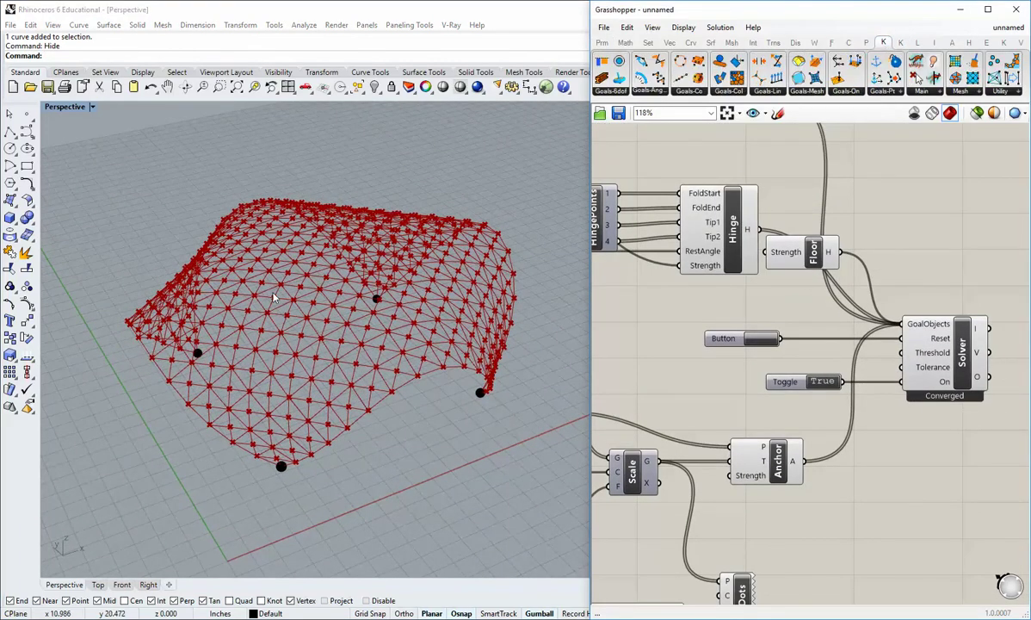
{"action": "right_click_drag", "start_coordinate": [771, 319], "coordinate": [685, 309]}
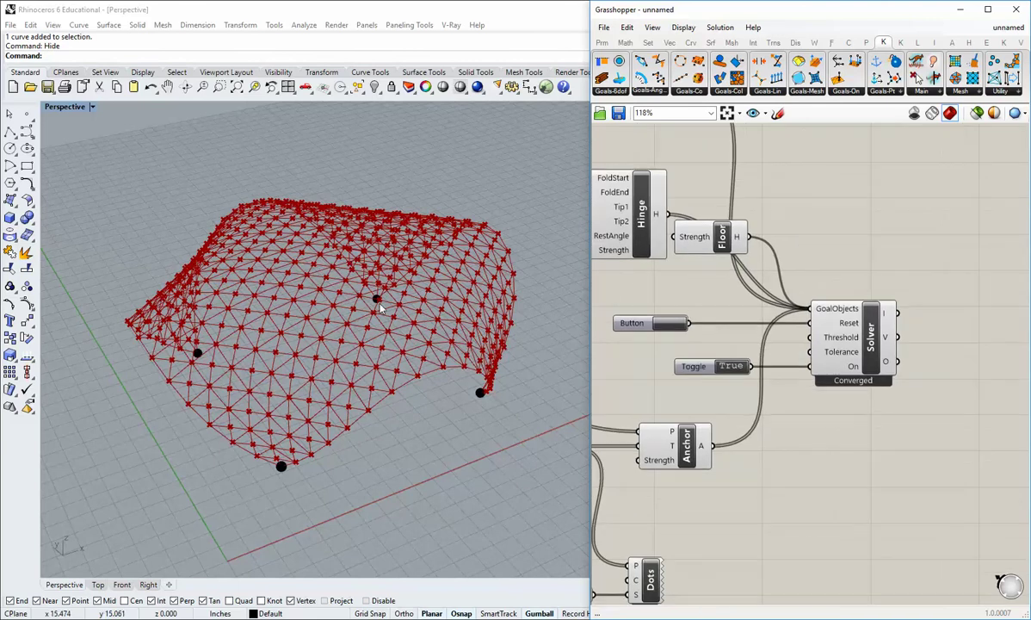
{"action": "right_click_drag", "start_coordinate": [372, 290], "coordinate": [383, 313]}
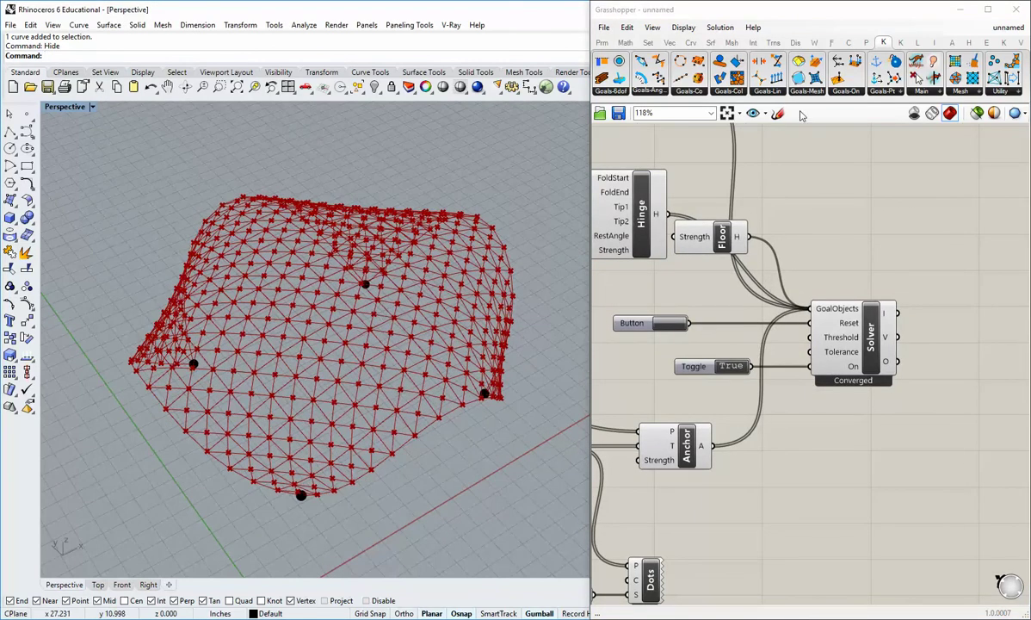
{"action": "left_click", "coordinate": [930, 92]}
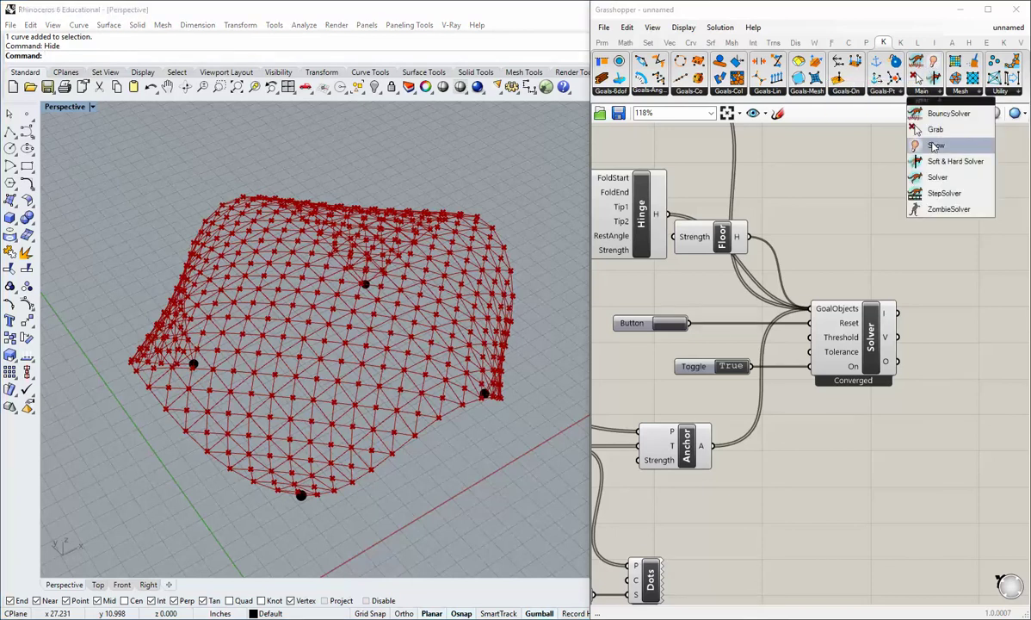
{"action": "left_click", "coordinate": [934, 146]}
{"action": "left_click", "coordinate": [806, 233]}
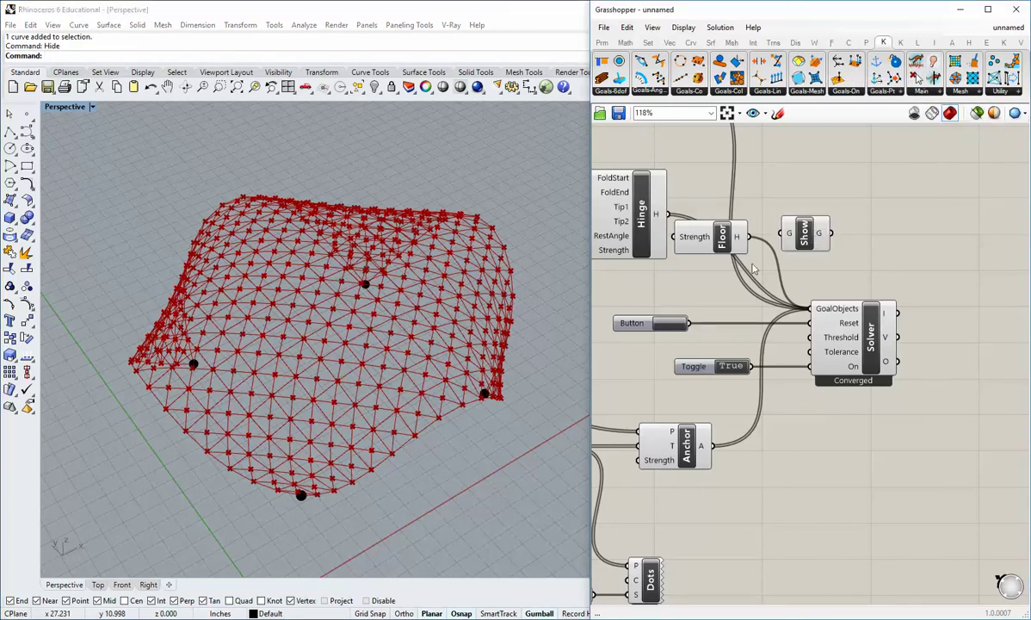
Step: Move Show beside the stellated mesh component, feed it that mesh, and add its output to the Solver's GoalObjects
{"action": "scroll", "coordinate": [753, 265], "scroll_direction": "down", "scroll_amount": 2}
{"action": "right_click_drag", "start_coordinate": [753, 265], "coordinate": [896, 257]}
{"action": "left_click_drag", "start_coordinate": [944, 231], "coordinate": [756, 283]}
{"action": "right_click_drag", "start_coordinate": [757, 267], "coordinate": [679, 448]}
{"action": "mouse_move", "coordinate": [680, 448]}
{"action": "left_mouse_down"}
{"action": "mouse_move", "coordinate": [675, 194]}
{"action": "mouse_move", "coordinate": [921, 380]}
{"action": "mouse_move", "coordinate": [878, 457]}
{"action": "left_mouse_up"}
{"action": "scroll", "coordinate": [654, 175], "scroll_direction": "up", "scroll_amount": 1}
{"action": "scroll", "coordinate": [701, 196], "scroll_direction": "down", "scroll_amount": 1}
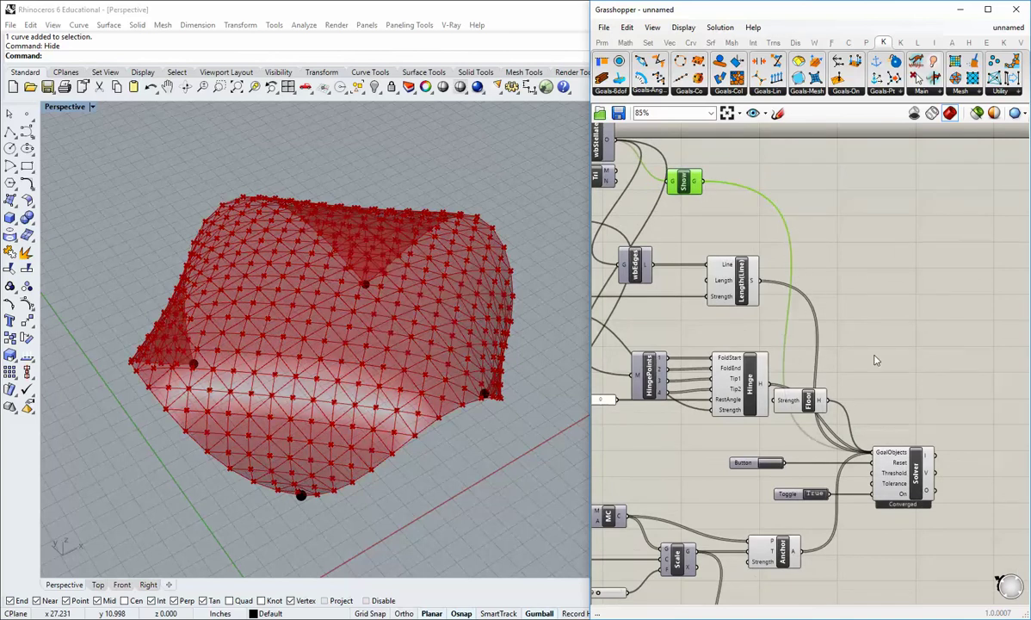
{"action": "left_click", "coordinate": [878, 354]}
{"action": "right_click_drag", "start_coordinate": [765, 352], "coordinate": [767, 272]}
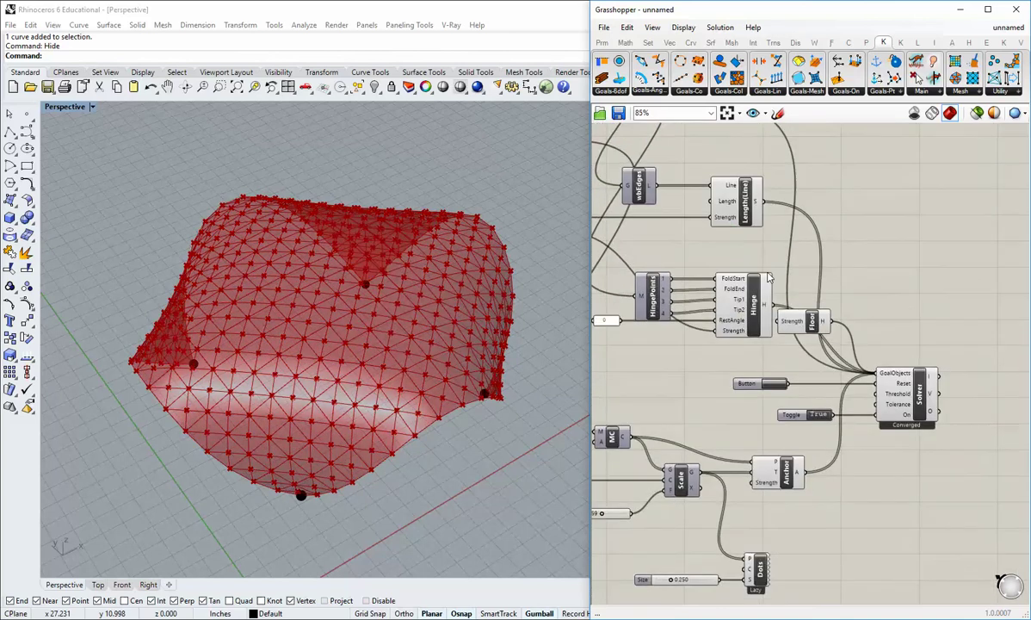
{"action": "scroll", "coordinate": [797, 398], "scroll_direction": "up", "scroll_amount": 1}
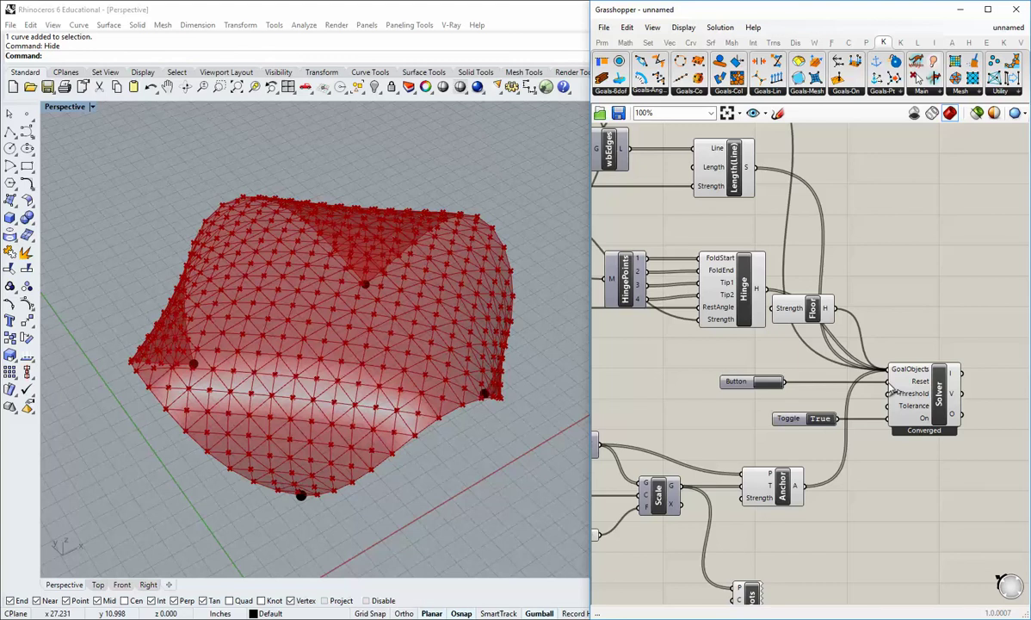
{"action": "right_click_drag", "start_coordinate": [936, 397], "coordinate": [914, 396]}
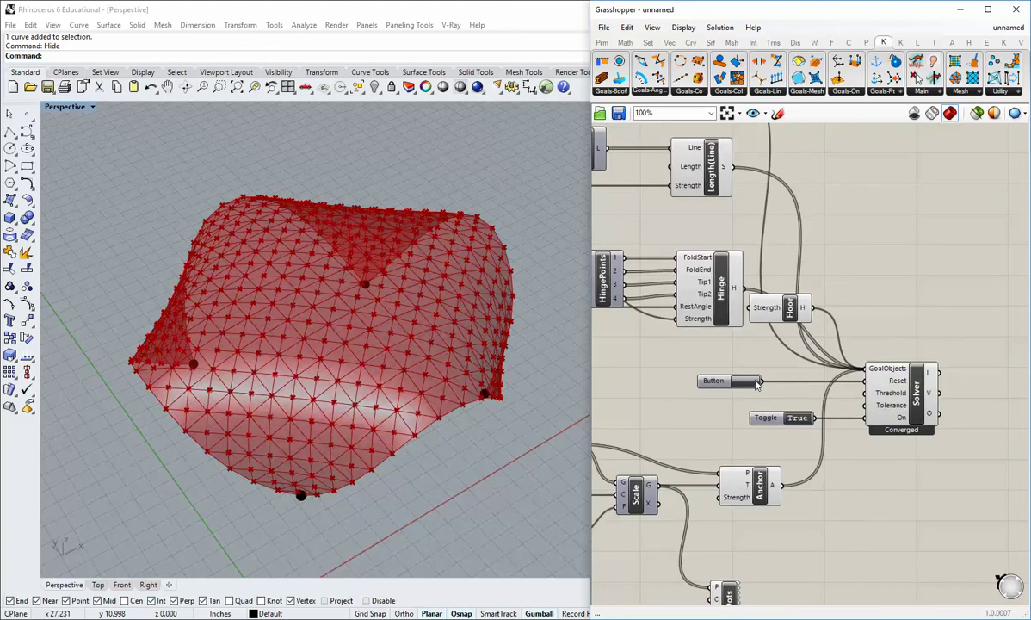
Step: Vary the anchor scale factor to test the shaded mesh, settling on 0.558, and view the arched shape
{"action": "right_click_drag", "start_coordinate": [638, 456], "coordinate": [711, 370]}
{"action": "scroll", "coordinate": [714, 378], "scroll_direction": "down", "scroll_amount": 2}
{"action": "right_click_drag", "start_coordinate": [637, 435], "coordinate": [793, 444]}
{"action": "scroll", "coordinate": [794, 444], "scroll_direction": "up", "scroll_amount": 3}
{"action": "left_click_drag", "start_coordinate": [809, 429], "coordinate": [932, 431]}
{"action": "right_click_drag", "start_coordinate": [932, 431], "coordinate": [791, 422]}
{"action": "left_click", "coordinate": [855, 242]}
{"action": "scroll", "coordinate": [713, 413], "scroll_direction": "up", "scroll_amount": 2}
{"action": "right_click_drag", "start_coordinate": [696, 413], "coordinate": [819, 451]}
{"action": "left_click_drag", "start_coordinate": [829, 431], "coordinate": [801, 433]}
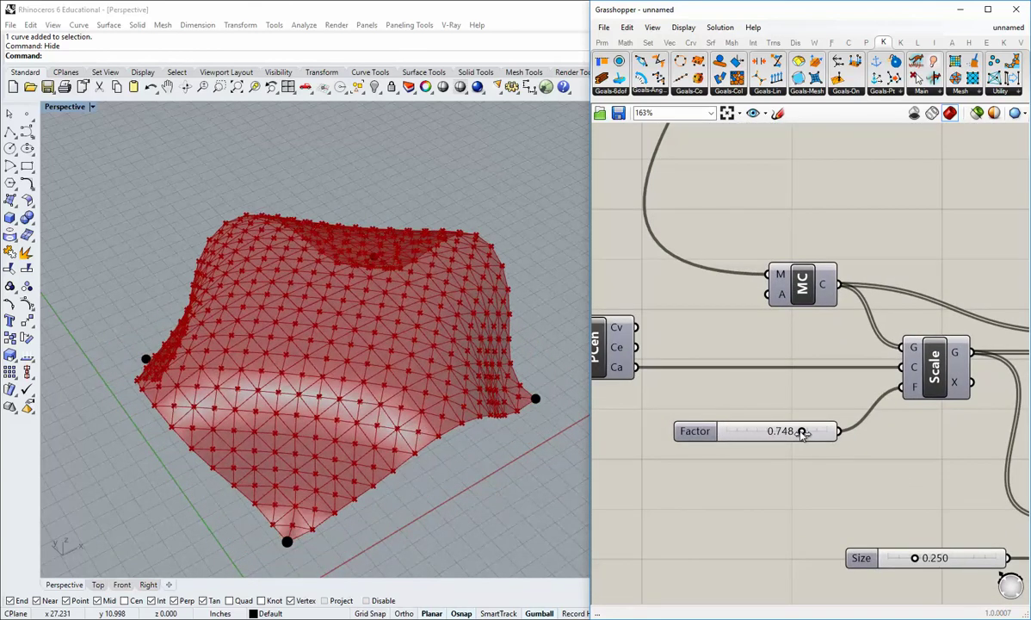
{"action": "left_click_drag", "start_coordinate": [801, 433], "coordinate": [782, 431]}
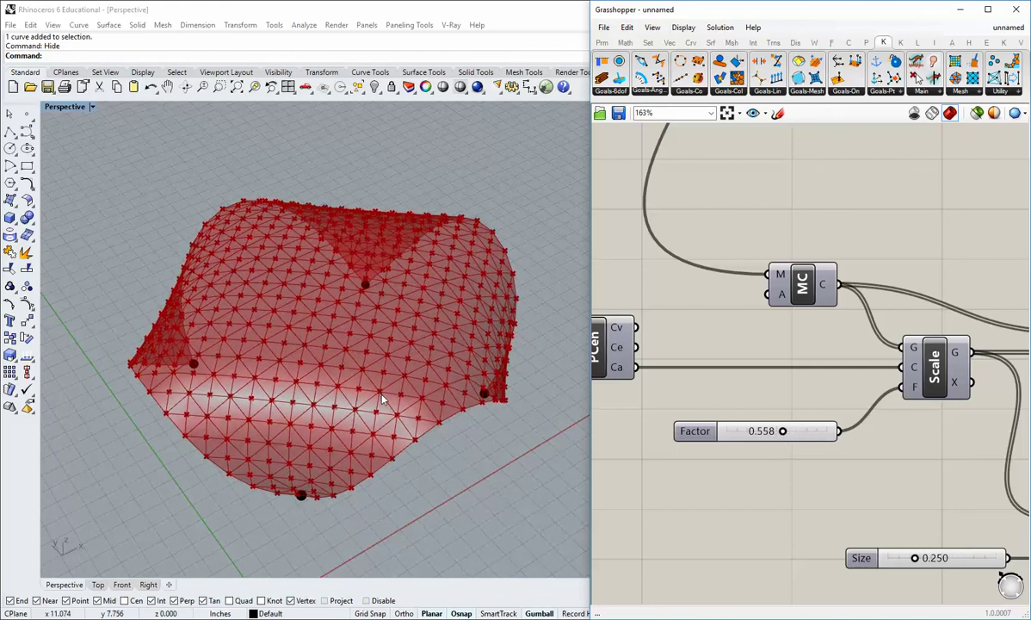
{"action": "scroll", "coordinate": [371, 446], "scroll_direction": "up", "scroll_amount": 5}
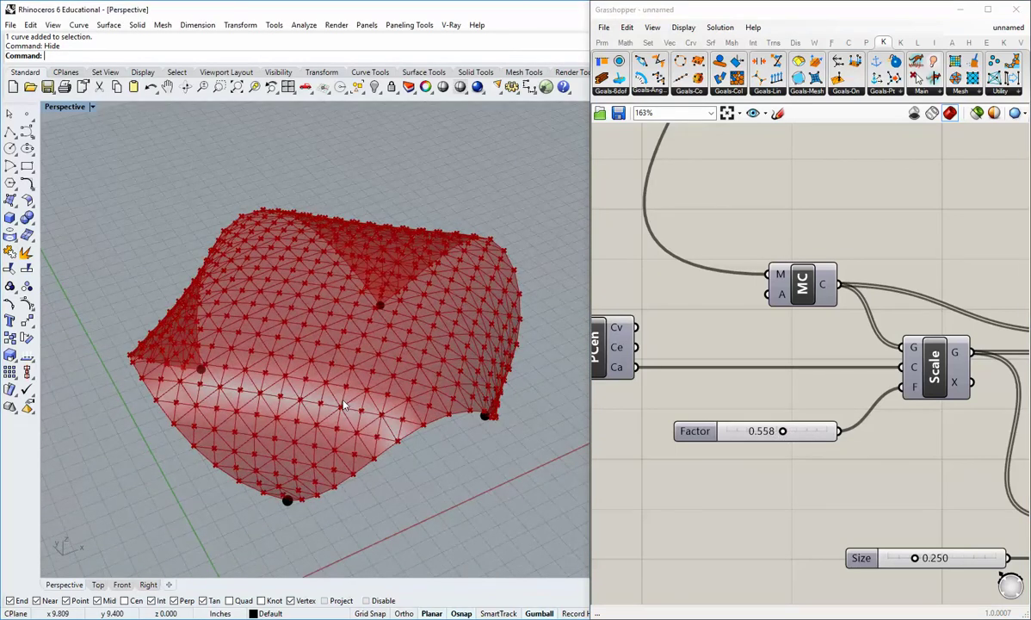